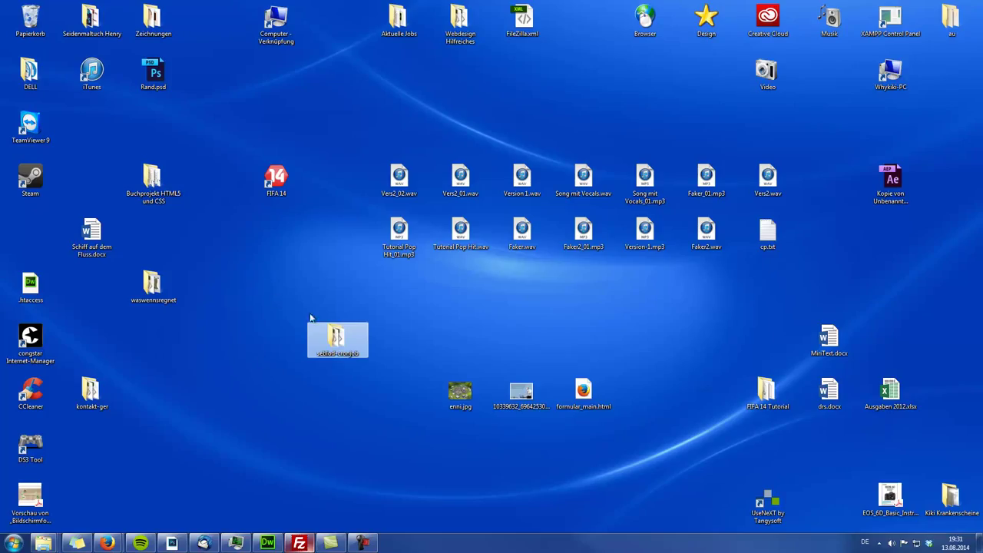
Open the seblod-cronjob folder on the desktop and check the PHP files in it.
double_click(343, 340)
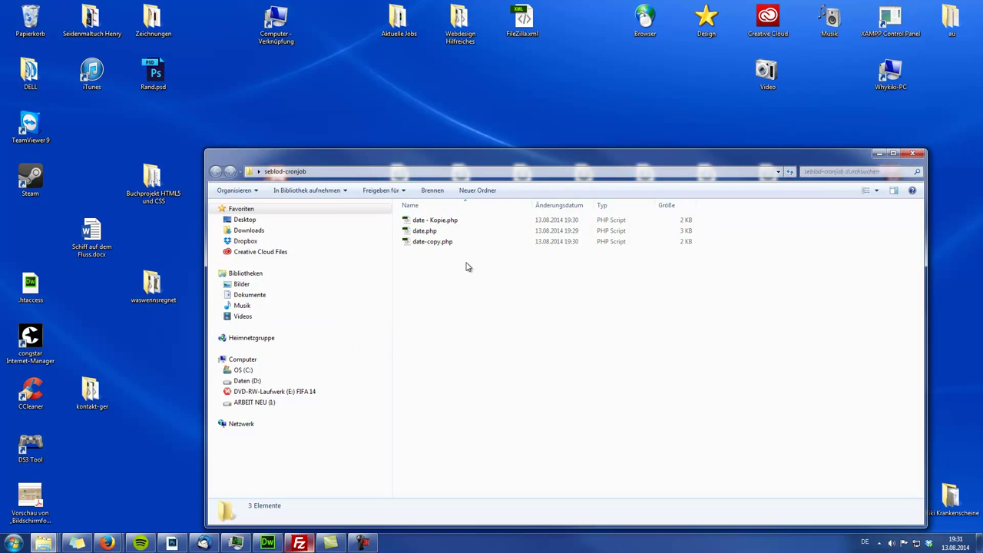
mouse_move(470, 233)
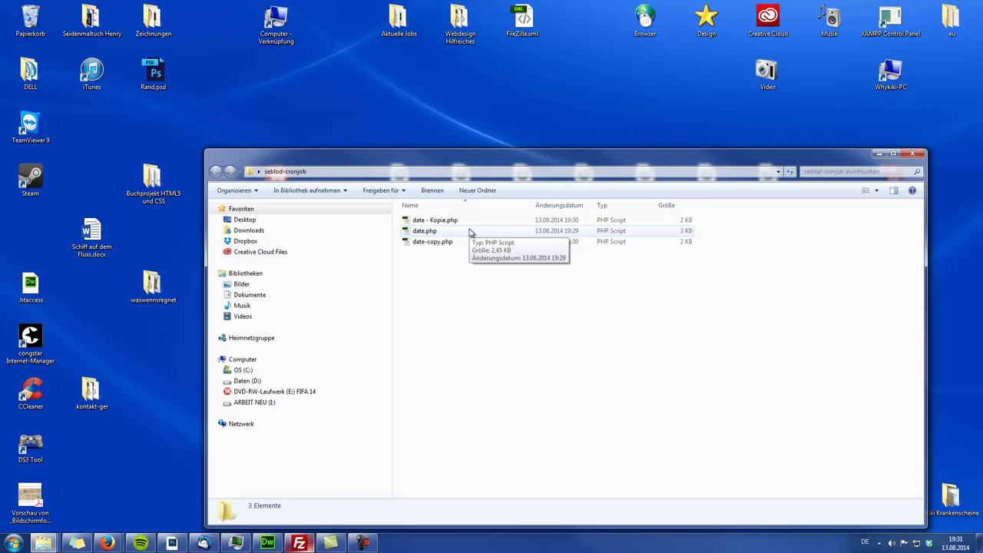
Switch to the Joomla administration in Firefox and close the Firebug window covering it.
mouse_move(108, 543)
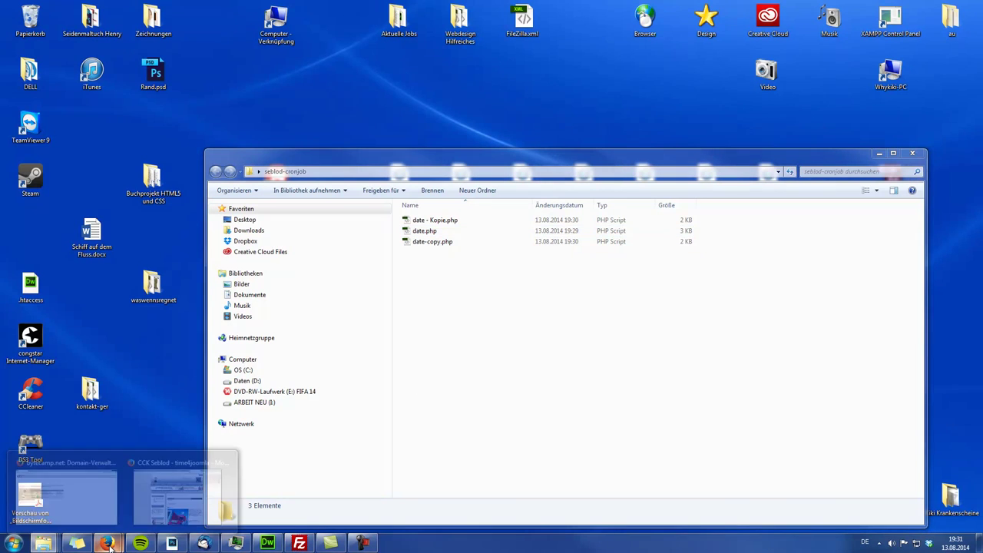
mouse_move(73, 502)
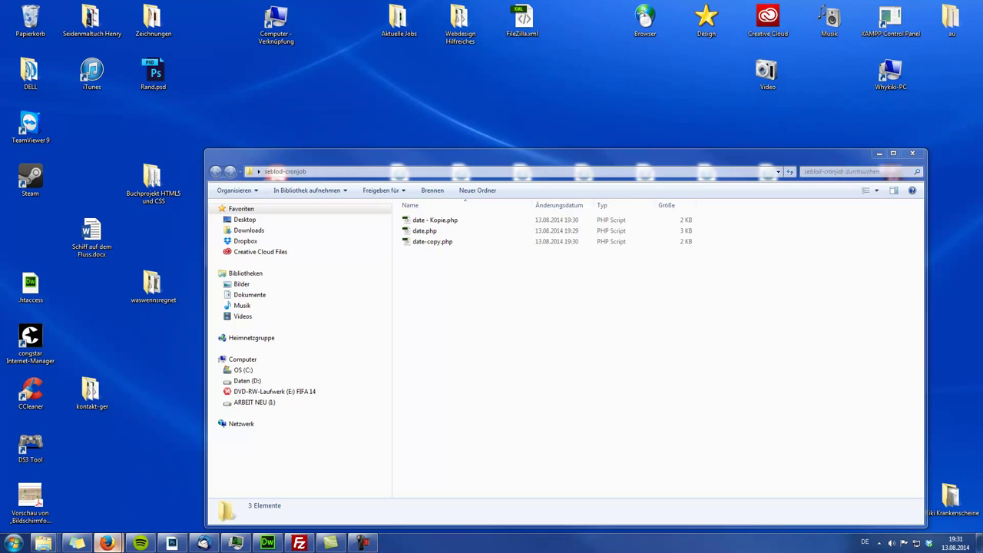
key("alt+Tab")
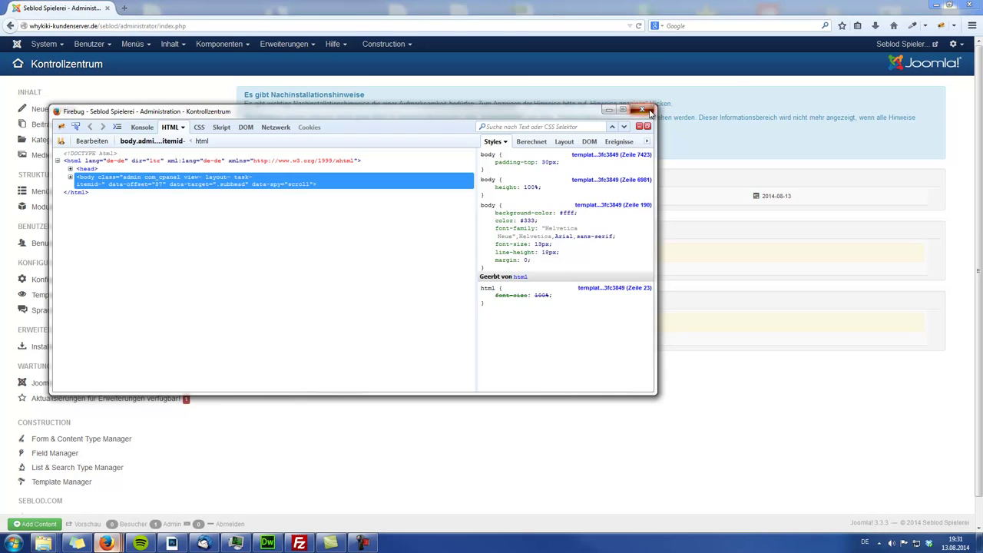
left_click(642, 111)
Open the Seblod Spielerei site's frontend in a new tab, view its home page, and return to the administration.
right_click(899, 49)
left_click(900, 57)
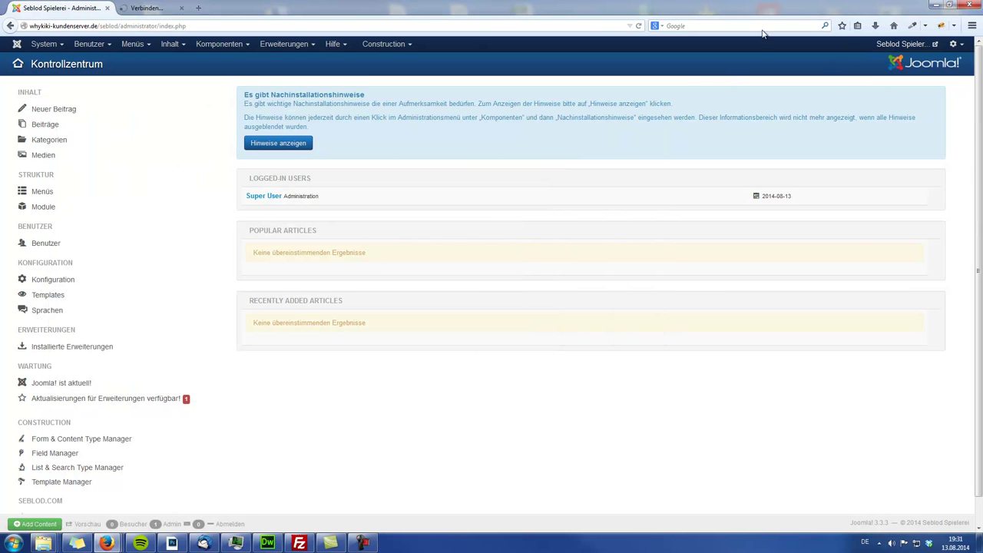
left_click(179, 9)
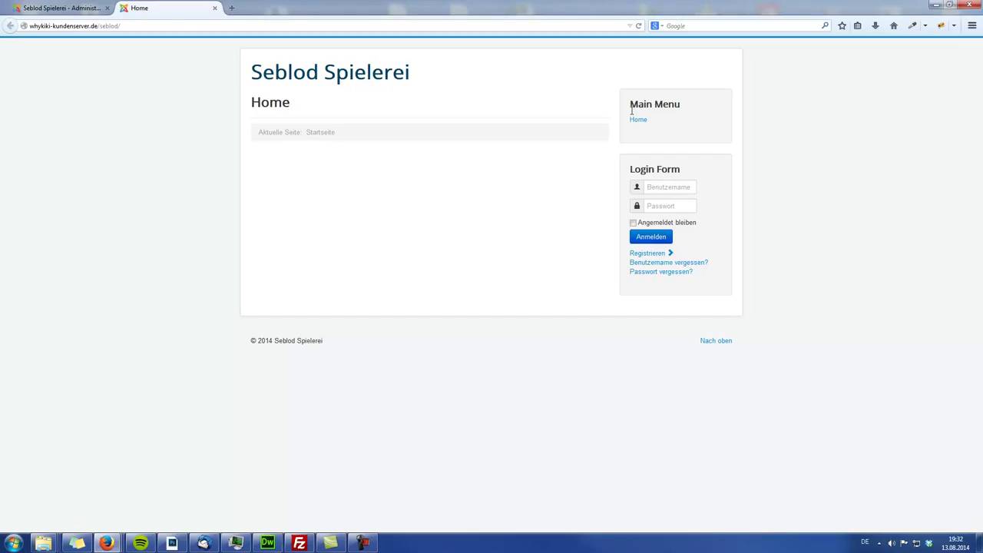
left_click(29, 7)
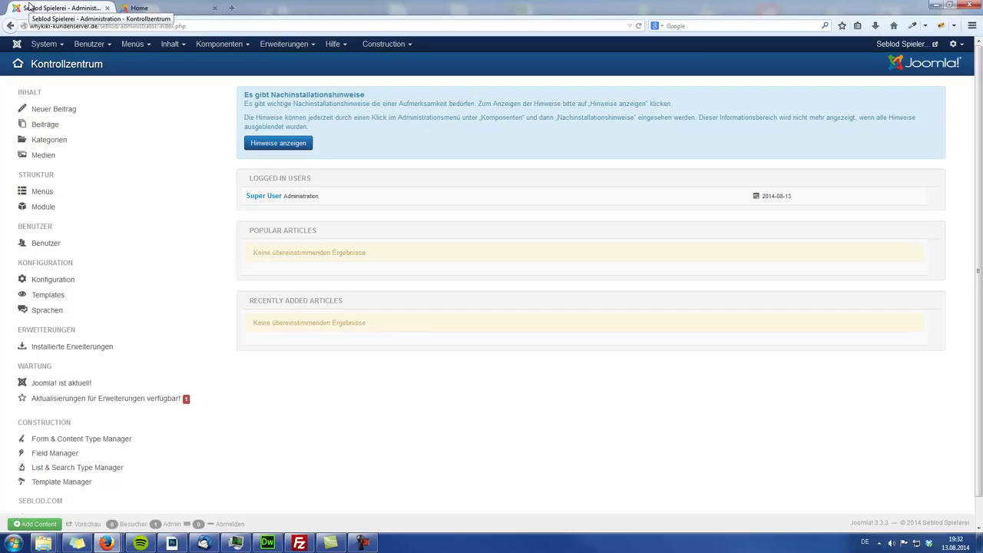
Start a new SEBLOD app folder and title it Kundendatenblatt.
left_click(393, 45)
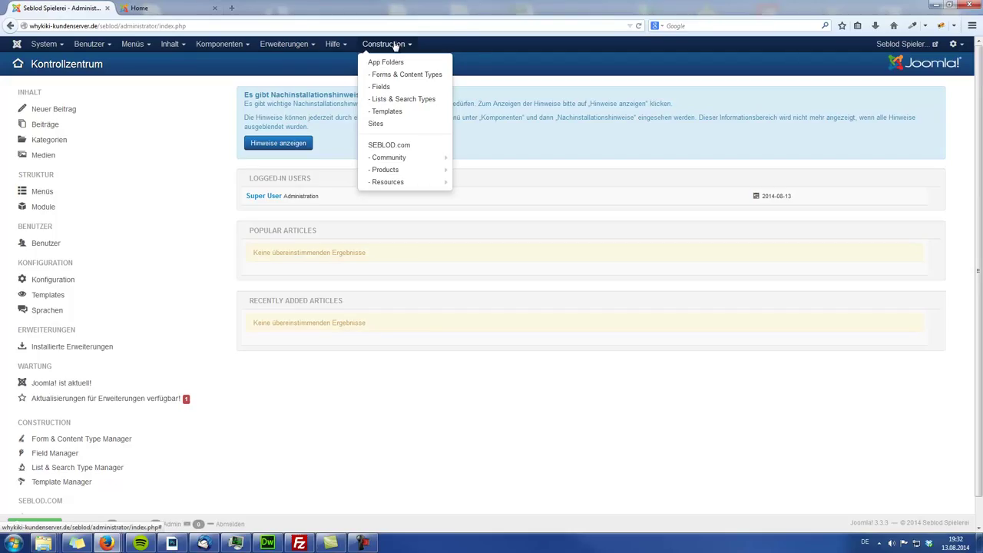
left_click(387, 61)
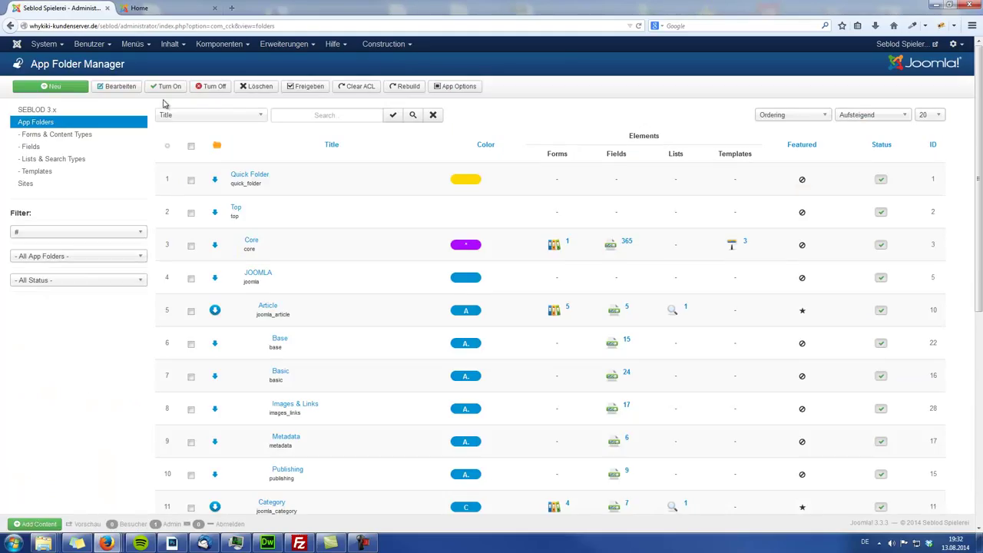
left_click(50, 89)
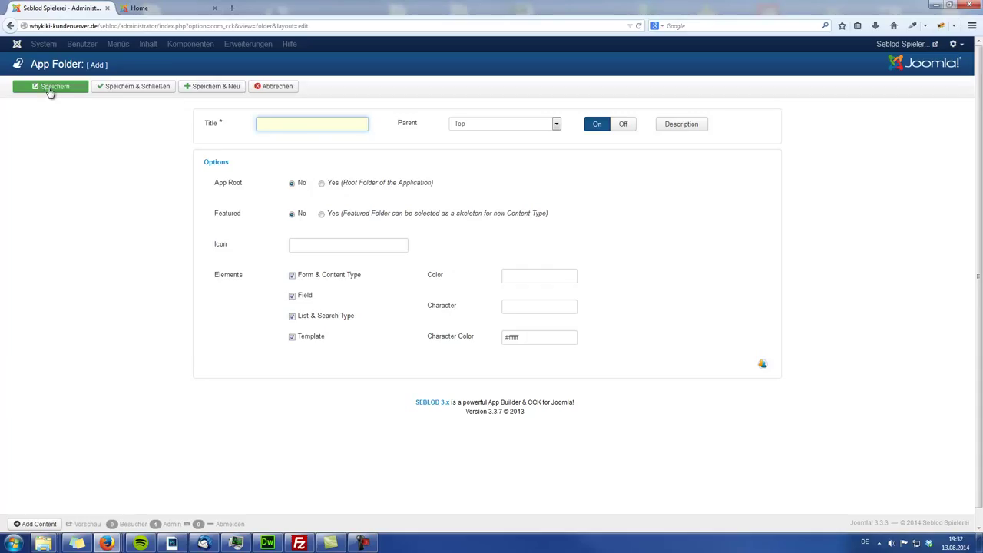
type("Kunden")
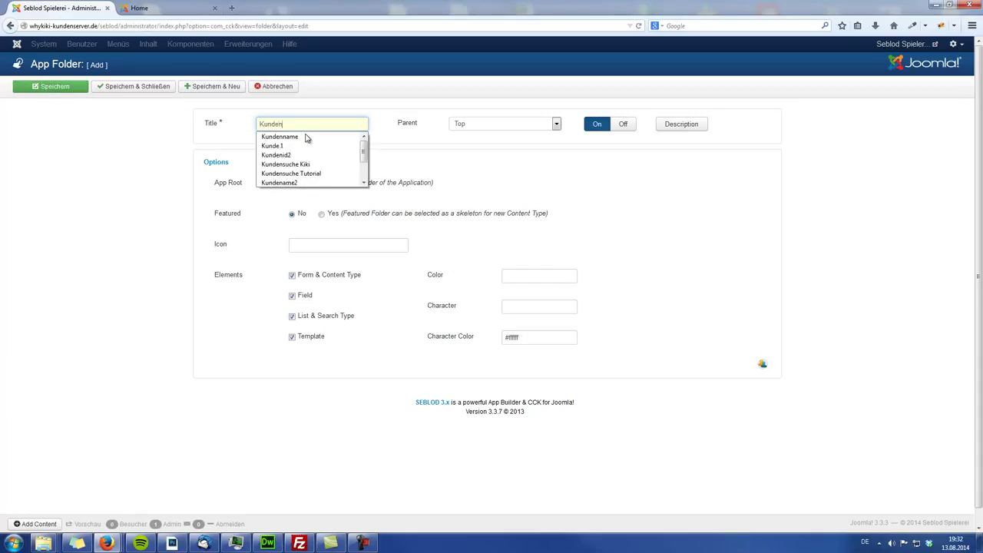
type("datenblatt")
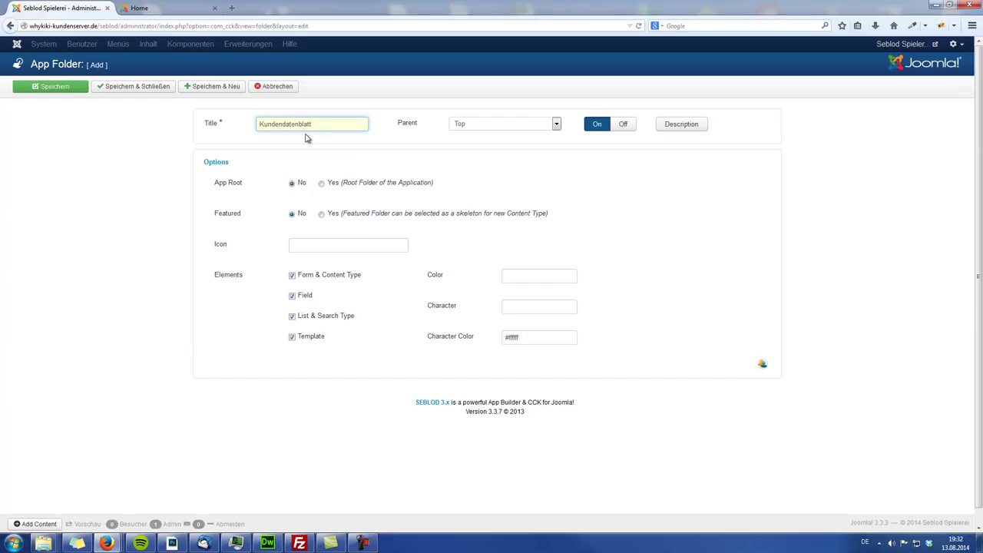
Make the Kundendatenblatt folder an app root and featured folder, then save and close it.
left_click(322, 183)
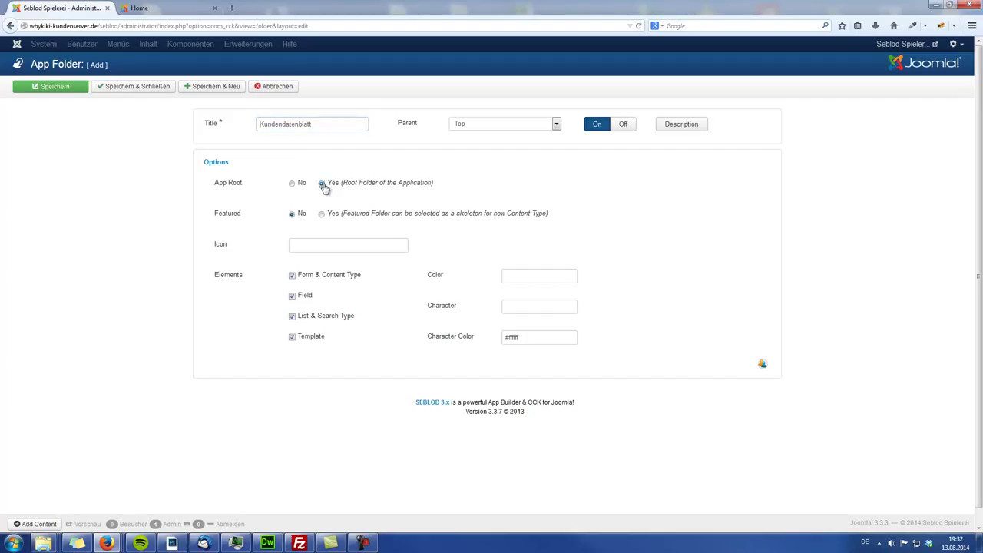
left_click(322, 215)
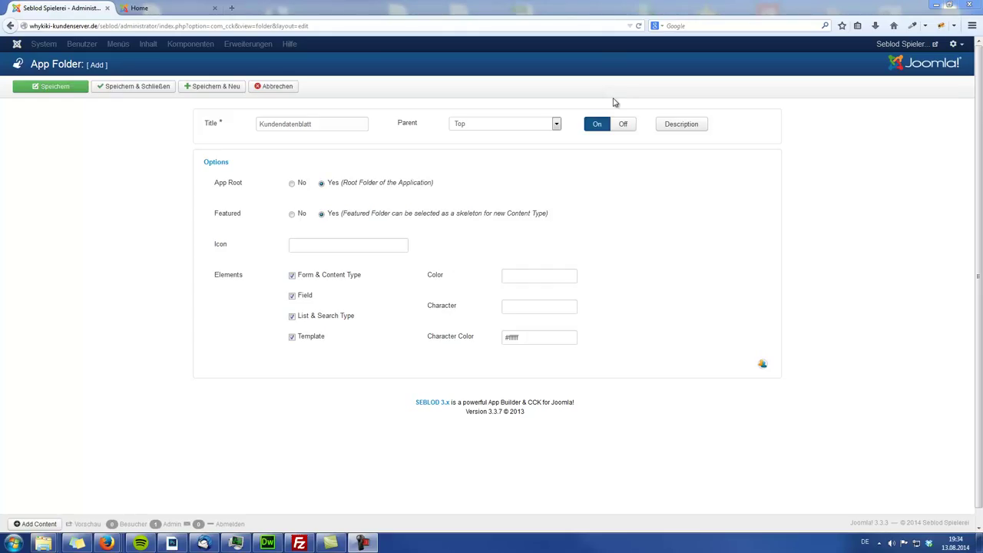
left_click(142, 91)
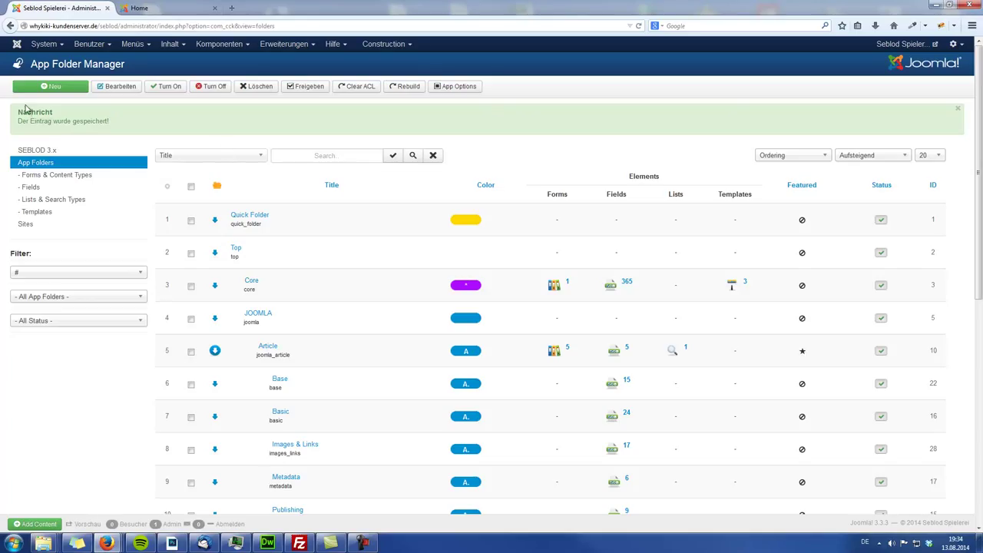
Start a new field in the SEBLOD field manager.
left_click(32, 188)
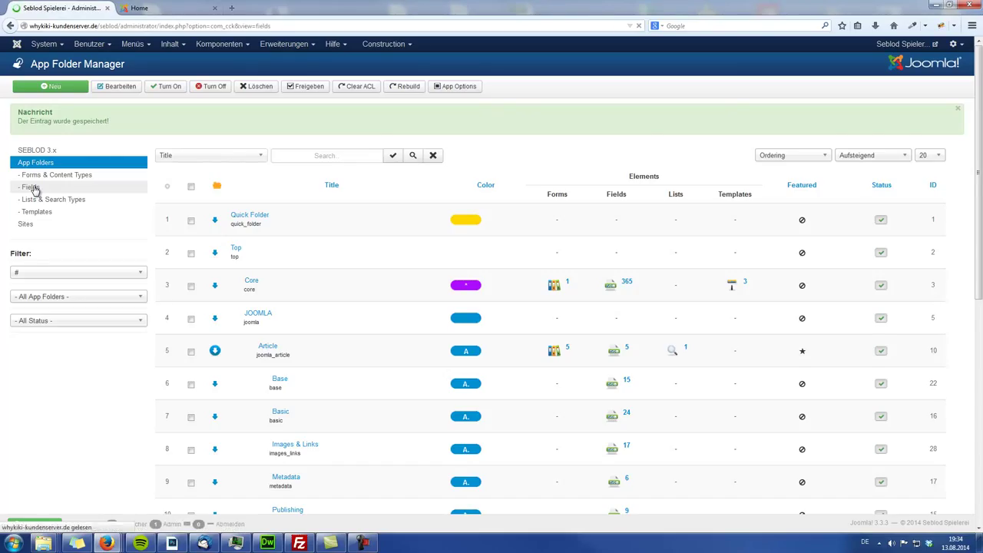
left_click(56, 90)
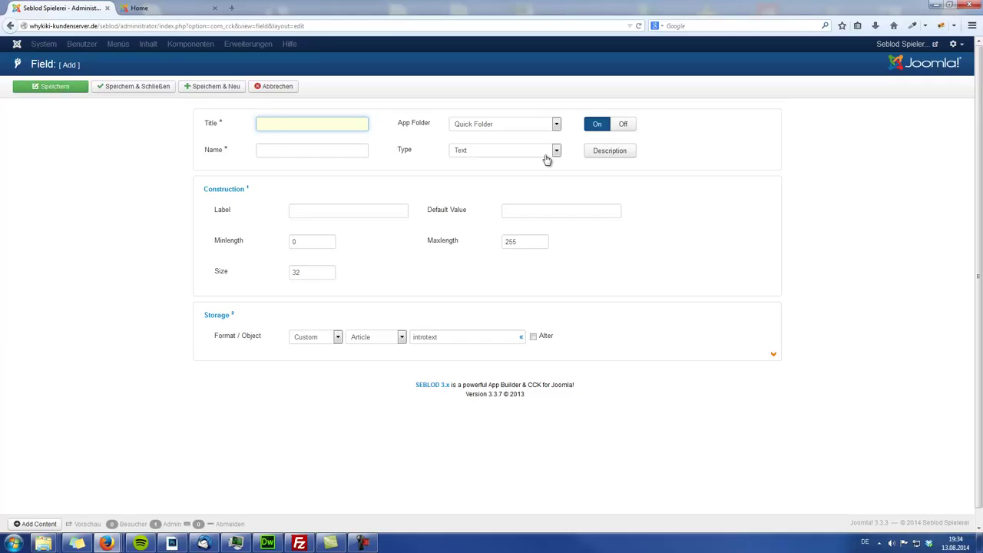
type("Kundenname")
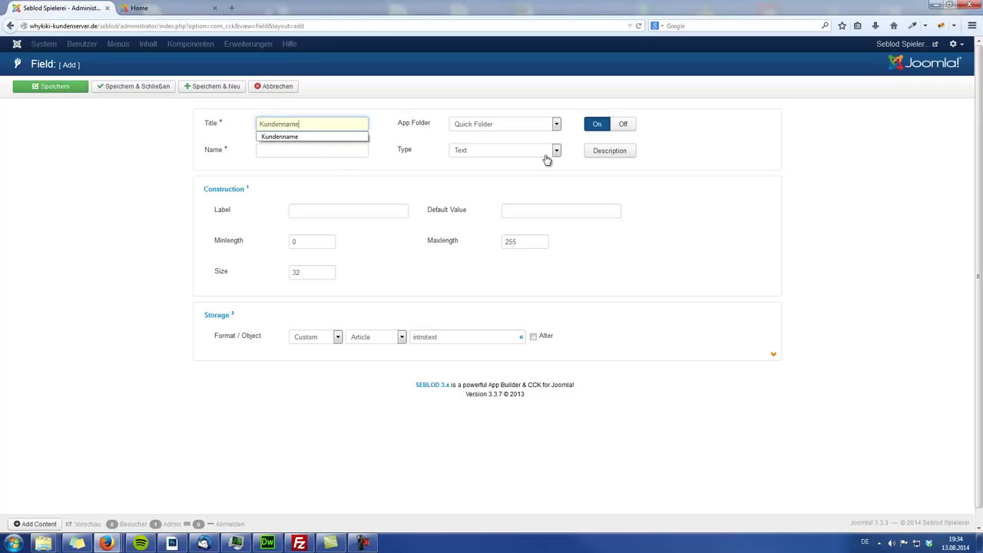
key("Tab")
left_click(490, 129)
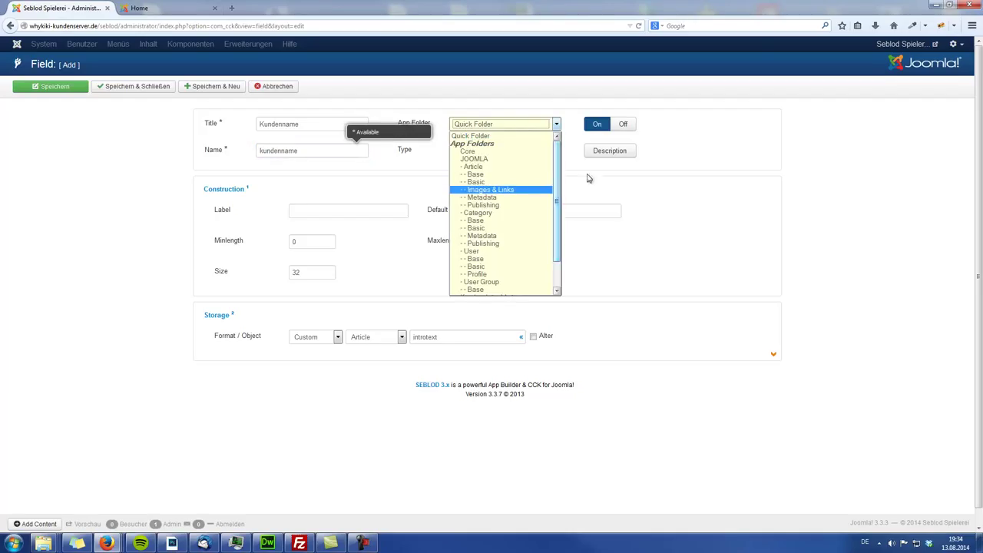
left_click(610, 180)
double_click(297, 125)
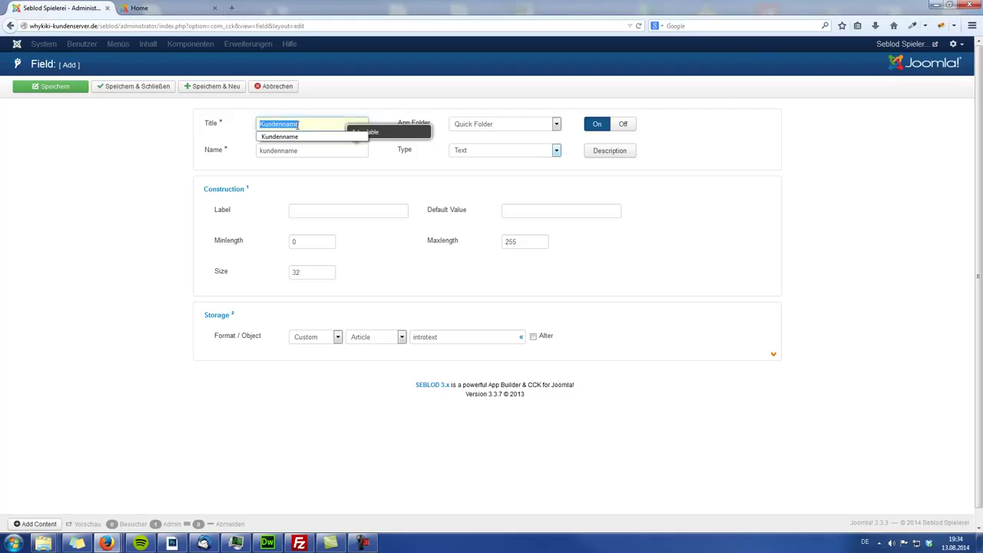
left_click(358, 115)
Set both the title and the name of the new field to testfeld1.
double_click(283, 124)
type("testfeld")
key("Tab")
type("testfeld")
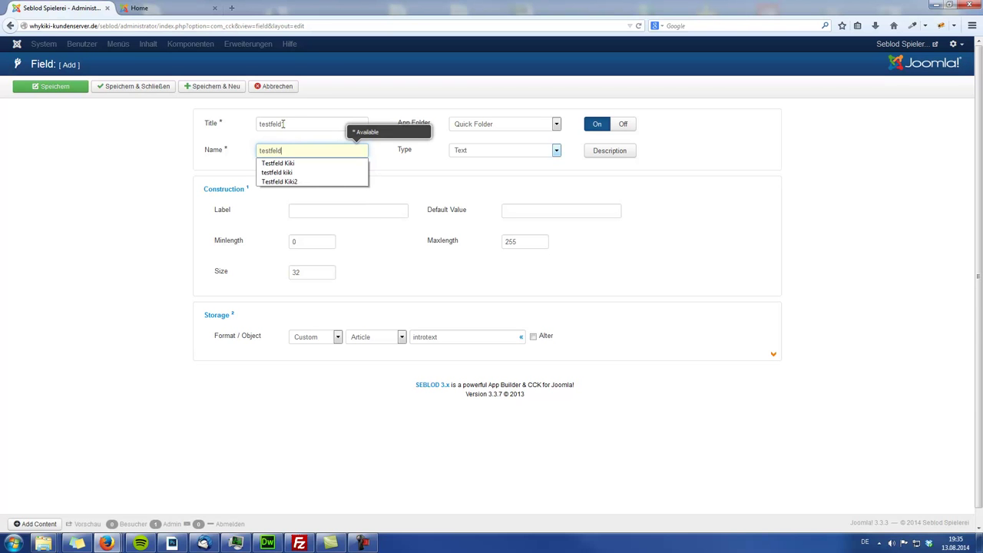
type("1")
Assign the testfeld1 field to the Kundendatenblatt app folder.
left_click(511, 125)
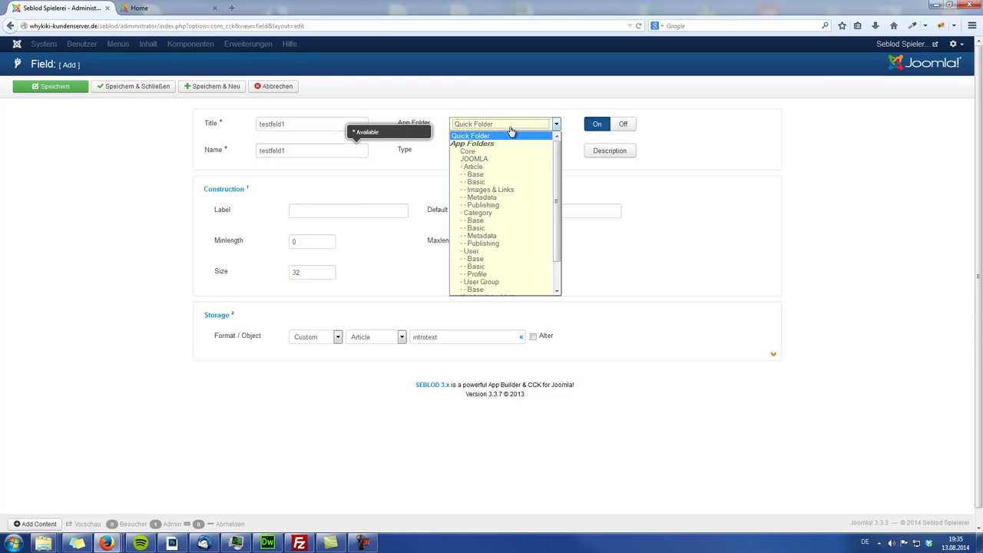
scroll(513, 230, "down", 2)
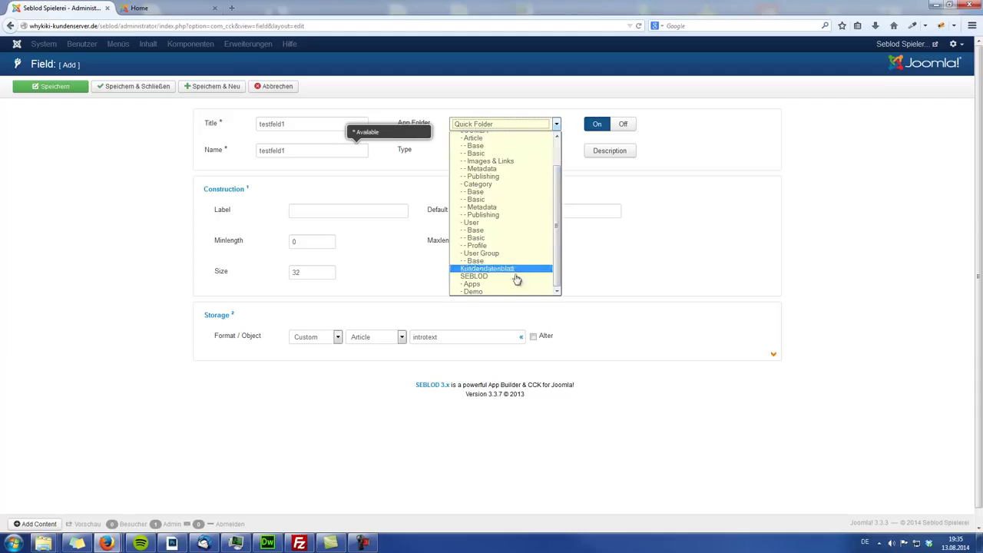
left_click(492, 270)
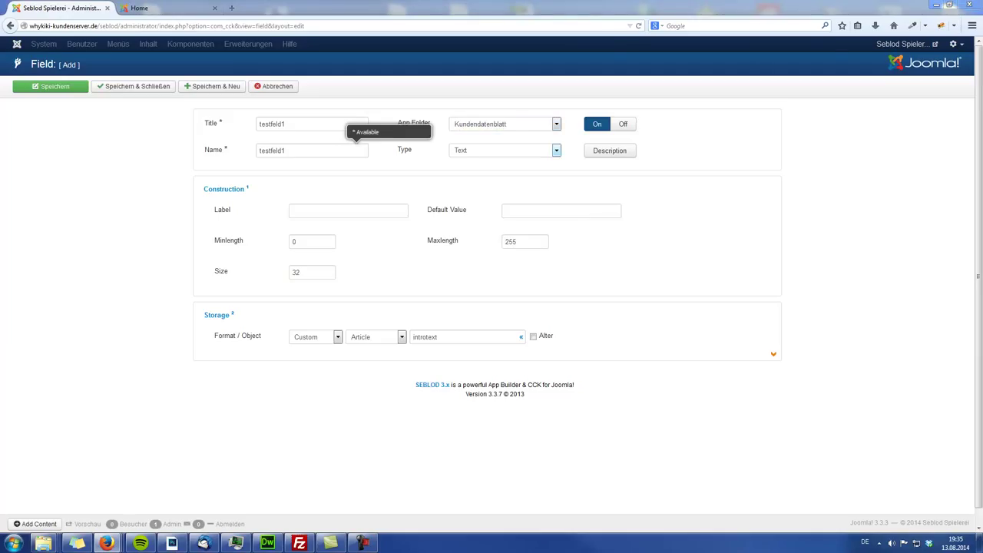
Bring the time4joomla CCK Seblod tab into this browser window and look through the SEBLOD book's outline.
left_click_drag(530, 9, 278, 9)
scroll(591, 301, "down", 3)
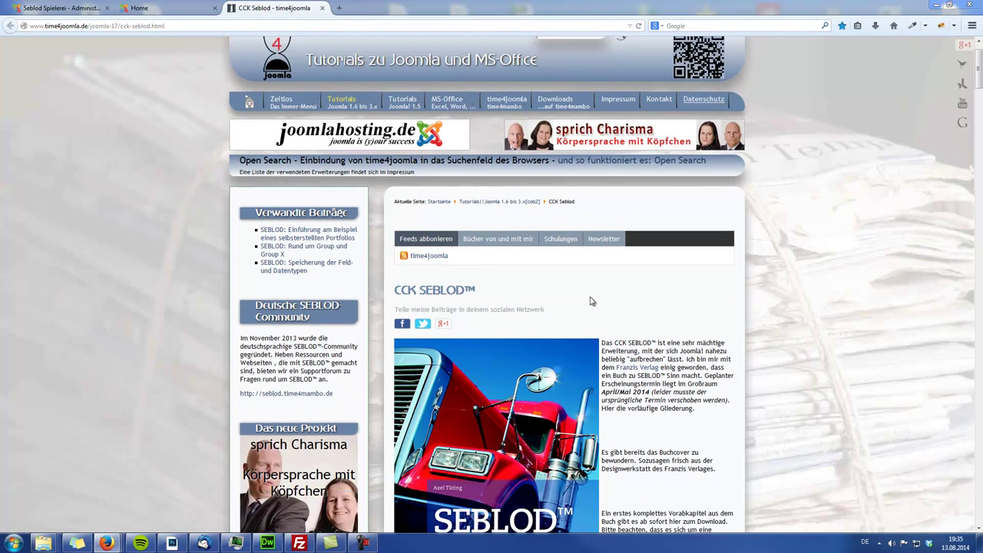
scroll(590, 295, "up", 3)
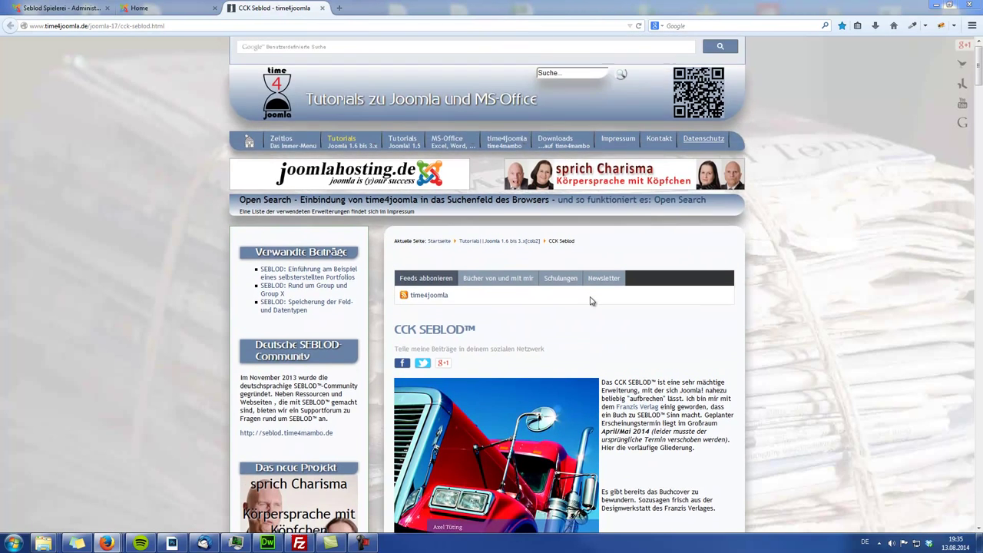
scroll(592, 304, "down", 15)
scroll(591, 304, "down", 5)
scroll(591, 304, "up", 18)
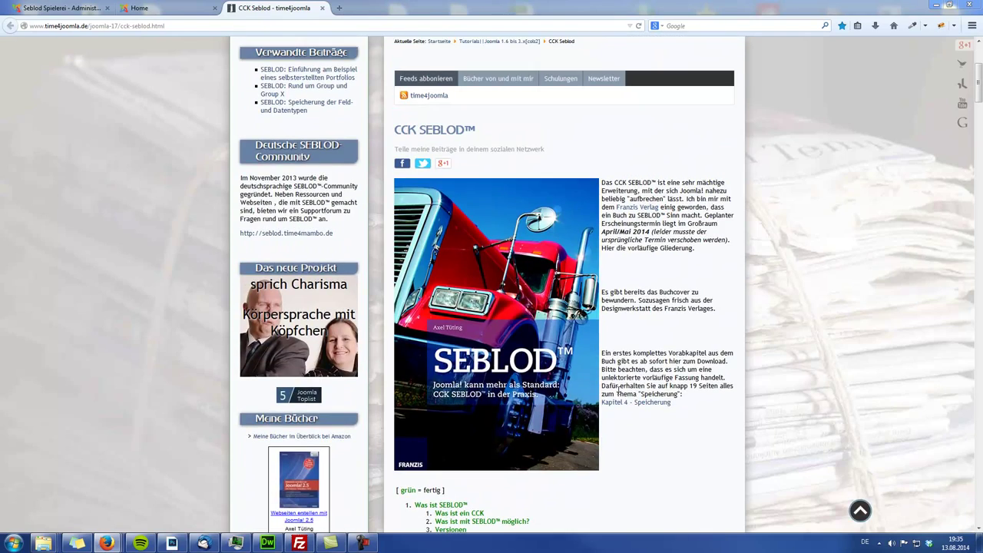
scroll(617, 427, "down", 20)
scroll(617, 427, "down", 15)
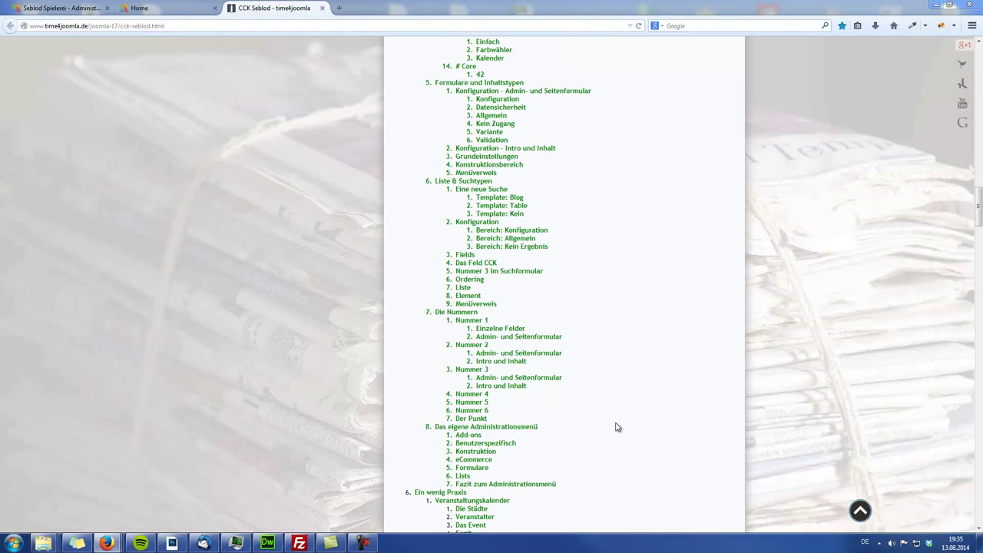
Highlight the guest-author sections of chapter 7, from "Warum ein Kontaktformular" through "Das Beschwerdeformular fertigstellen".
scroll(617, 427, "up", 3)
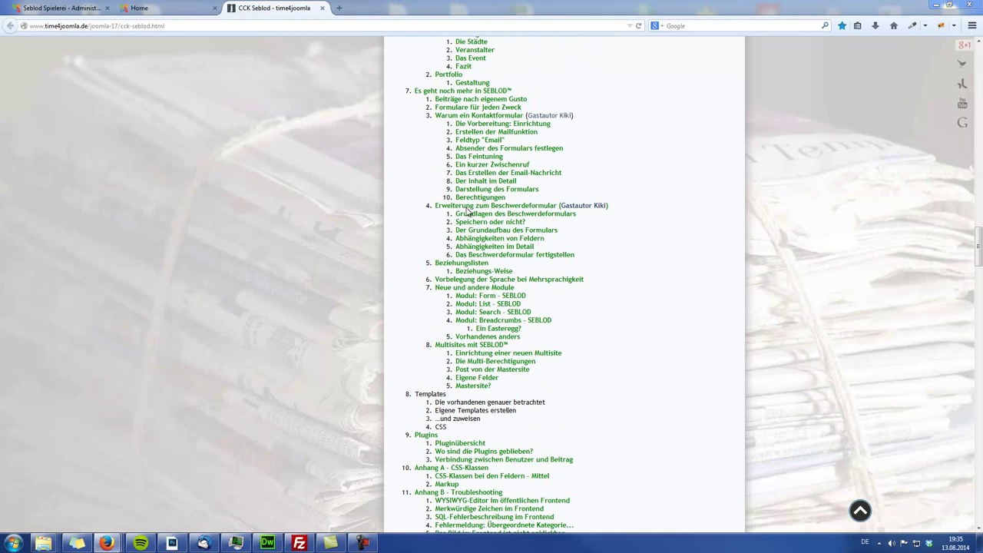
left_click_drag(427, 205, 490, 222)
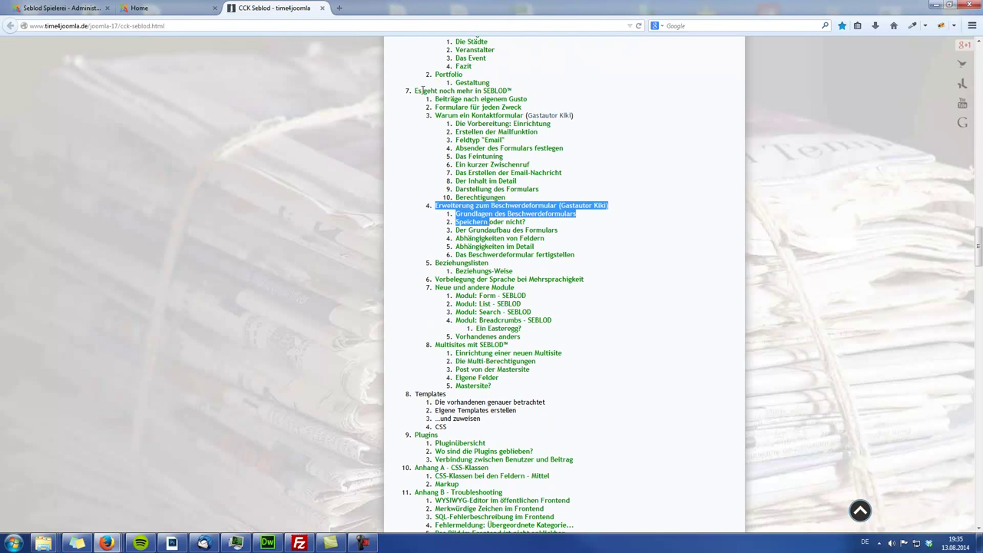
left_click_drag(425, 116, 588, 255)
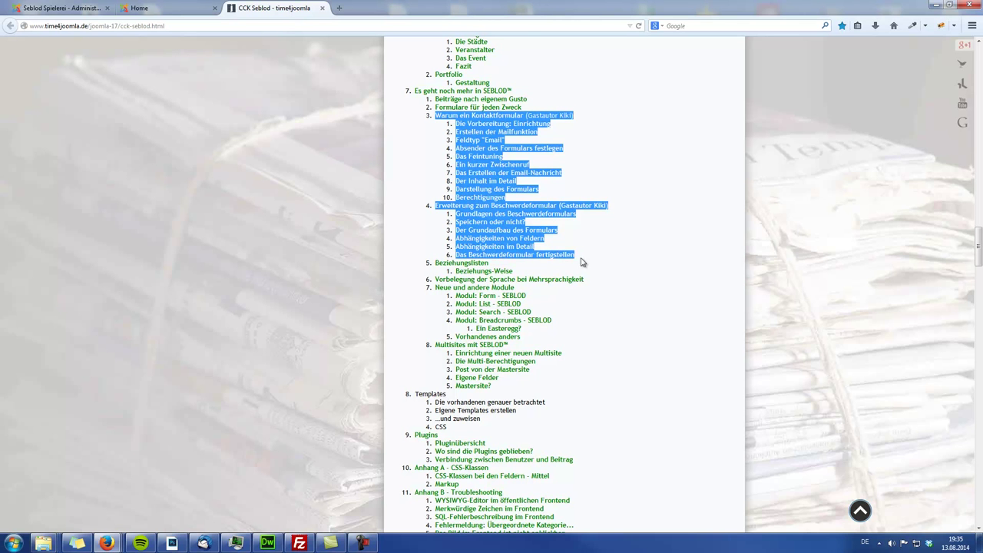
Go back to the start of the CCK SEBLOD article and review the book's cover and introduction.
scroll(581, 261, "up", 10)
scroll(582, 273, "up", 15)
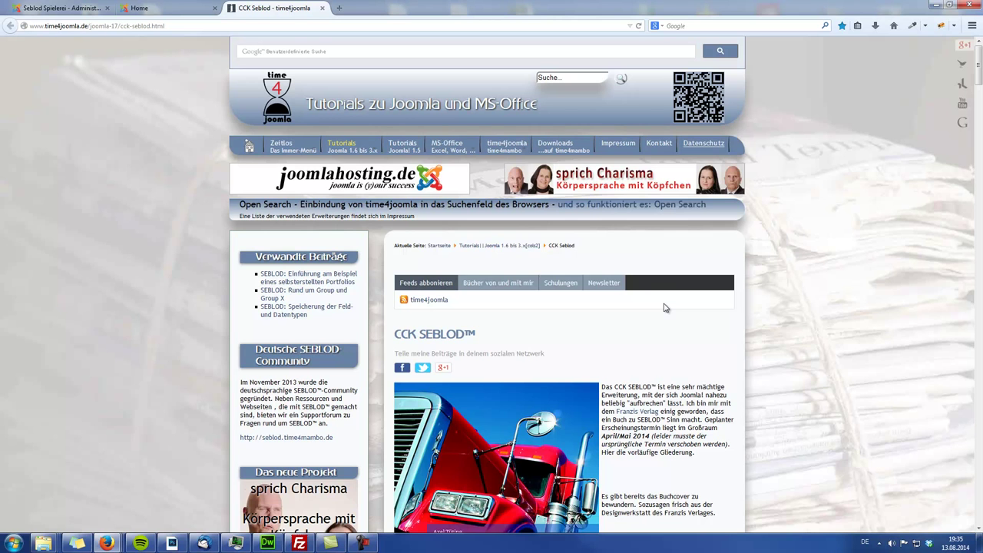
scroll(665, 308, "down", 4)
scroll(666, 306, "up", 2)
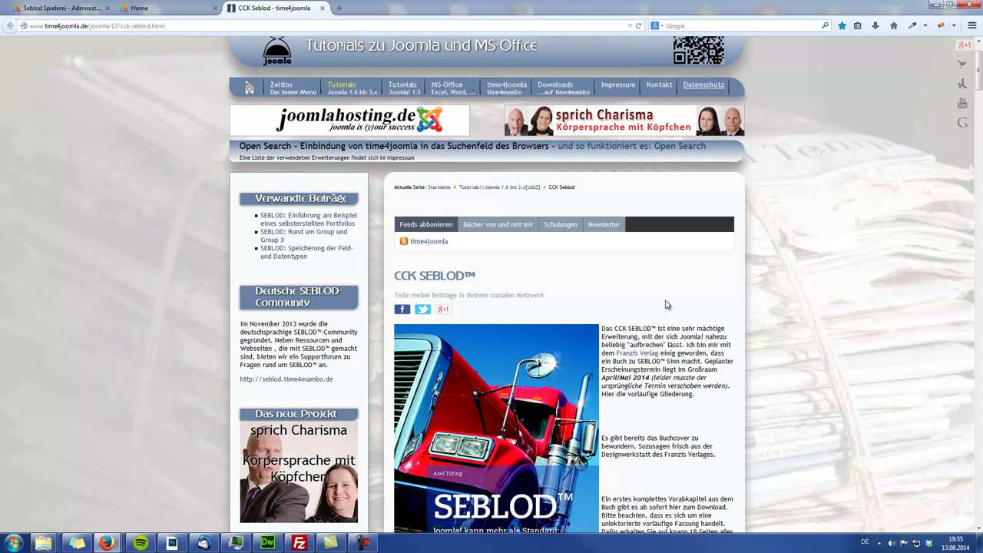
scroll(666, 305, "down", 4)
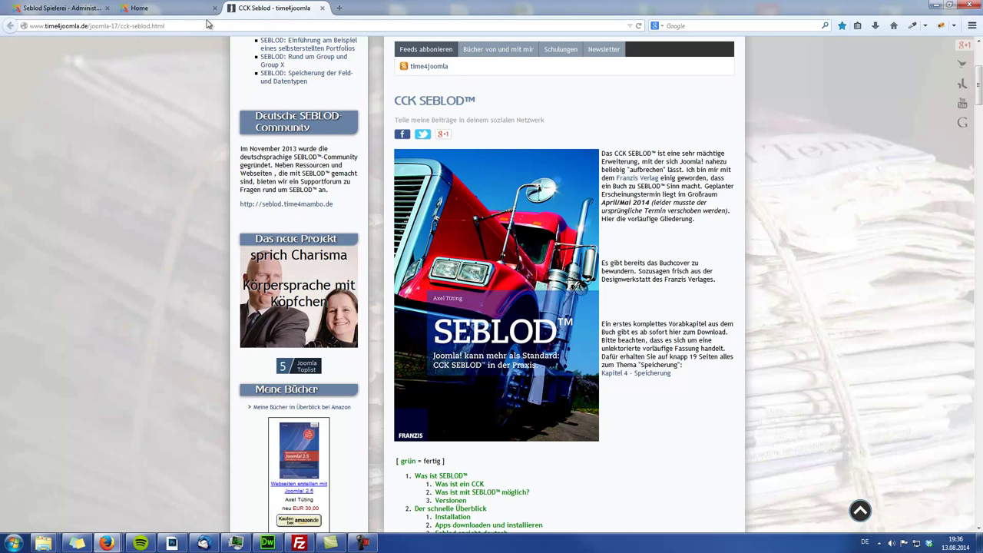
Open the advance chapter "Kapitel 4 - Speicherung" of the SEBLOD book and read its first three pages.
left_click(640, 375)
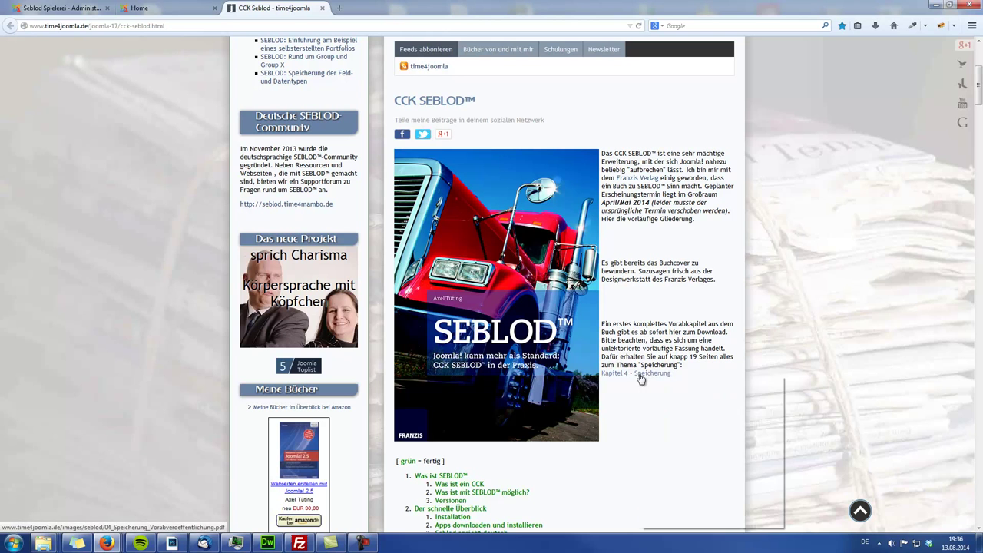
left_click(683, 384)
left_click(365, 9)
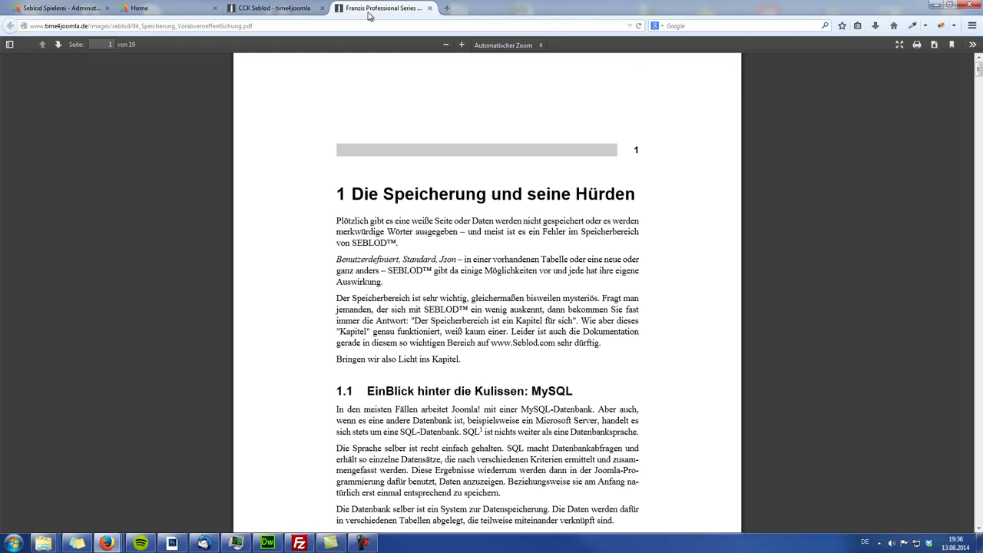
scroll(377, 387, "down", 15)
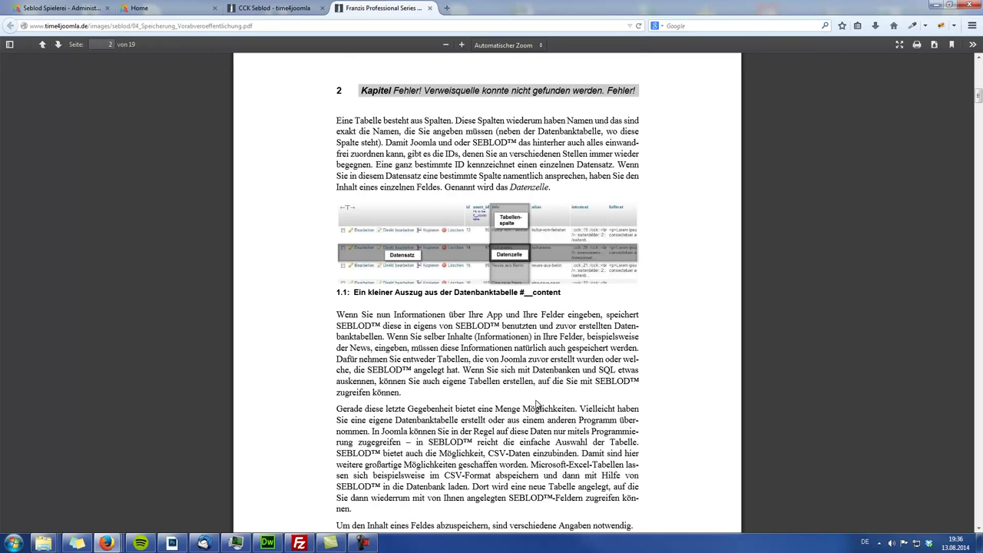
scroll(536, 405, "down", 8)
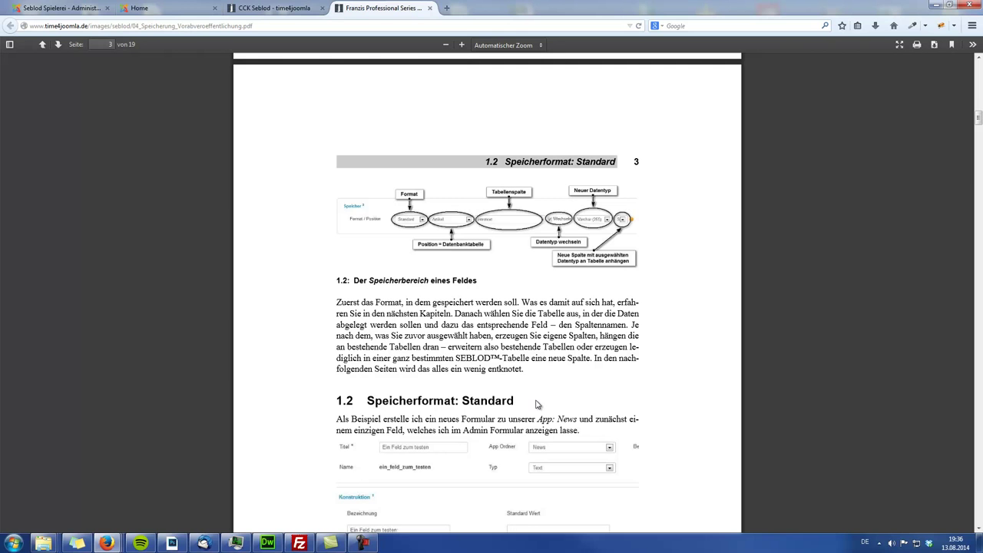
Return to the testfeld1 field form, try the None storage format, and restore Custom.
left_click(160, 14)
left_click(77, 8)
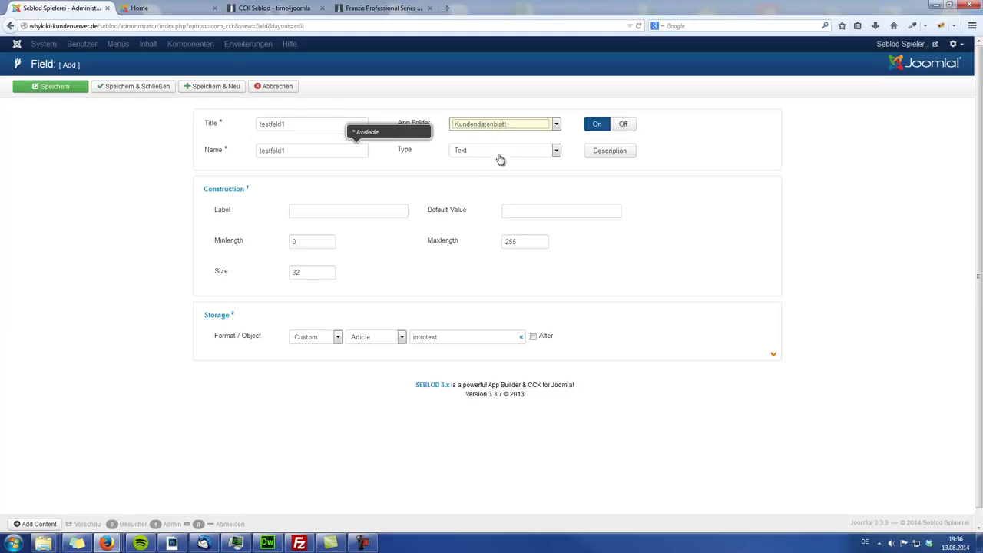
left_click(322, 338)
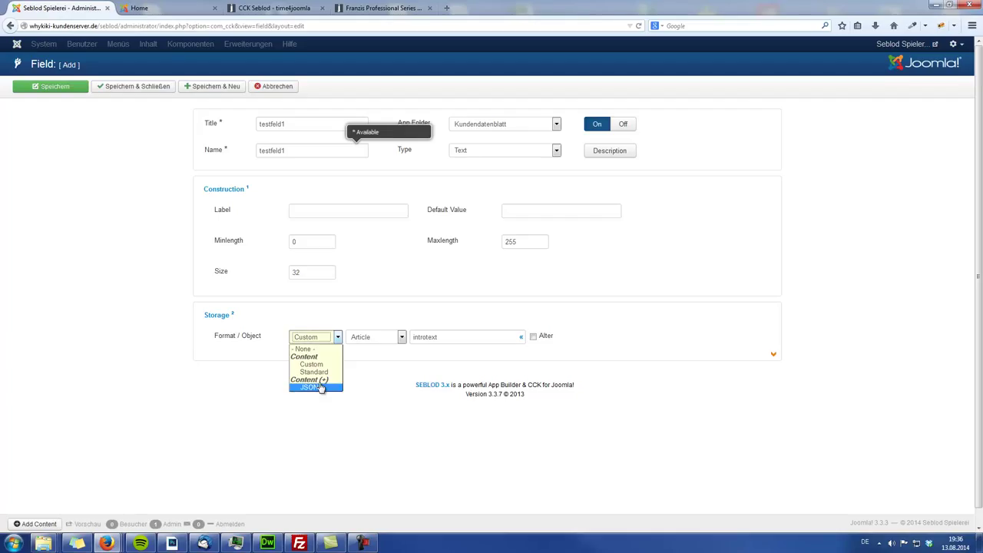
left_click(305, 349)
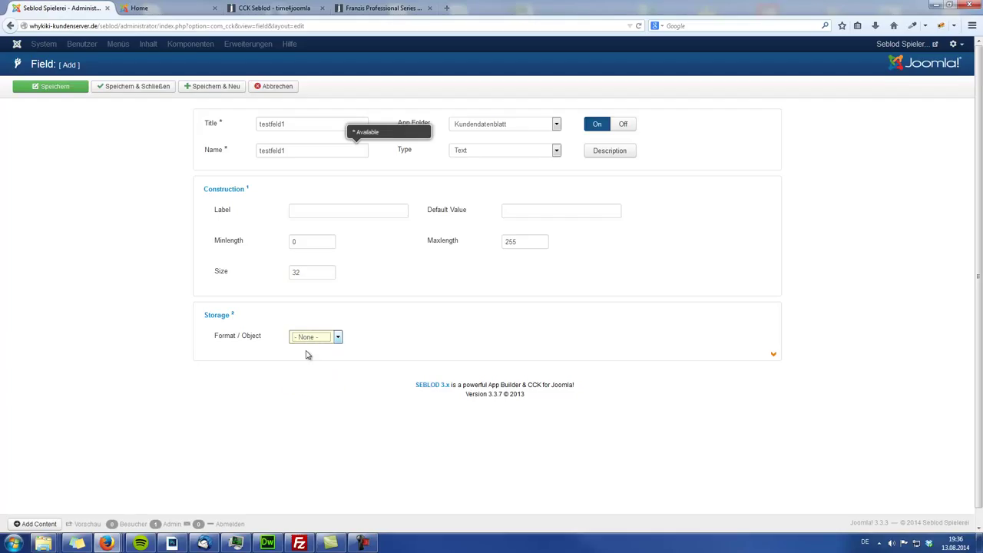
left_click(309, 338)
left_click(313, 366)
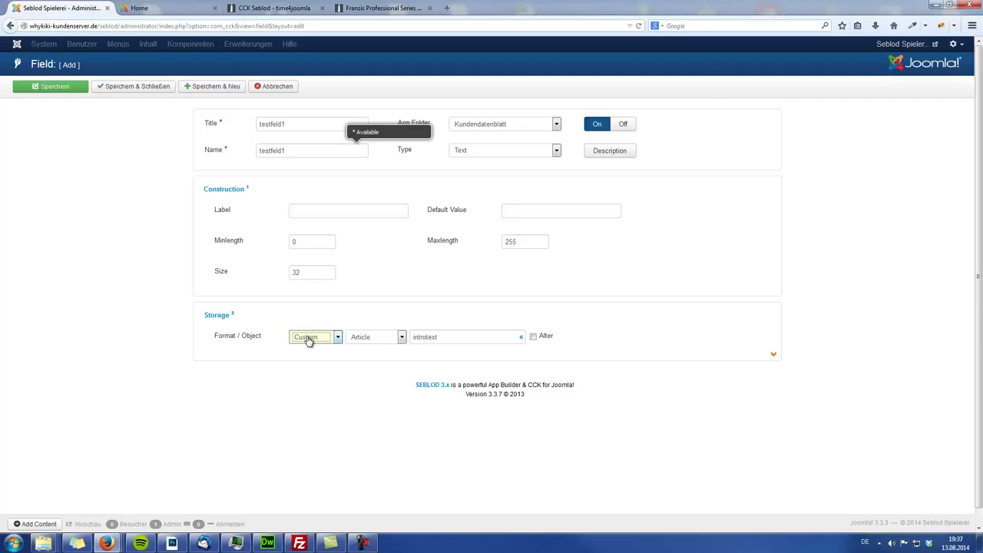
Set the storage format of testfeld1 to Standard with Article as the object.
left_click(308, 340)
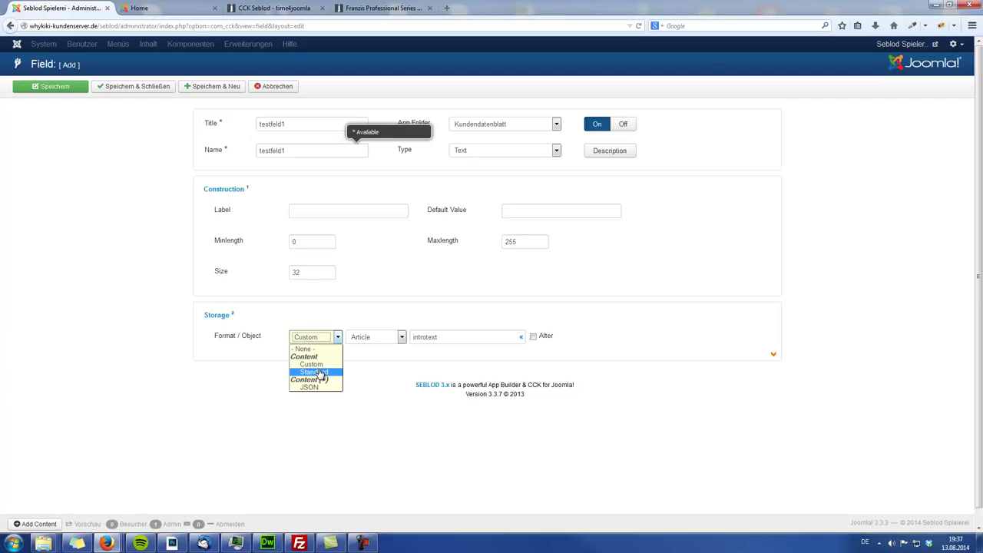
left_click(321, 372)
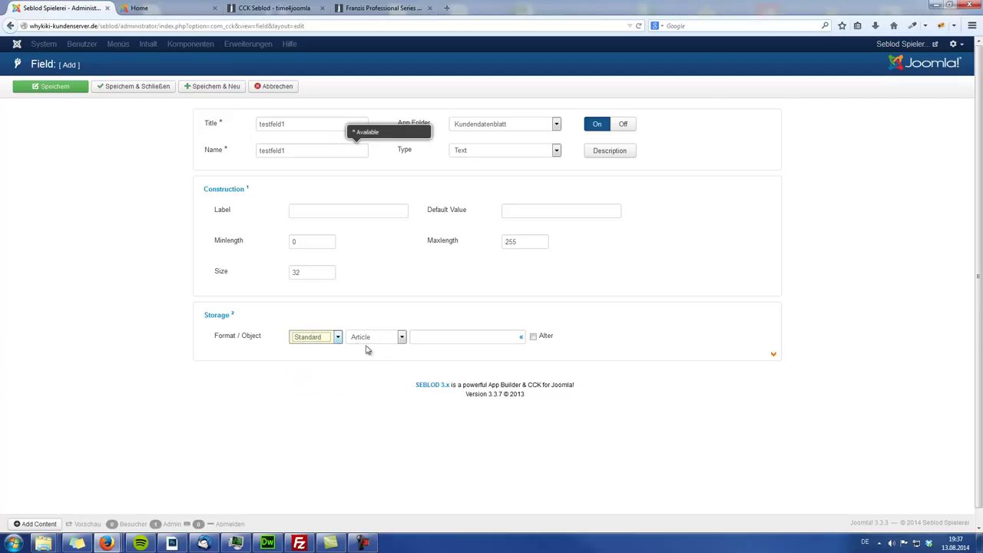
left_click(401, 337)
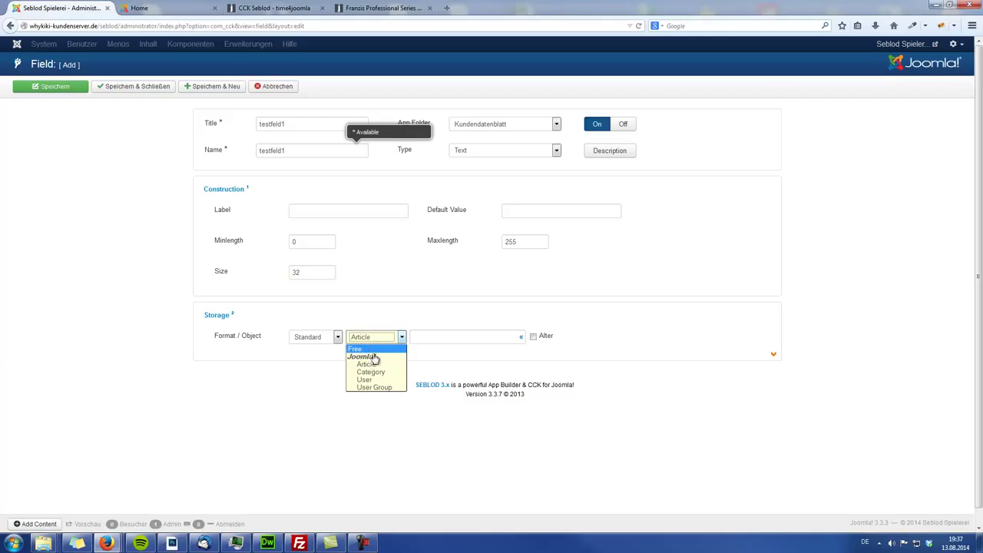
left_click(367, 365)
left_click(428, 337)
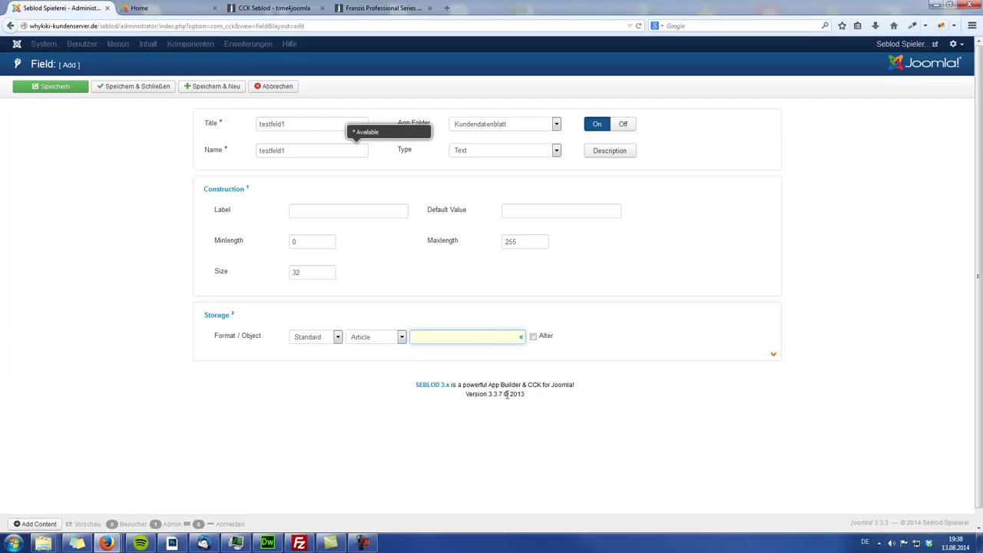
Open the existing-column mapping for the Article object and view the selectable columns.
left_click(521, 339)
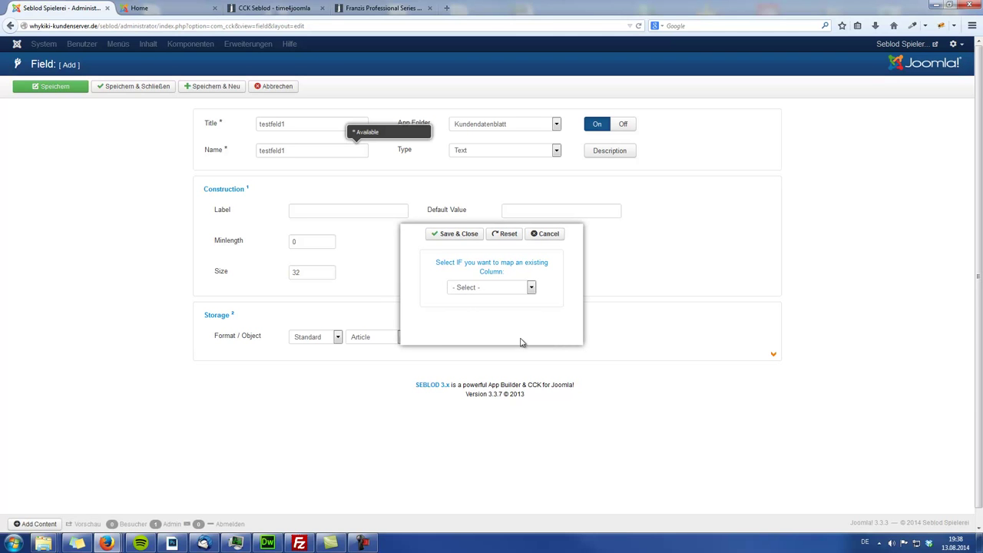
left_click(531, 288)
mouse_move(531, 336)
left_mouse_down()
mouse_move(530, 415)
mouse_move(528, 323)
left_mouse_up()
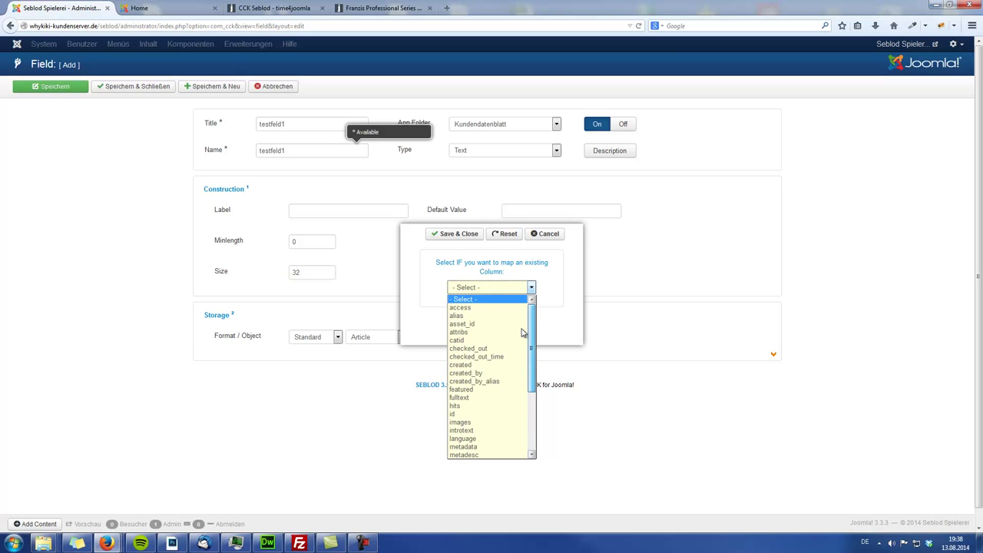
Switch to phpMyAdmin and examine the column structure of the i6098_content table.
left_click(106, 543)
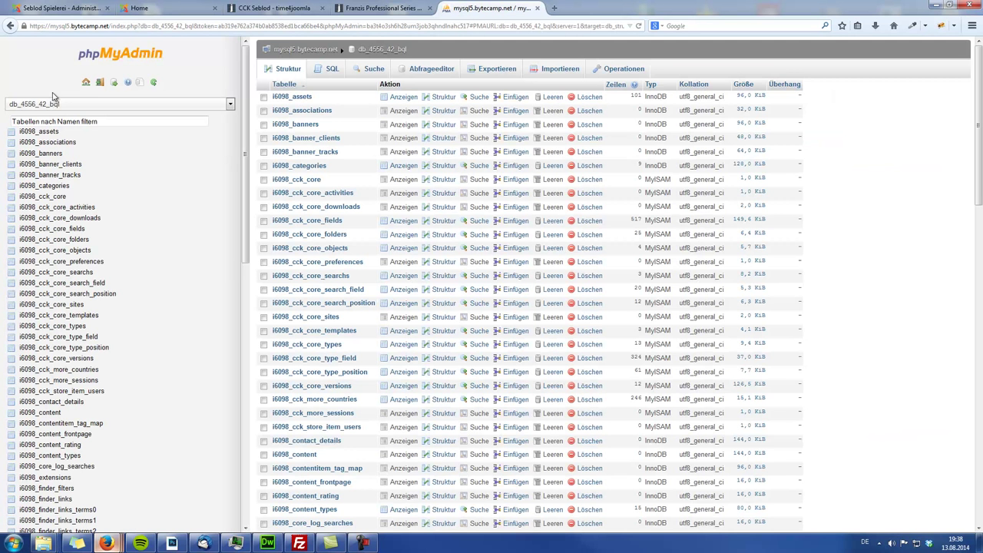
left_click_drag(245, 217, 235, 303)
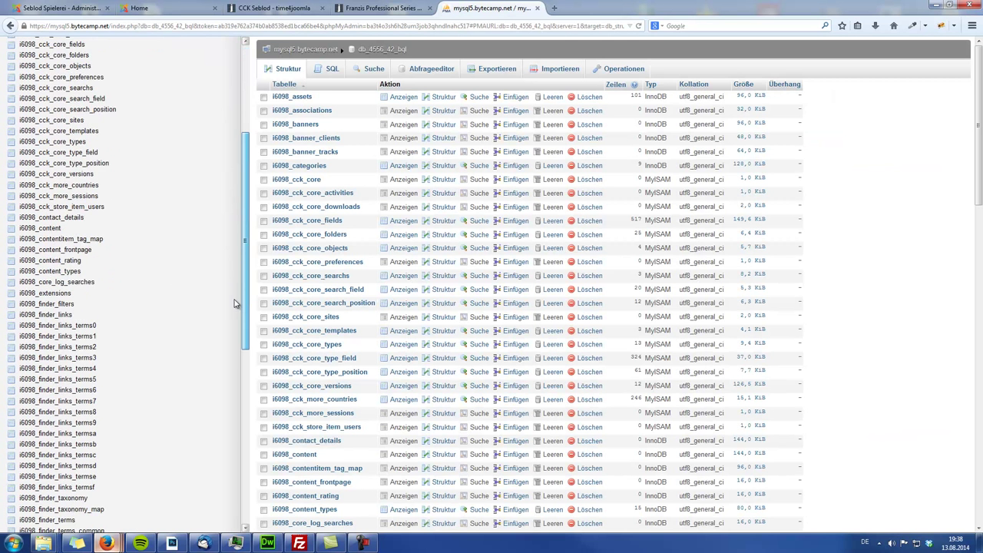
left_click(43, 231)
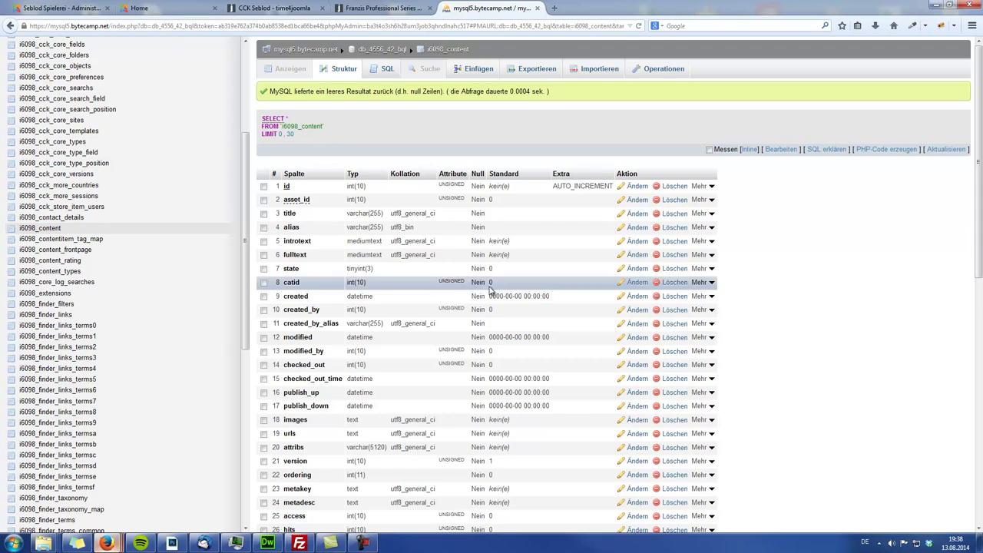
scroll(323, 336, "down", 5)
scroll(322, 335, "up", 3)
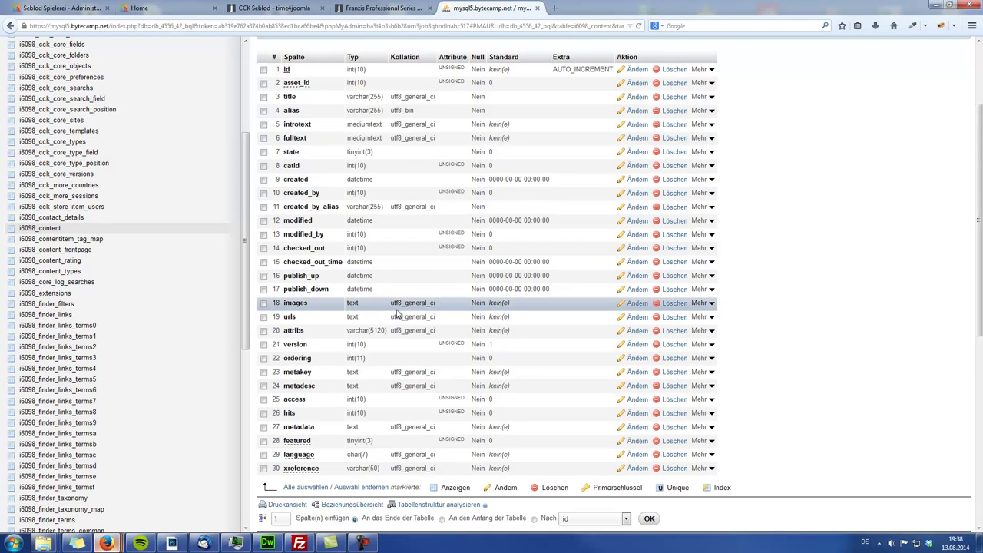
scroll(418, 335, "down", 2)
scroll(419, 336, "down", 2)
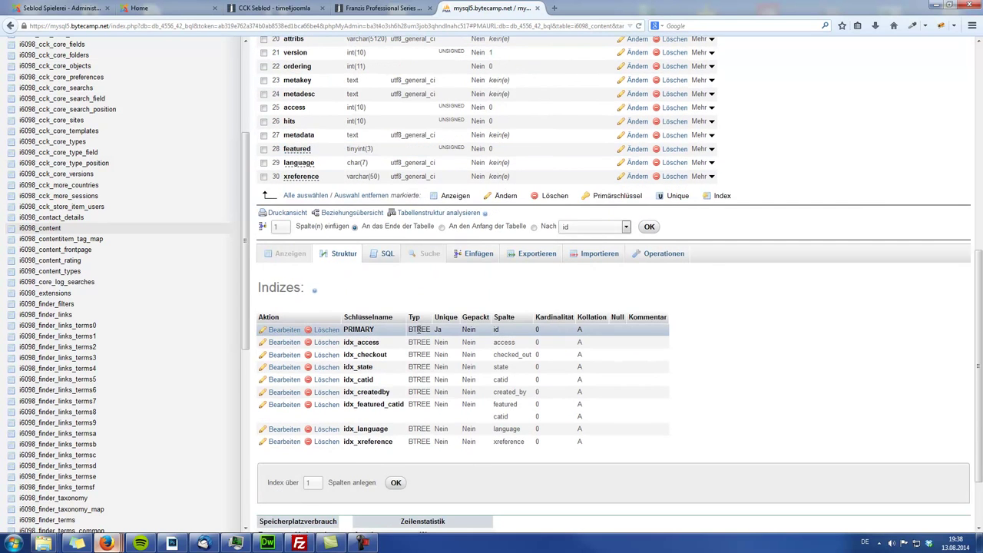
scroll(419, 322, "up", 1)
scroll(418, 322, "up", 5)
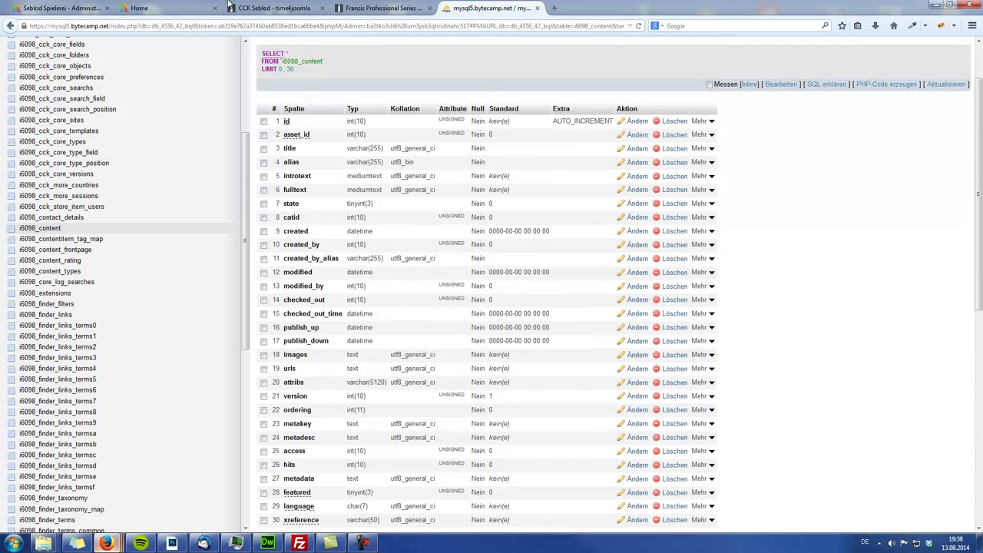
Compare the mappable Article columns in the field form with the i6098_content structure in phpMyAdmin, and cancel the mapping.
left_click(138, 9)
left_click(61, 8)
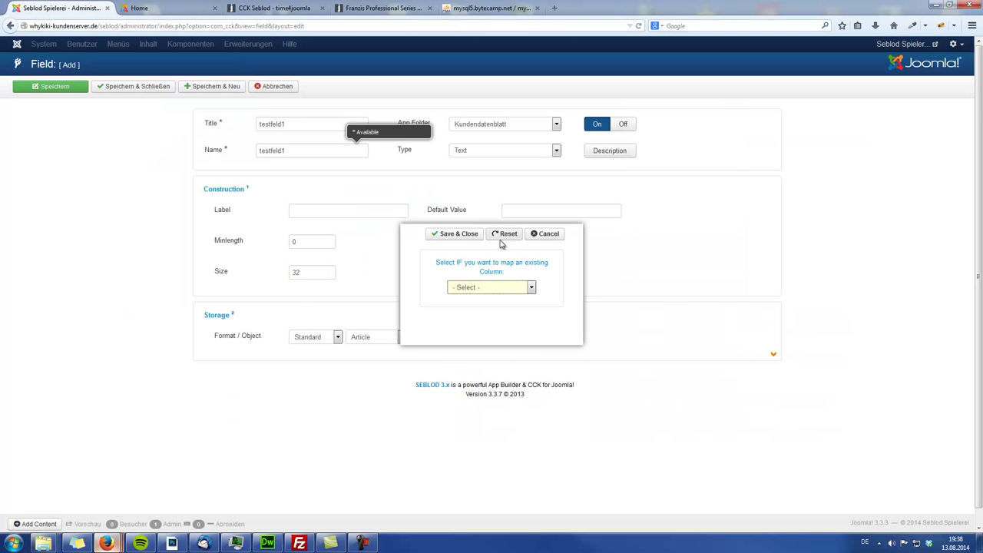
left_click(530, 288)
left_click_drag(531, 328, 532, 308)
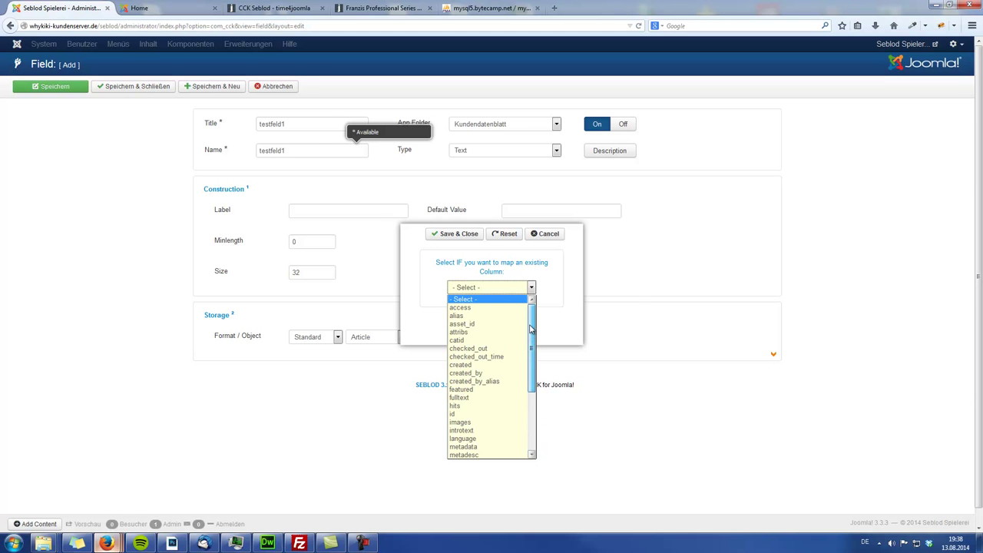
left_click(484, 8)
left_click(484, 8)
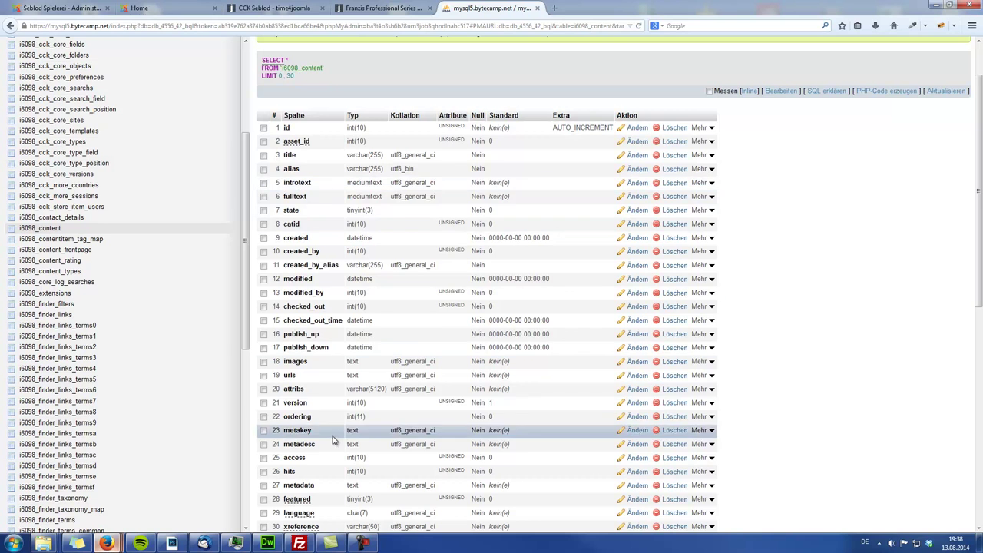
left_click(64, 7)
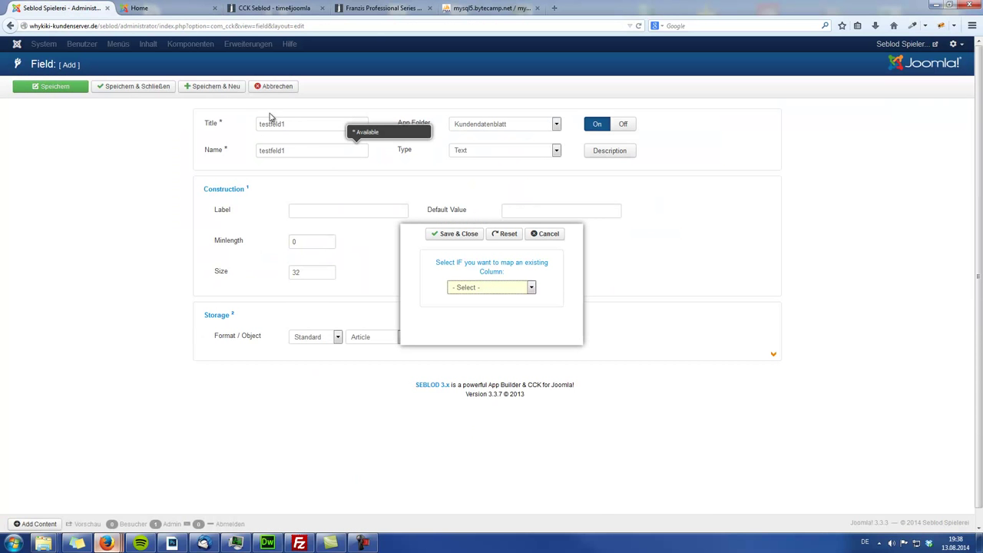
left_click(484, 291)
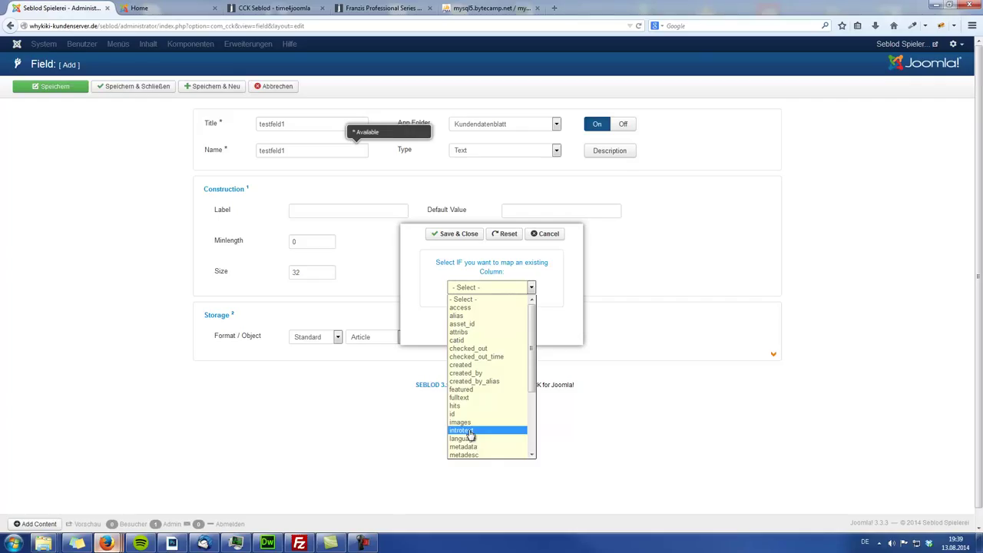
left_click(395, 413)
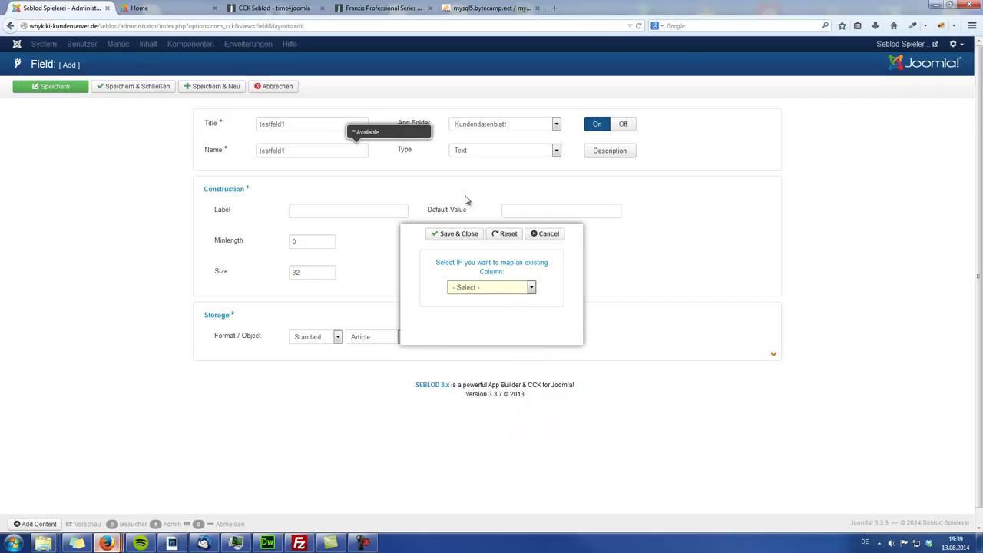
left_click(549, 238)
Try Category as the storage object, view its mappable columns, and cancel the mapping.
left_click(377, 338)
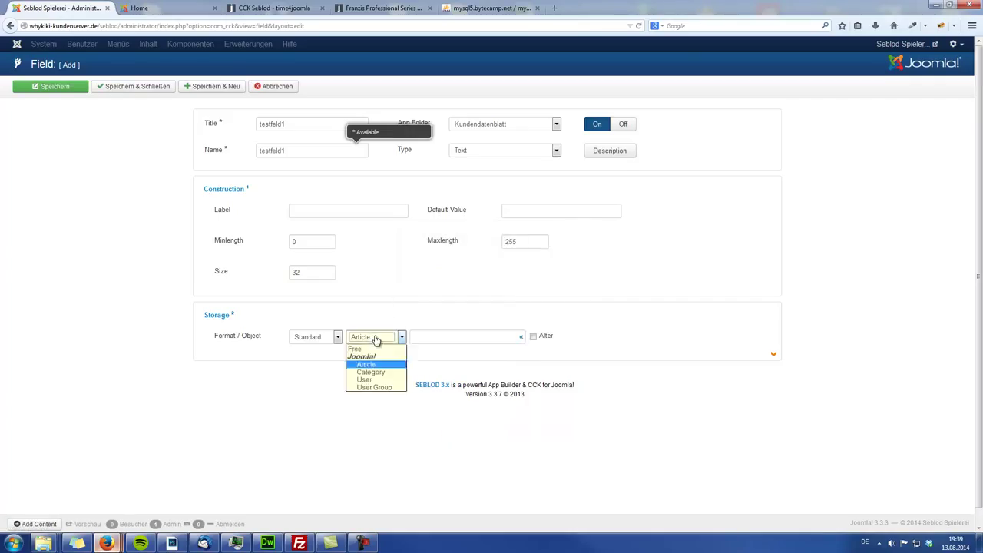
left_click(389, 359)
left_click(520, 337)
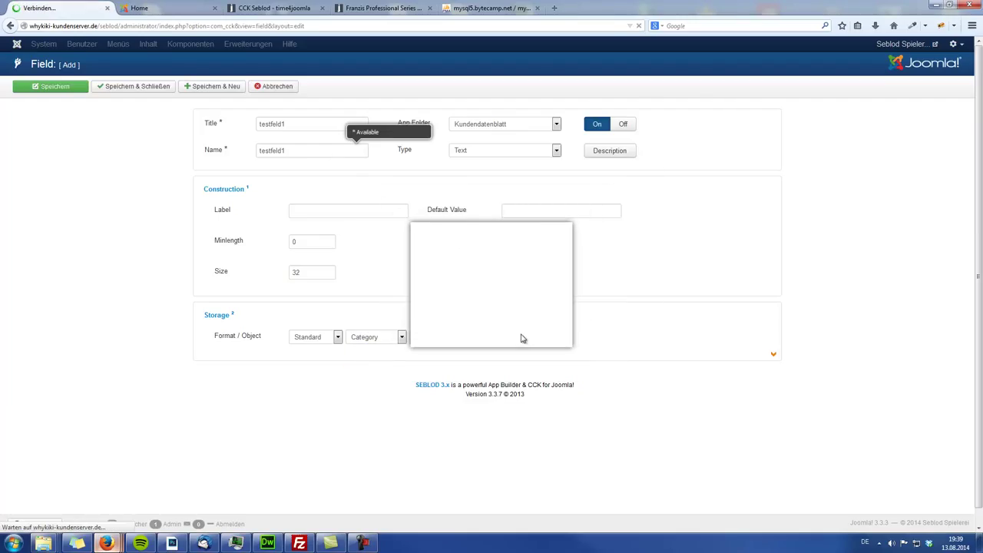
left_click(531, 287)
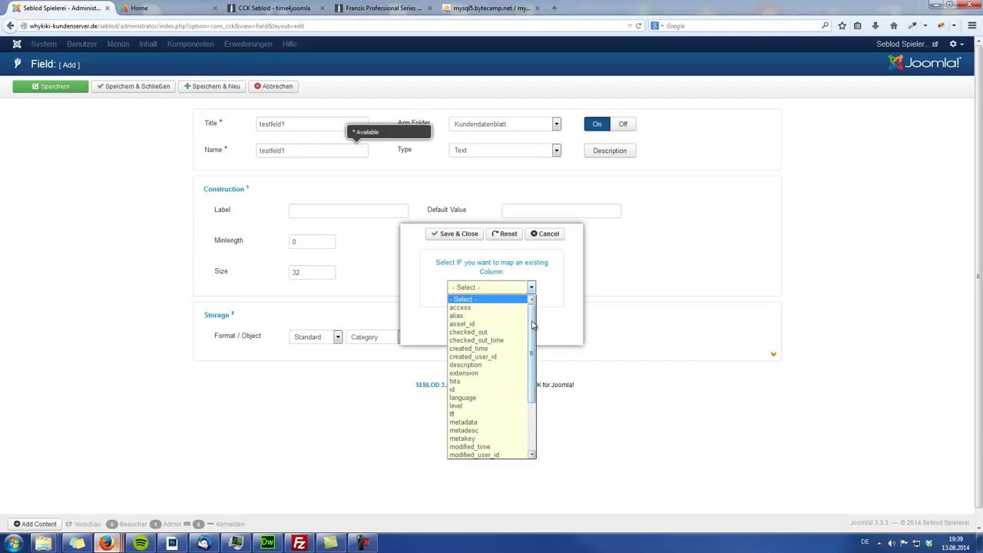
scroll(534, 325, "down", 5)
scroll(533, 326, "up", 5)
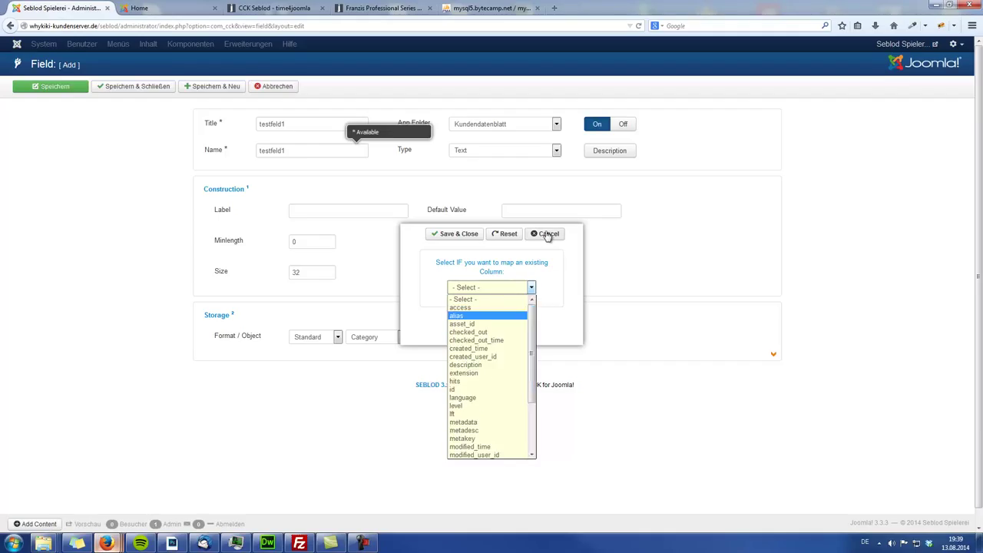
left_click(547, 234)
left_click(548, 234)
Set the storage object to Article and enter testfeld1 as the column name.
left_click(400, 339)
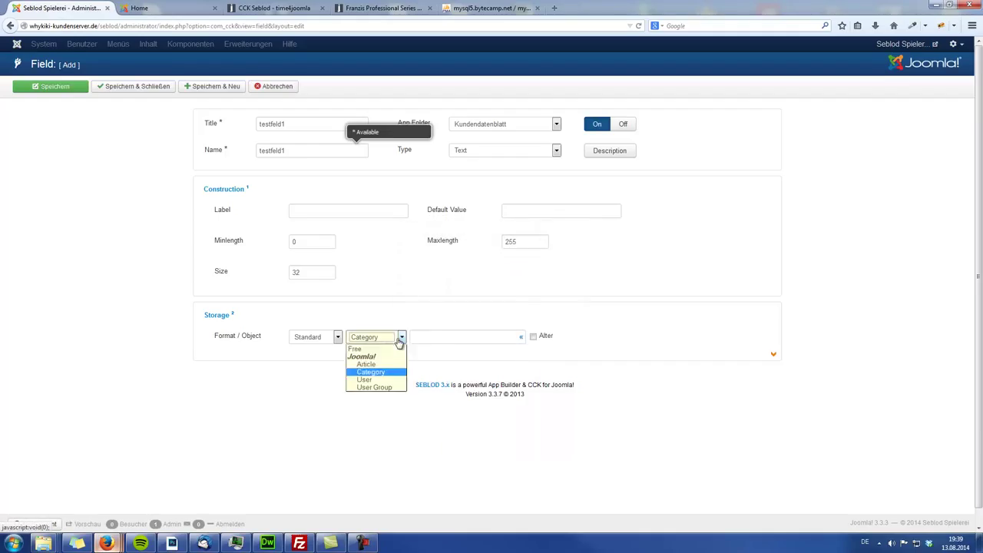
left_click(383, 365)
left_click(429, 337)
type("testfeld1")
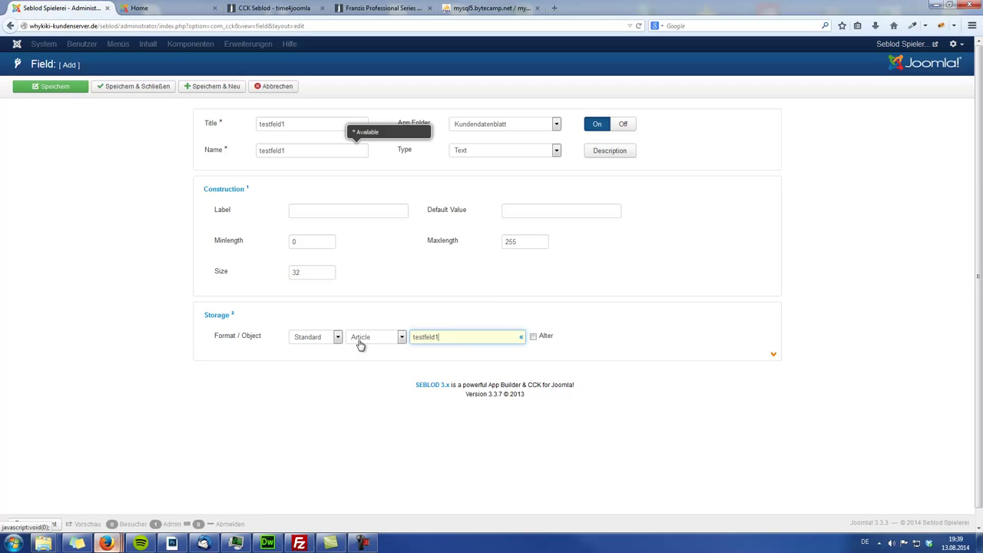
Check the end of the i6098_content column list in phpMyAdmin and return to the testfeld1 field form.
left_click(484, 10)
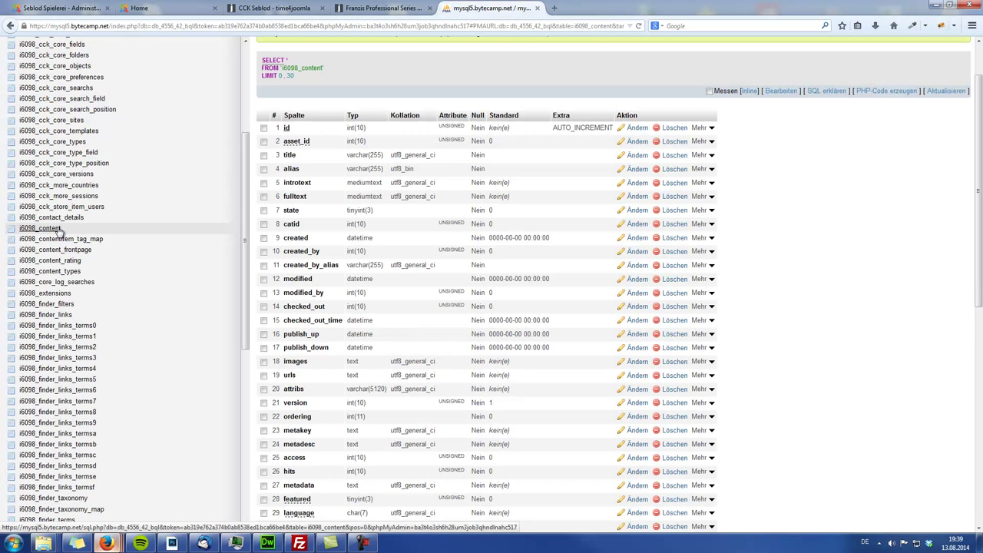
scroll(364, 278, "down", 3)
scroll(365, 278, "down", 5)
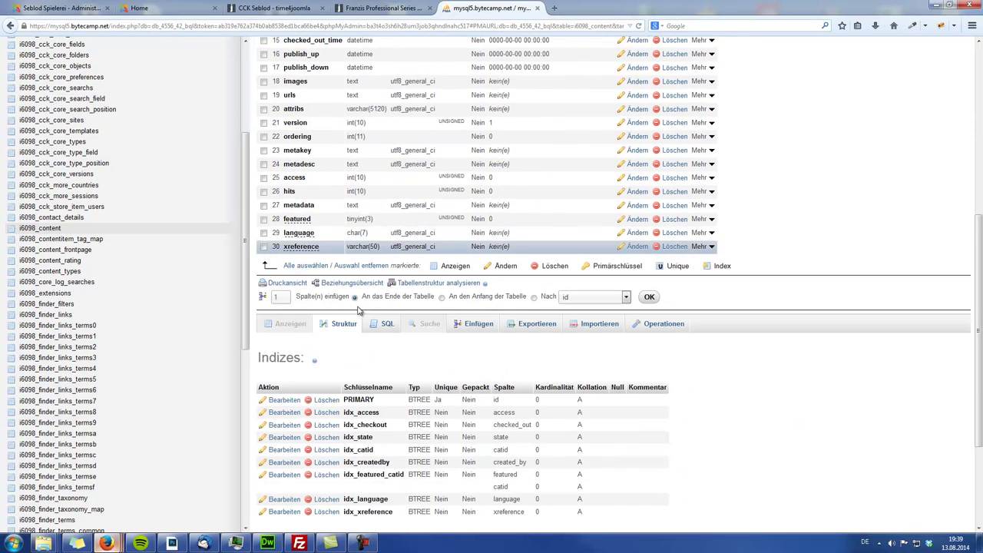
left_click(62, 8)
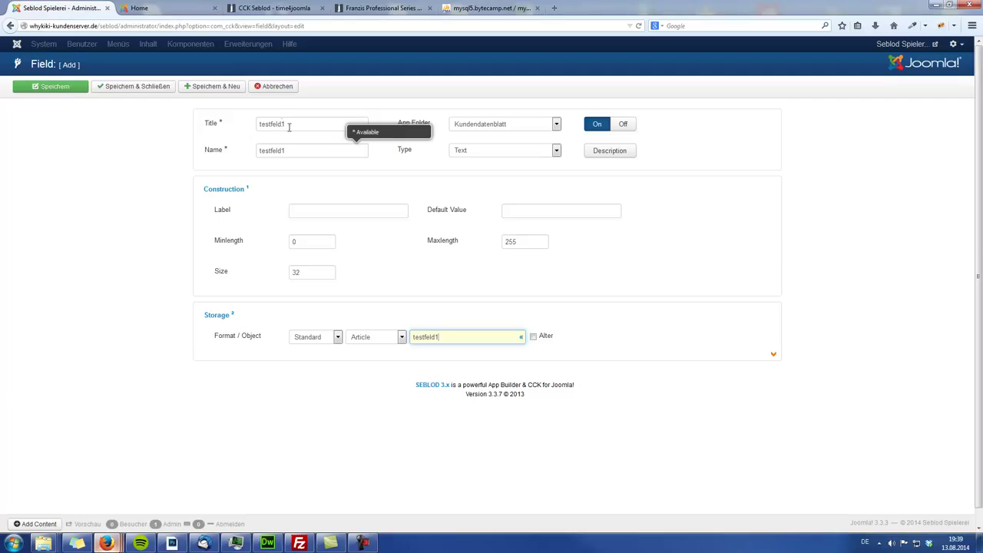
Enable the Alter option for the testfeld1 storage column and look at its available alteration action and column type.
left_click(548, 339)
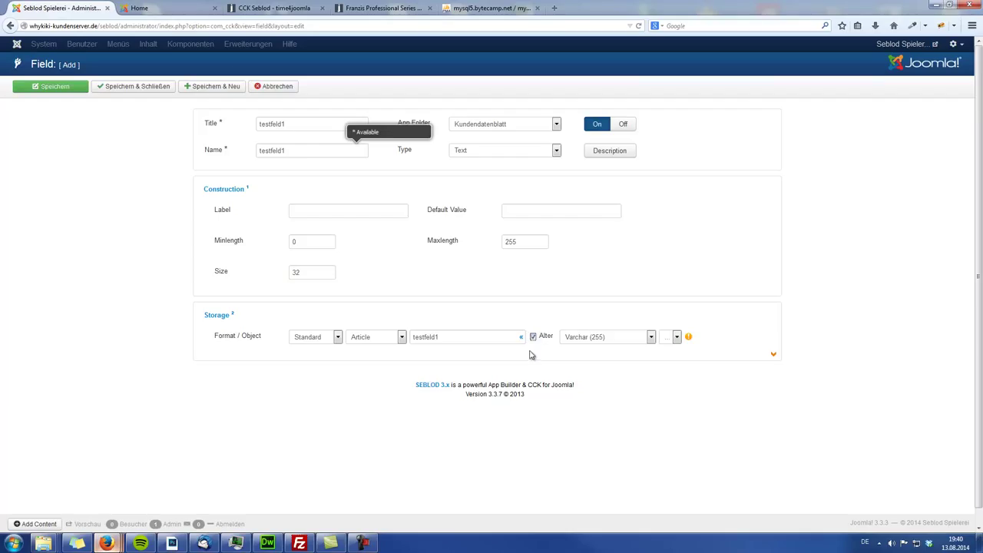
left_click(676, 338)
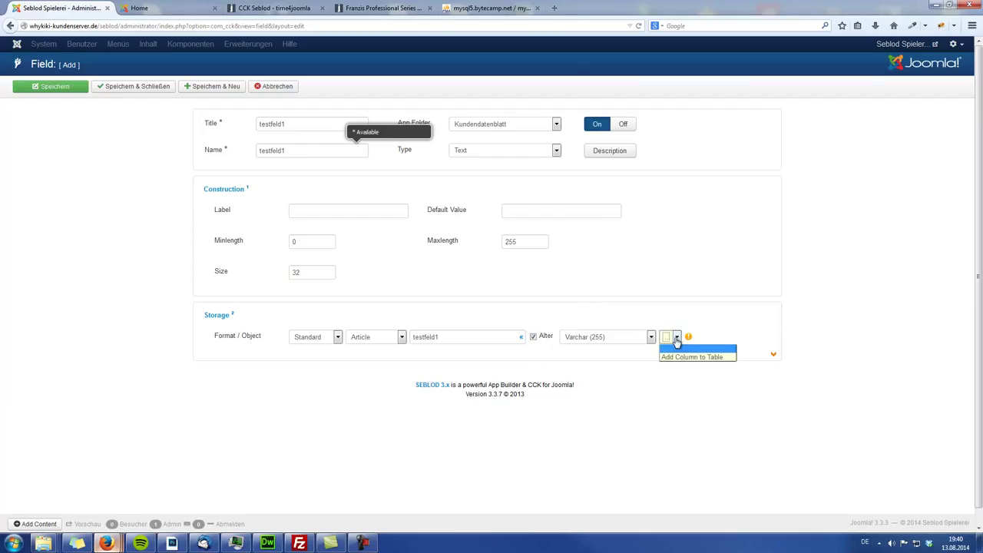
left_click(698, 317)
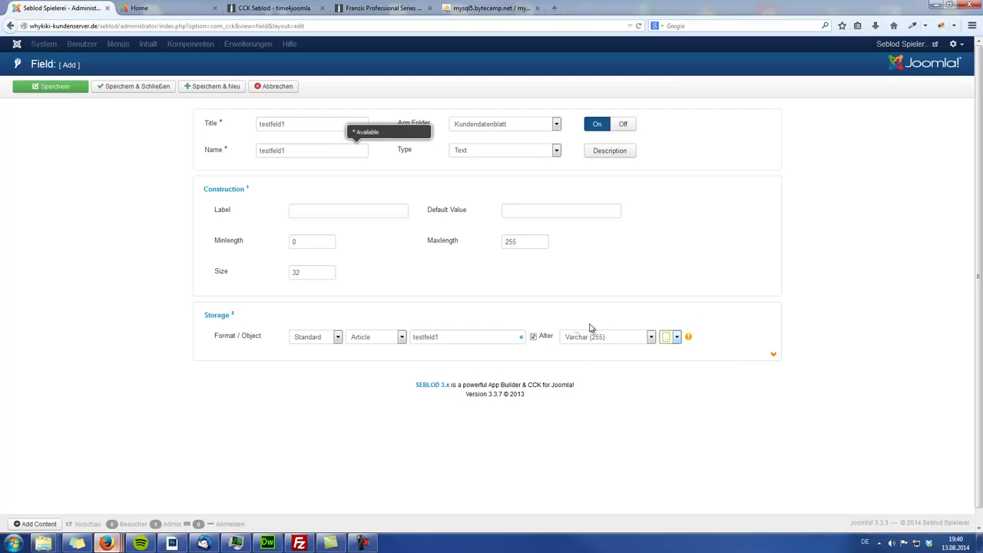
left_click(630, 341)
left_click(630, 340)
Look over the i6098_content columns and their types in phpMyAdmin and return to the testfeld1 field form.
left_click(486, 8)
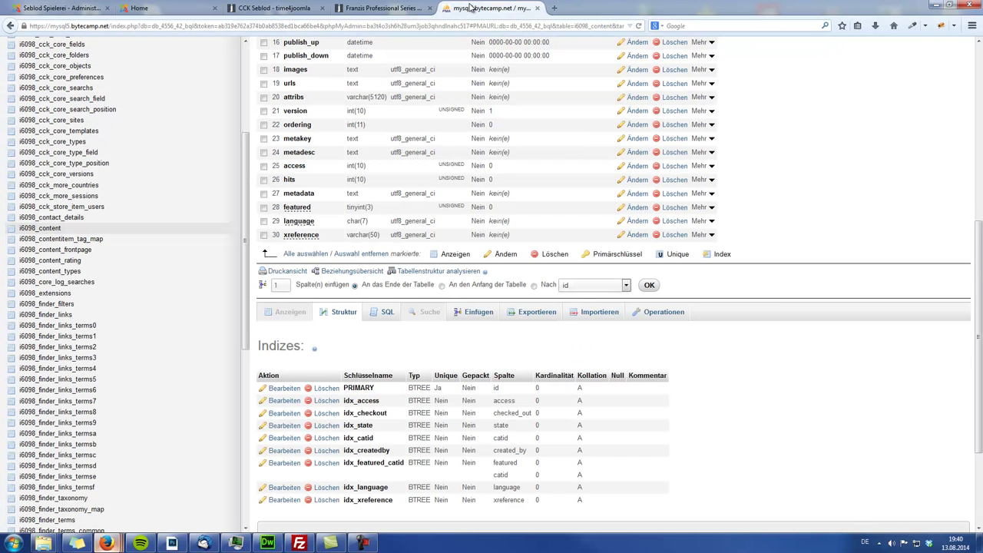
scroll(391, 156, "up", 5)
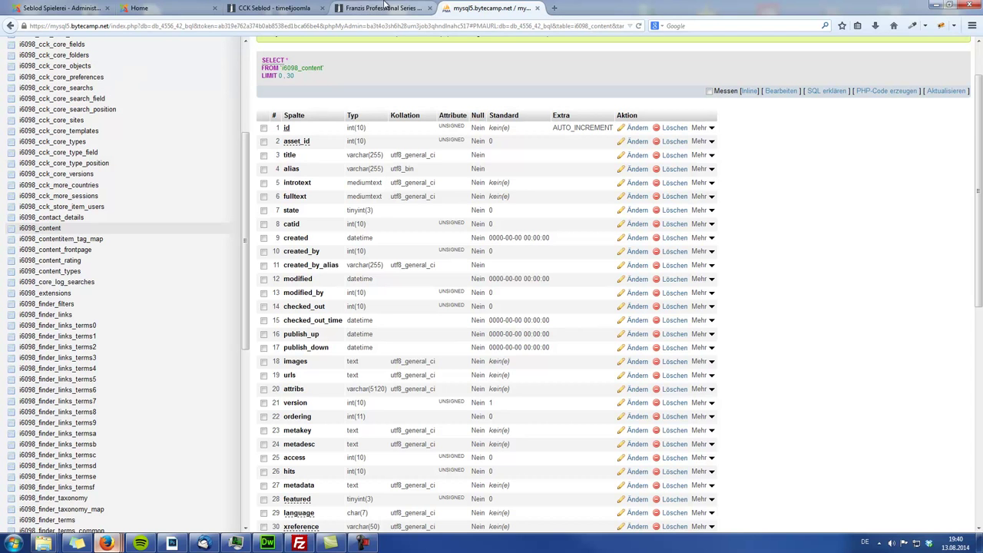
left_click(159, 9)
left_click(47, 9)
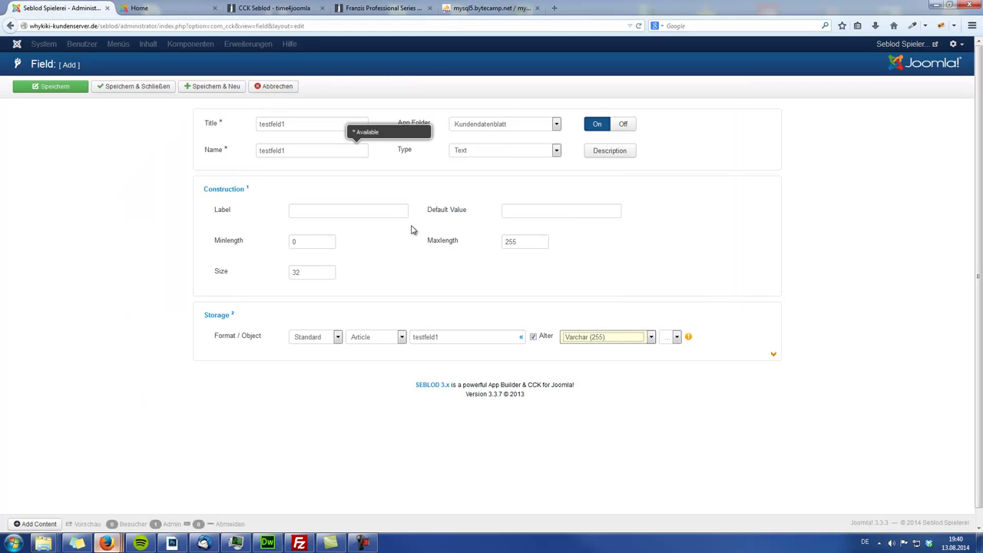
Set the testfeld1 column type to Varchar (255) with the action Add Column to Table, and save the field.
left_click(651, 339)
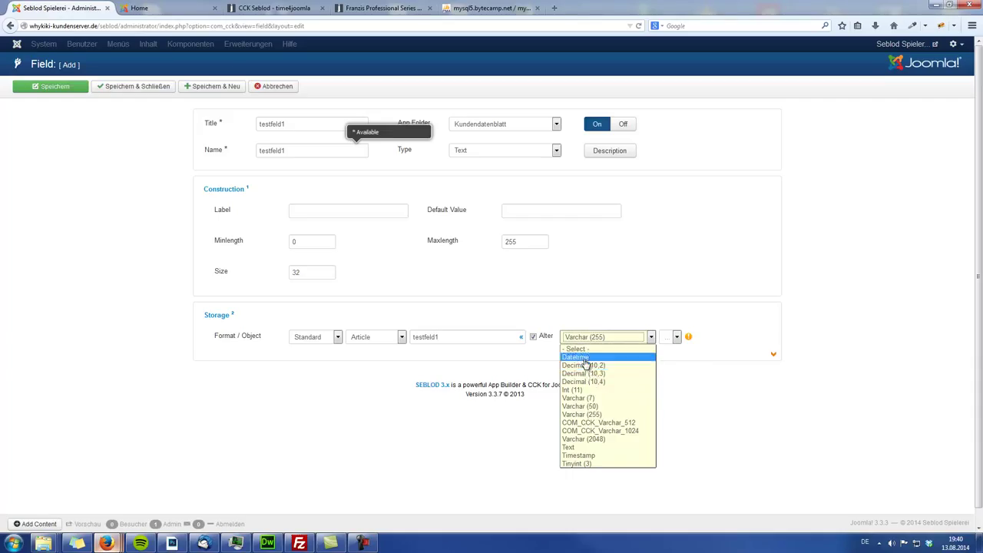
left_click(587, 419)
left_click(677, 337)
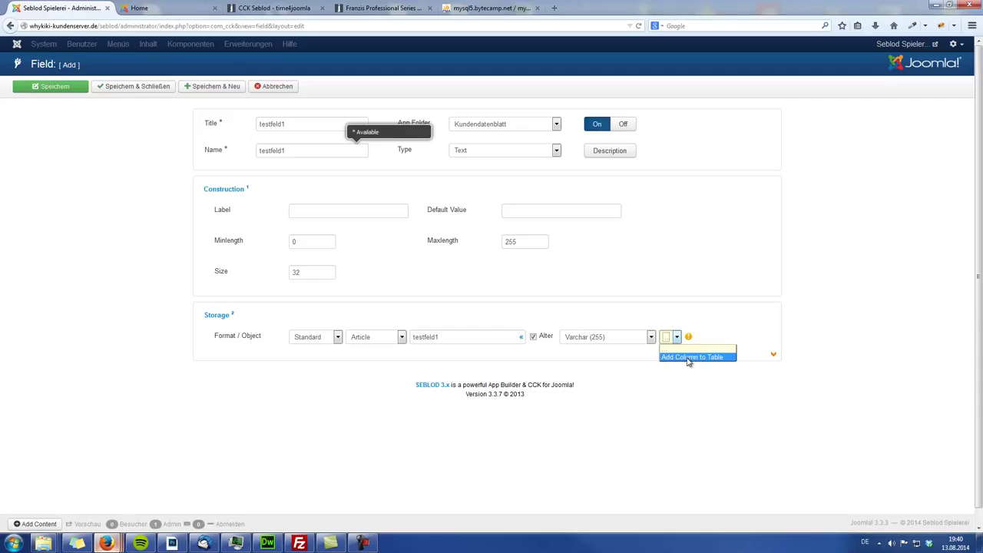
left_click(688, 359)
left_click(74, 87)
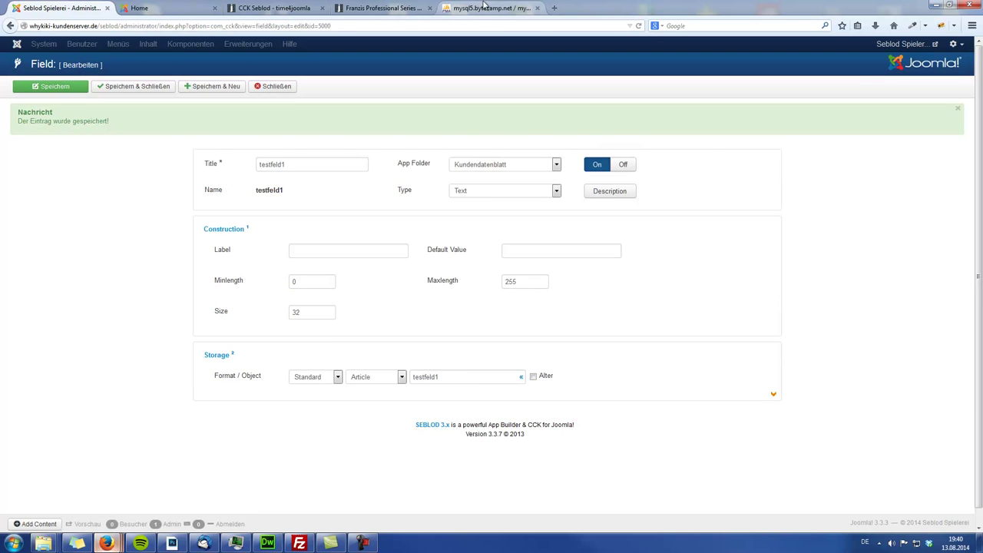
Reload the i6098_content structure in phpMyAdmin, check it for the testfeld1 column, and return to the field form.
left_click(484, 8)
left_click(54, 231)
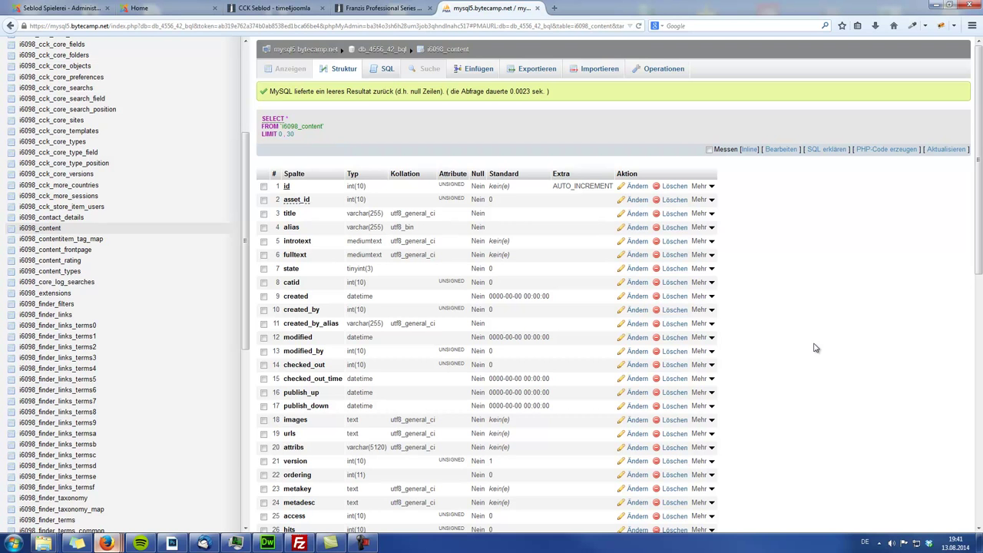
scroll(868, 339, "down", 3)
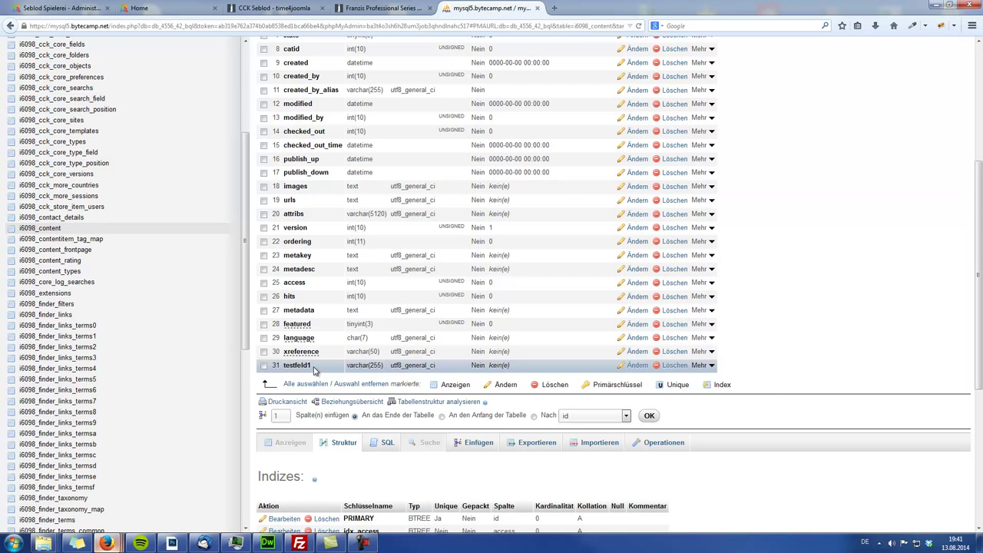
left_click(65, 8)
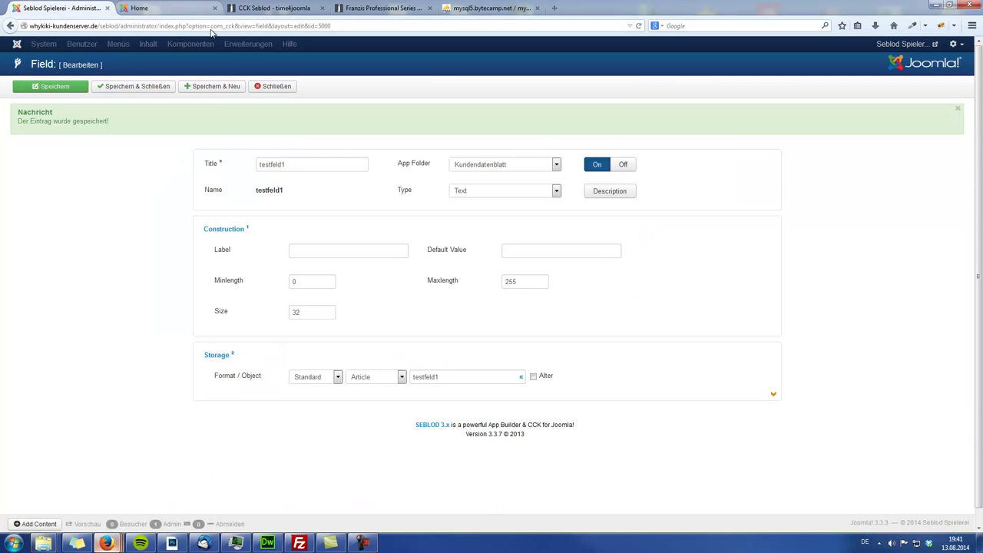
Save testfeld1 and start a new field titled testfeld2 in the Kundendatenblatt app folder.
left_click(212, 87)
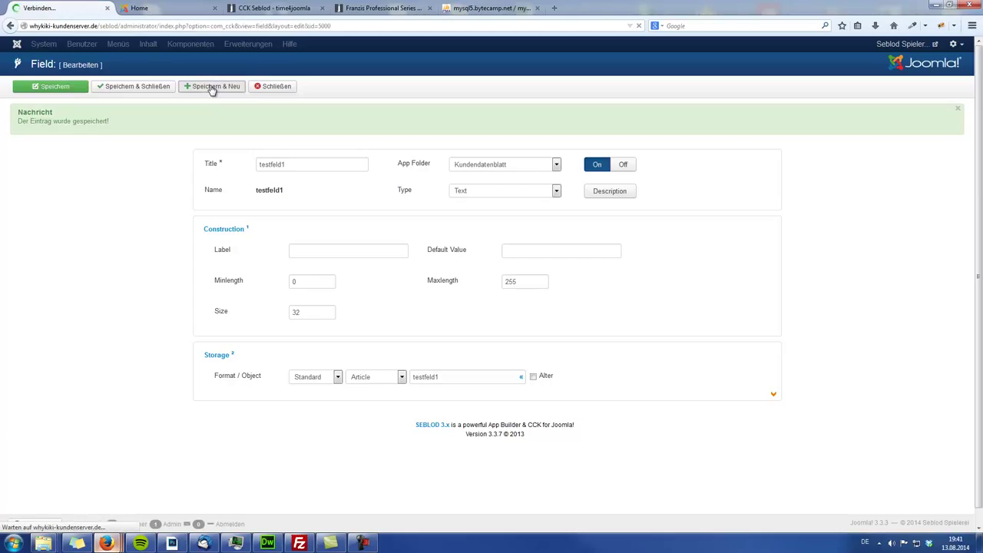
left_click(476, 163)
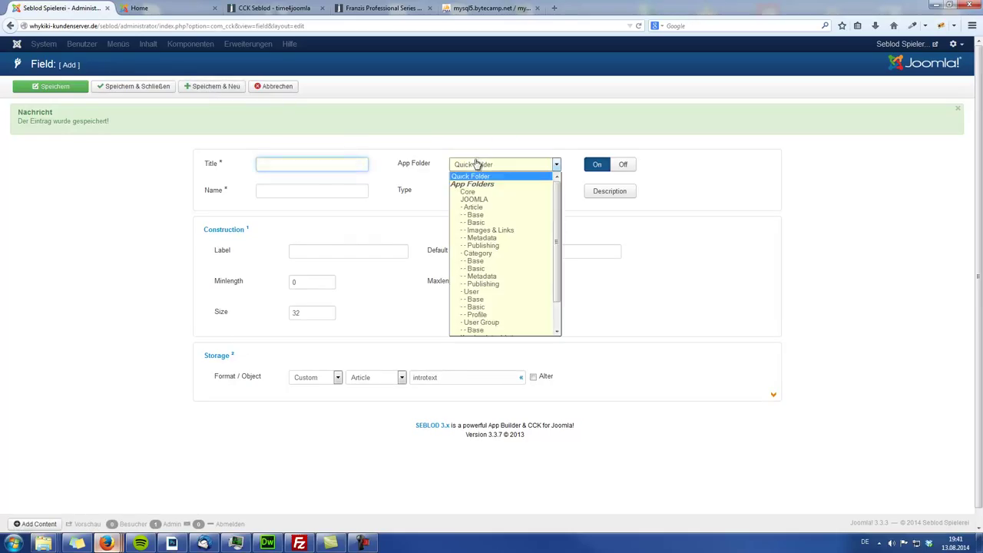
scroll(499, 253, "down", 5)
left_click(484, 307)
left_click(295, 166)
type("feld2")
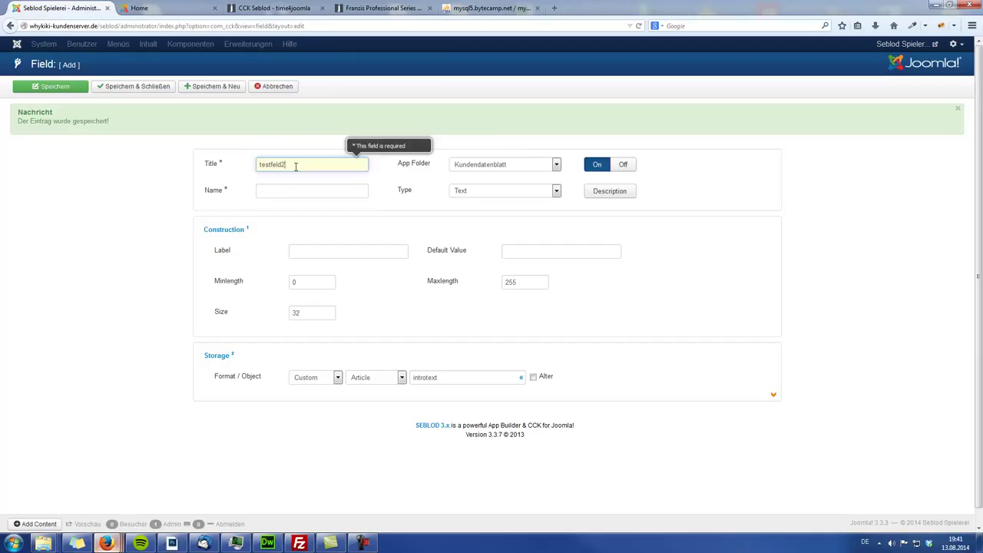
key("Tab")
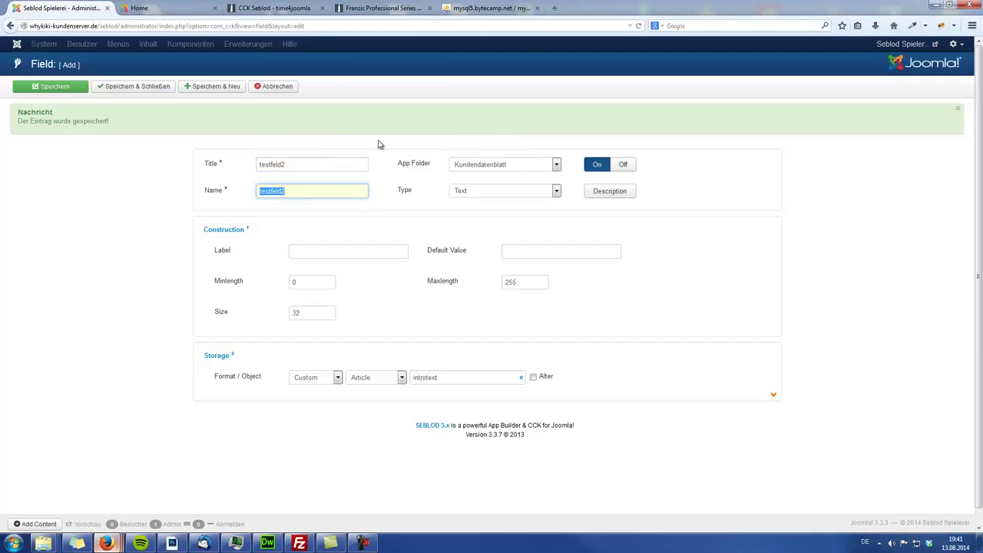
Set the testfeld2 storage format to Standard and its object to Free.
left_click(314, 378)
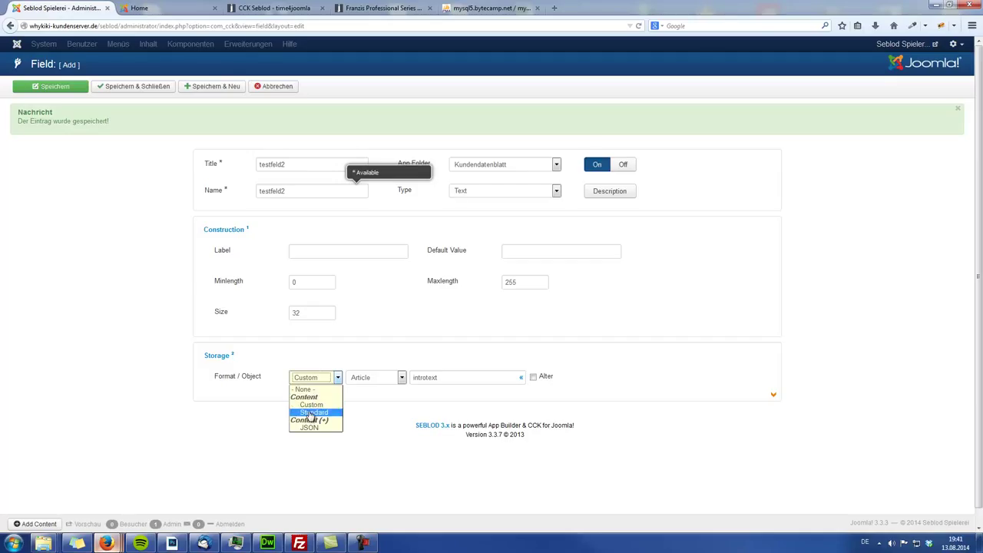
left_click(310, 413)
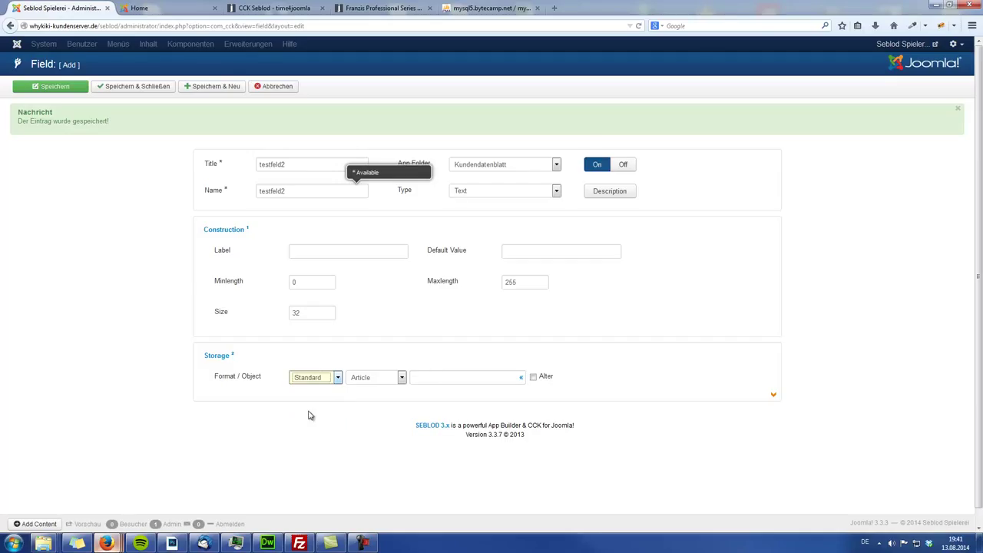
left_click(362, 377)
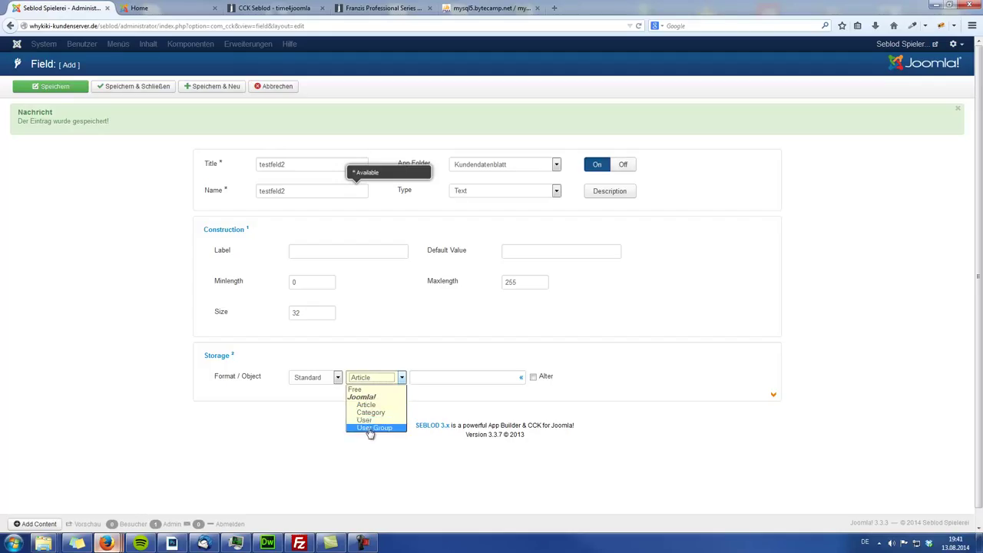
left_click(358, 390)
Browse the database tables offered for the Free storage of testfeld2 without choosing one.
left_click(335, 413)
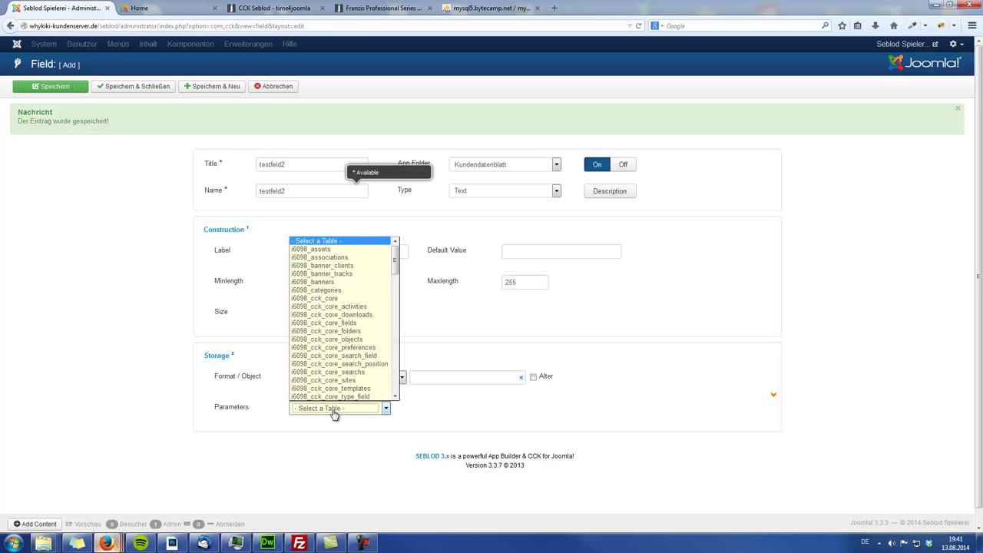
left_click(335, 413)
left_click(334, 414)
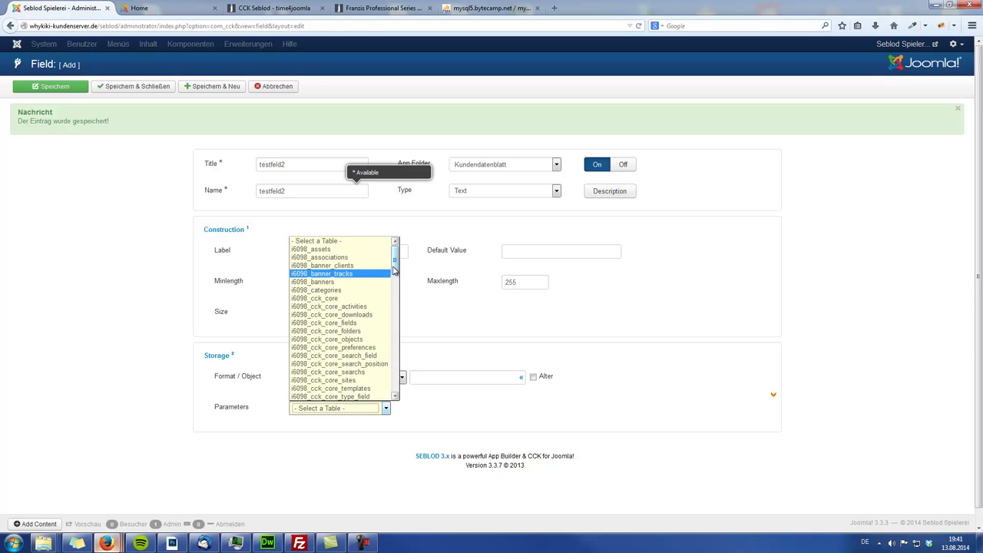
mouse_move(396, 266)
left_mouse_down()
mouse_move(397, 376)
mouse_move(396, 258)
left_mouse_up()
left_click(343, 242)
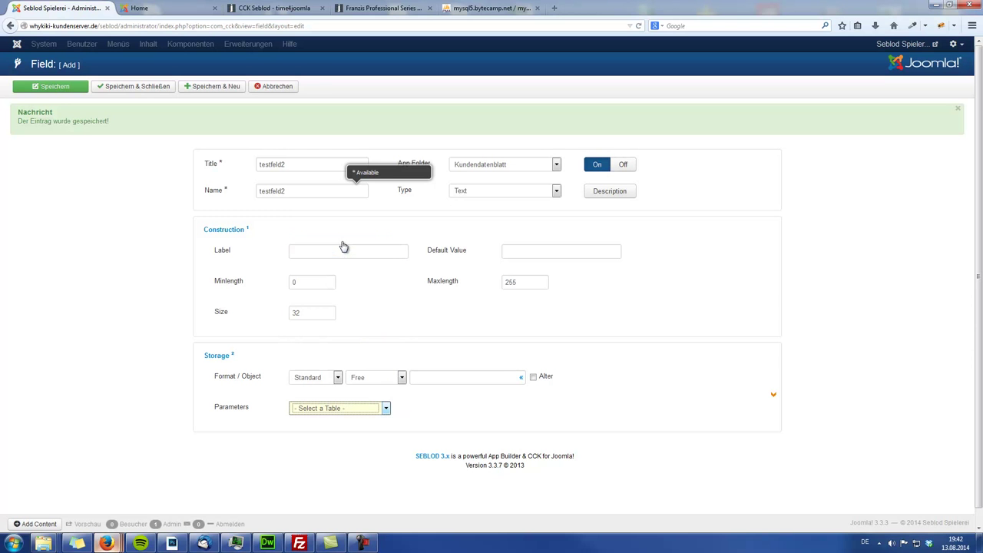
Check which existing columns testfeld2 could be mapped to with no table selected, and cancel the mapping.
left_click(523, 381)
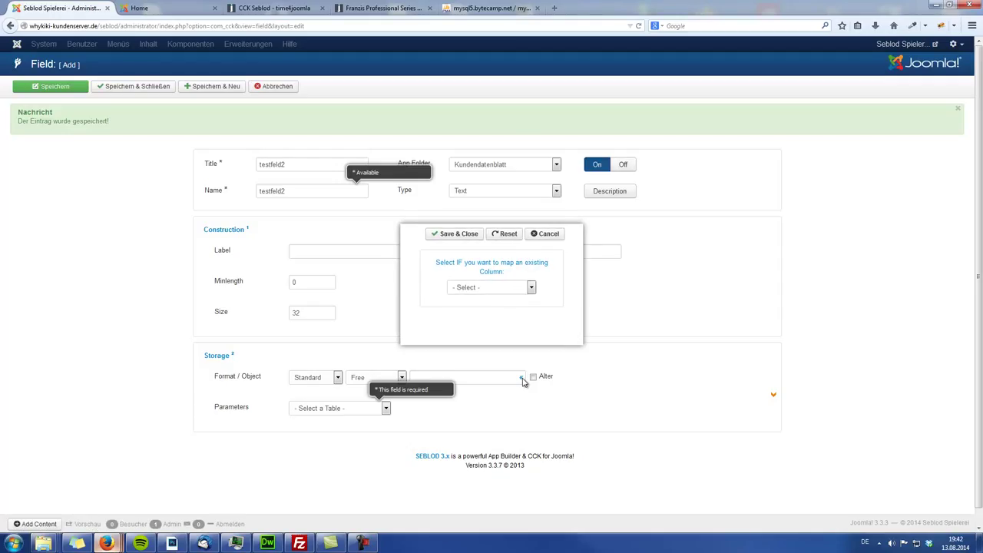
left_click(491, 288)
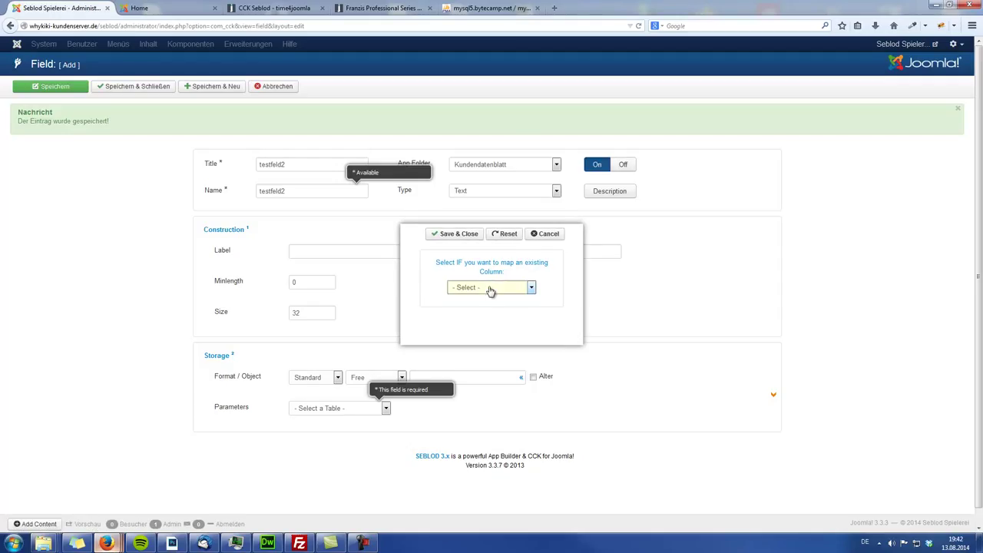
left_click(547, 234)
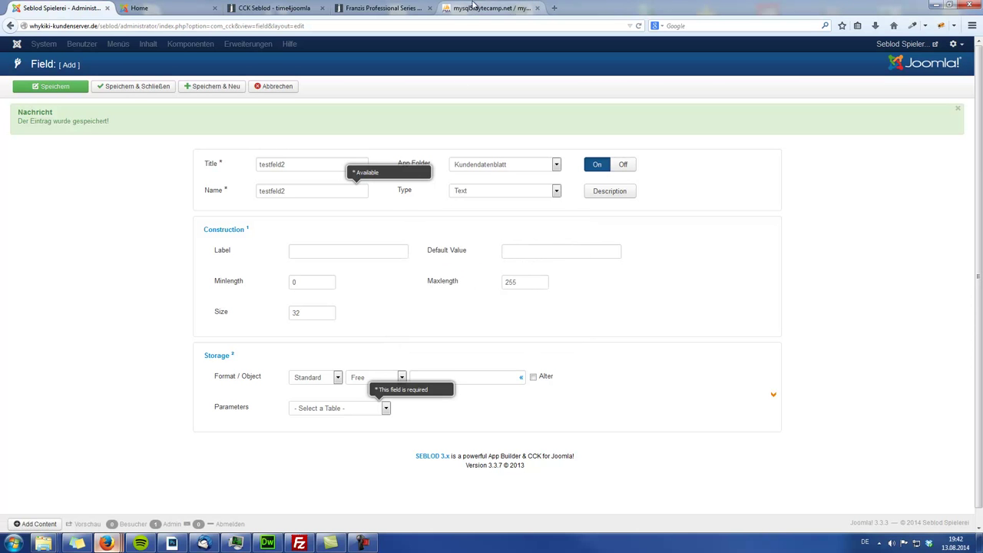
Look through the existing database tables in phpMyAdmin and open the form for creating a new table.
left_click(490, 7)
scroll(234, 172, "up", 3)
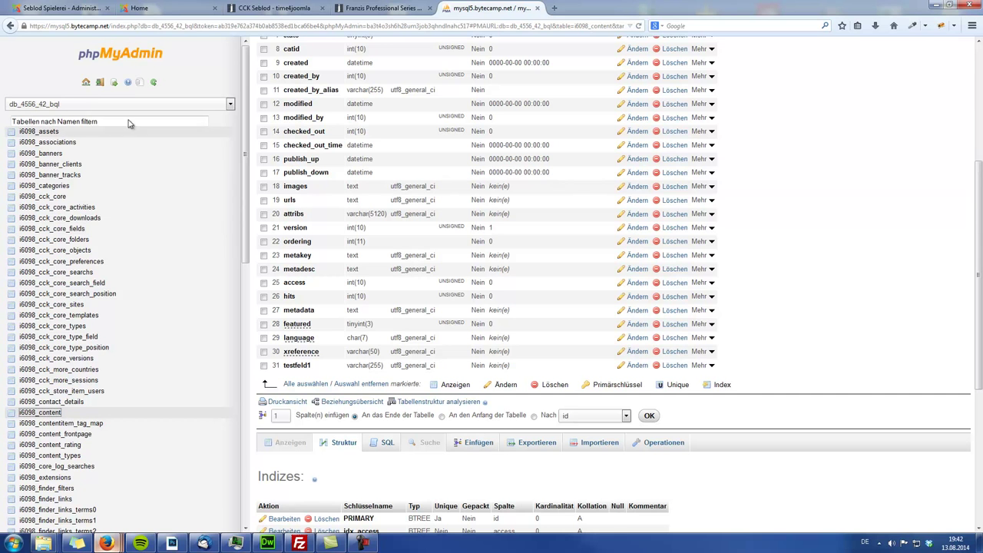
scroll(244, 158, "down", 5)
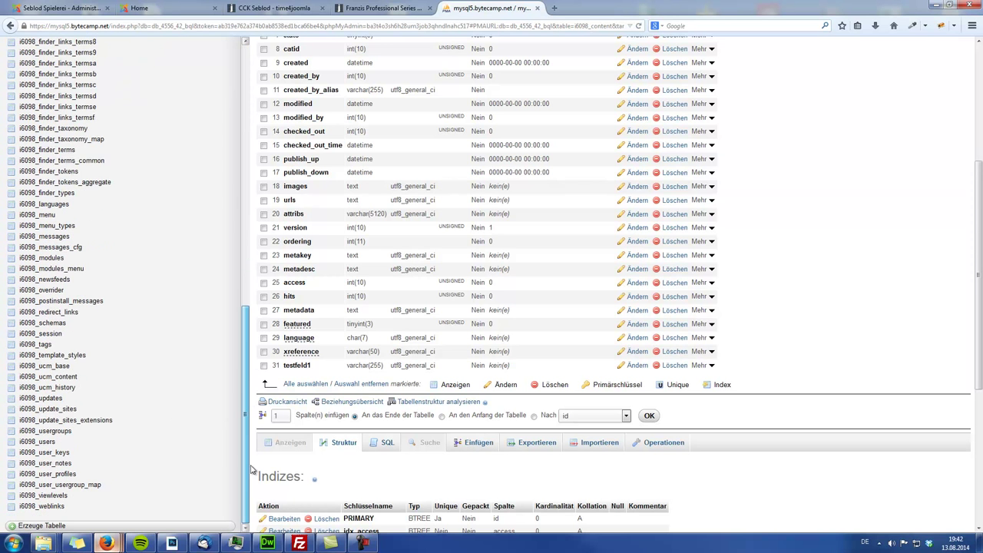
scroll(239, 169, "up", 5)
scroll(239, 169, "down", 10)
left_click(50, 529)
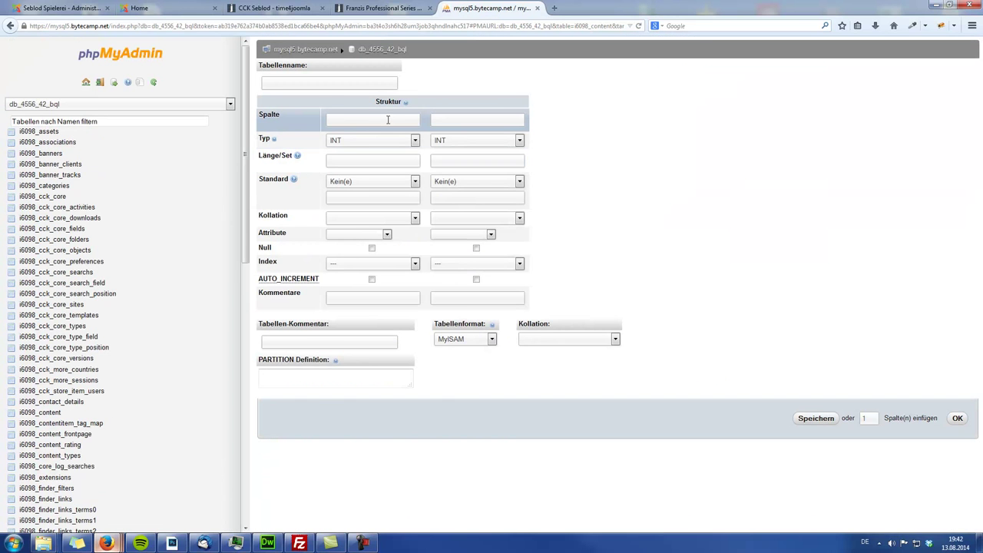
Create a database table named id with an INT column called testid.
left_click(369, 118)
left_click(323, 82)
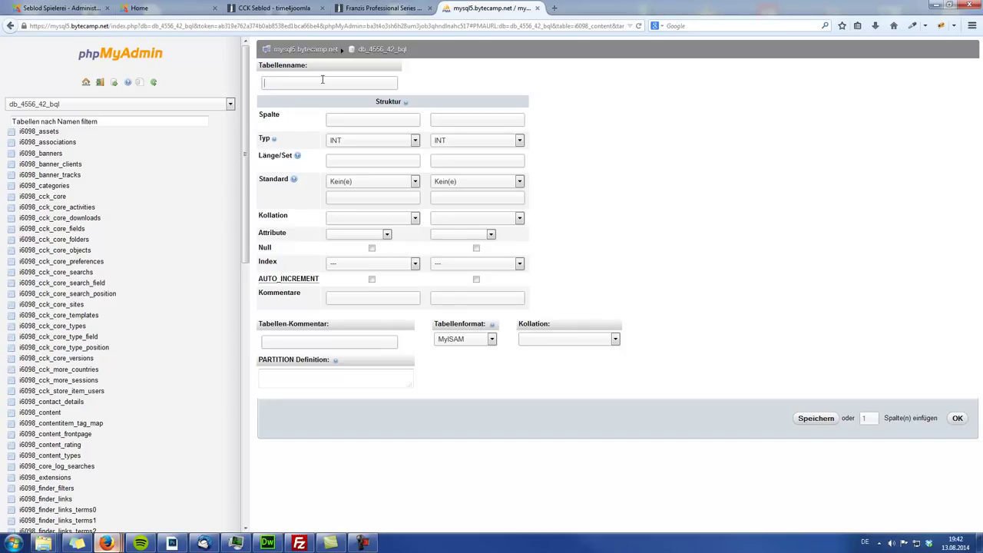
type("id")
left_click(350, 121)
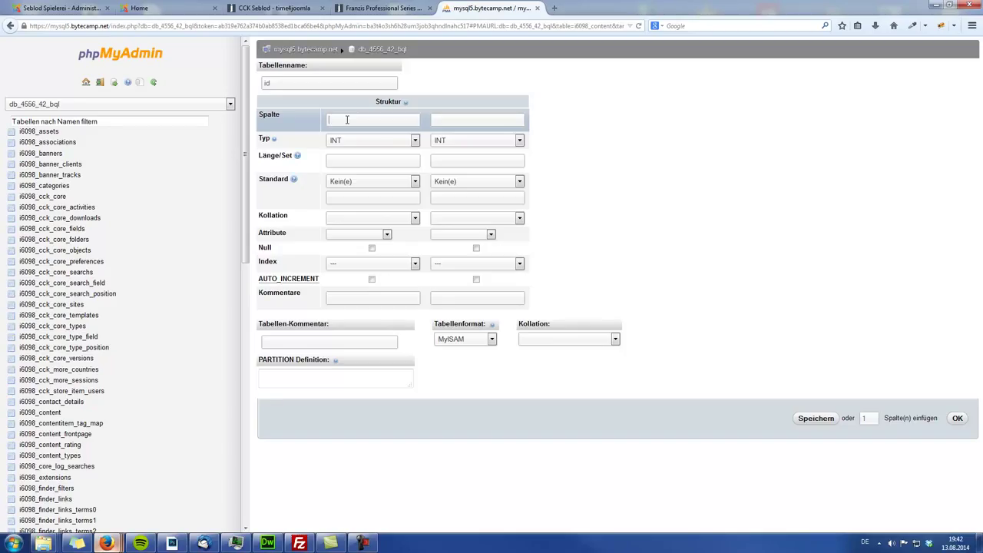
left_click(361, 123)
type("testid")
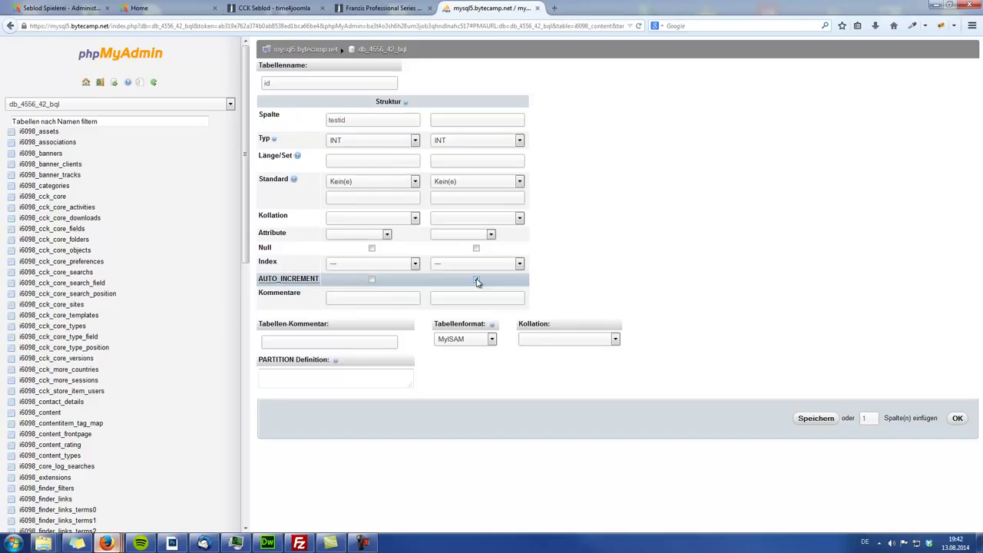
left_click(816, 419)
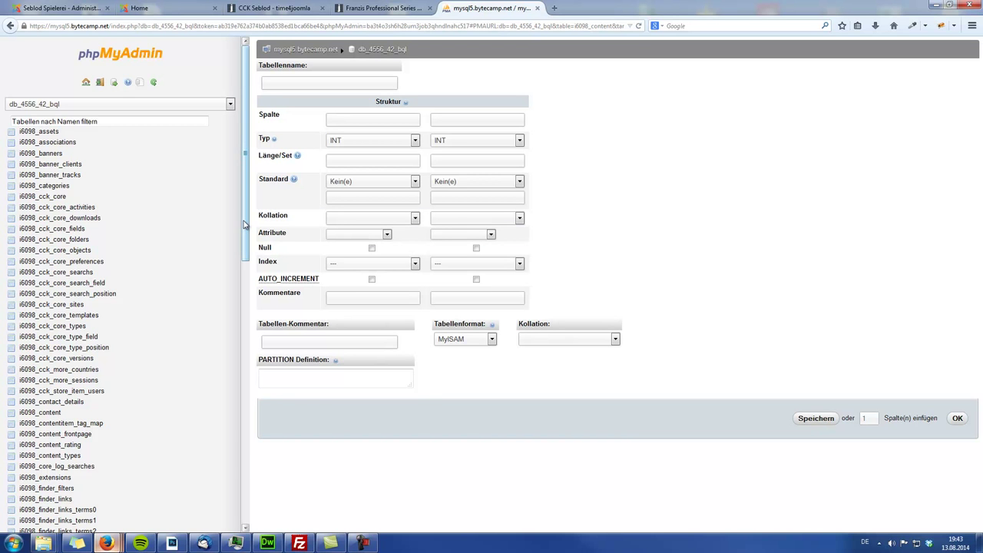
Create a database table named kundendatenblatt with an INT column called testid, and open the new table's structure.
left_click_drag(244, 224, 243, 516)
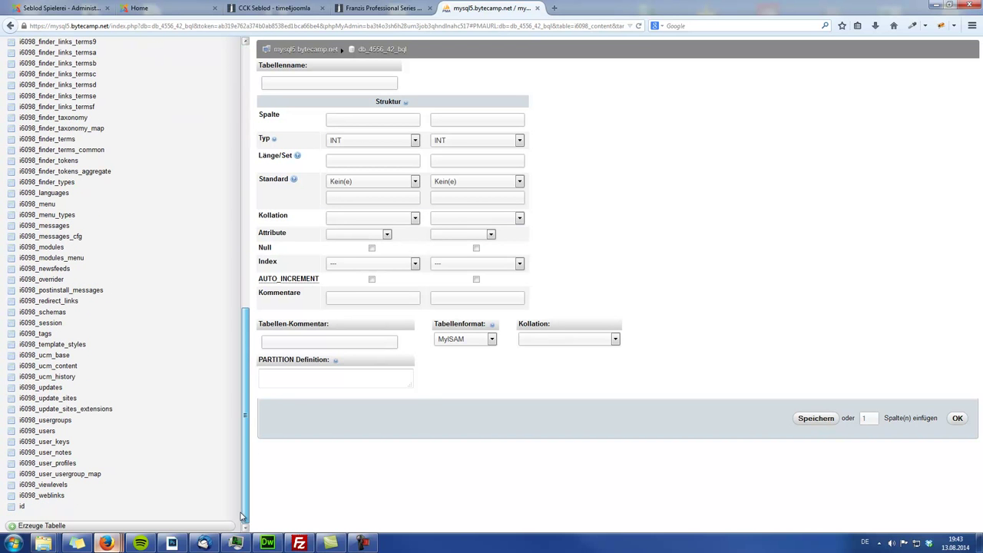
left_click(47, 526)
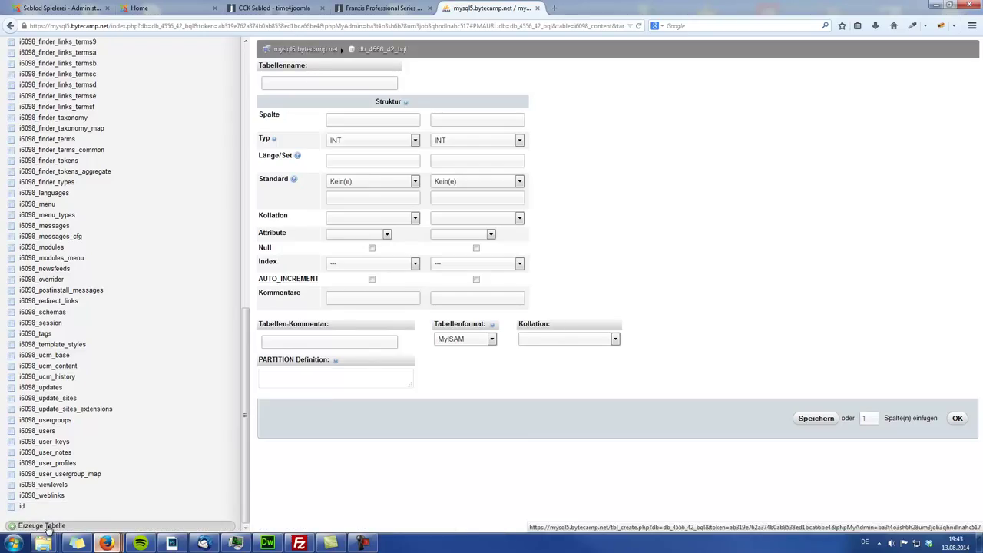
left_click(299, 86)
type("kundendatenbla")
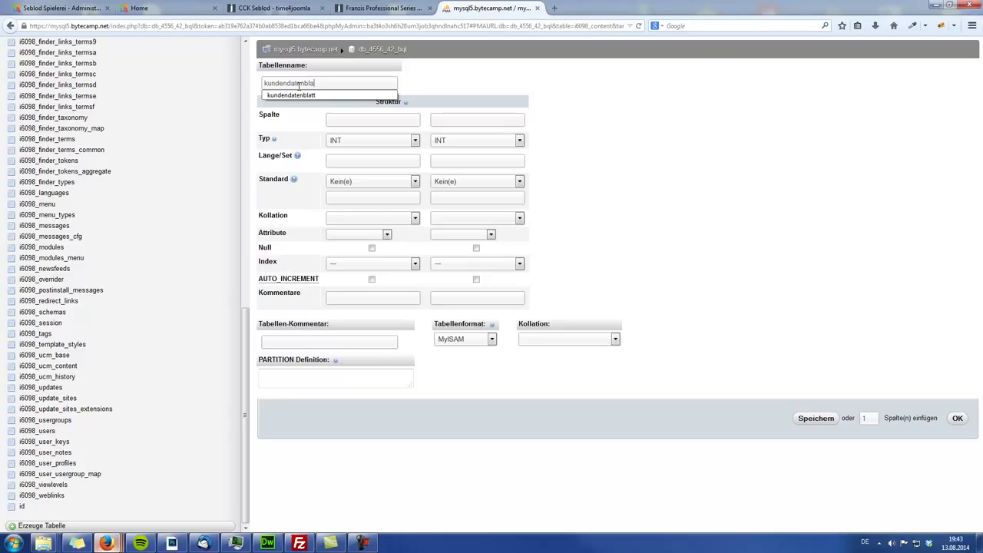
type("tt")
left_click(383, 121)
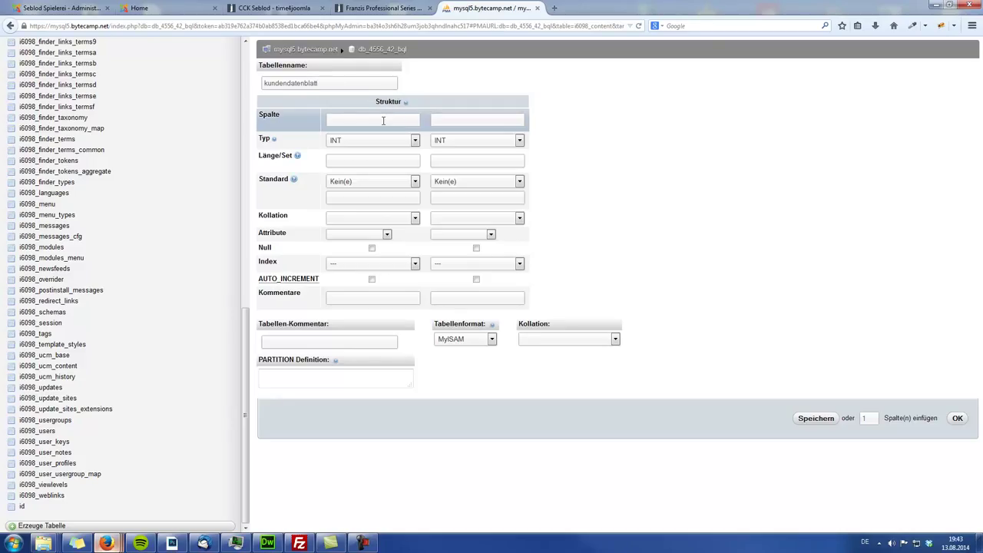
type("testid")
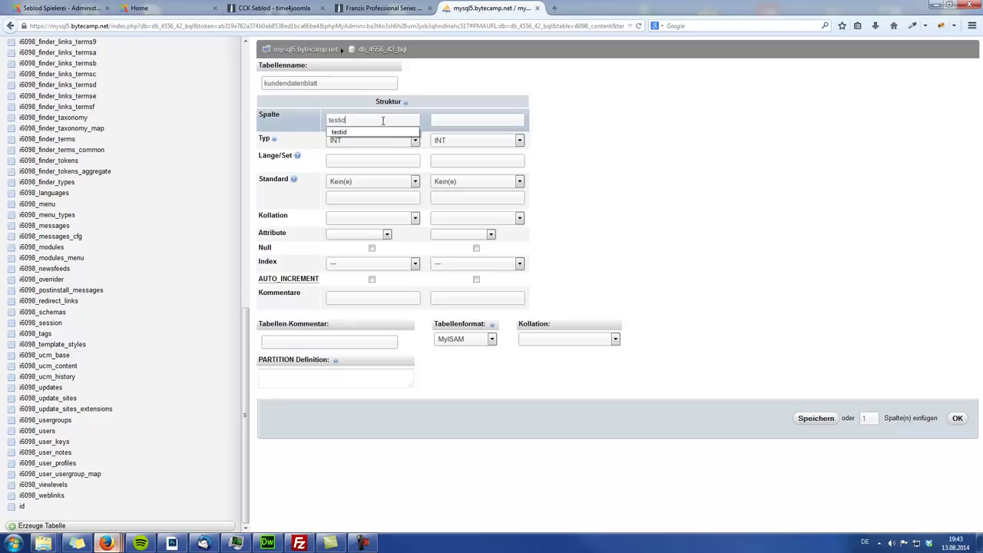
left_click(476, 281)
left_click(837, 419)
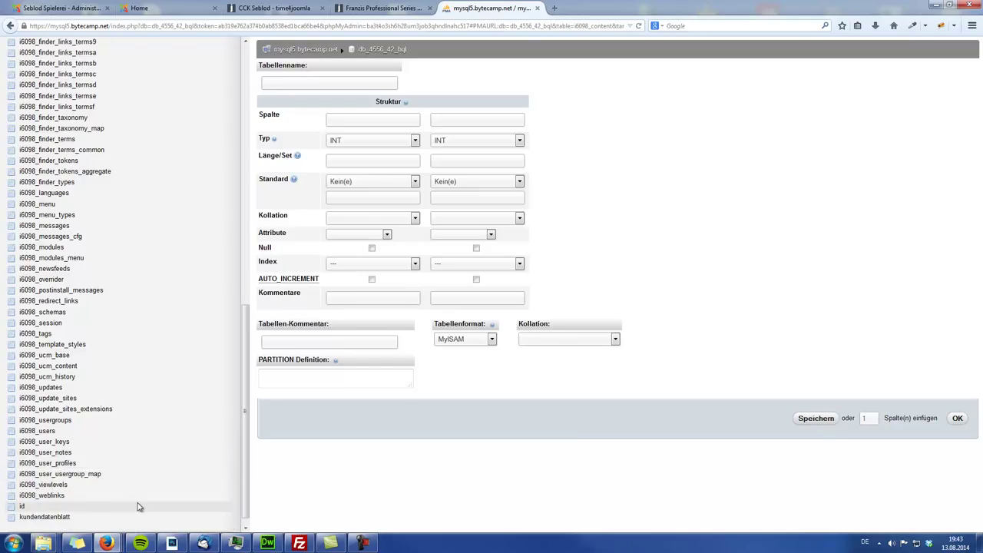
left_click(55, 521)
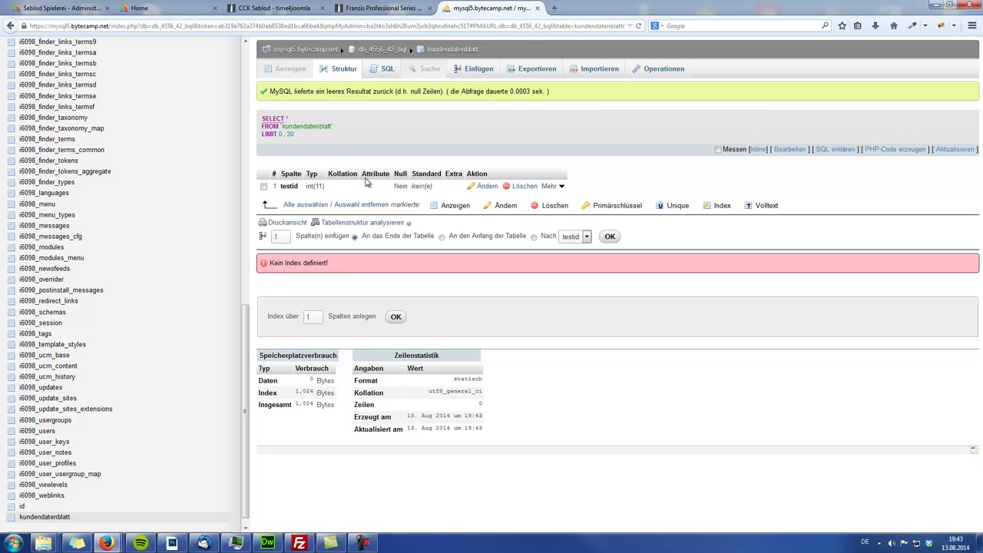
Switch back to the Joomla field form and look through the tables offered for testfeld2's Free storage without choosing one.
left_click(39, 8)
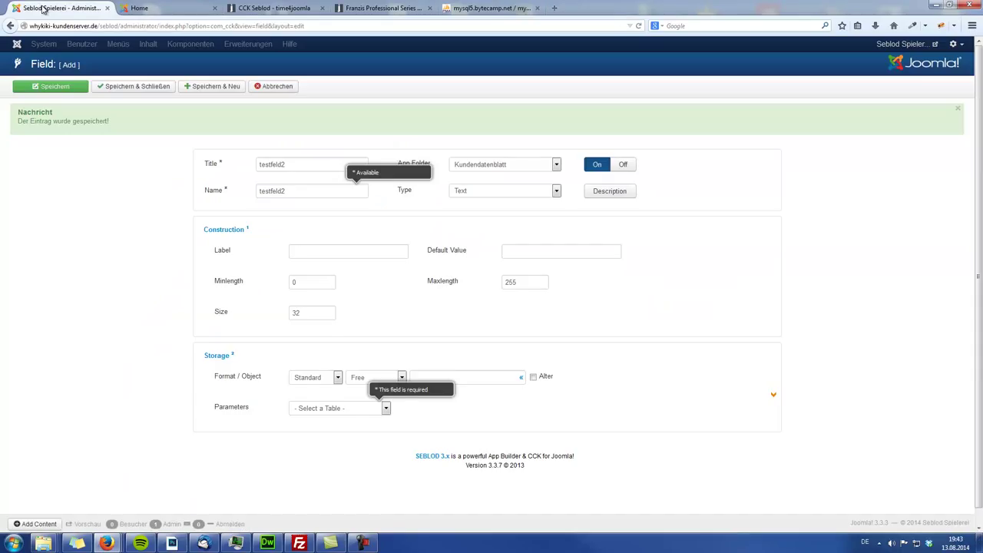
left_click(367, 380)
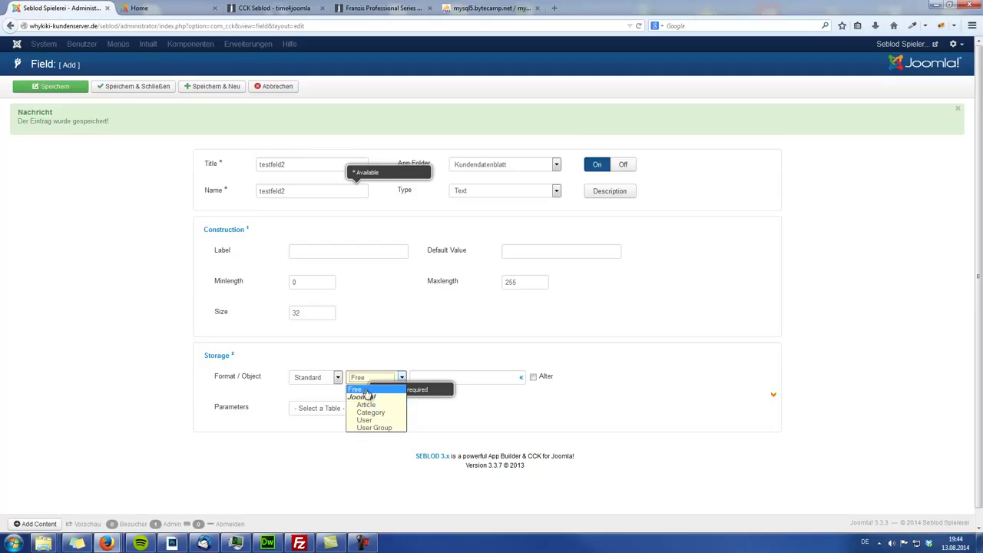
left_click(367, 390)
left_click(378, 408)
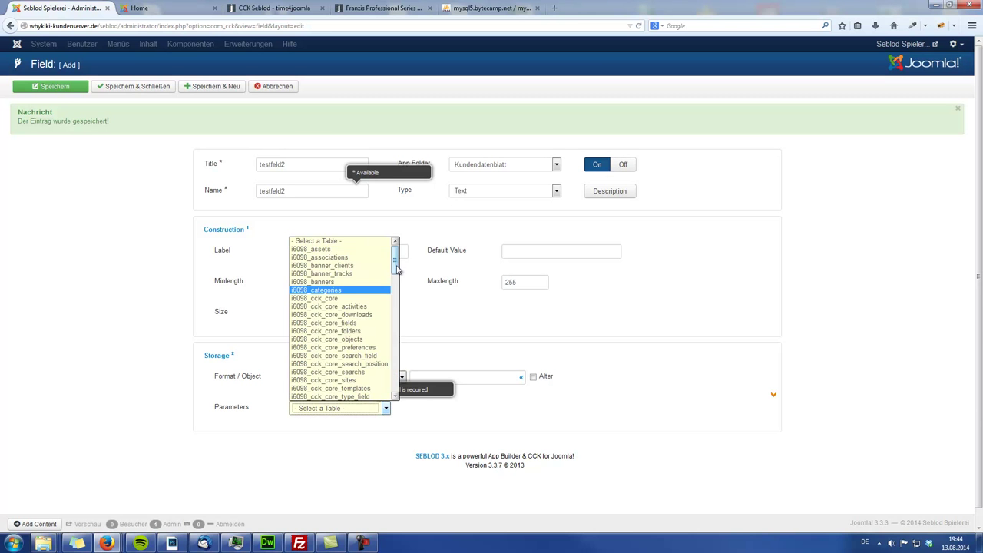
scroll(392, 384, "down", 10)
left_click_drag(396, 378, 358, 226)
left_click(233, 218)
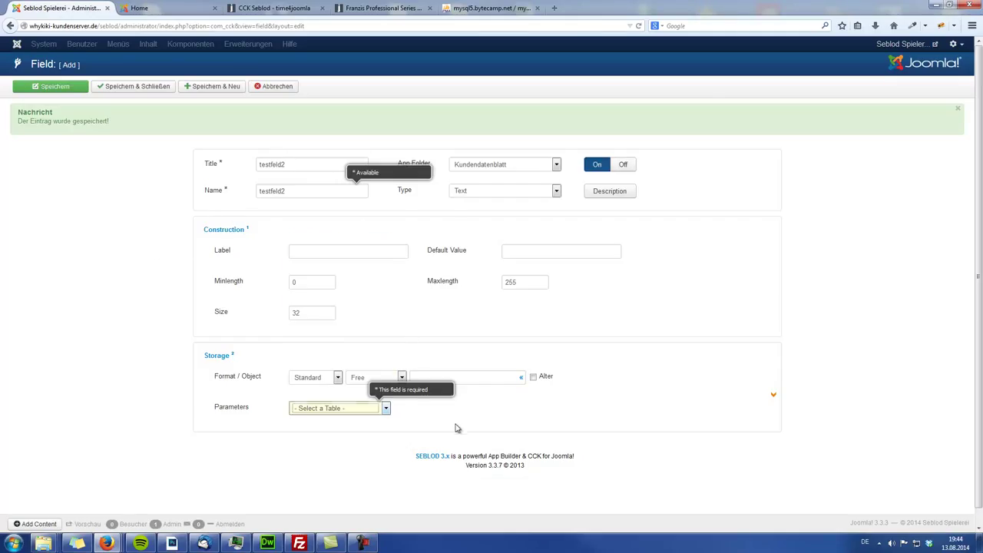
Save the field testfeld2 with i6098_cck_core_templates as its storage table.
left_click(73, 86)
left_click(362, 410)
left_click(325, 396)
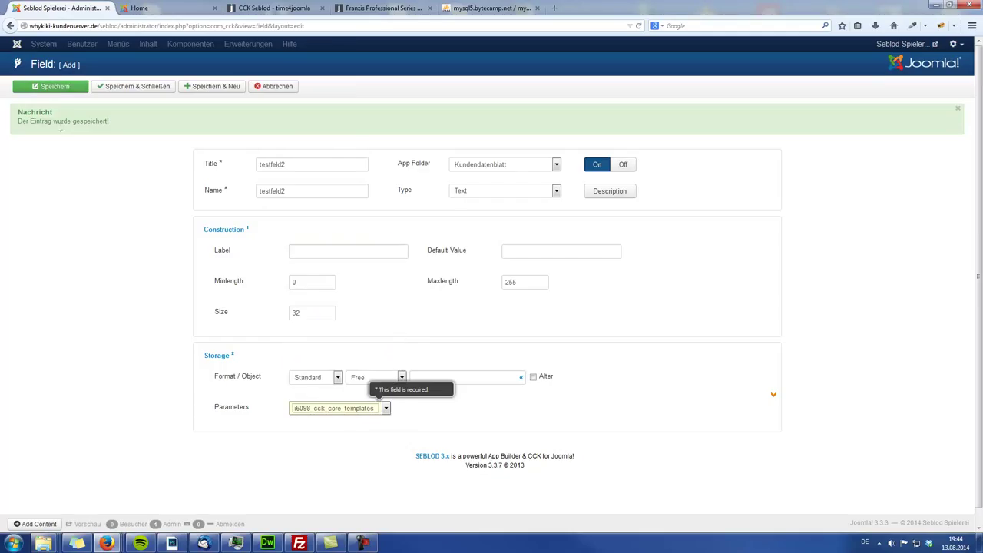
left_click(61, 91)
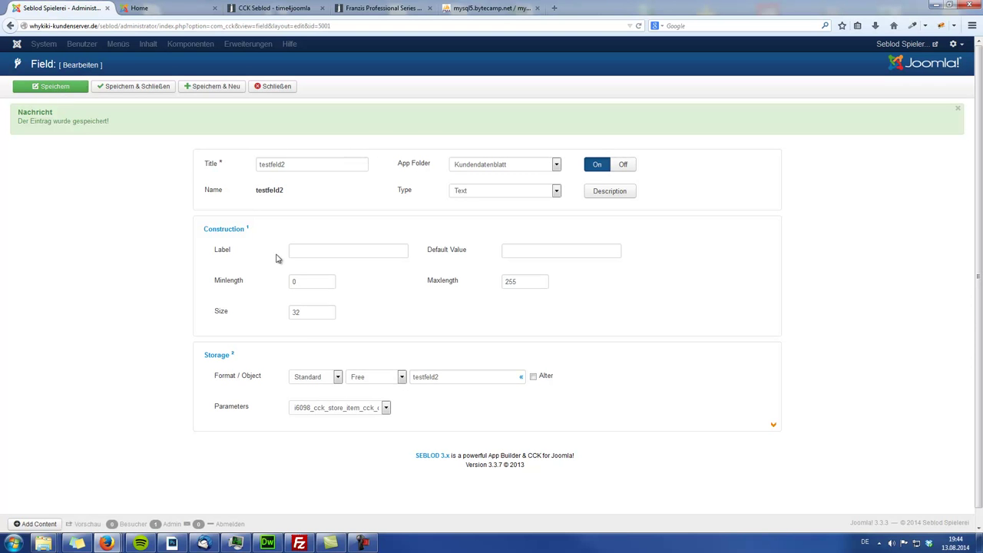
Change the storage table of testfeld2 to kundendatenblatt.
left_click(361, 408)
left_click_drag(427, 278, 435, 396)
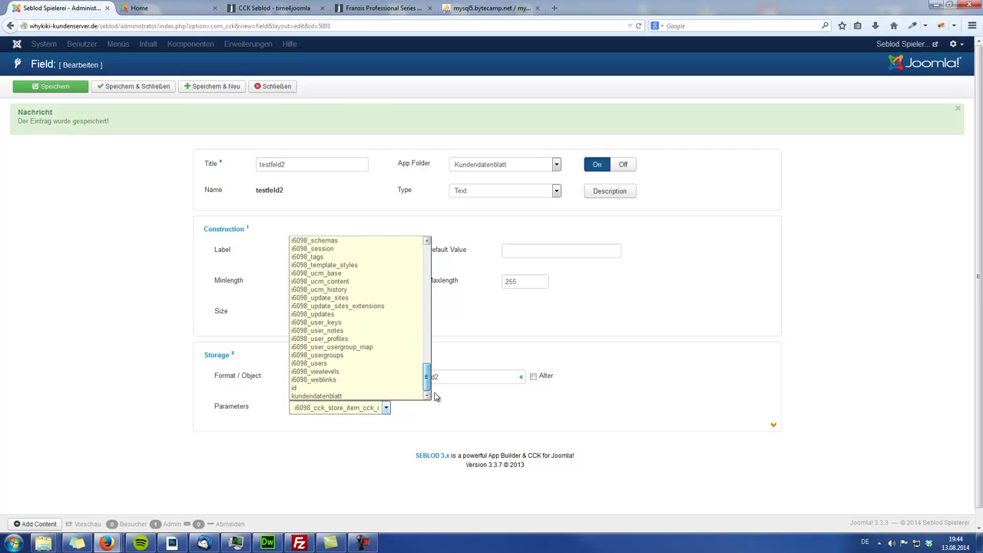
left_click(340, 396)
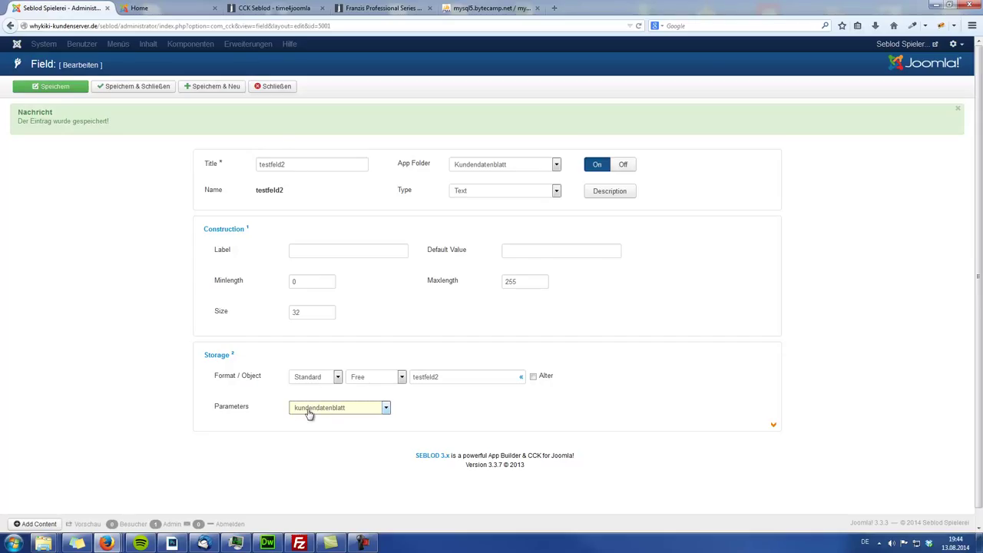
Enable Alter for testfeld2 with Varchar (255) and Add Column to Table, save the field, and check the kundendatenblatt structure in phpMyAdmin.
double_click(461, 377)
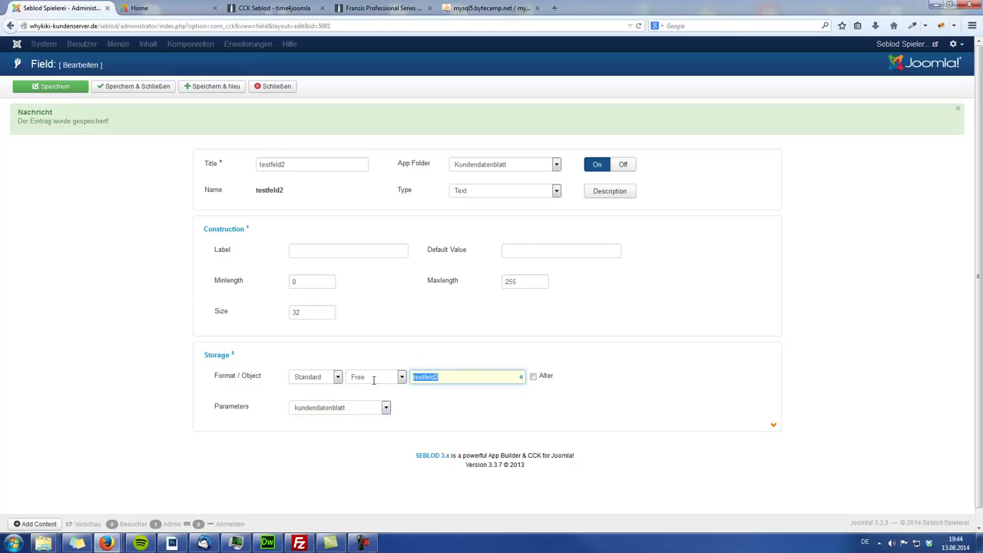
left_click(534, 378)
left_click(670, 377)
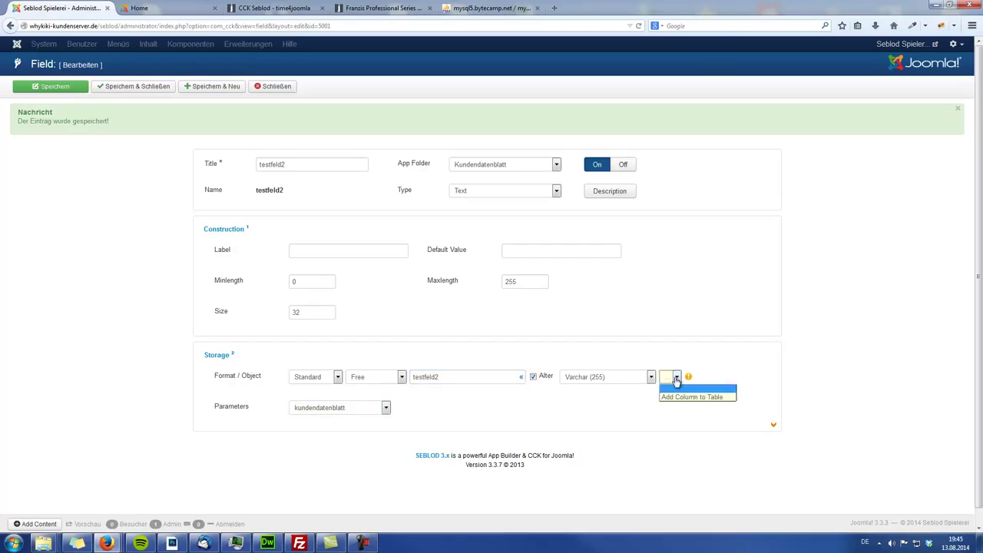
left_click(677, 397)
left_click(65, 87)
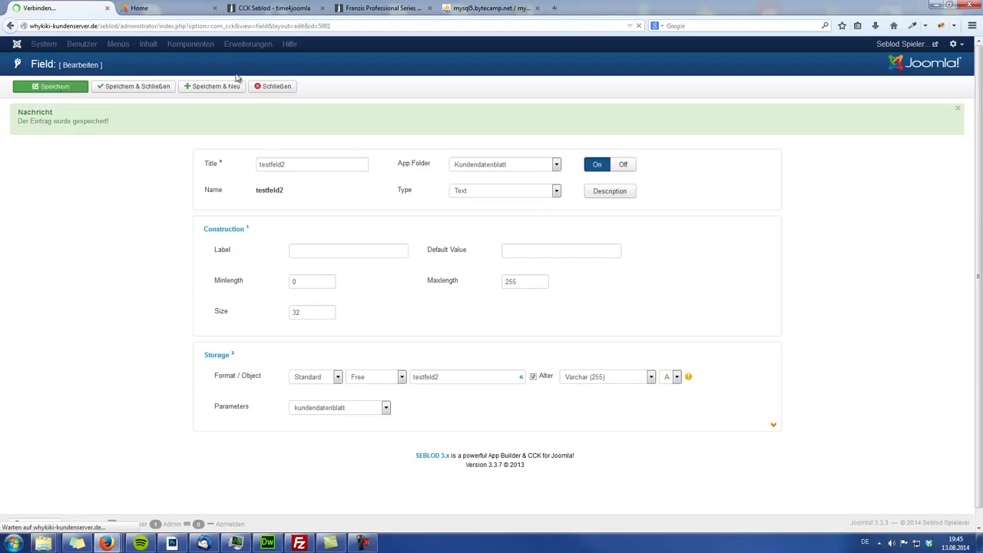
left_click(489, 9)
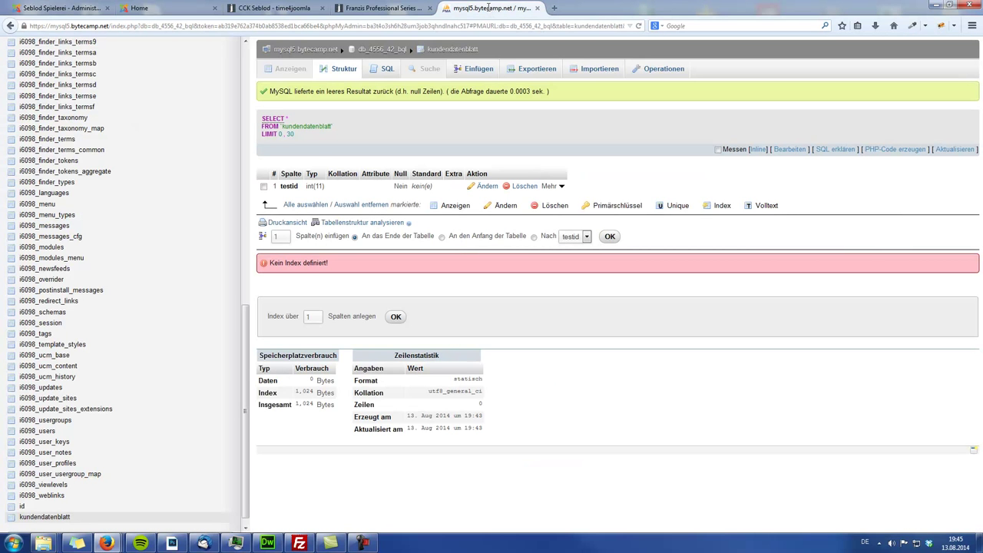
left_click(51, 520)
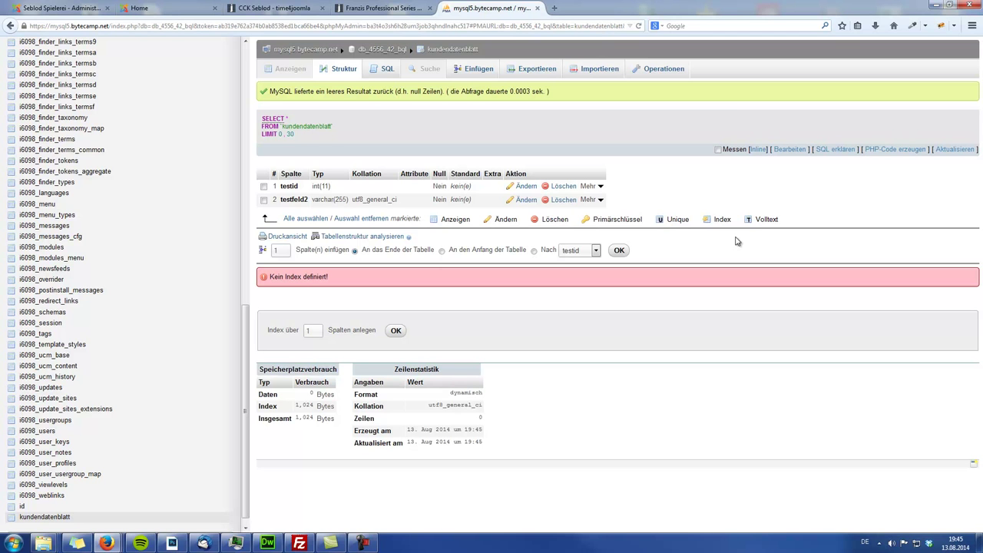
Open the Joomla administration in an additional browser tab, close the field form there, and show the list of articles (Beiträge).
left_click(91, 8)
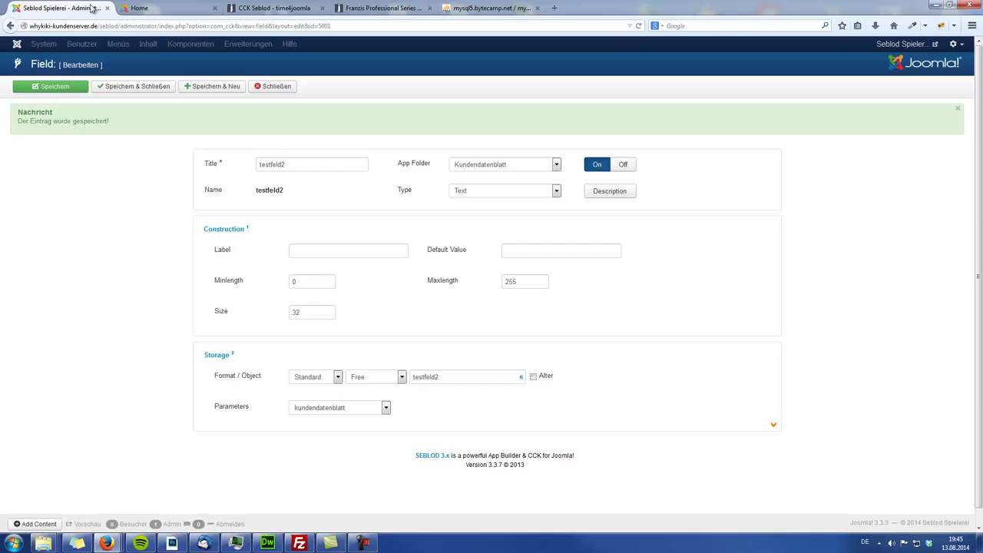
left_click(129, 26)
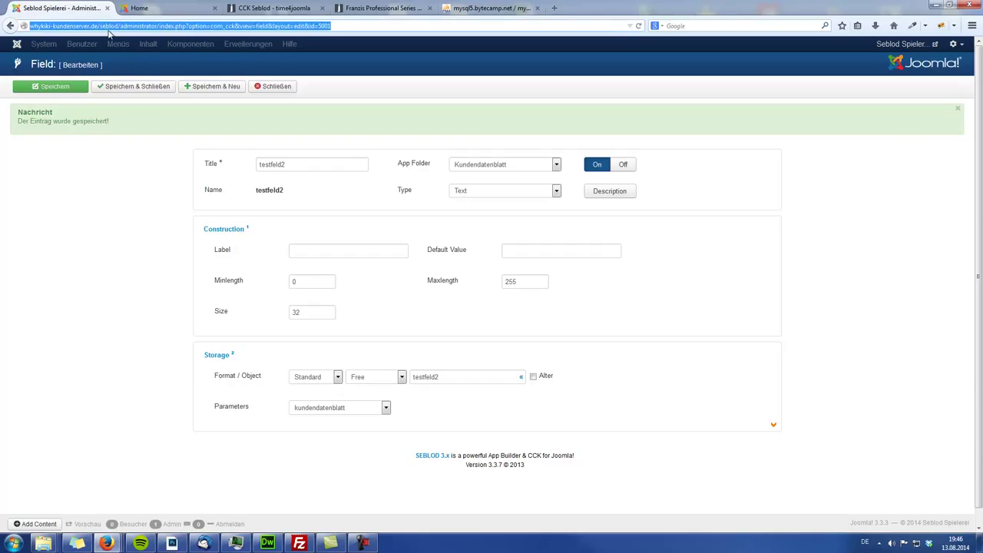
left_click(556, 10)
key("ctrl+v")
key("Return")
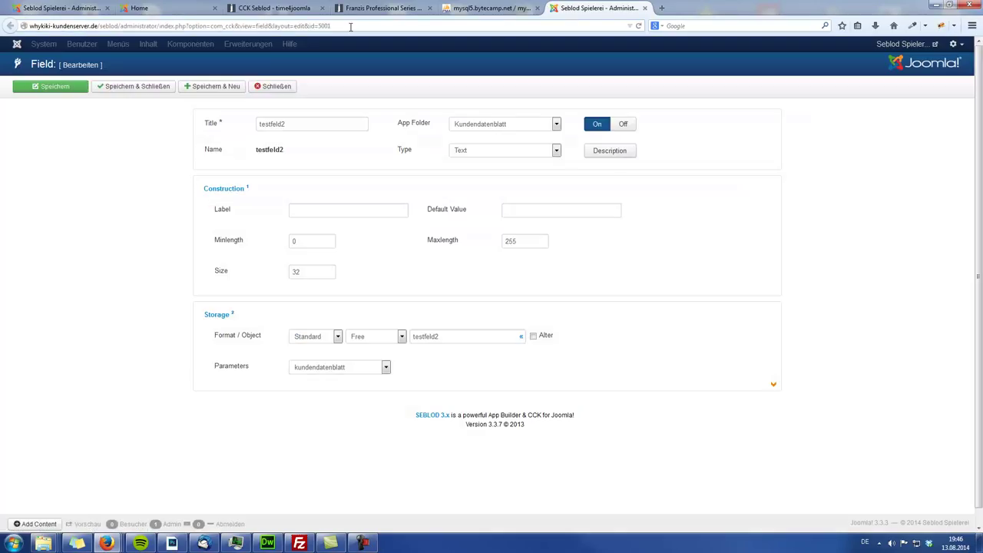
left_click(270, 87)
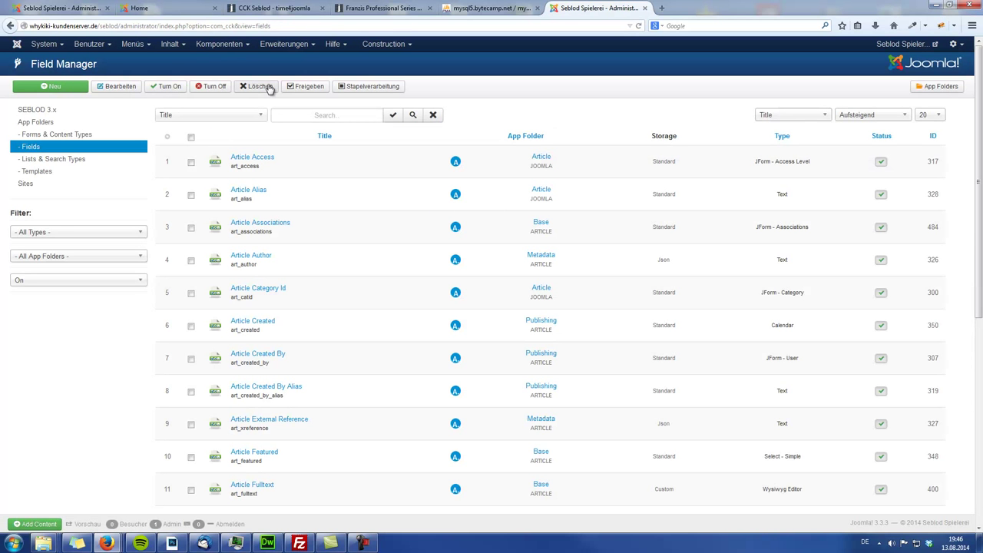
left_click(171, 44)
left_click(191, 71)
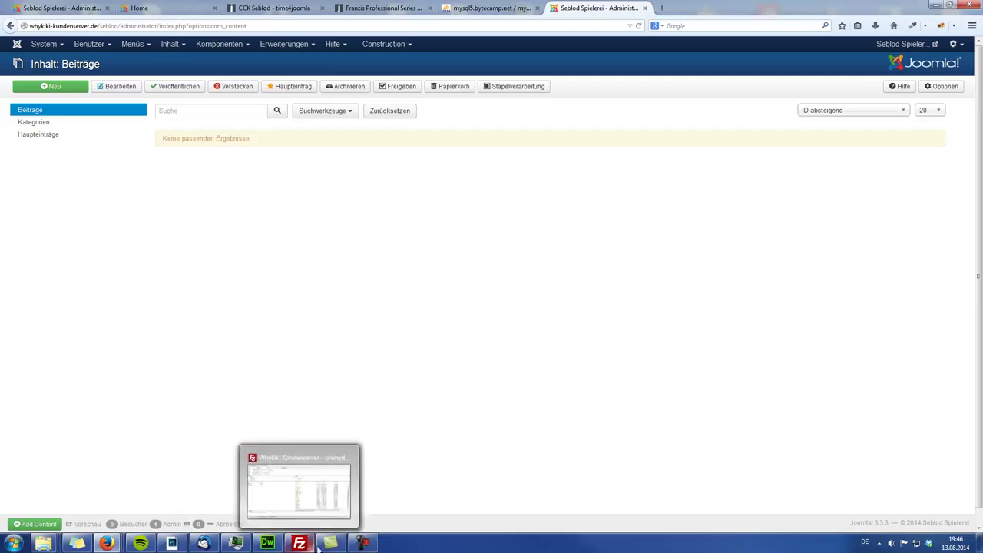
mouse_move(329, 544)
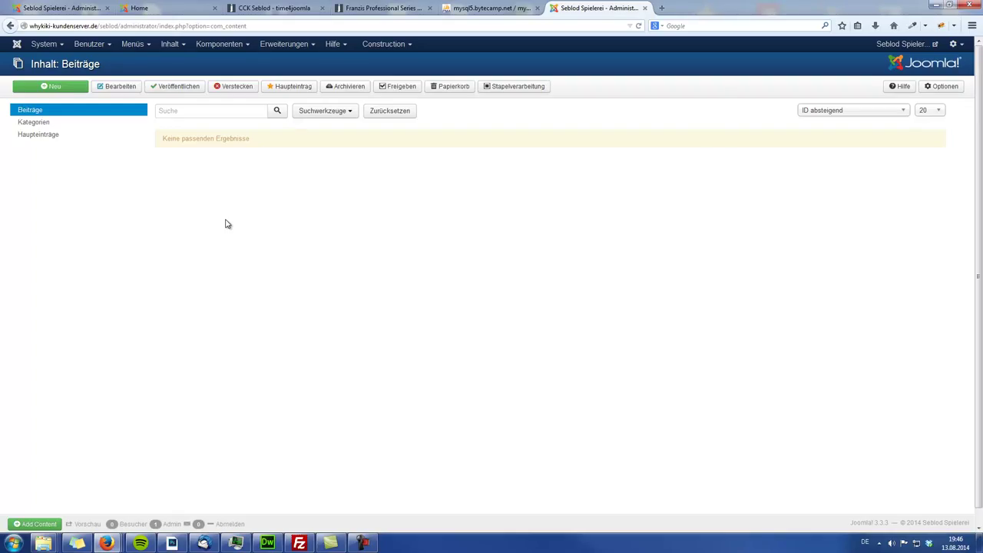
Skim the PDF chapter on SEBLOD storage, covering the Standard, Benutzerdefiniert and Json formats, and return to its first page.
left_click(269, 8)
key("ctrl+Tab")
scroll(753, 261, "down", 5)
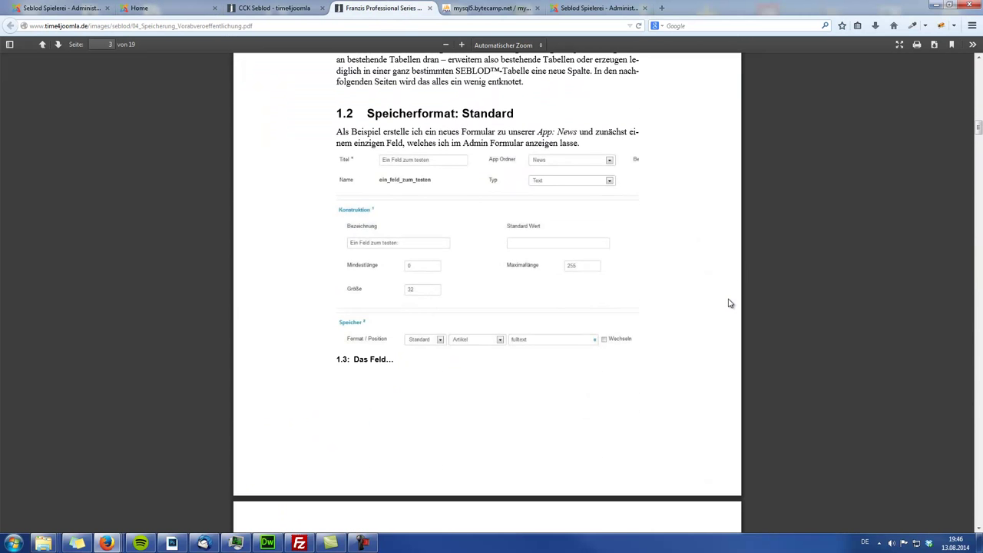
scroll(730, 303, "down", 10)
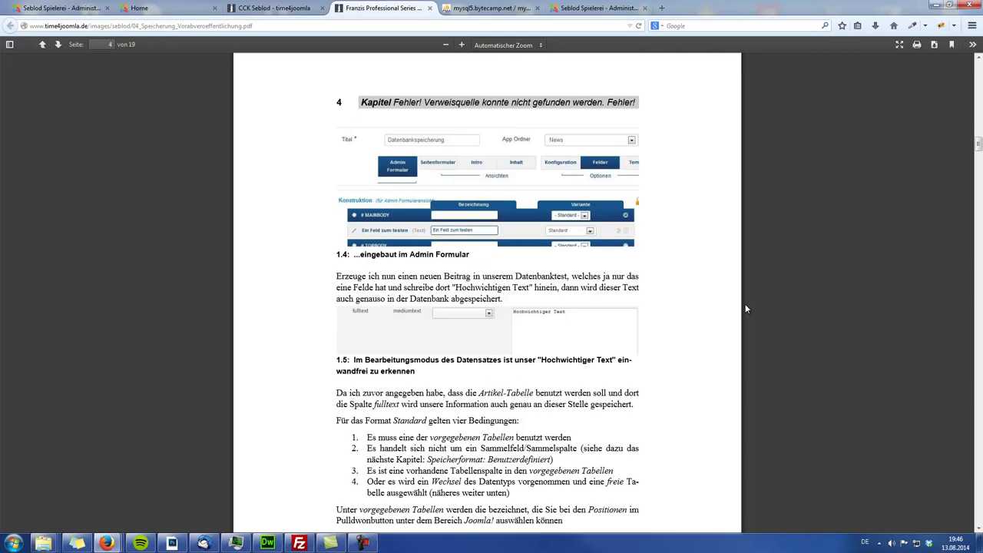
scroll(746, 309, "down", 10)
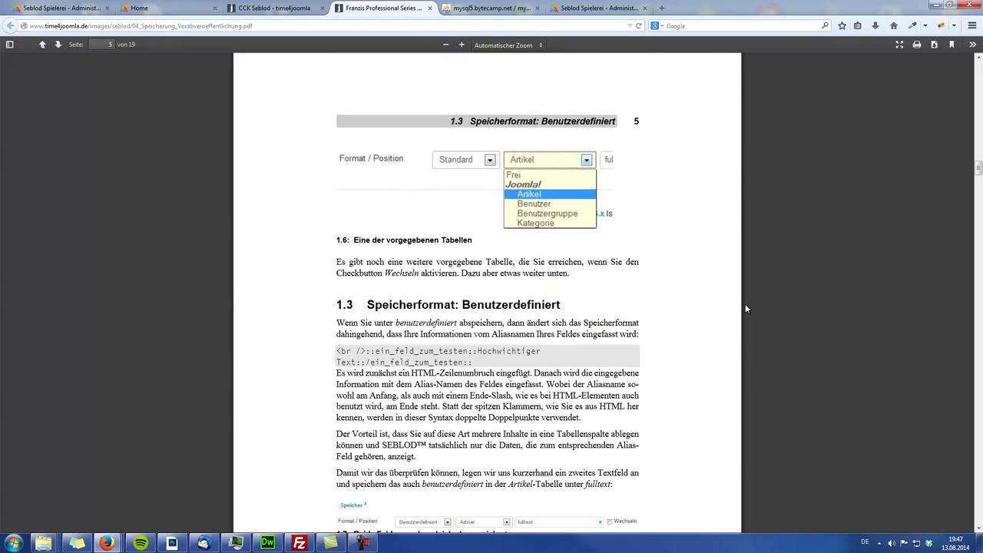
scroll(745, 308, "down", 10)
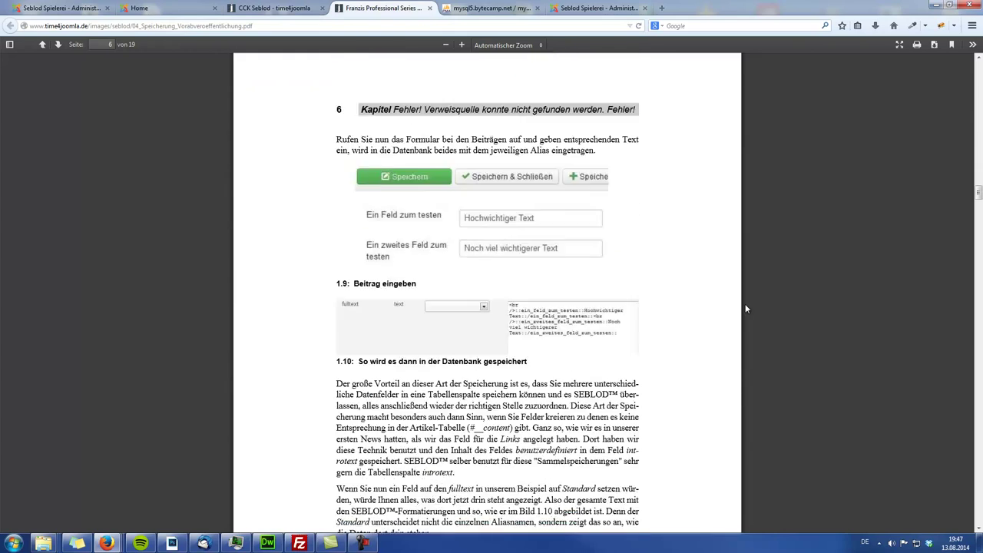
scroll(745, 309, "down", 10)
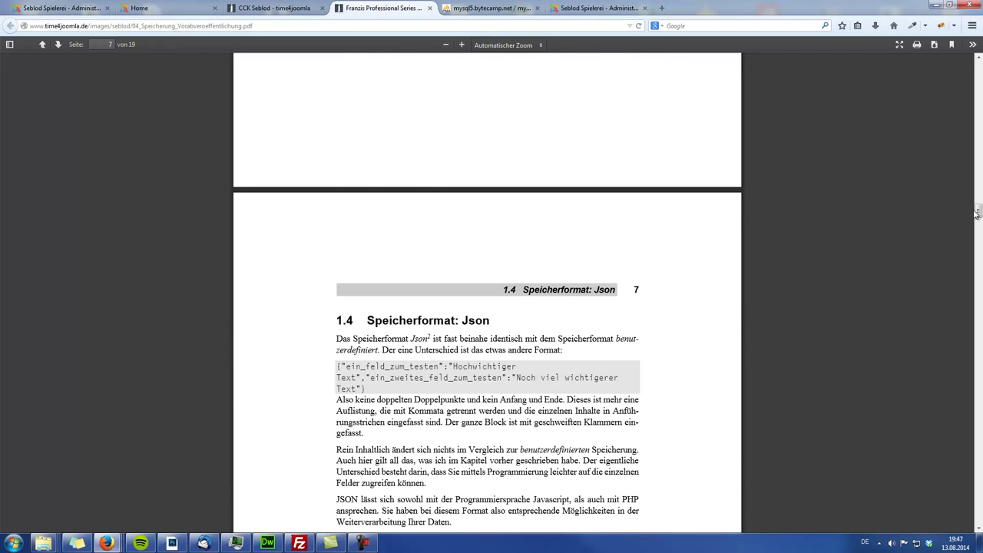
left_click_drag(979, 210, 970, 61)
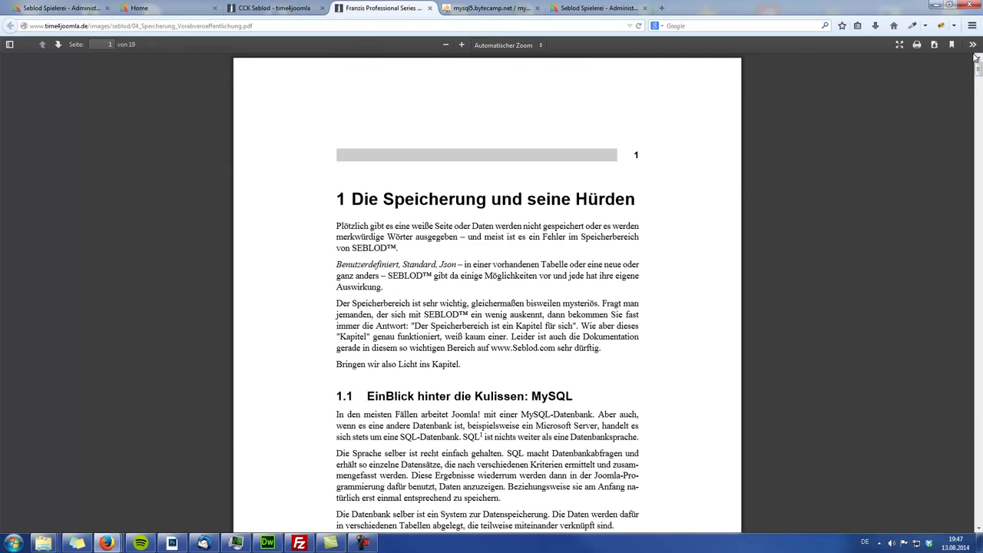
View the CCK SEBLOD book page, and return to the structure of the kundendatenblatt table in phpMyAdmin.
left_click(266, 9)
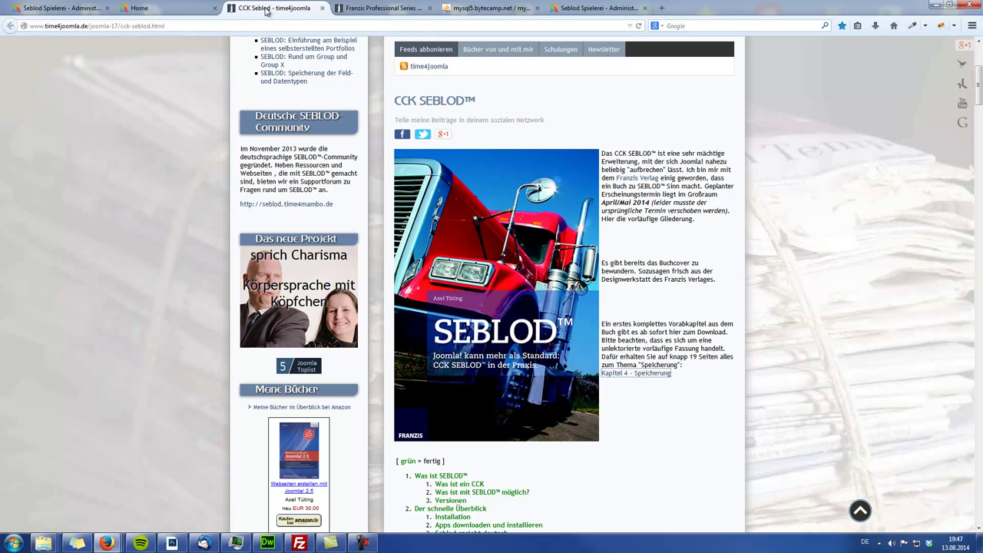
left_click(597, 6)
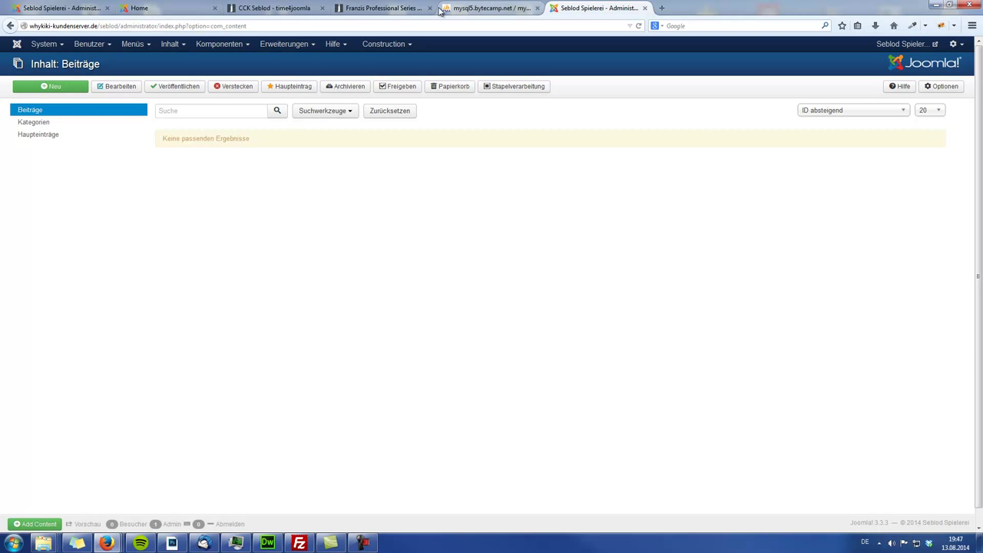
left_click(486, 9)
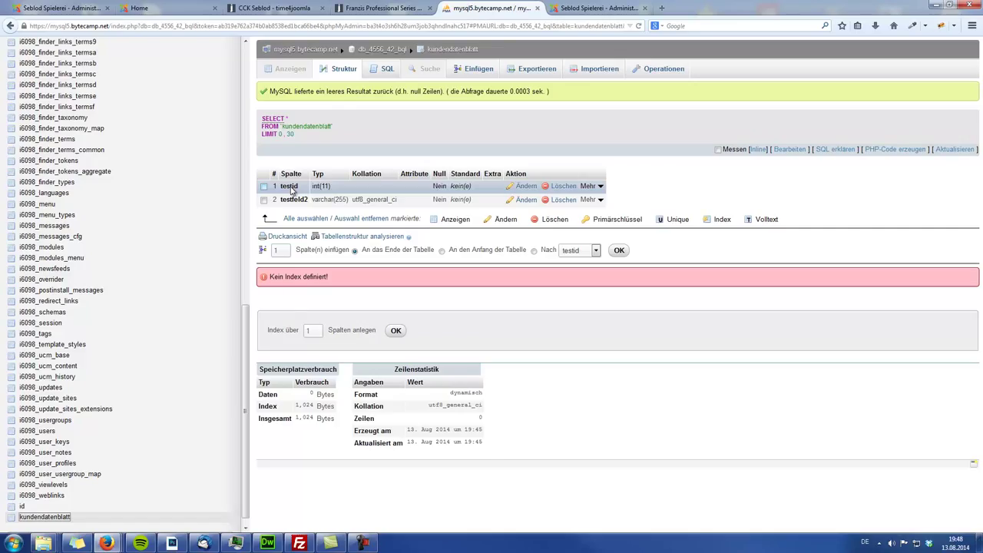
Return to the Joomla administration tab, save and close the testfeld2 field, and start a new field.
left_click(63, 7)
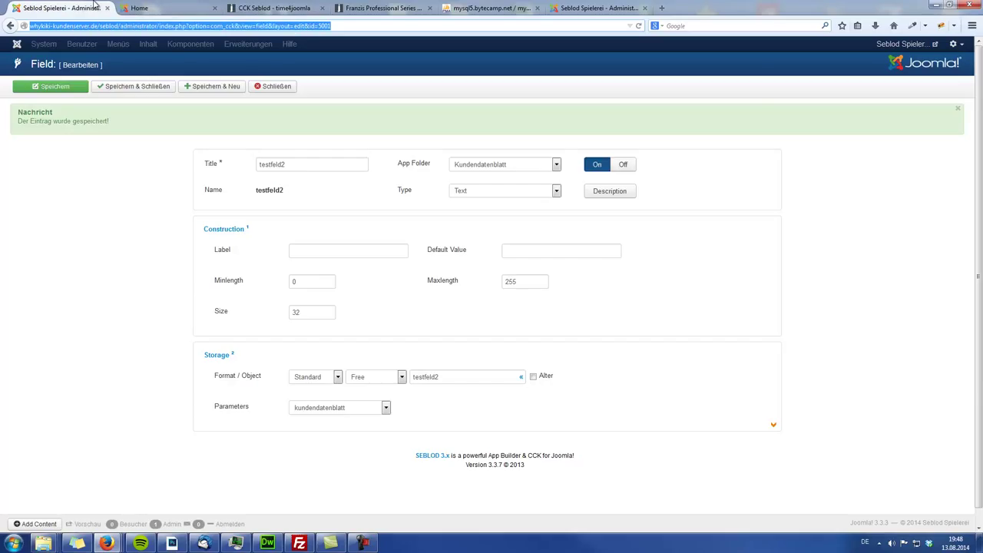
left_click(152, 88)
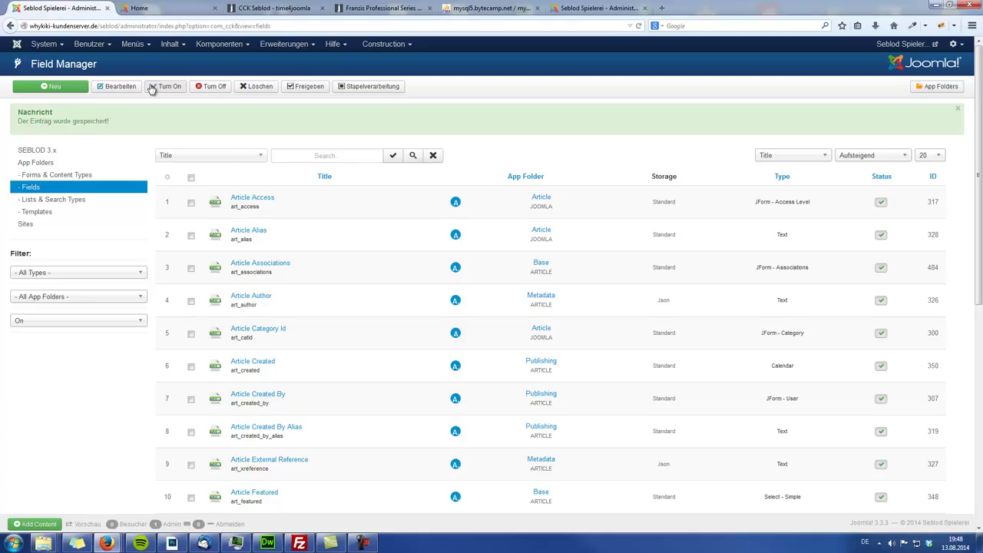
left_click(56, 87)
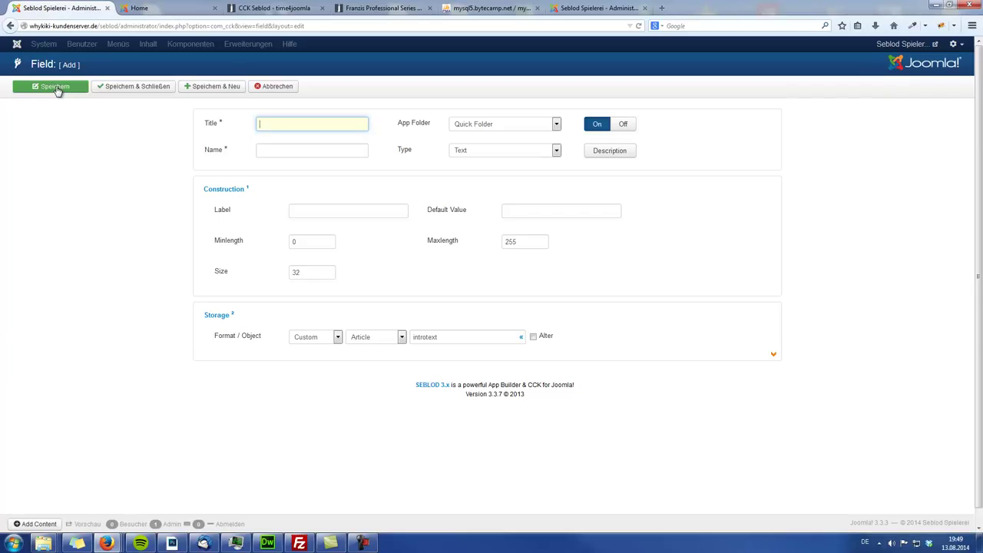
Assign the new field to the Kundendatenblatt app folder, with the title Kundename and the label Kundenname.
left_click(475, 126)
scroll(559, 206, "down", 1)
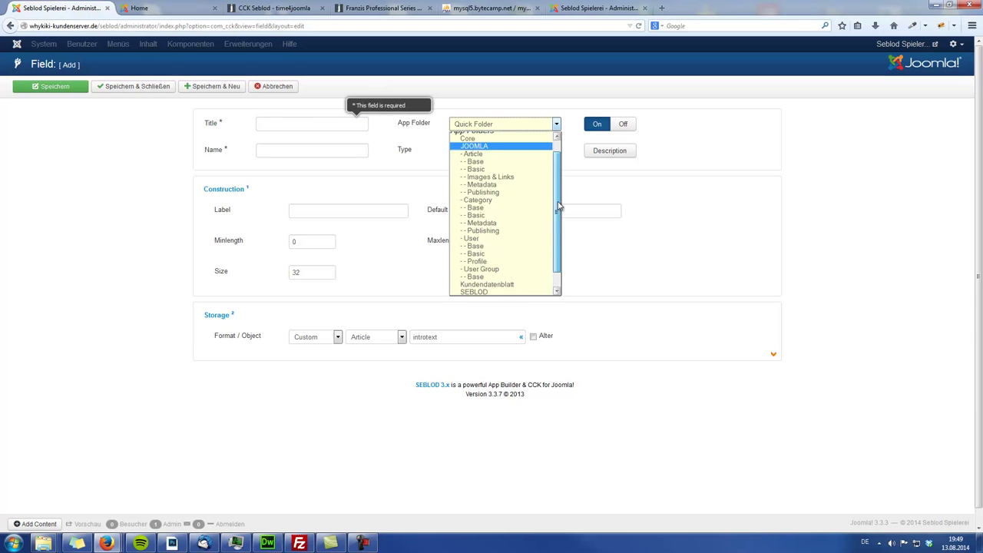
left_click(509, 274)
left_click(280, 122)
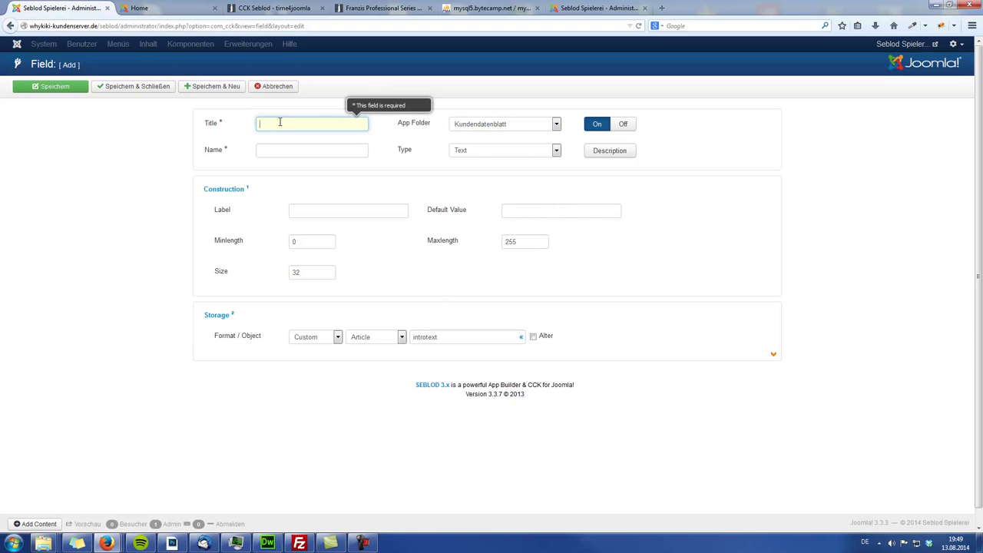
type("Kundename")
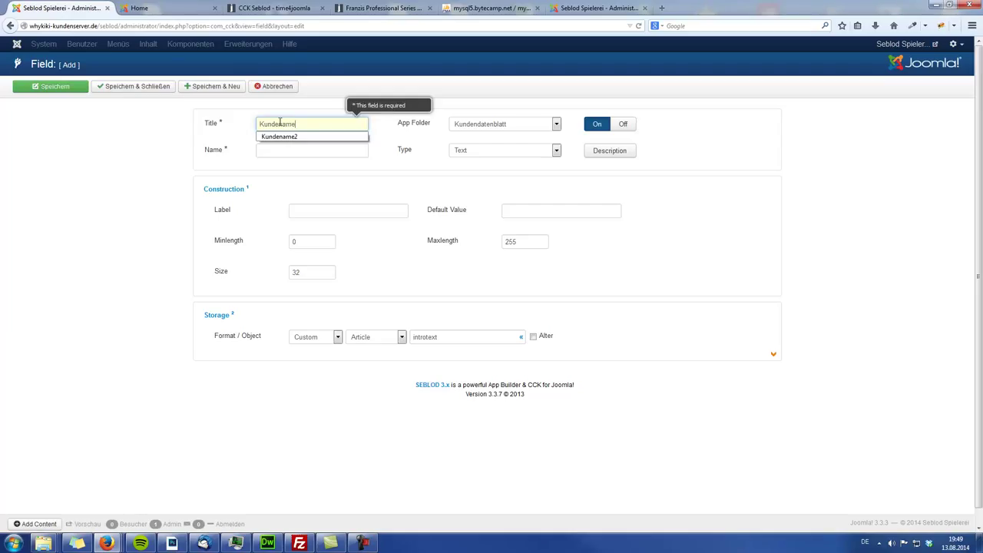
key("Tab")
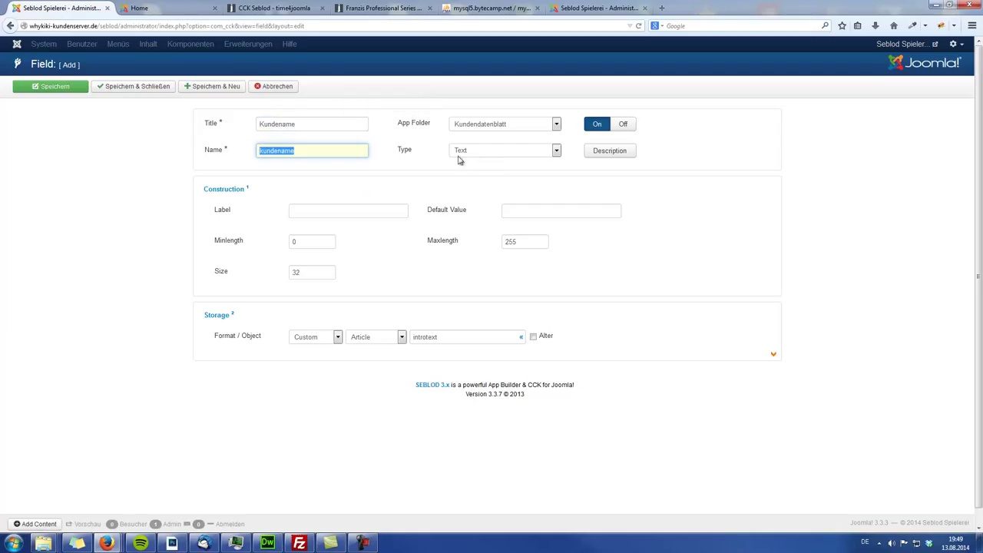
left_click(341, 208)
type("Kundenname")
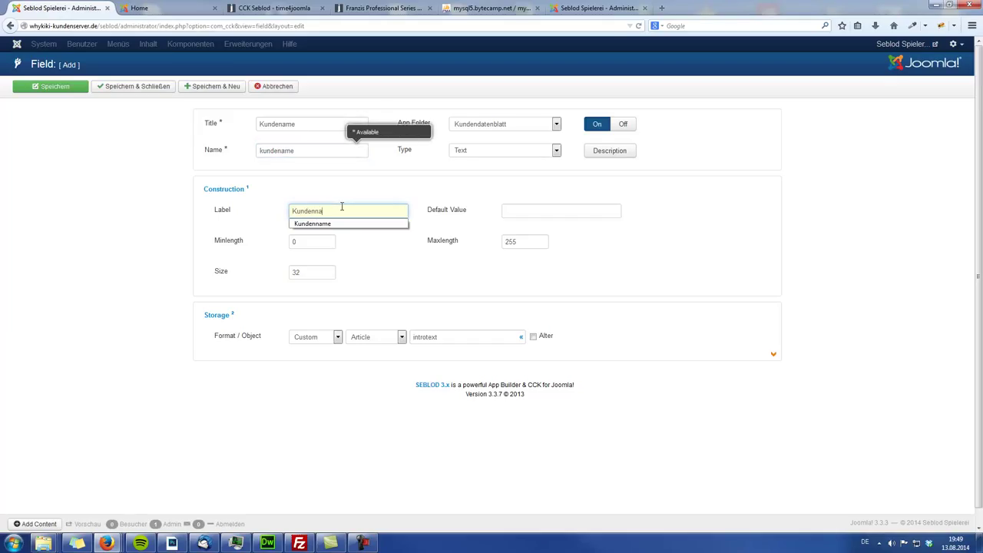
key("Tab")
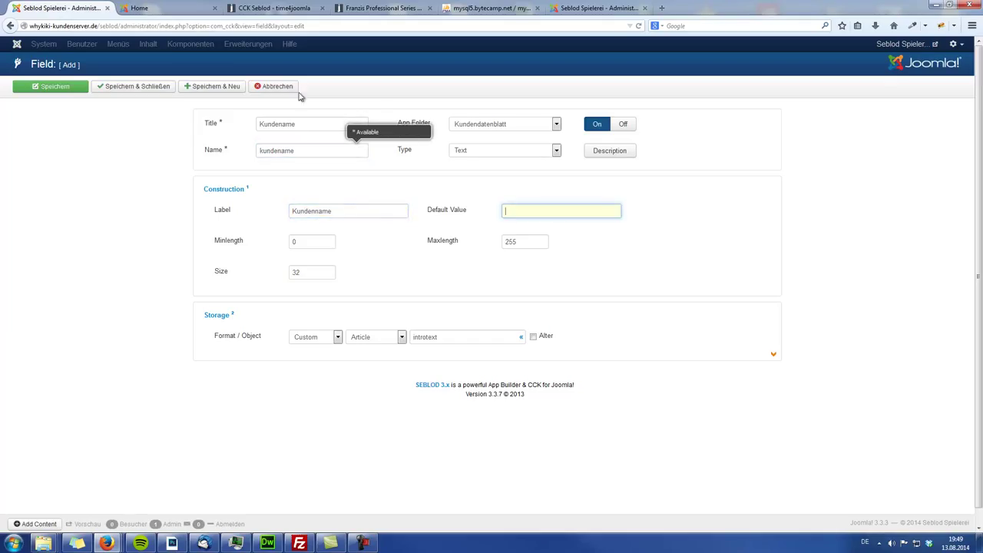
Set the Kundename field's storage to the Standard format with the Free object and the kundendatenblatt table.
left_click(336, 338)
left_click(329, 373)
left_click(383, 341)
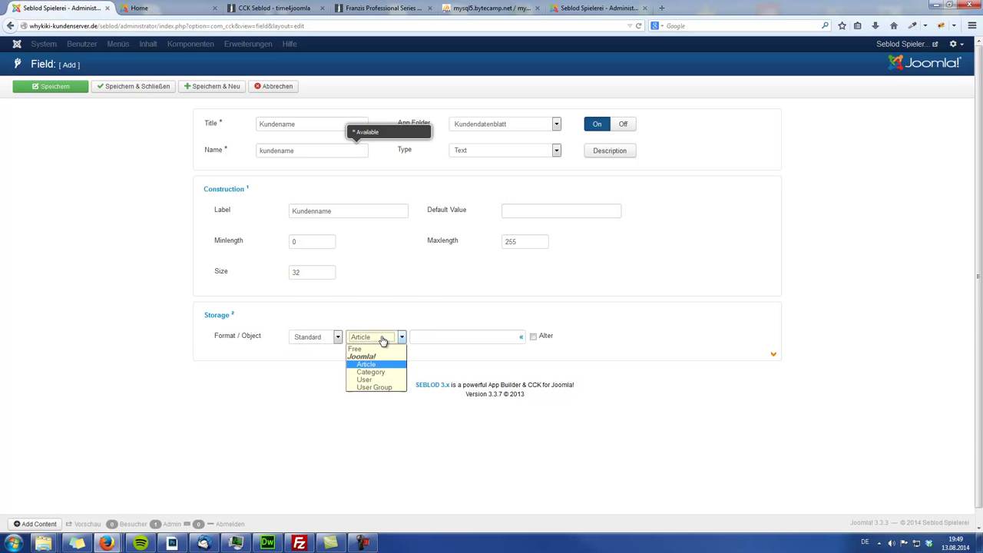
left_click(361, 347)
left_click(353, 373)
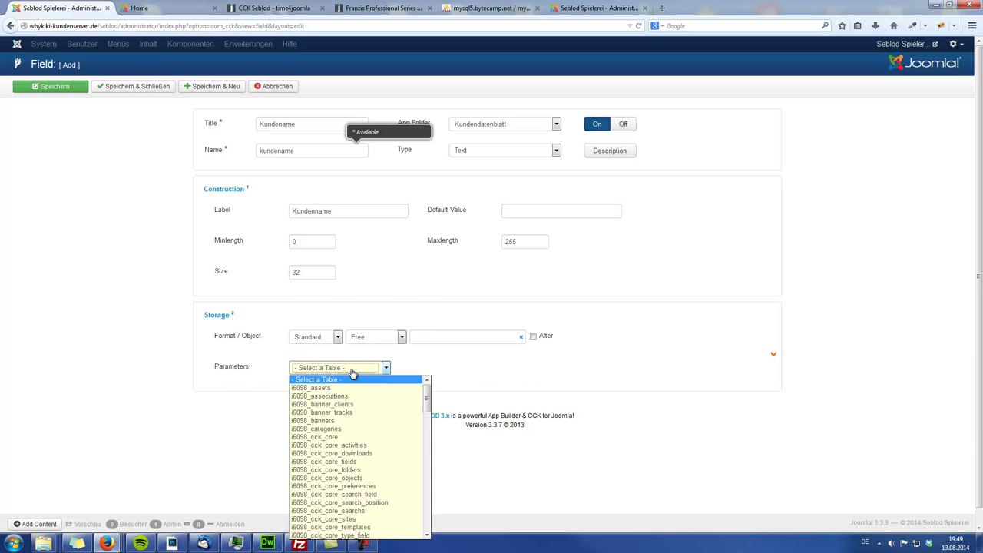
left_click_drag(428, 410, 432, 538)
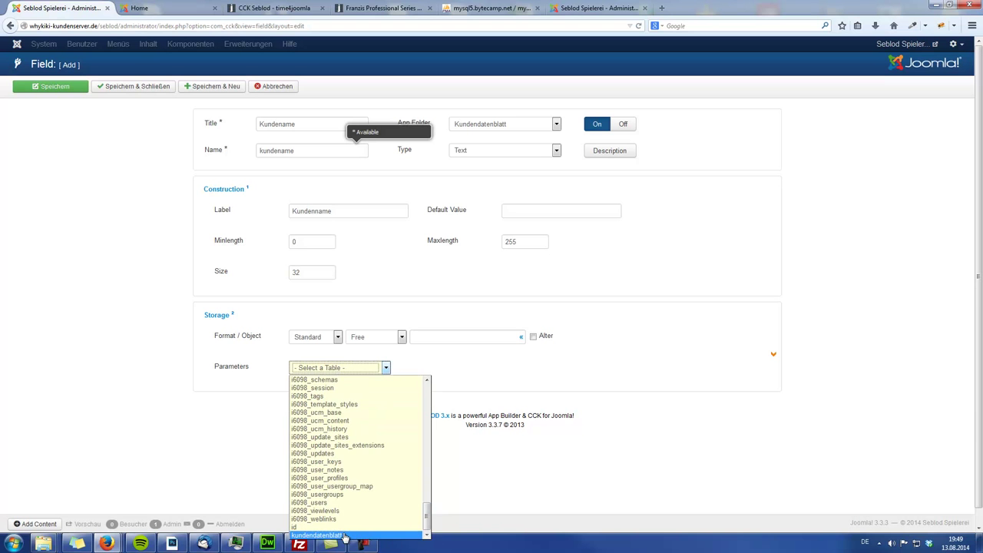
left_click(317, 535)
Enter kundenname as the storage column, enable Alter with Varchar (255) and the Add option, and save the field while starting another one.
left_click(438, 336)
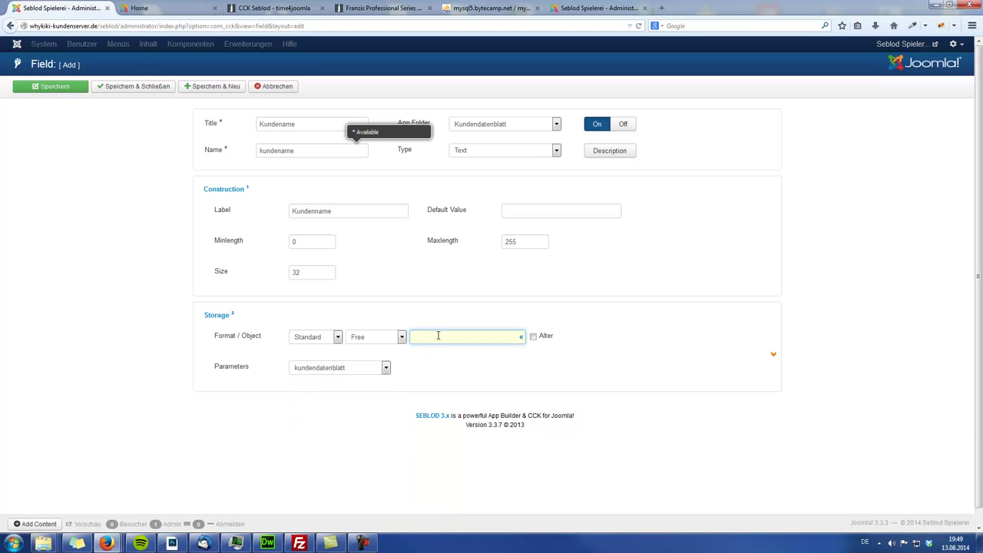
type("kundenname")
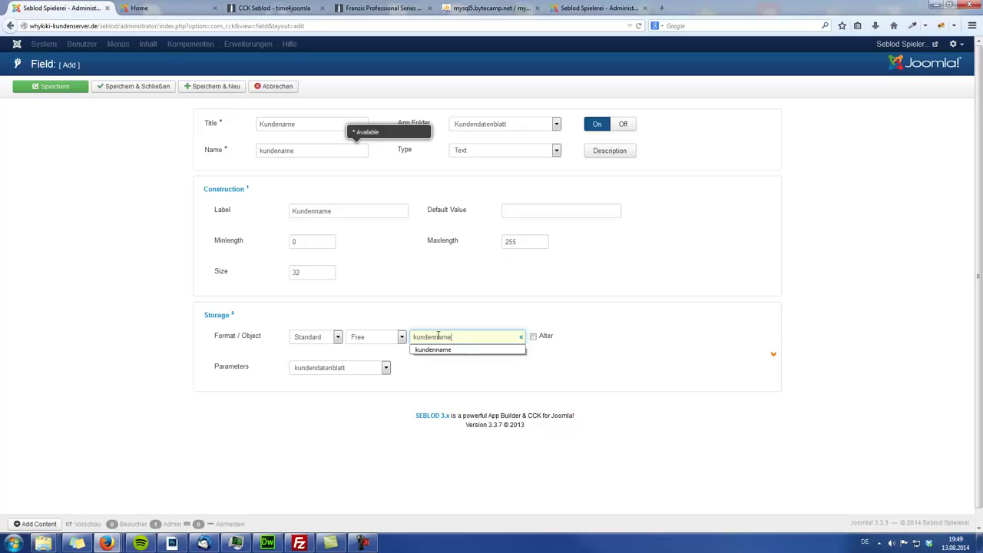
left_click(536, 336)
left_click(676, 338)
left_click(687, 360)
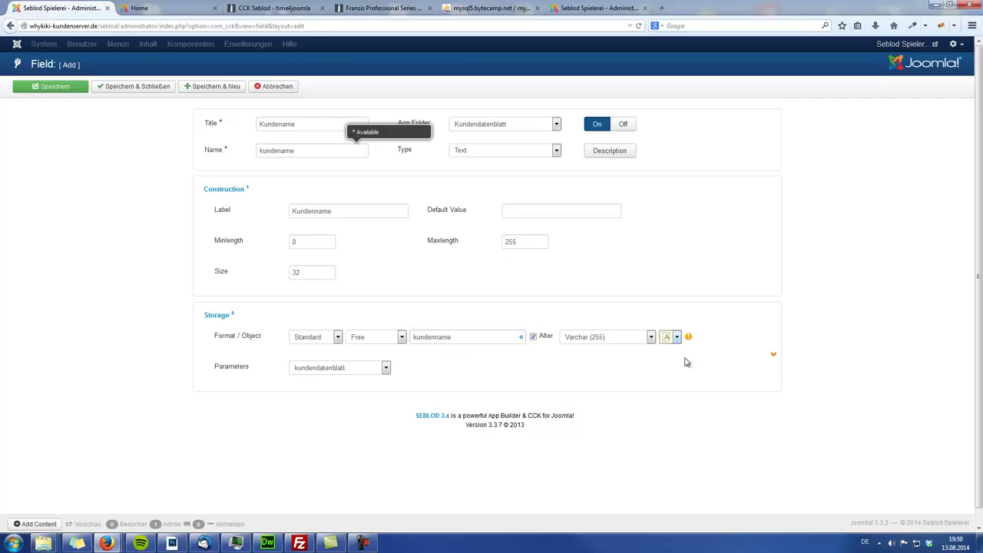
left_click(218, 90)
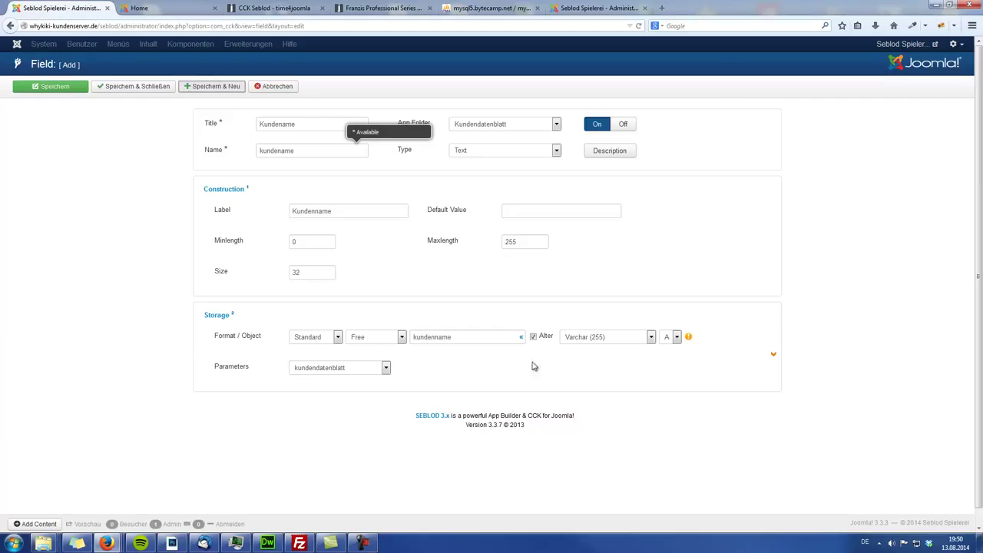
left_click(199, 86)
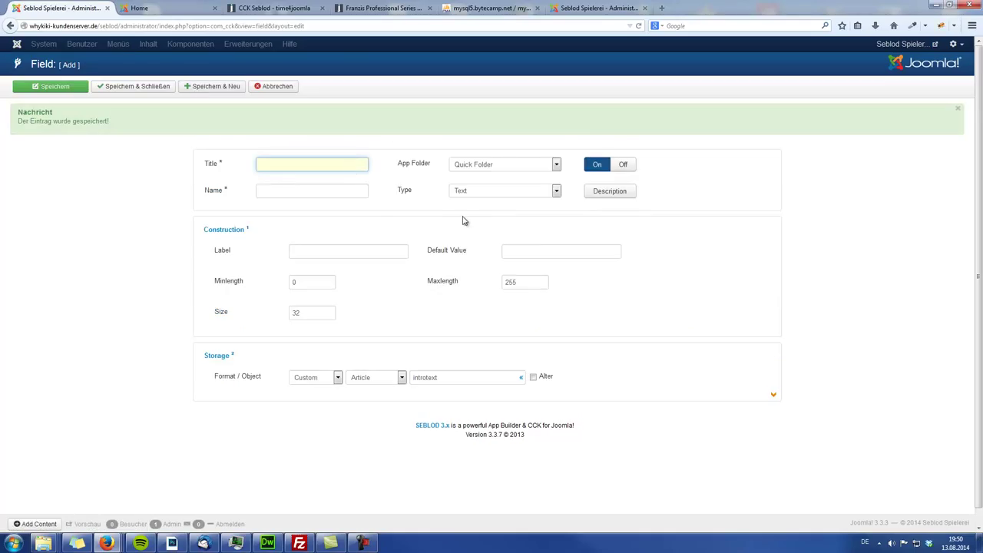
Title the new field Kundenfirma and assign it to the Kundendatenblatt app folder.
type("Kunden")
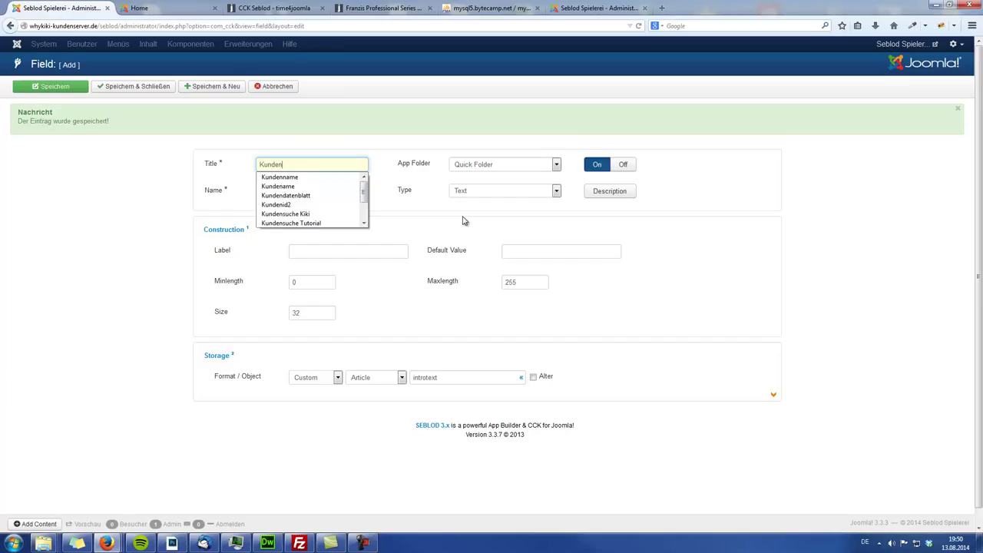
type("firma")
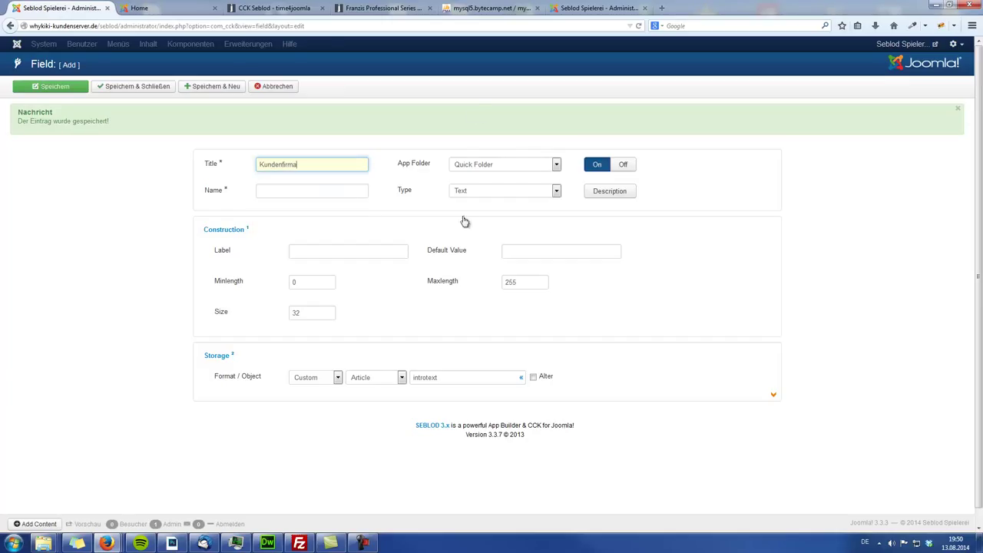
left_click(480, 166)
scroll(537, 231, "down", 3)
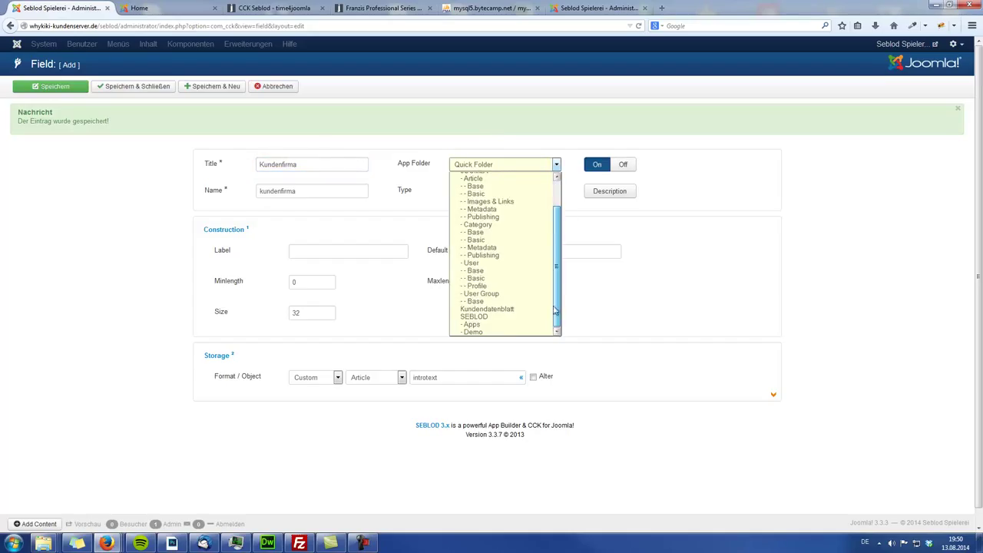
left_click(495, 309)
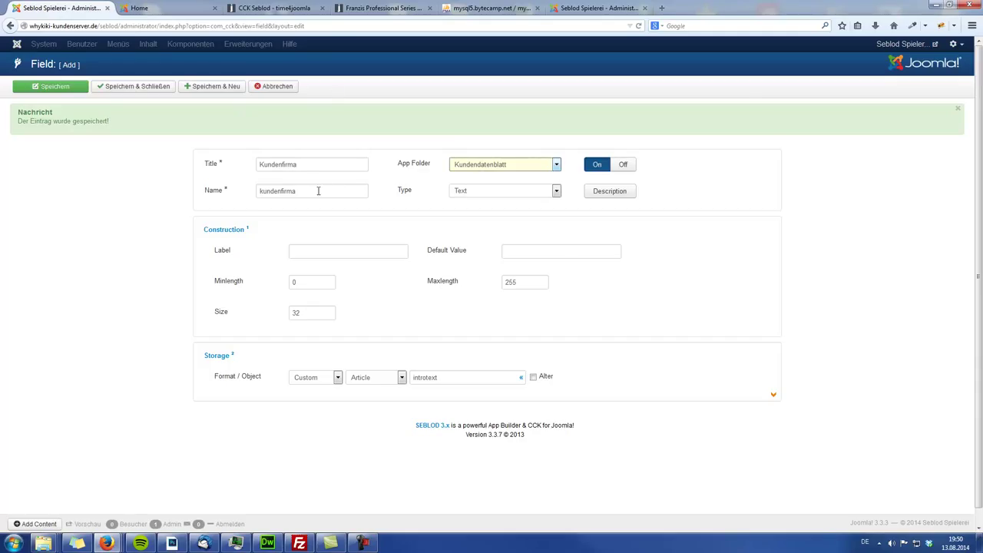
Examine the field types and storage formats on offer for the Kundenfirma field.
left_click(493, 192)
left_click(493, 193)
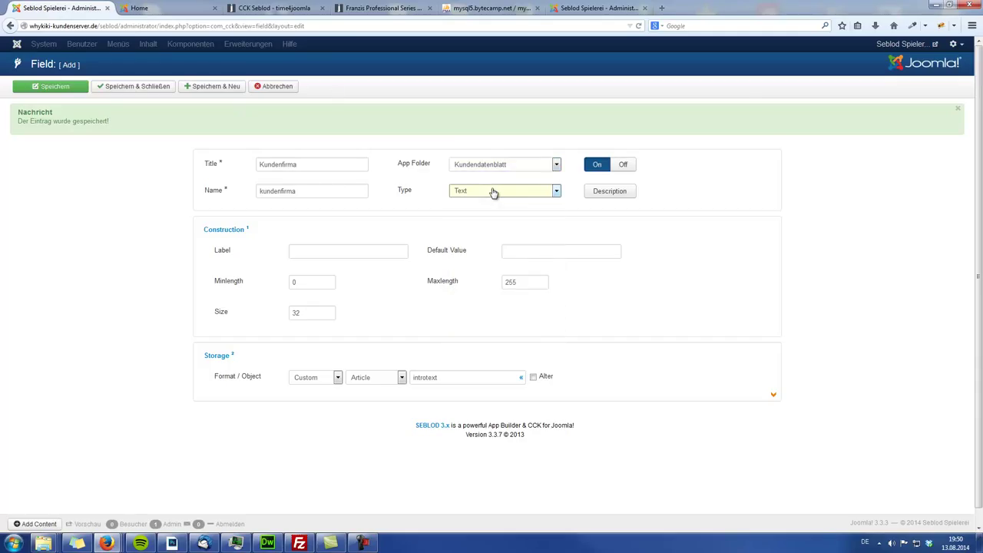
left_click(494, 192)
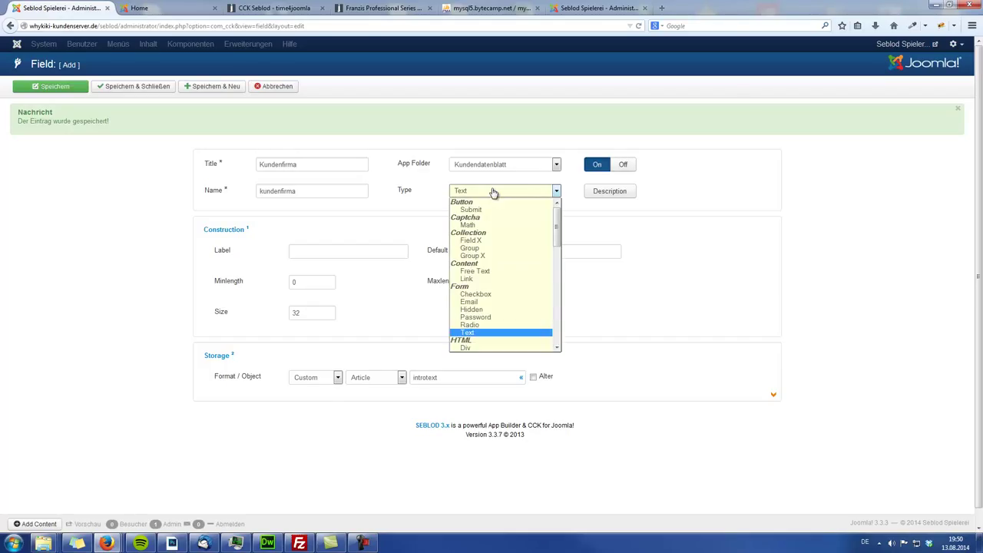
left_click(494, 192)
left_click(337, 379)
left_click(338, 380)
left_click(551, 191)
mouse_move(557, 227)
left_mouse_down()
mouse_move(559, 328)
mouse_move(558, 209)
left_mouse_up()
left_click(647, 242)
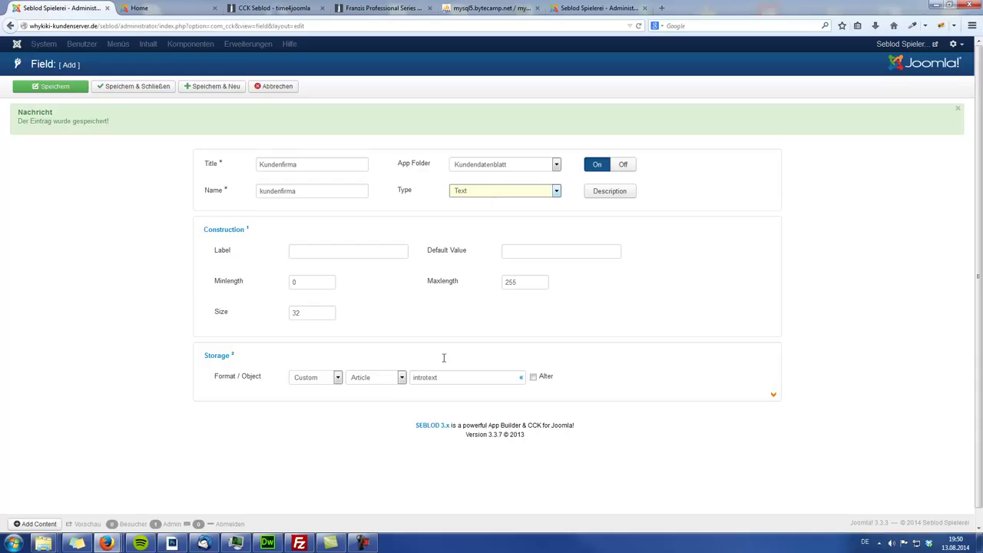
Set Kundenfirma's storage to Standard Article, map it to the existing title column, and save and close the field.
left_click(317, 377)
left_click(323, 406)
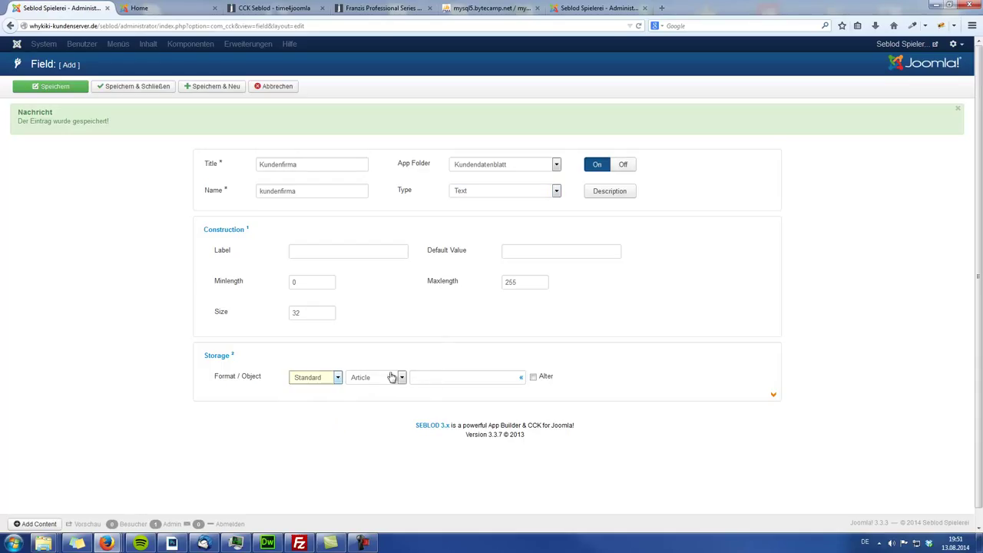
left_click(522, 377)
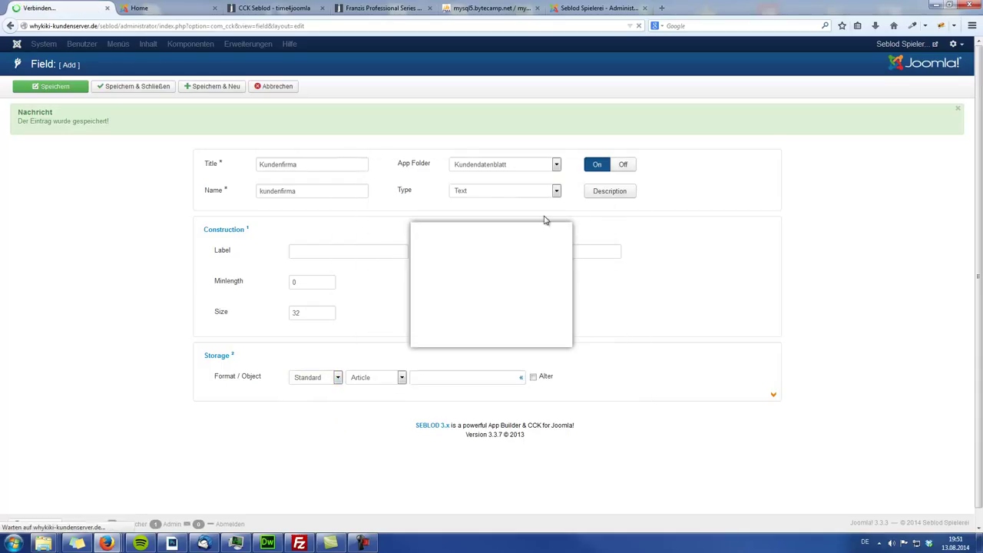
left_click(511, 290)
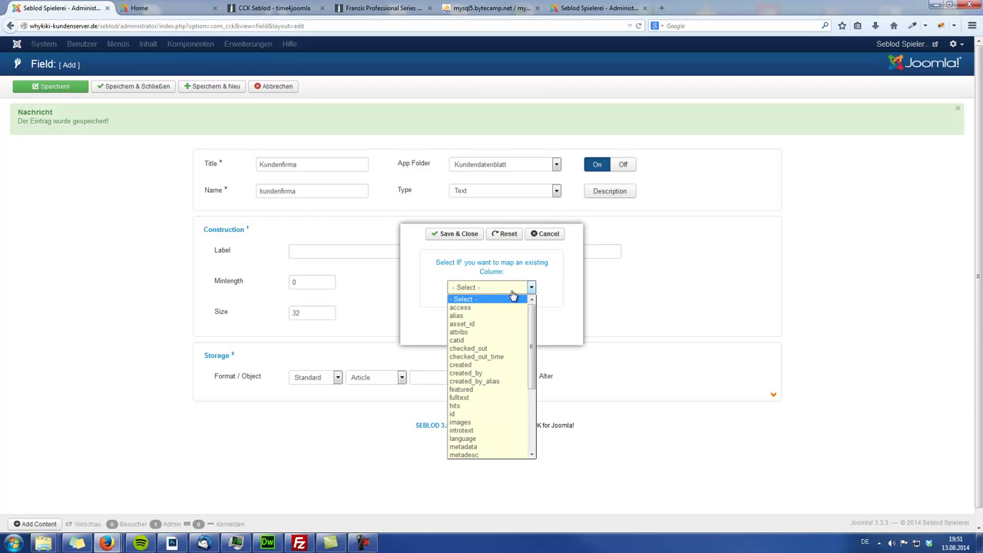
left_click_drag(530, 328, 537, 397)
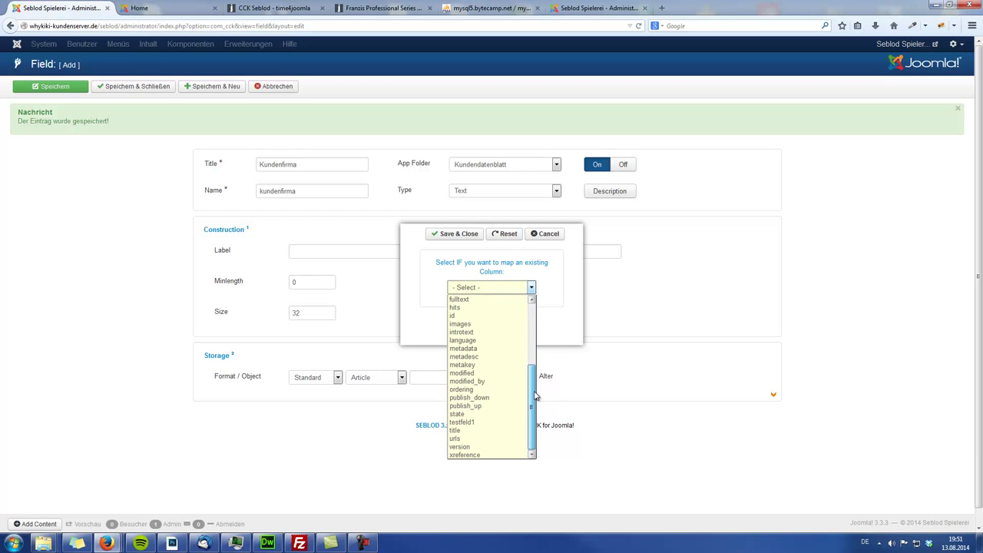
left_click(473, 423)
left_click(465, 234)
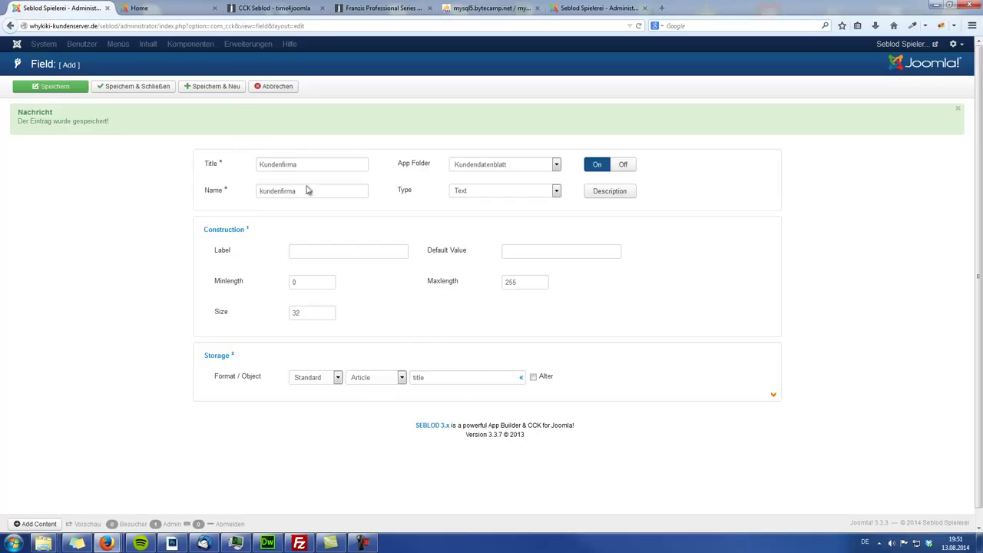
left_click(152, 88)
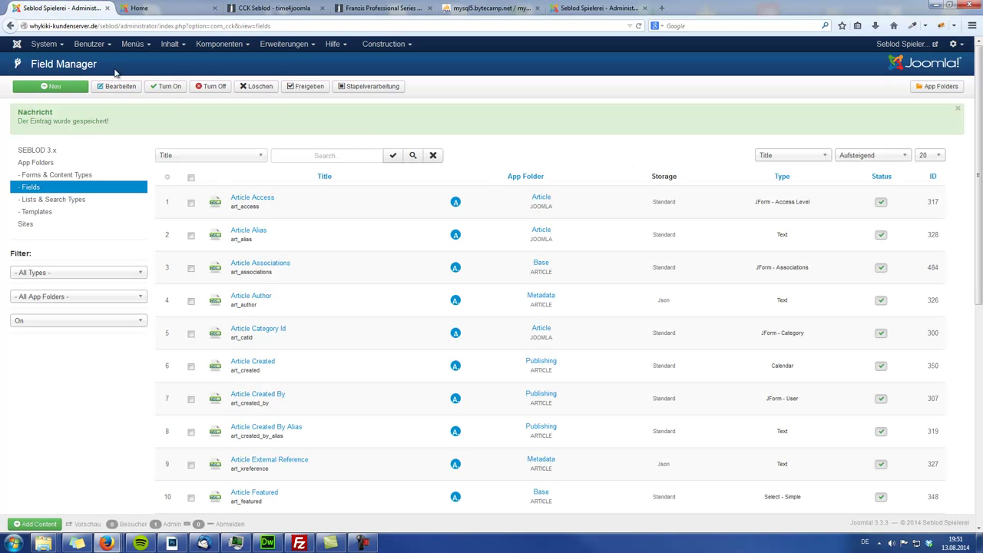
Create a new form and content type from the Kundendatenblatt skeleton and title it Kundenblatt.
left_click(65, 177)
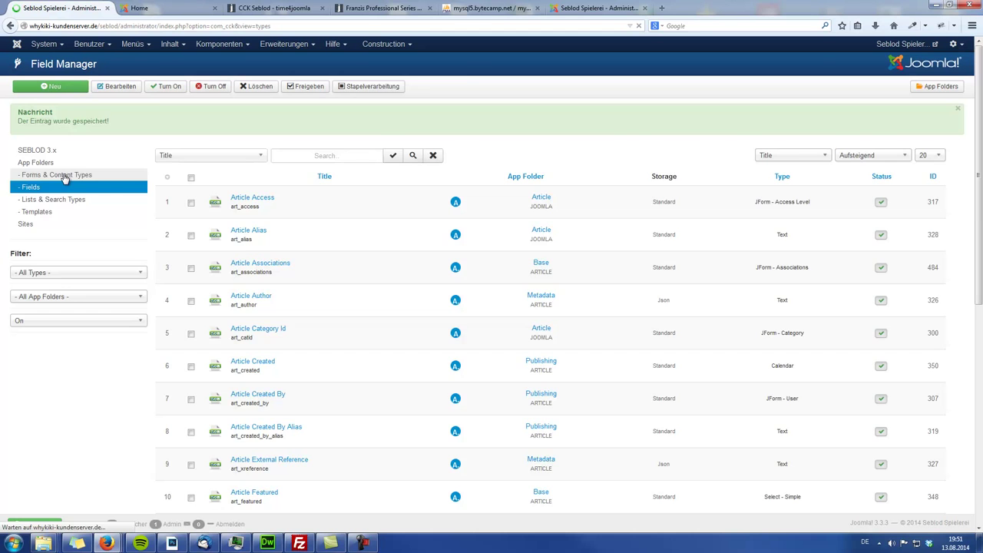
left_click(54, 88)
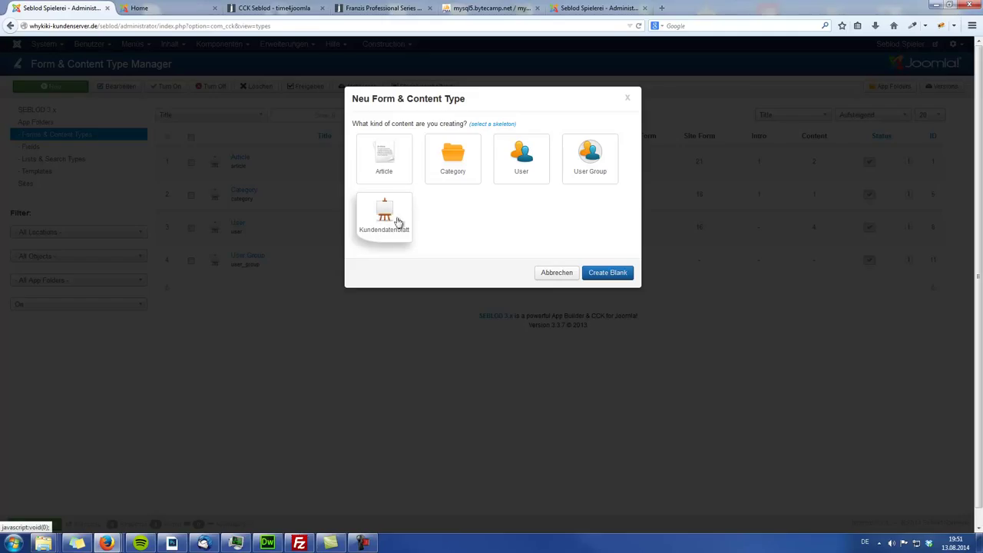
left_click(384, 217)
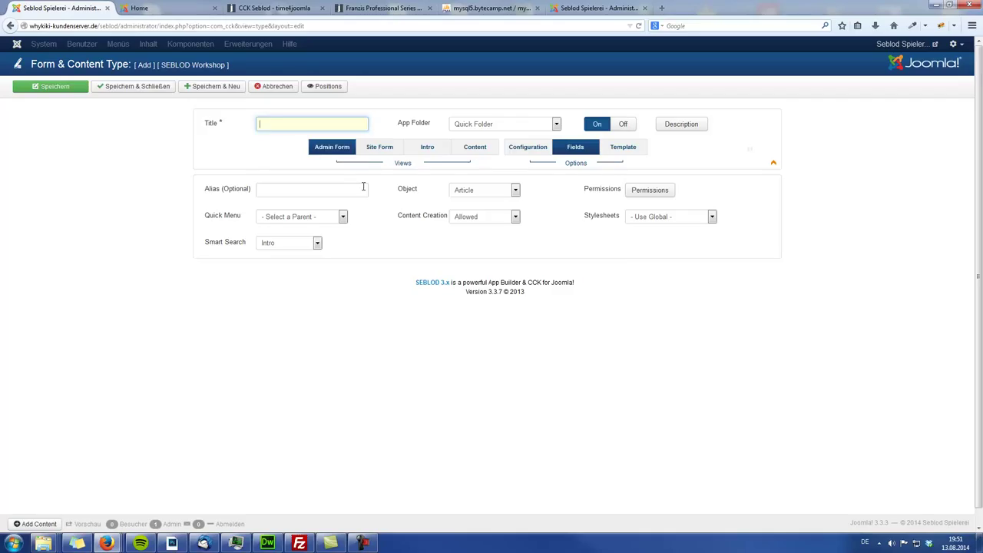
type("Kundenblatt")
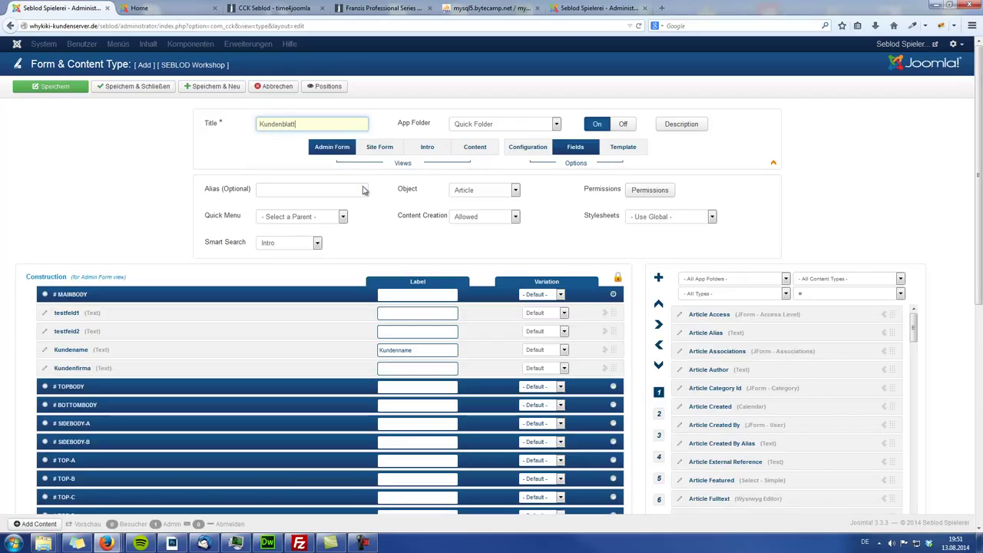
left_click(376, 189)
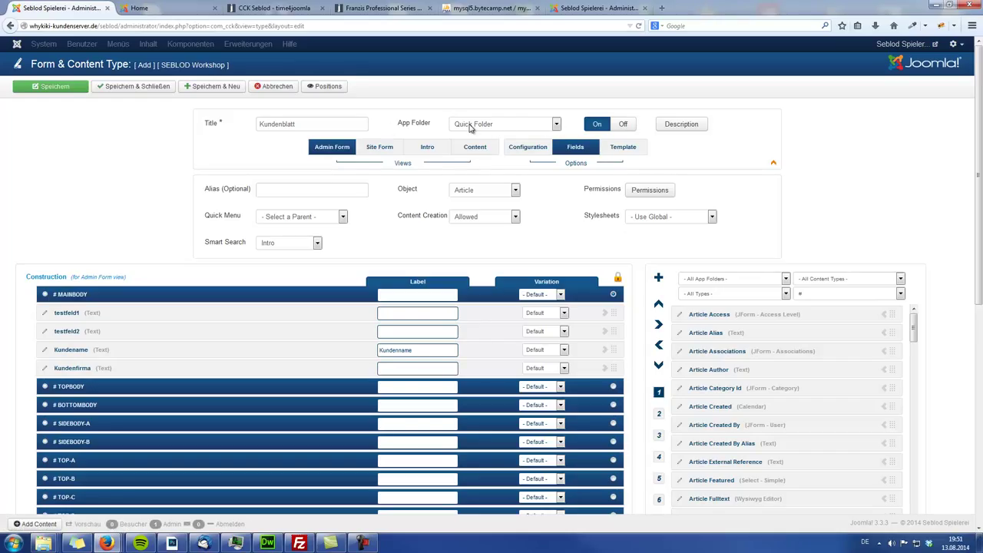
Remove testfeld1 and testfeld2 from the Kundenblatt admin form, order Kundenfirma above Kundename, and save and close the content type.
left_click(604, 313)
left_click(604, 313)
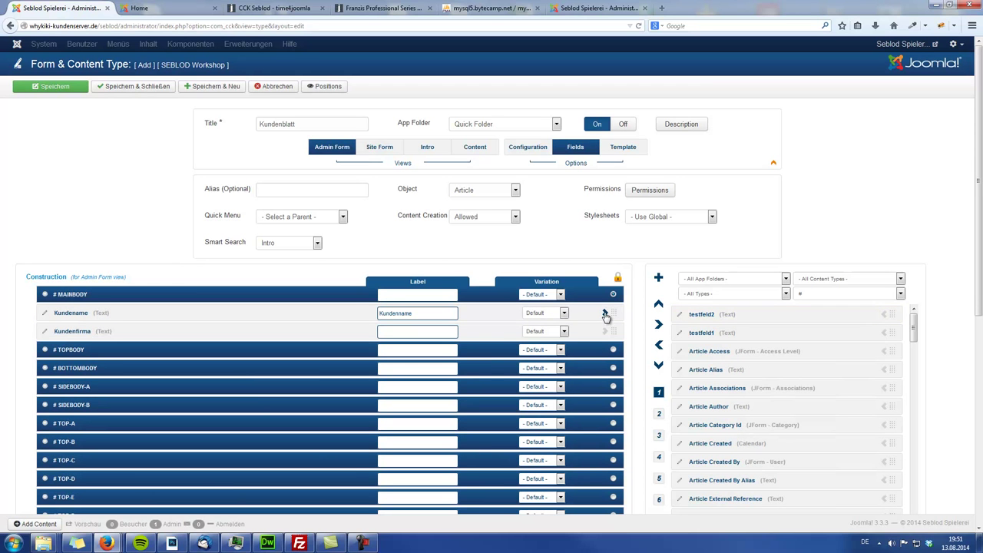
left_click_drag(614, 331, 619, 313)
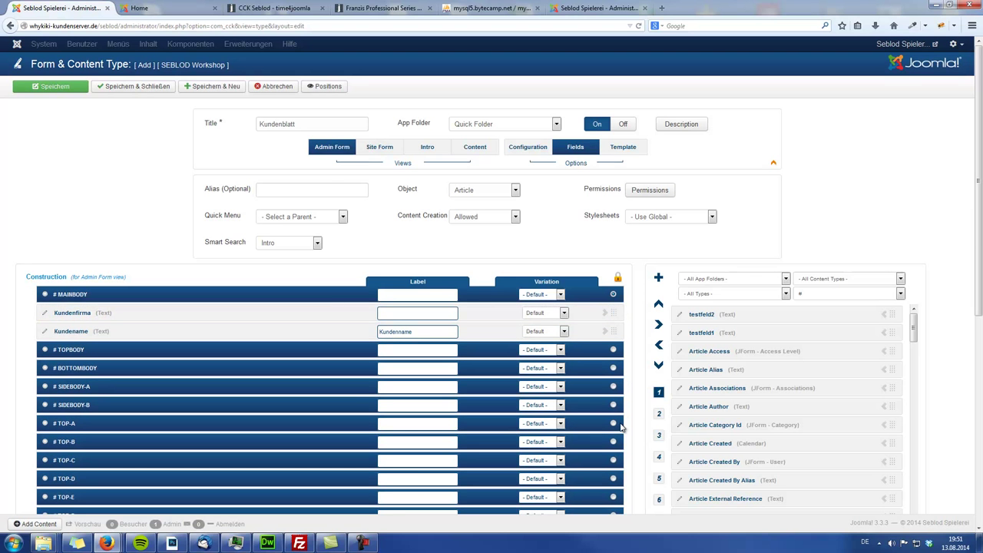
scroll(408, 477, "down", 8)
scroll(408, 477, "up", 8)
left_click(137, 91)
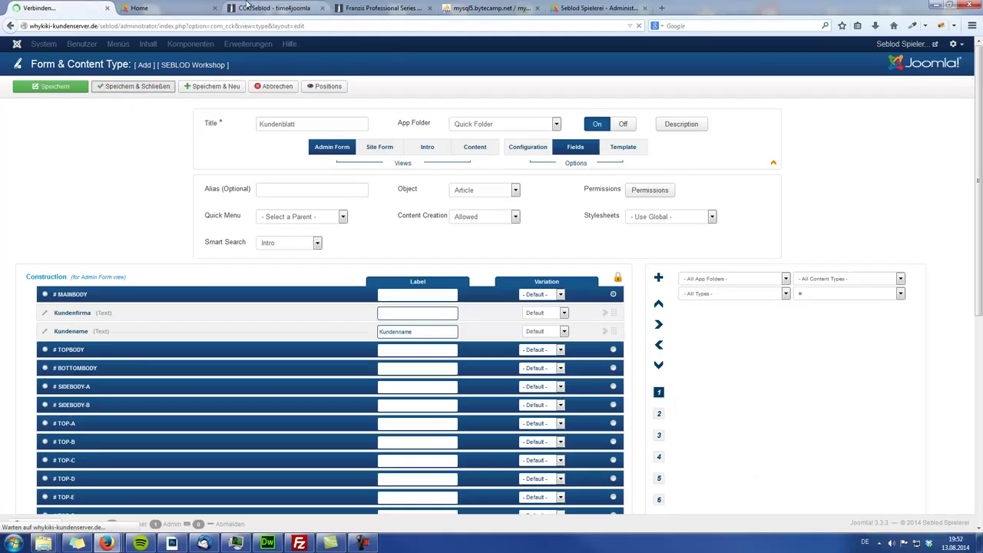
left_click(556, 9)
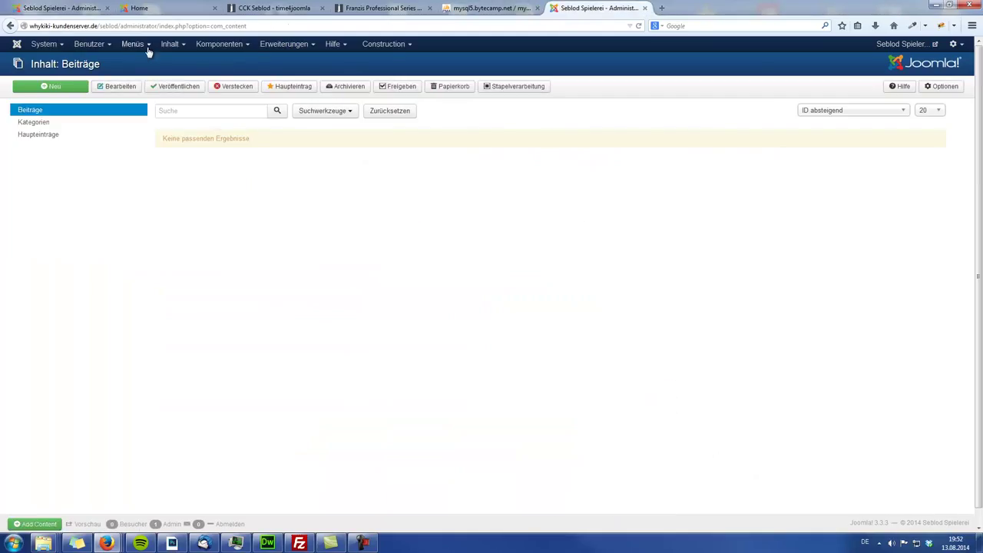
left_click(55, 90)
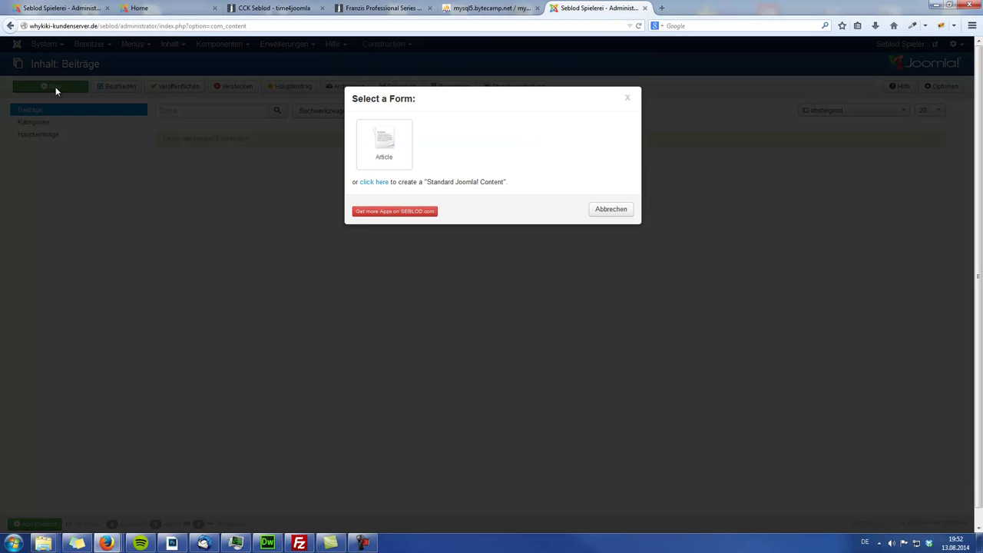
left_click(611, 209)
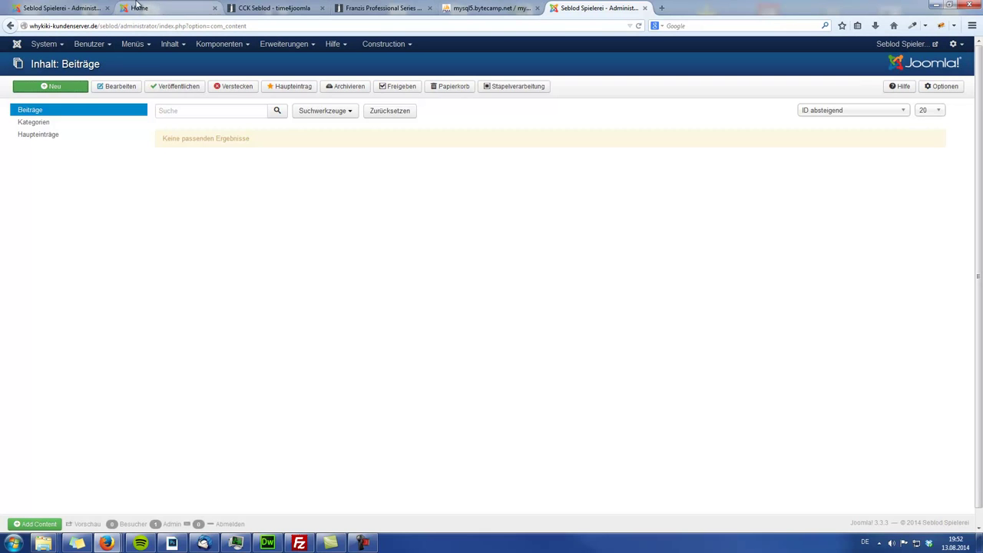
left_click(66, 8)
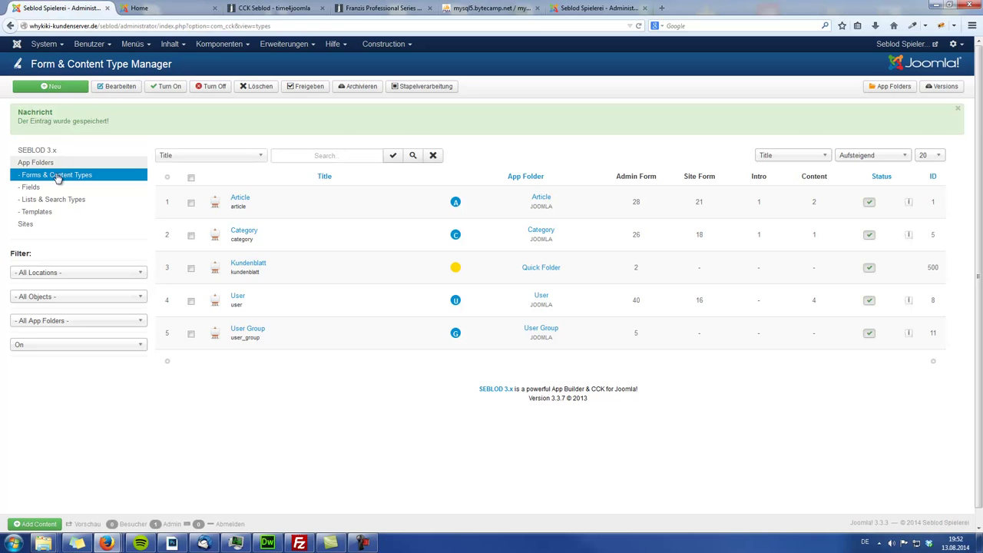
left_click(583, 9)
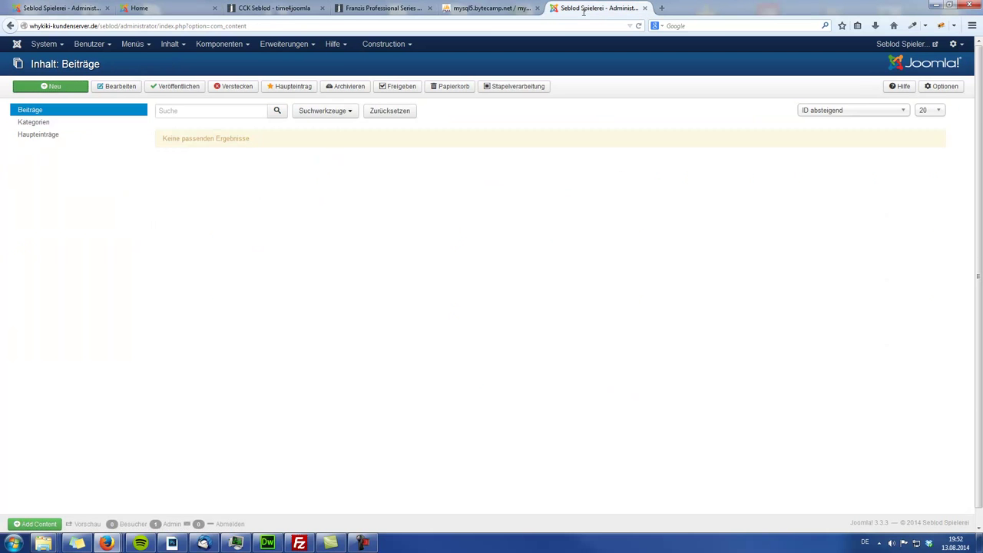
left_click(55, 90)
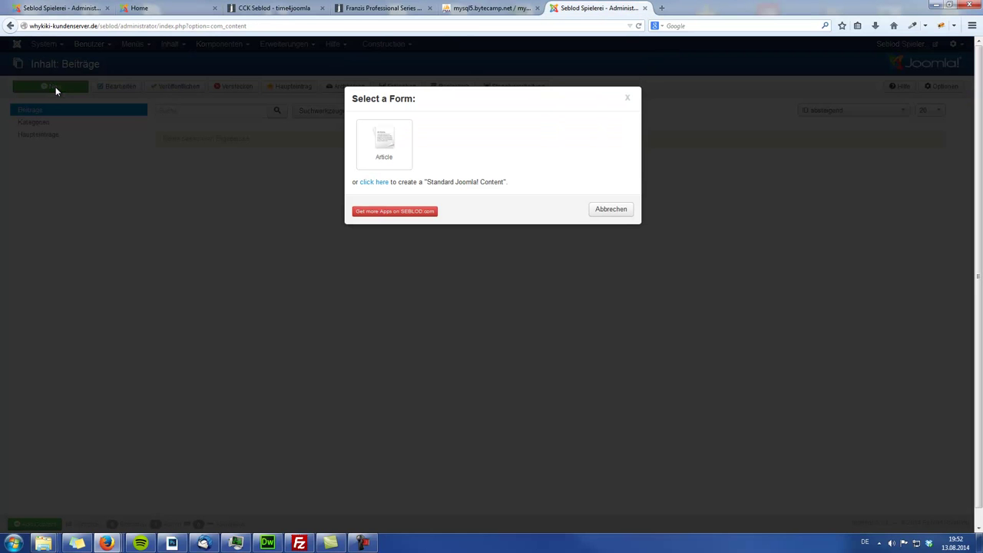
left_click(619, 212)
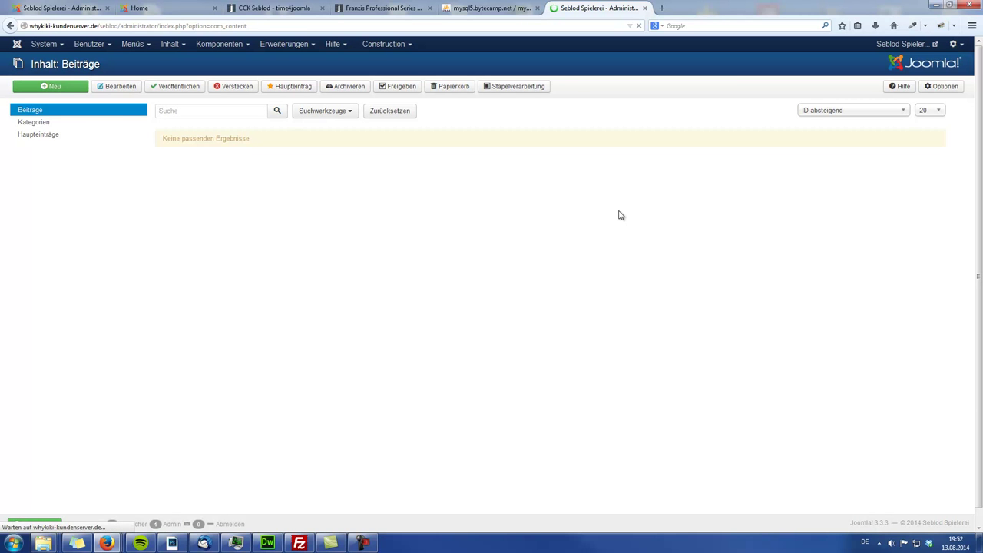
Create a new article with the Kundenblatt form, enter Testfirma as Kundenfirma and a test customer name, and save and close it.
left_click(47, 84)
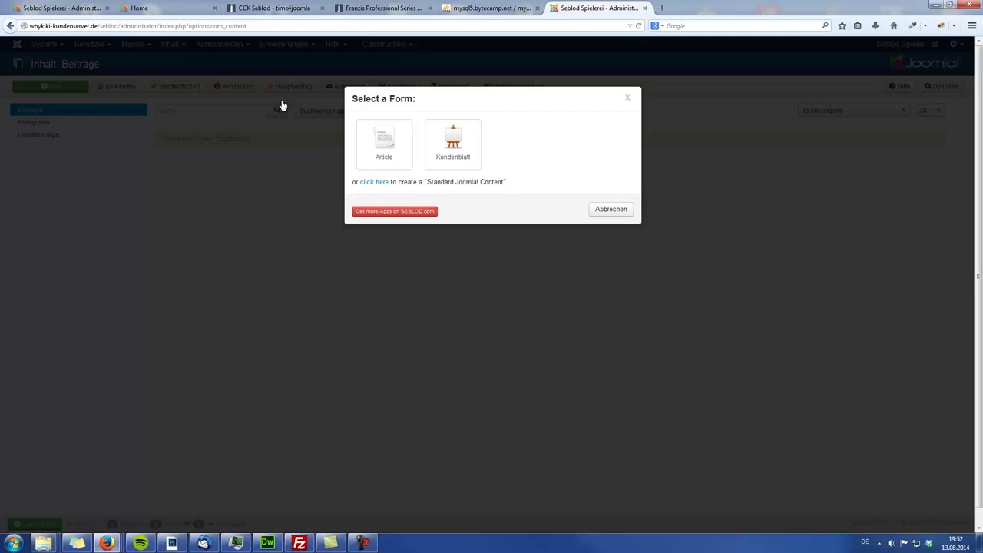
left_click(452, 160)
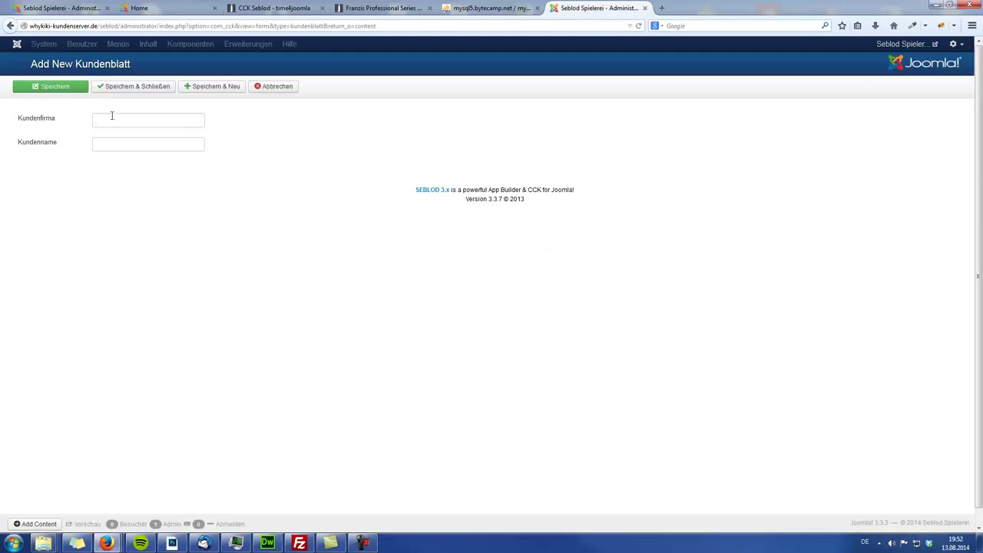
left_click(113, 120)
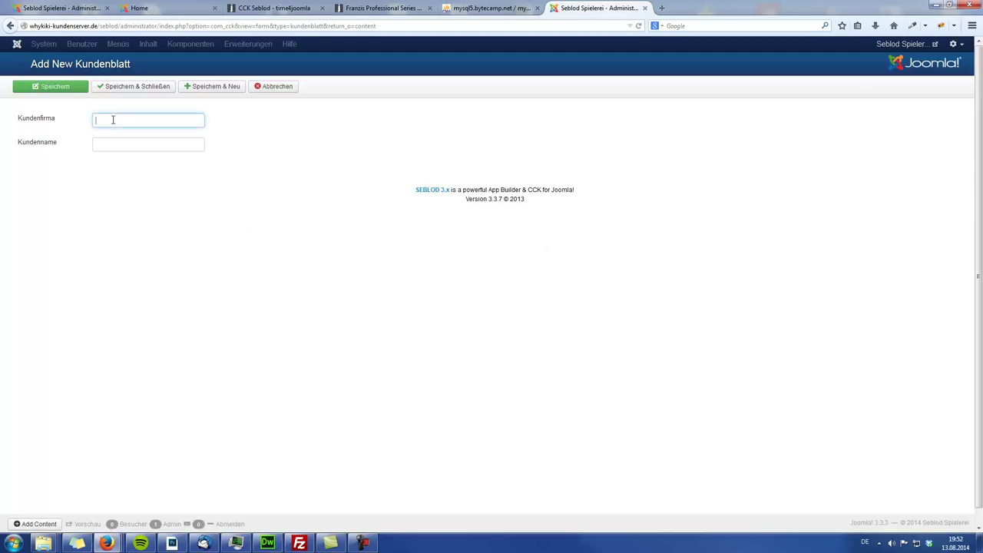
key("Tab")
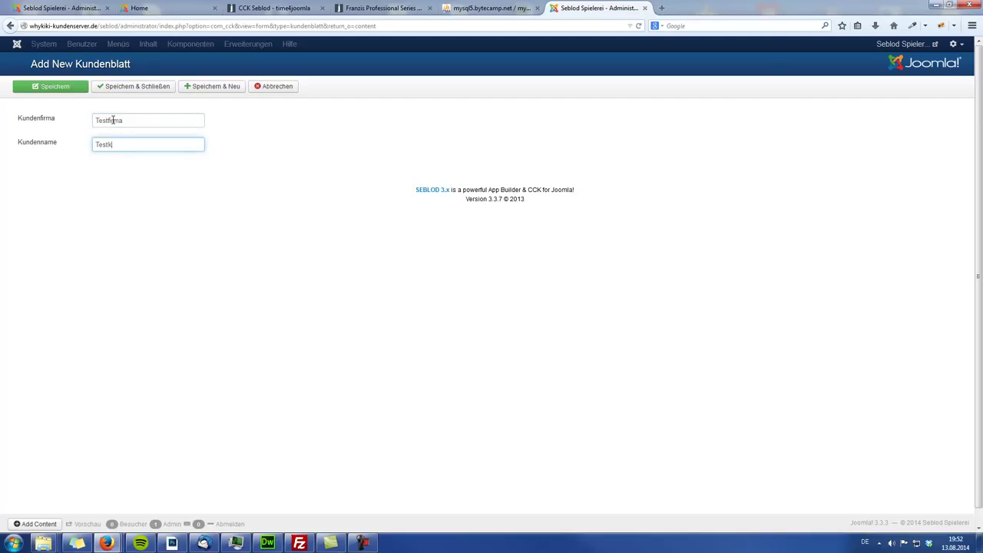
left_click(144, 90)
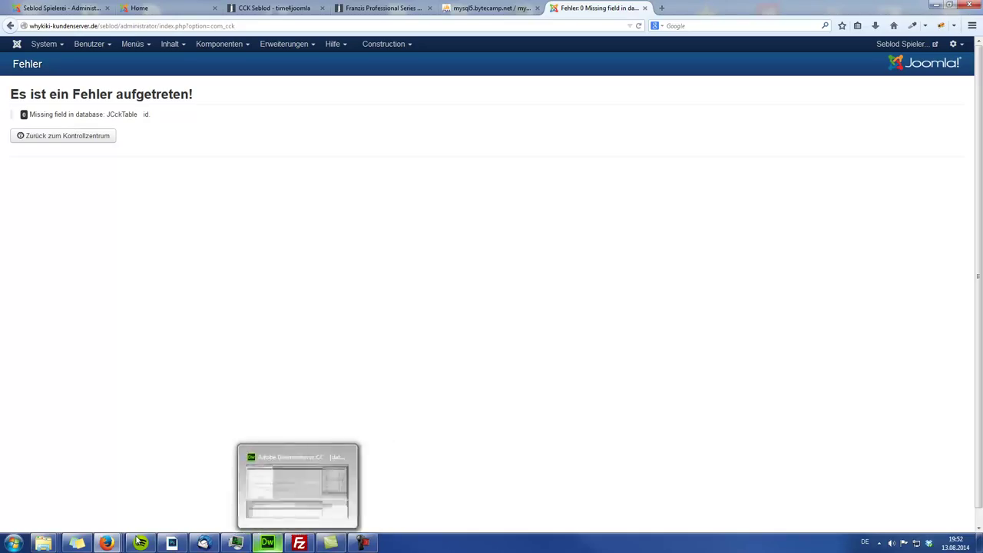
Switch to phpMyAdmin, rename the testid column of the kundendatenblatt table to id, and save the change.
left_click(498, 9)
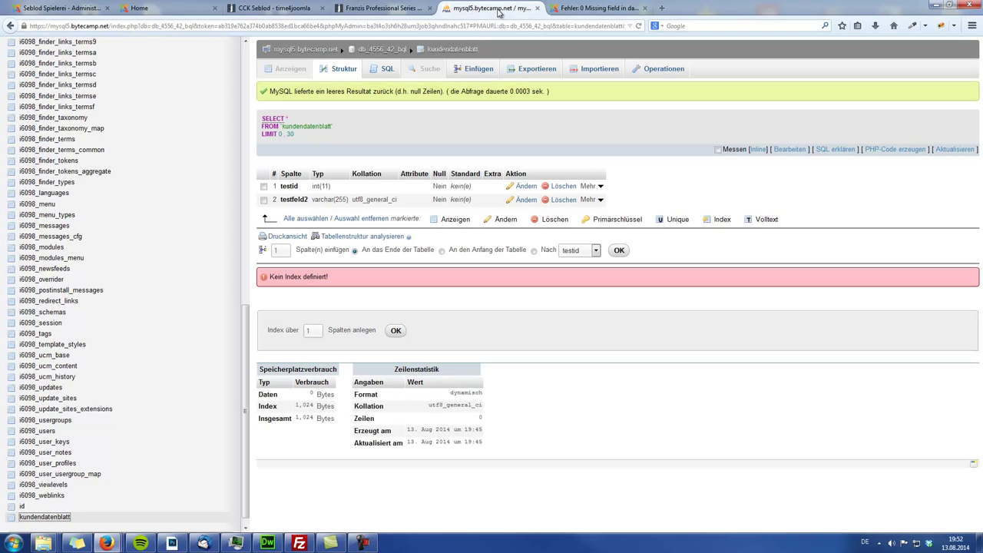
left_click(264, 186)
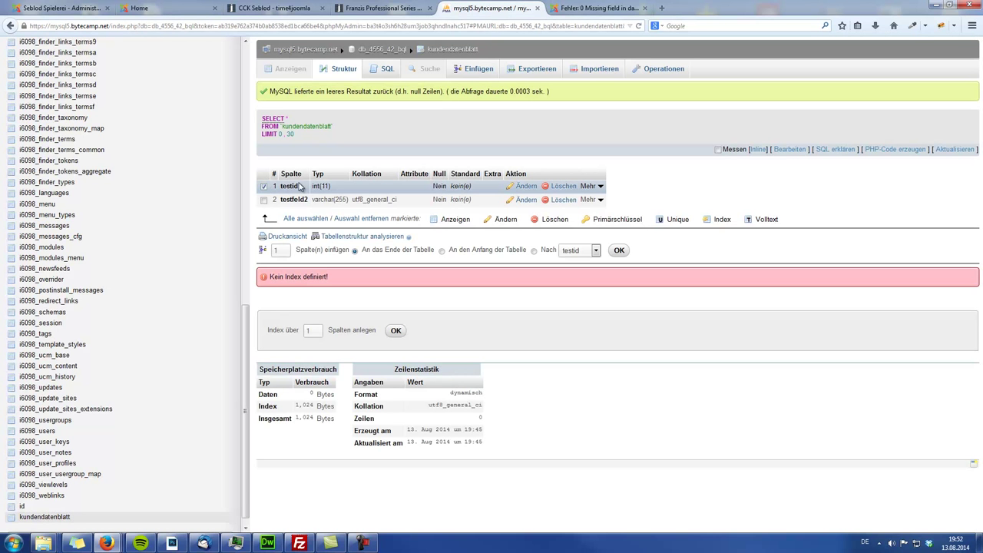
left_click(509, 220)
left_click_drag(361, 109, 165, 103)
type("id")
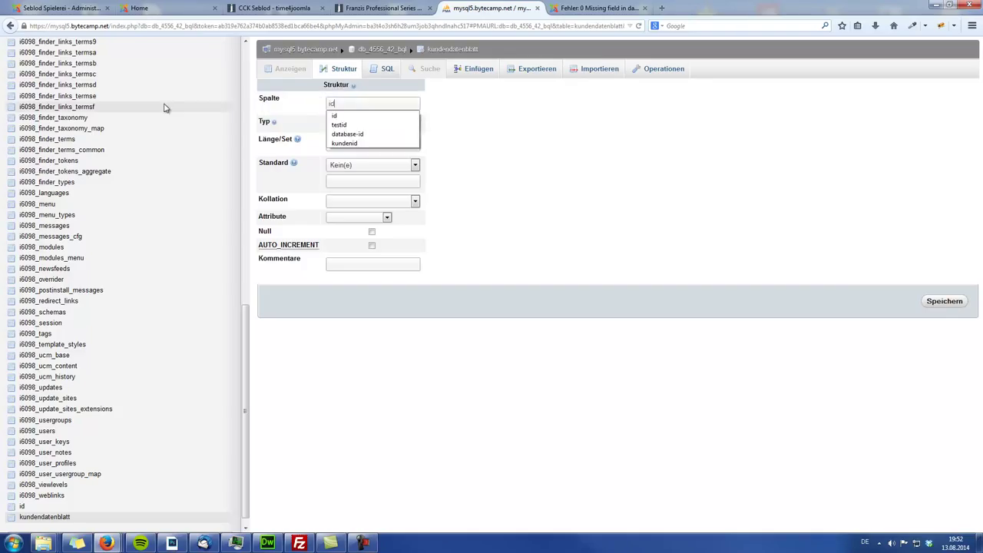
left_click(446, 251)
left_click(946, 304)
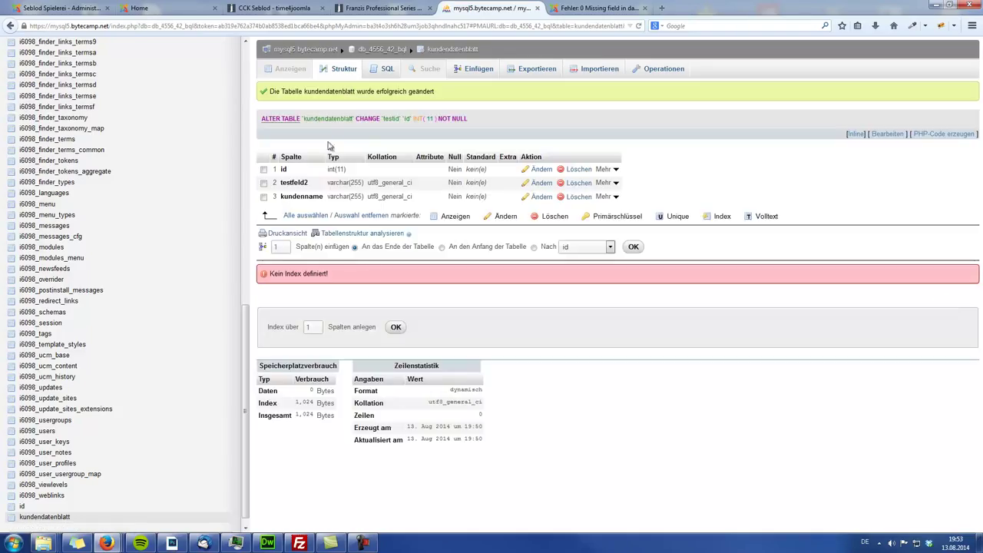
Look through the database tables and examine the article records stored in the i6098_content table.
left_click(69, 161)
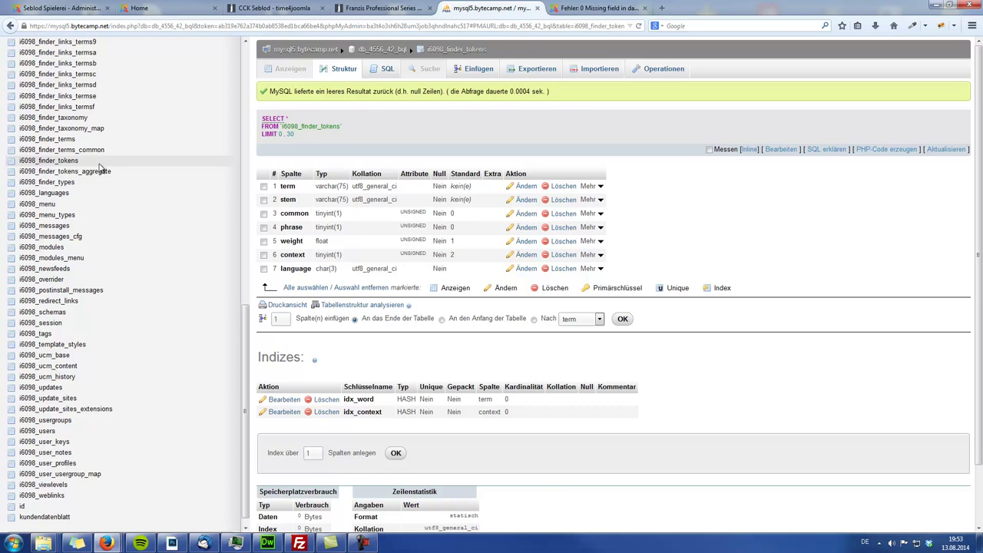
scroll(97, 158, "up", 5)
scroll(96, 156, "up", 3)
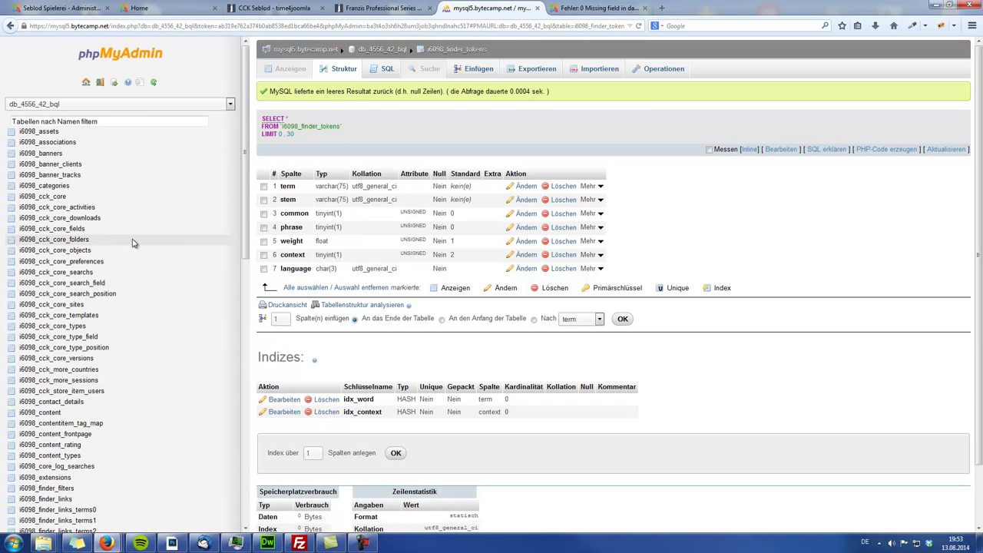
scroll(165, 254, "down", 3)
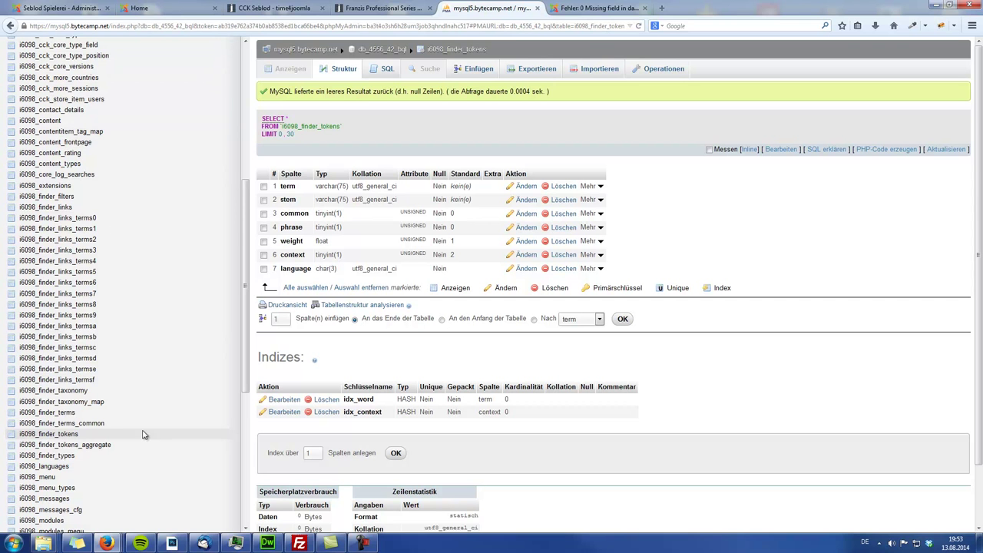
scroll(58, 165, "up", 3)
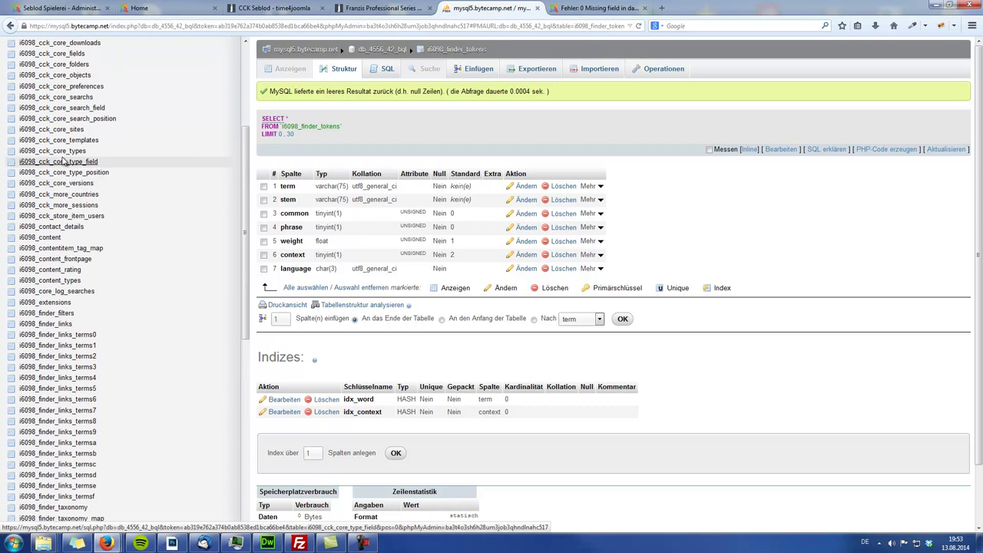
left_click(57, 238)
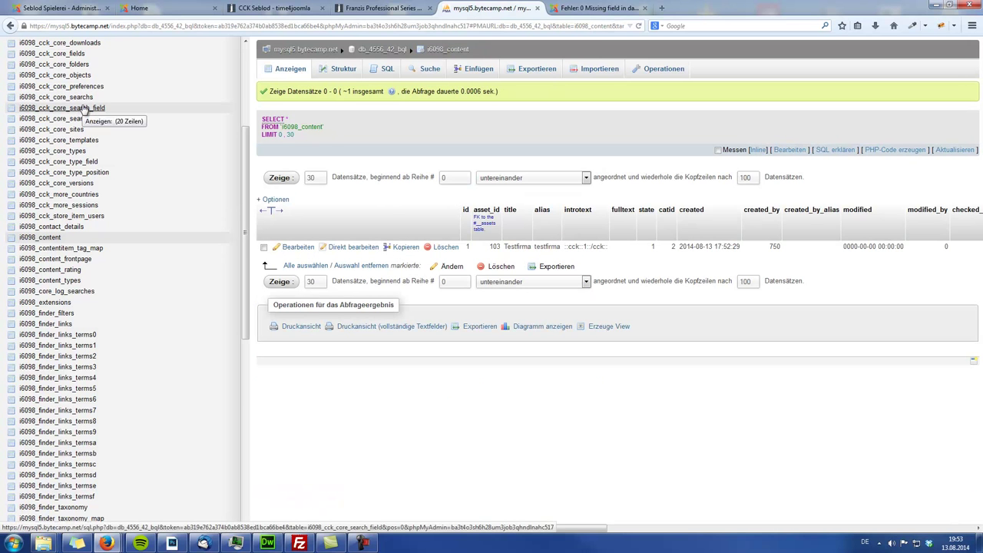
scroll(104, 115, "up", 2)
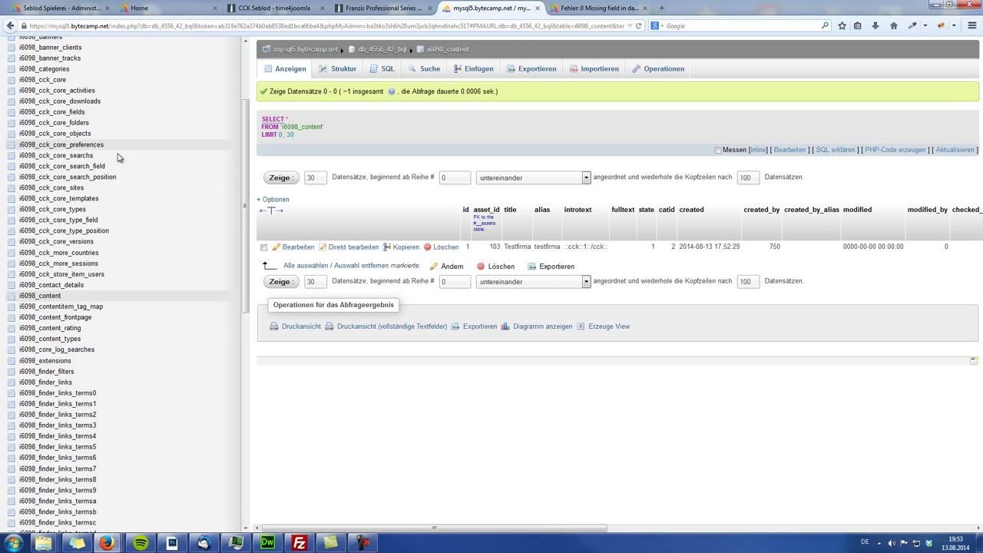
scroll(141, 238, "down", 5)
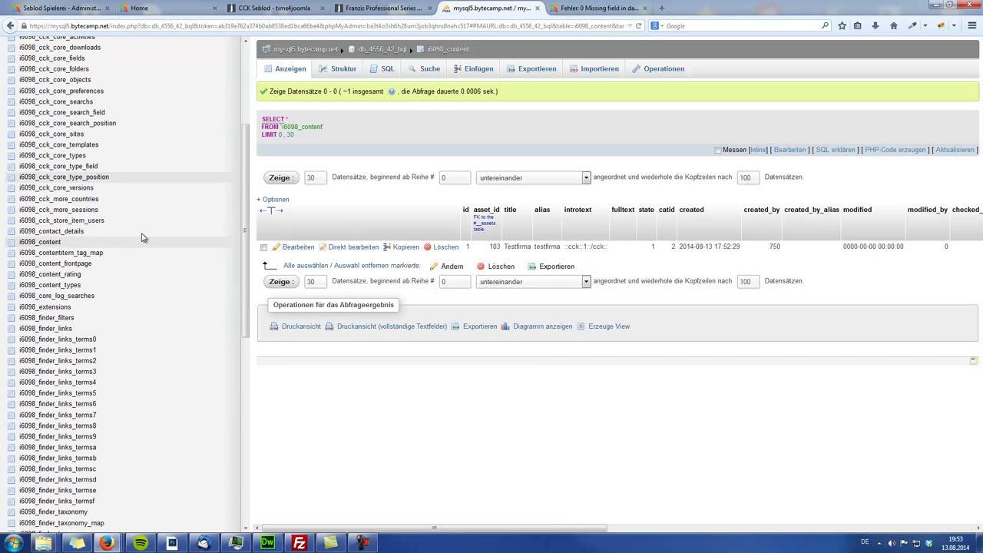
scroll(141, 238, "down", 1)
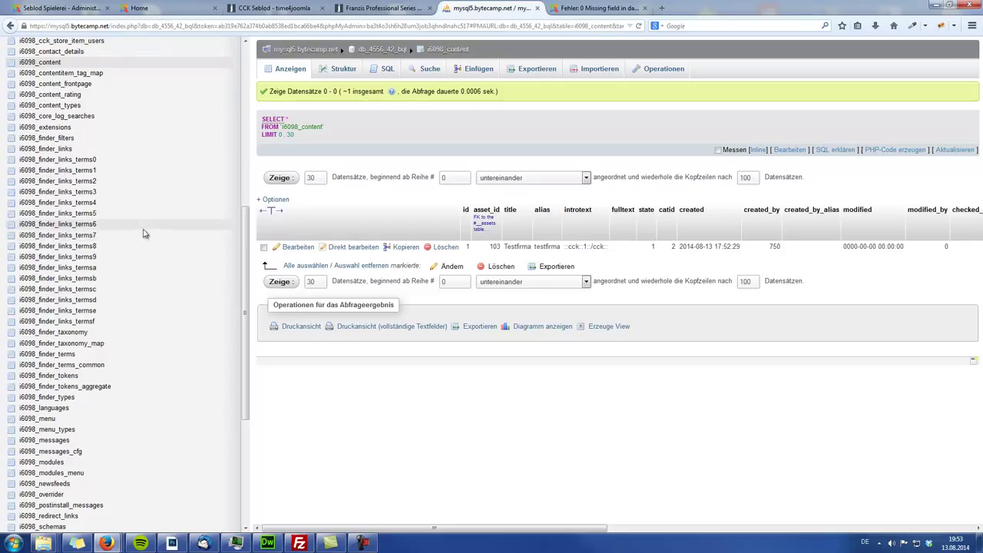
Return to the Joomla backend, go to the article list, and open the Testfirma article to check its Kundenblatt fields.
left_click(576, 9)
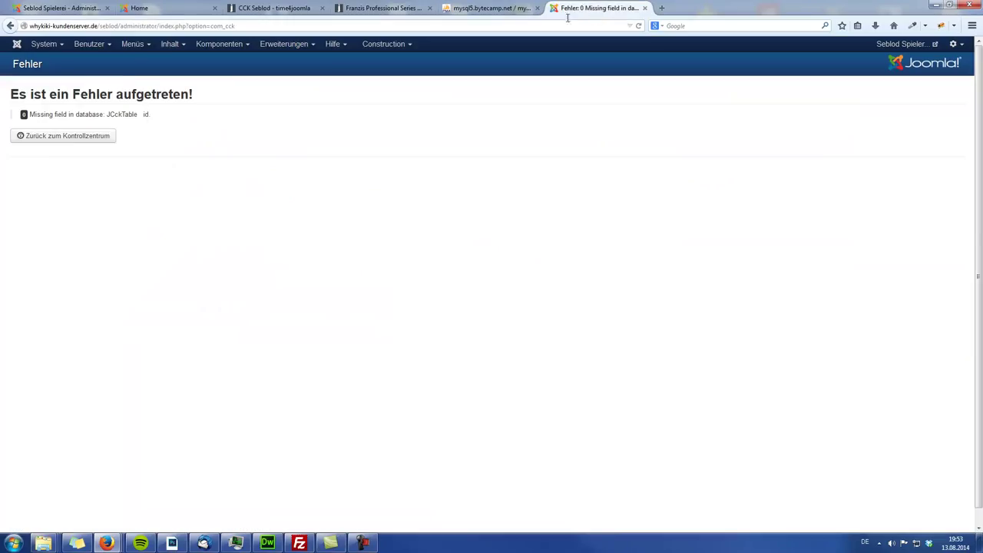
left_click(69, 138)
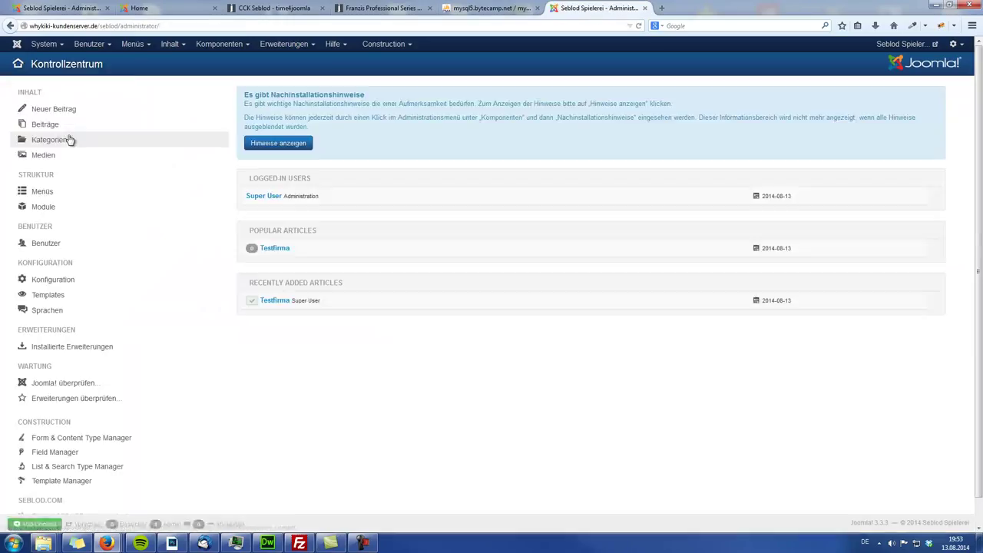
left_click(172, 46)
left_click(182, 63)
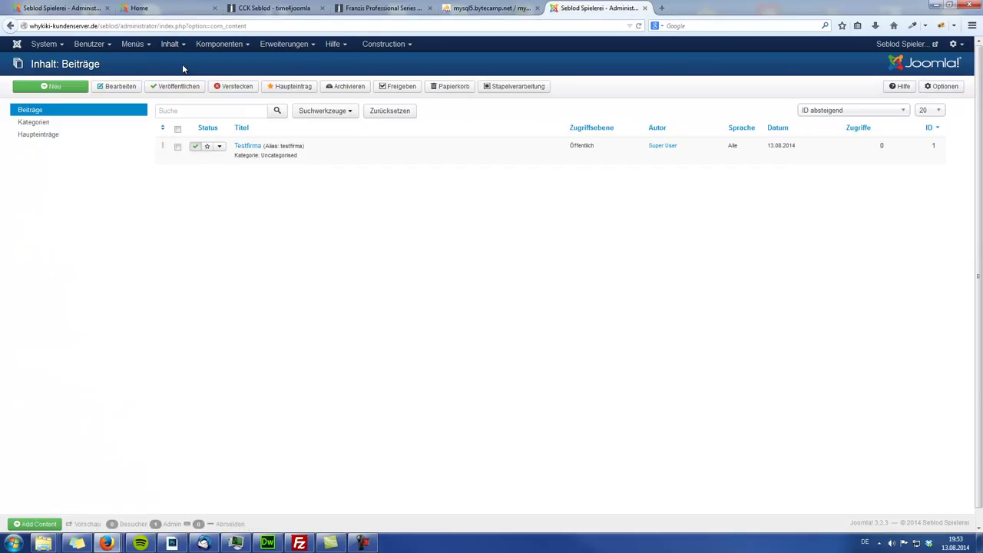
left_click(251, 147)
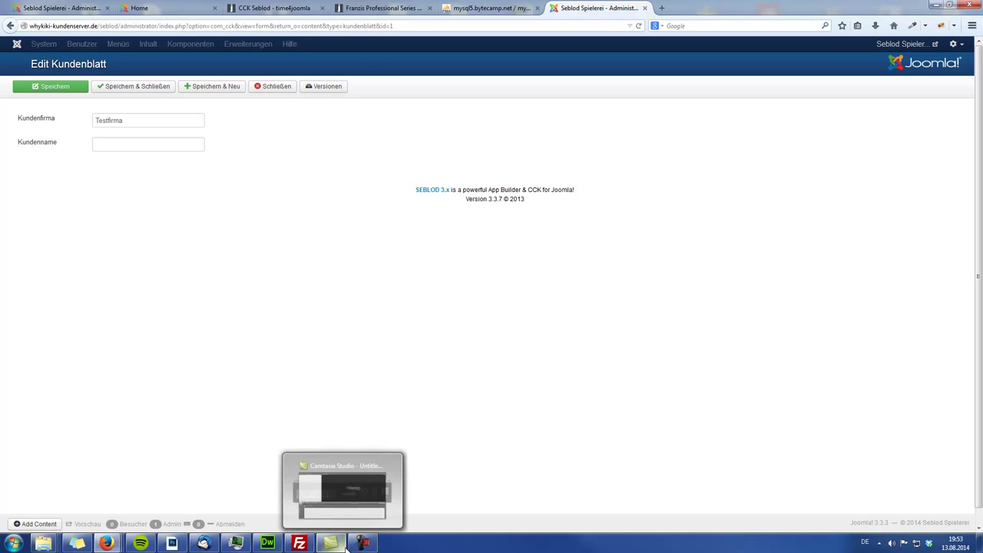
Switch to phpMyAdmin and compare the records stored in the i6098_content and kundendatenblatt tables.
left_click(492, 8)
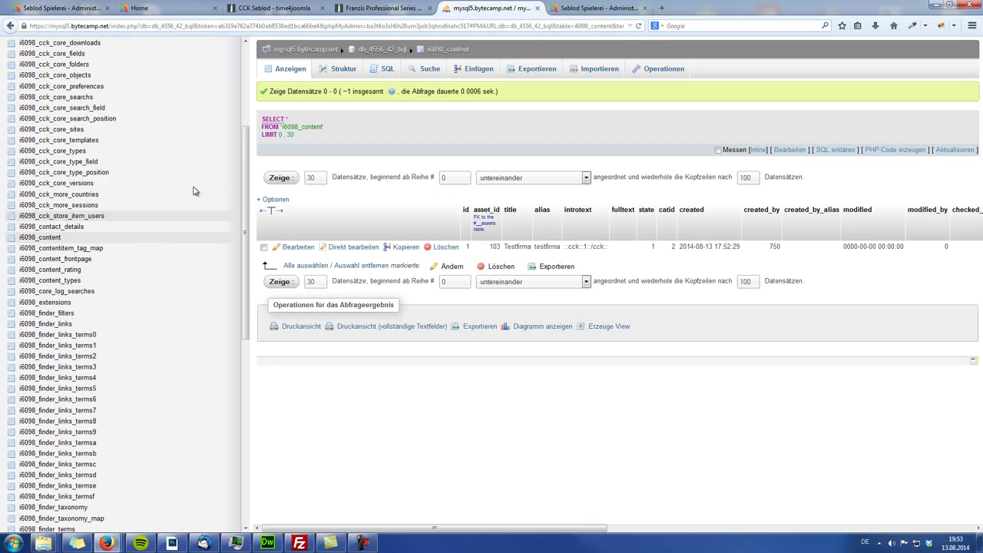
left_click(51, 239)
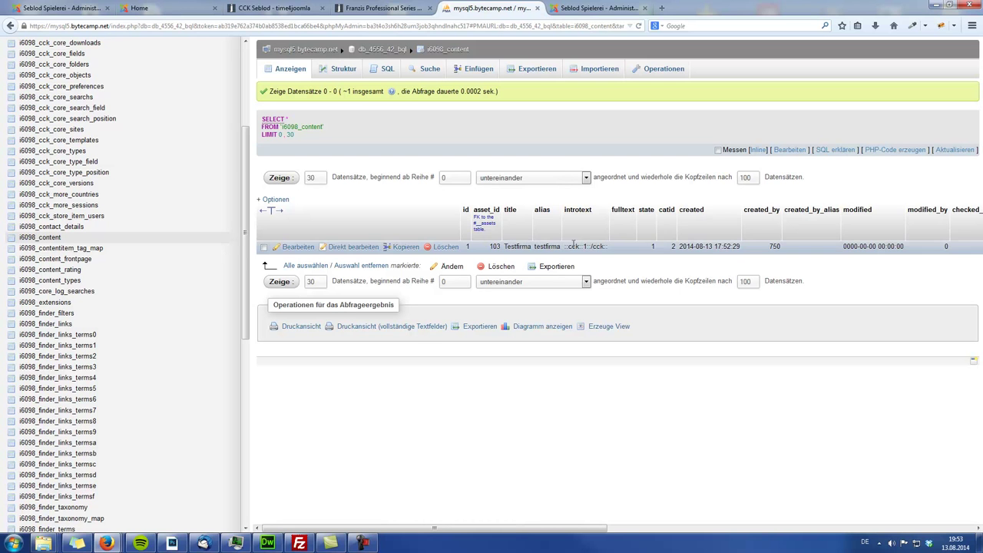
left_click_drag(379, 527, 346, 549)
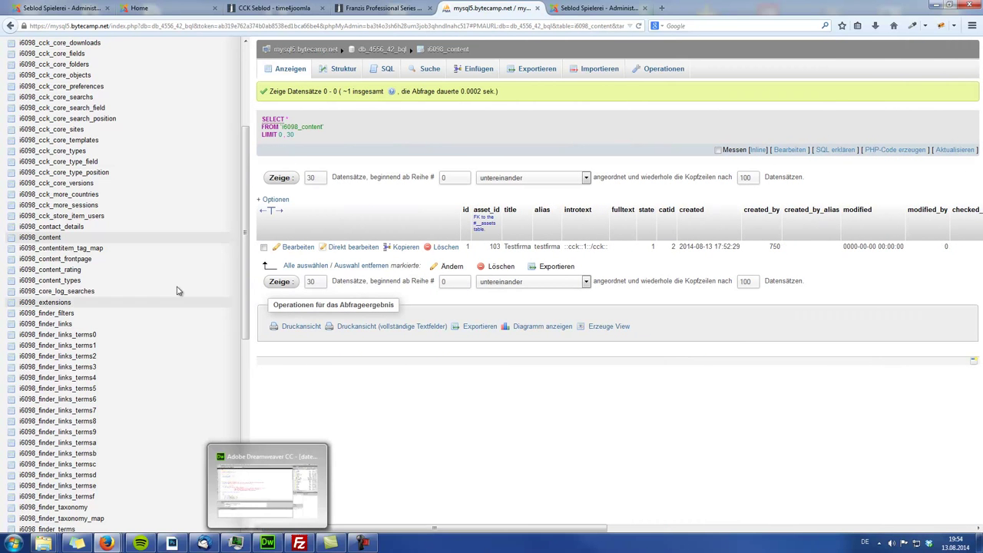
scroll(172, 311, "down", 10)
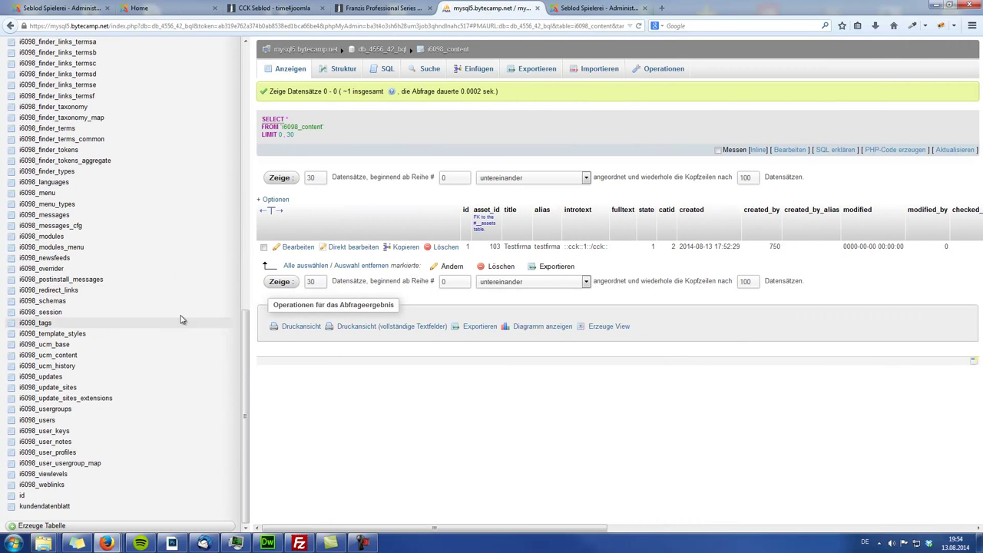
left_click(55, 508)
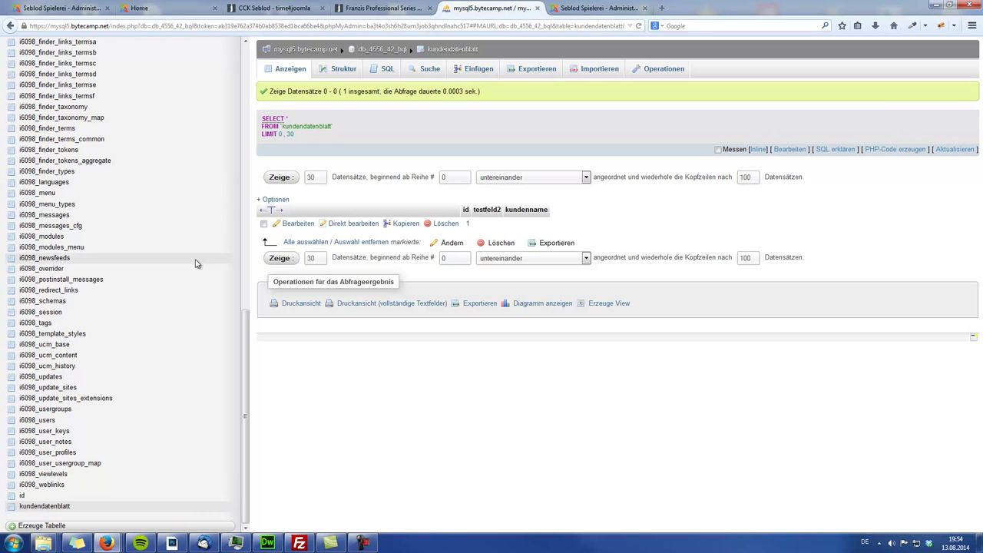
scroll(194, 268, "up", 15)
scroll(194, 269, "down", 2)
scroll(194, 270, "down", 1)
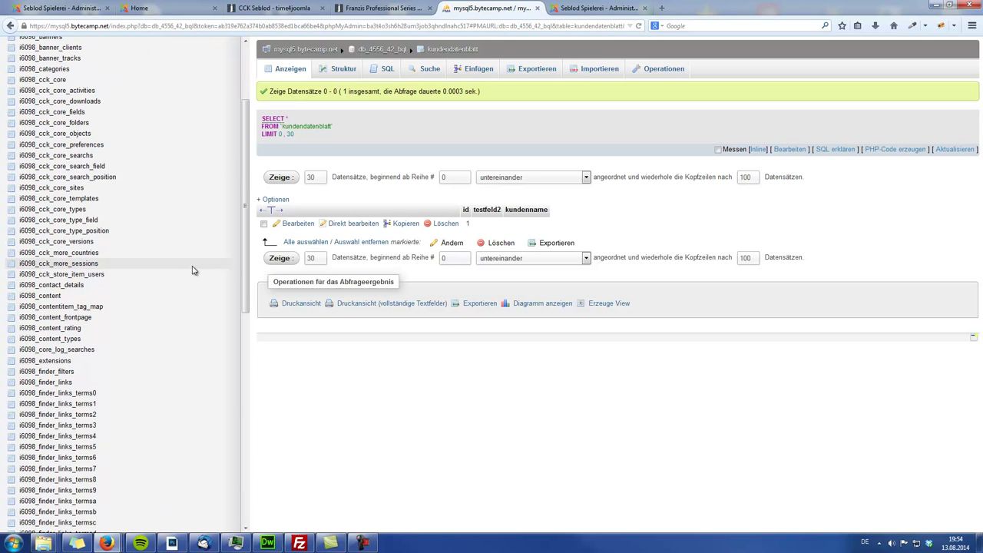
Return to the Kundenblatt form of the Testfirma article in Joomla, enter Testkunde as Kundenname, and save and close it.
left_click(161, 9)
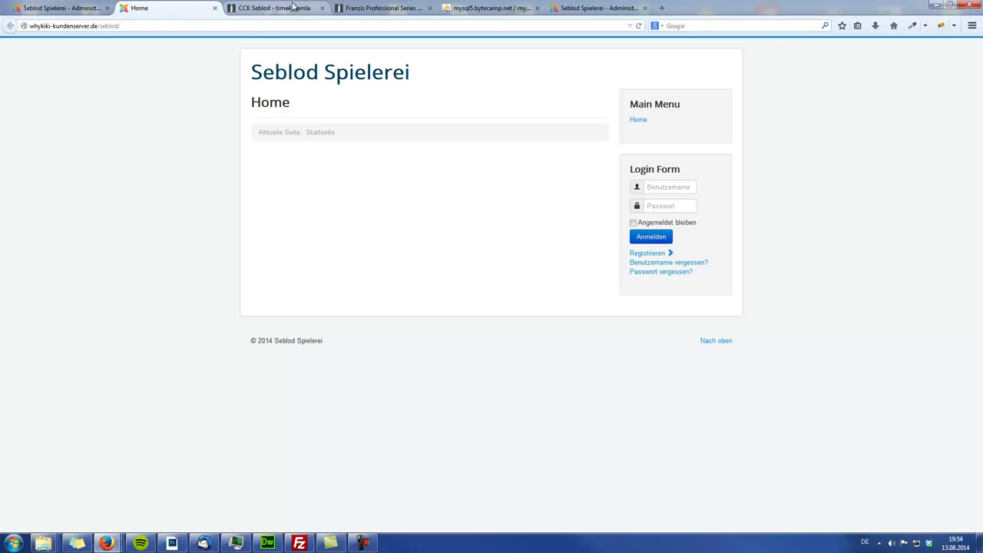
left_click(70, 8)
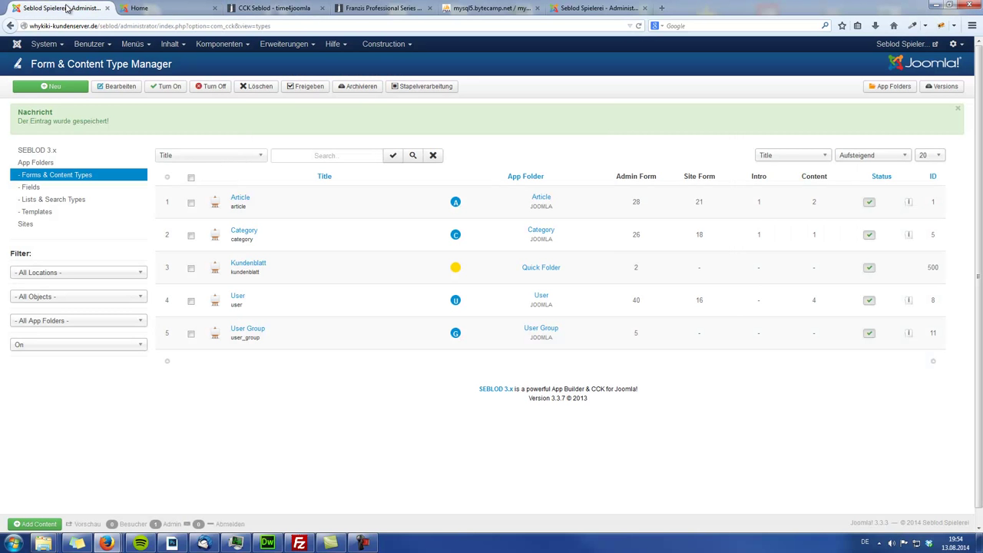
left_click(624, 10)
left_click(141, 141)
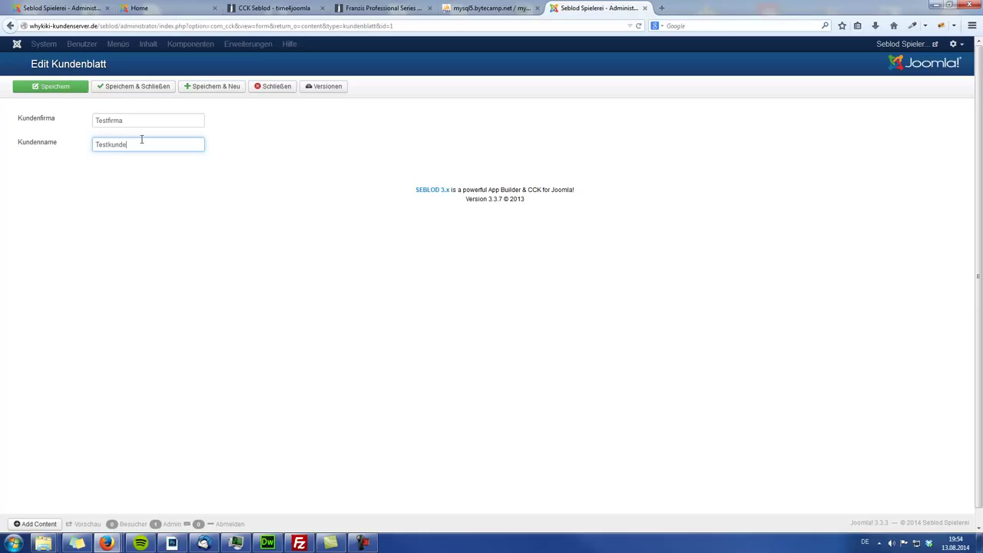
left_click(58, 86)
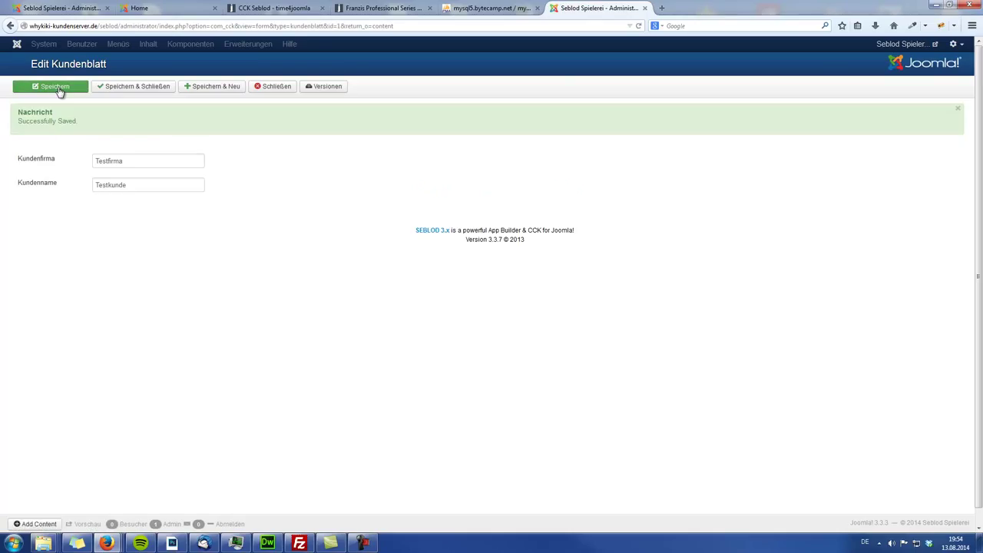
left_click(164, 87)
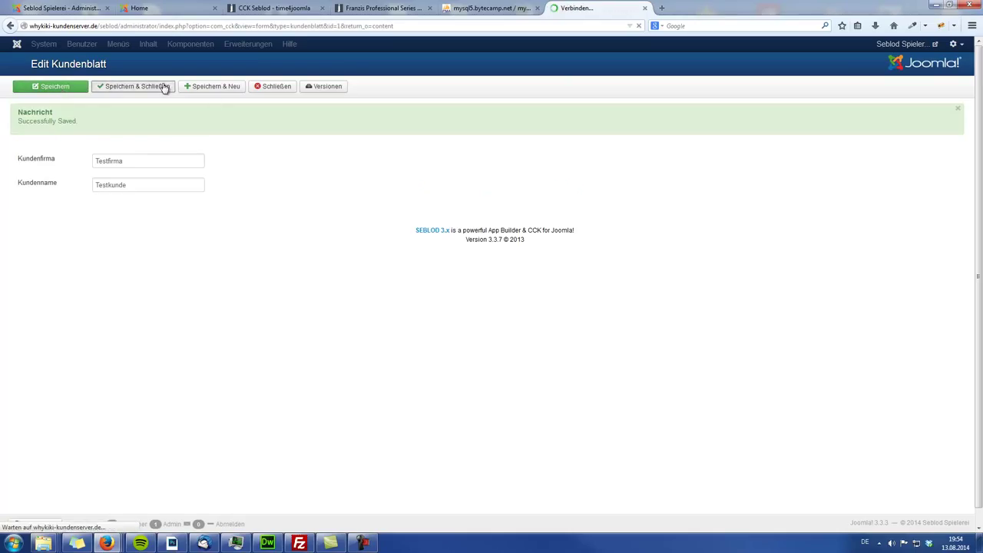
Switch to phpMyAdmin, reload the kundendatenblatt table, and check the record's kundenname value.
left_click(472, 9)
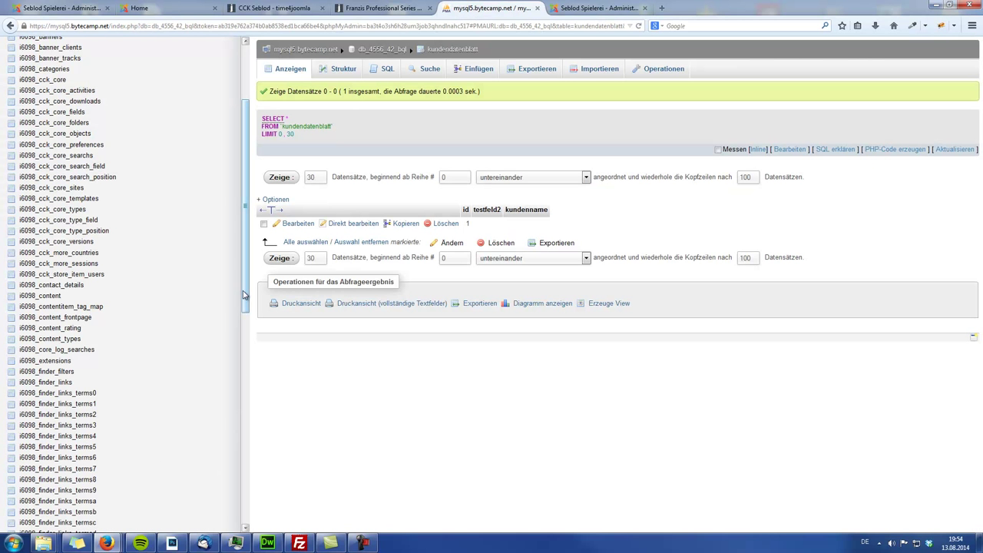
left_click_drag(246, 300, 244, 471)
scroll(245, 470, "down", 5)
left_click(42, 509)
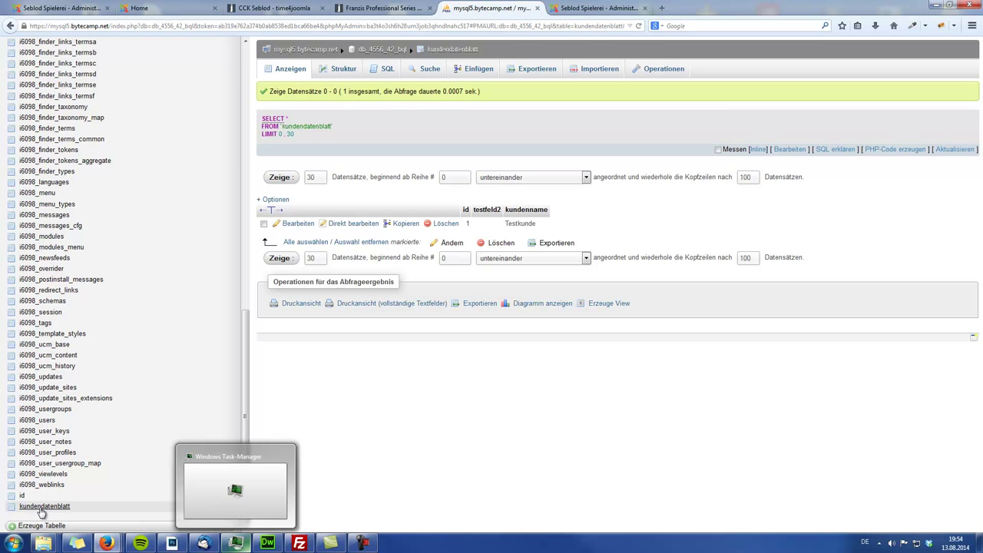
double_click(525, 224)
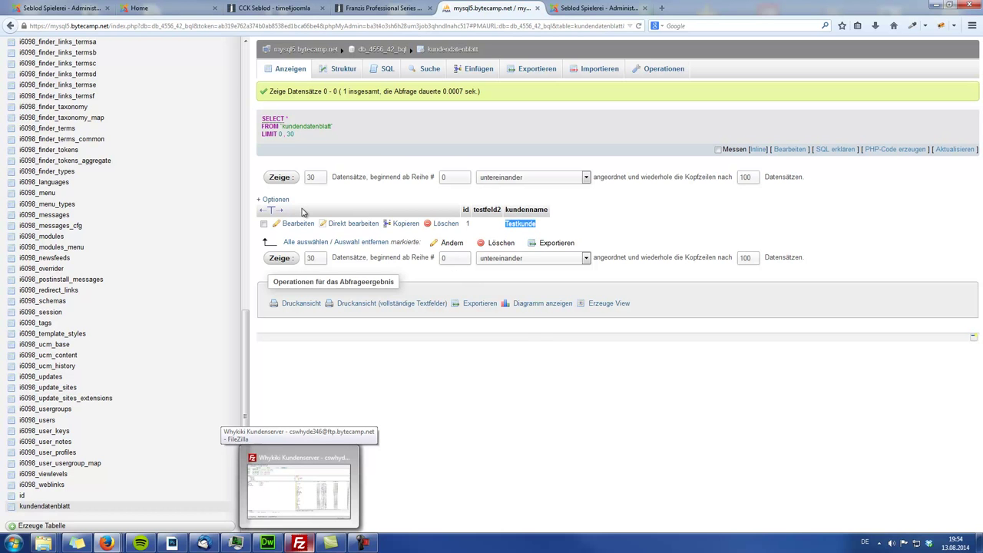
In the SEBLOD Field Manager, filter fields by the Kundendatenblatt app folder, review the Kundename field's storage settings, and close it.
left_click(54, 8)
left_click(177, 7)
left_click(93, 6)
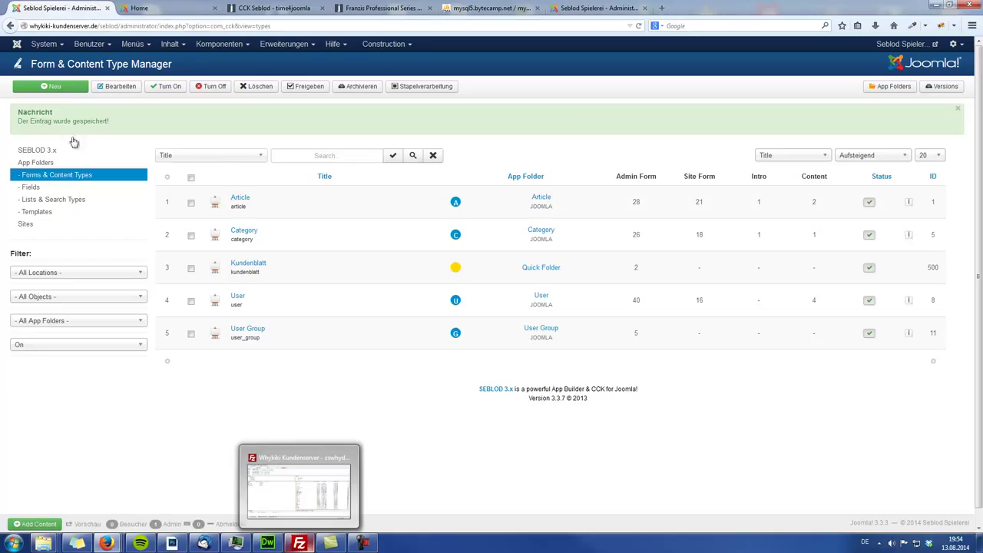
left_click(38, 190)
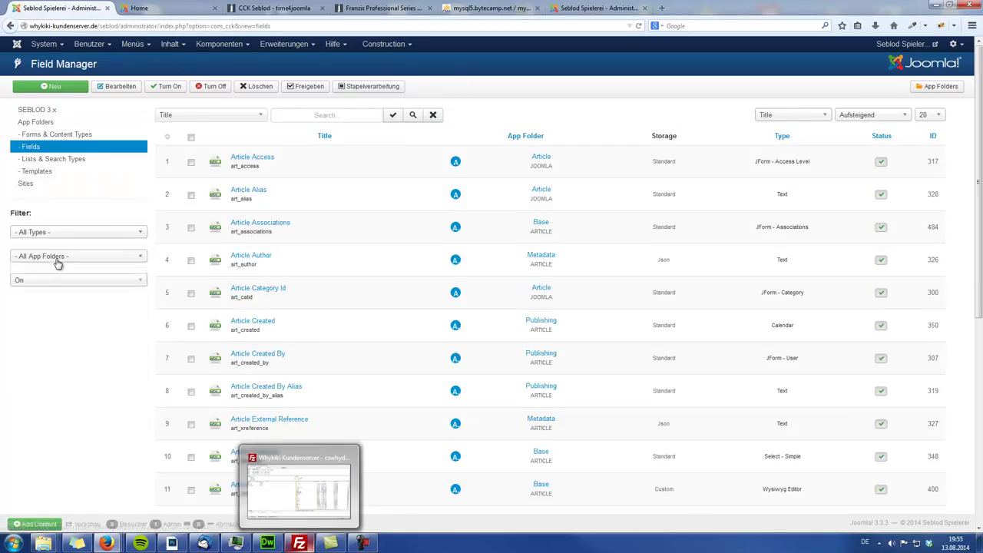
left_click(57, 264)
left_click_drag(138, 308, 143, 401)
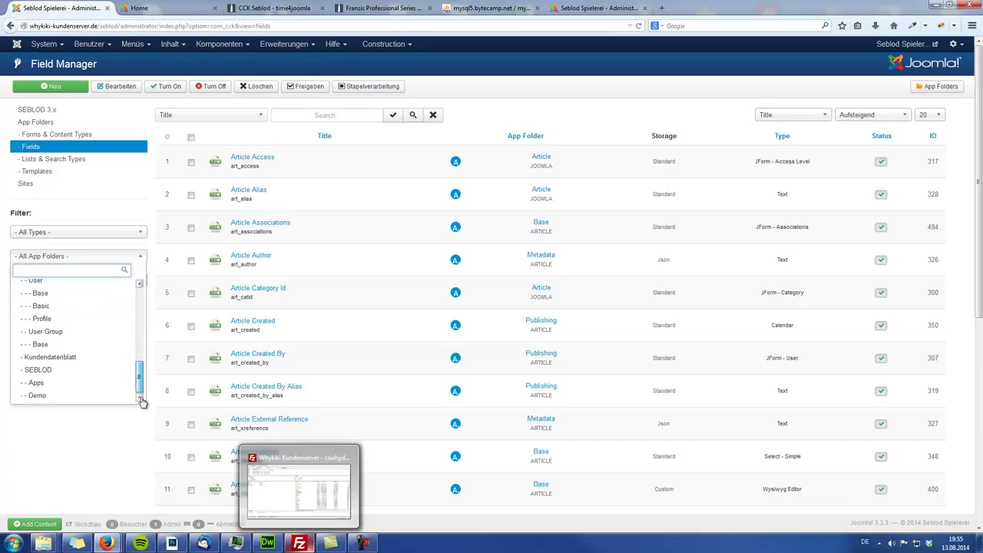
left_click(74, 357)
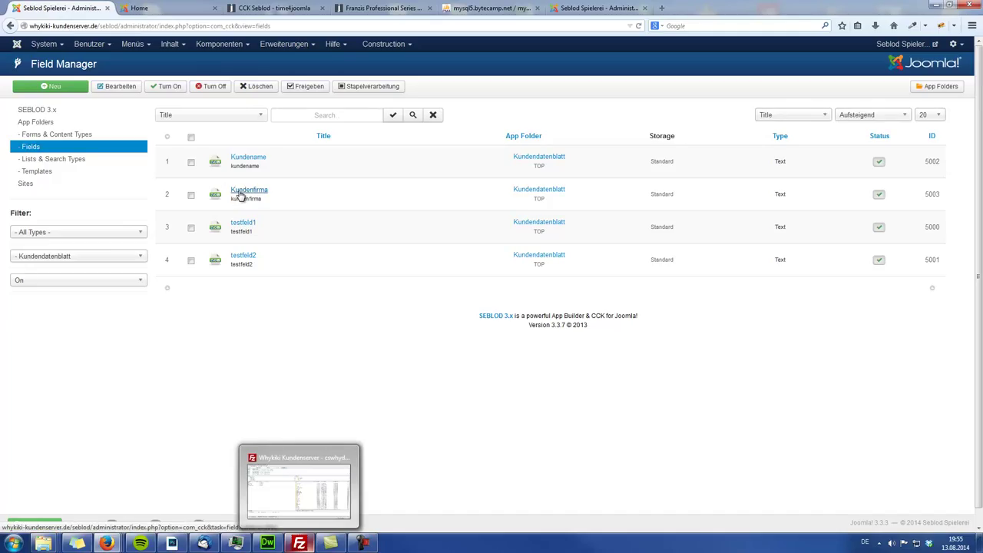
left_click(249, 158)
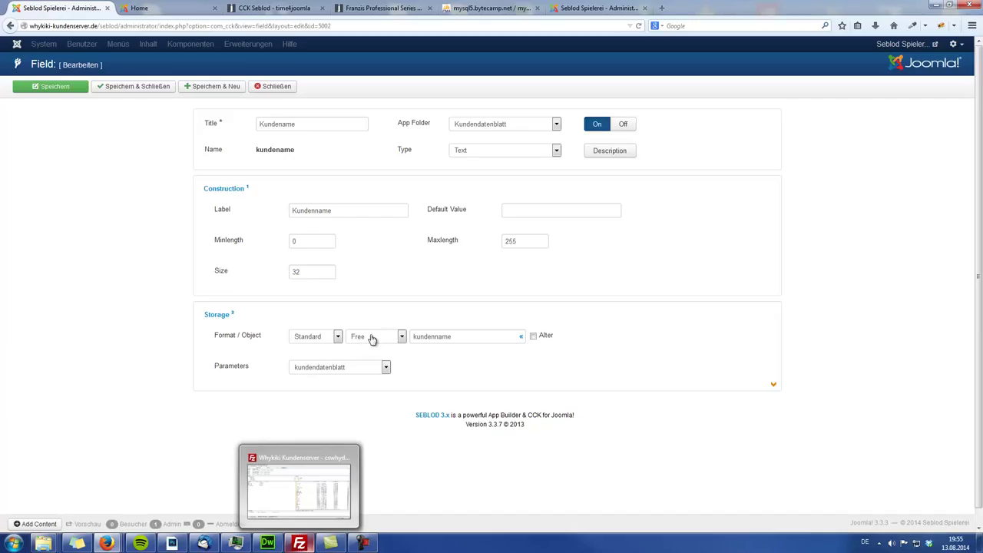
left_click(275, 88)
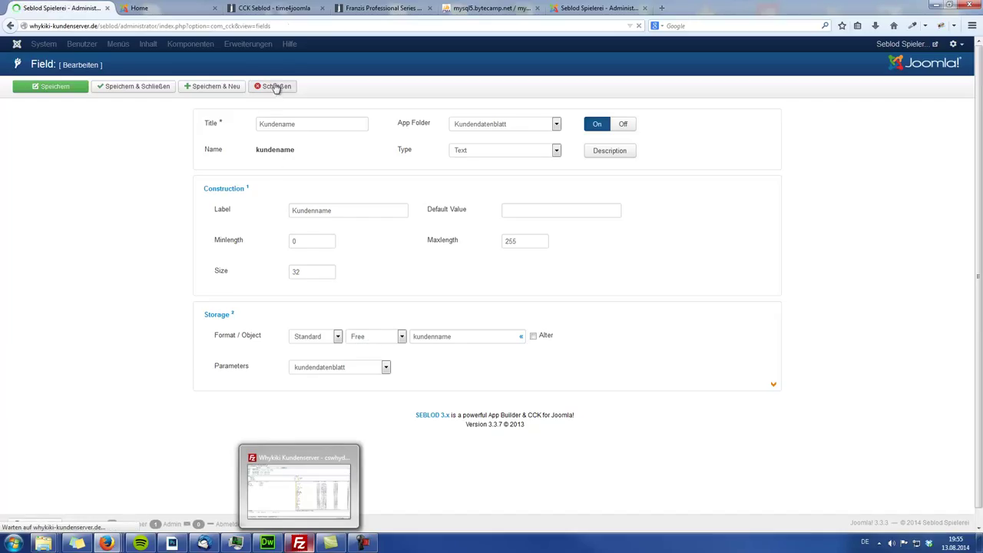
Open the Kundenfirma field and set its storage object to Free, with the kundendatenblatt table and kundenfirma as column name.
left_click(248, 194)
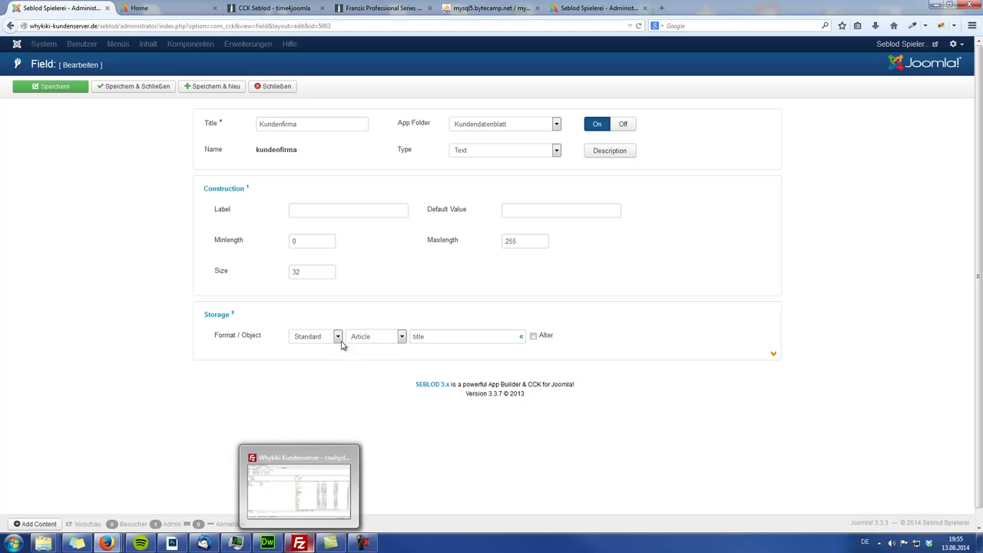
left_click(399, 338)
left_click(380, 348)
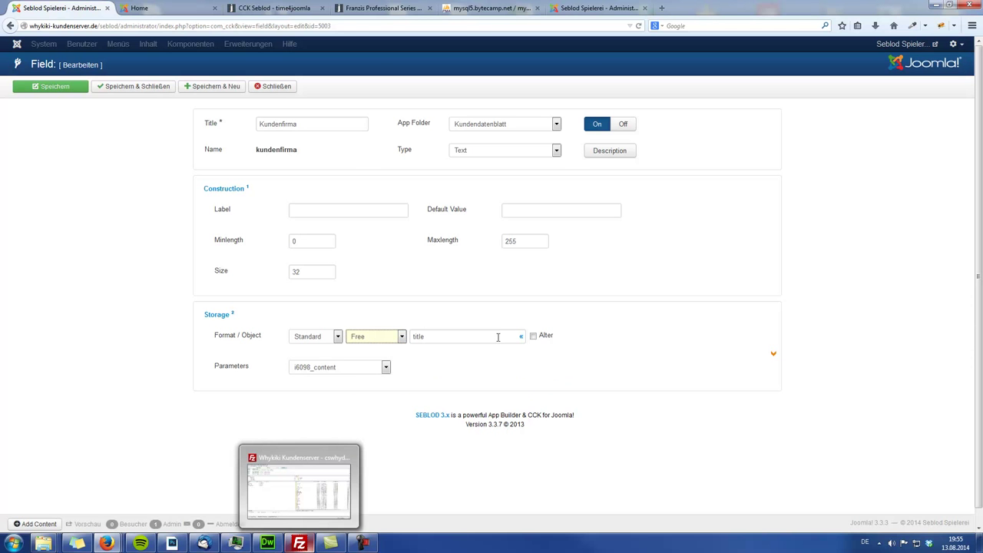
left_click(356, 369)
left_click_drag(430, 412, 434, 530)
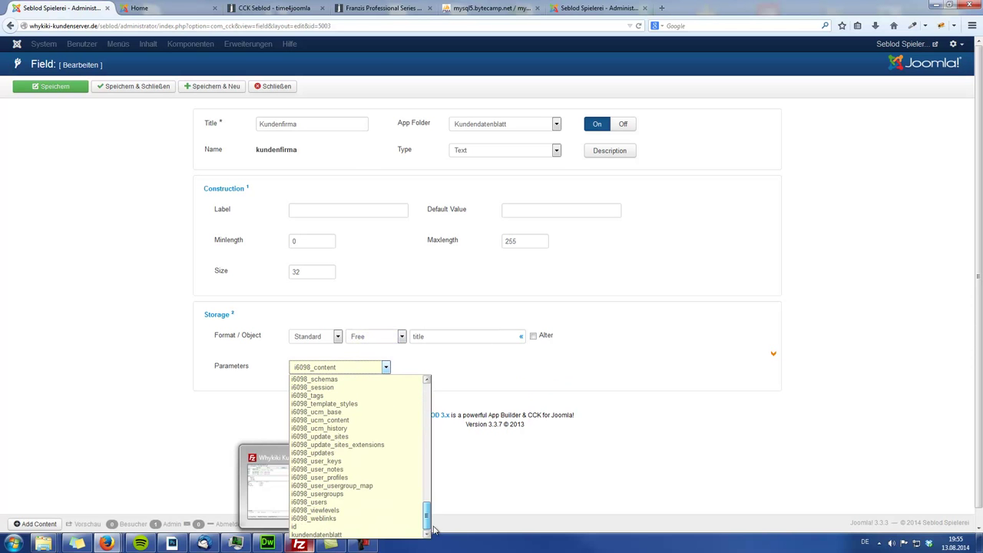
left_click(342, 534)
double_click(466, 336)
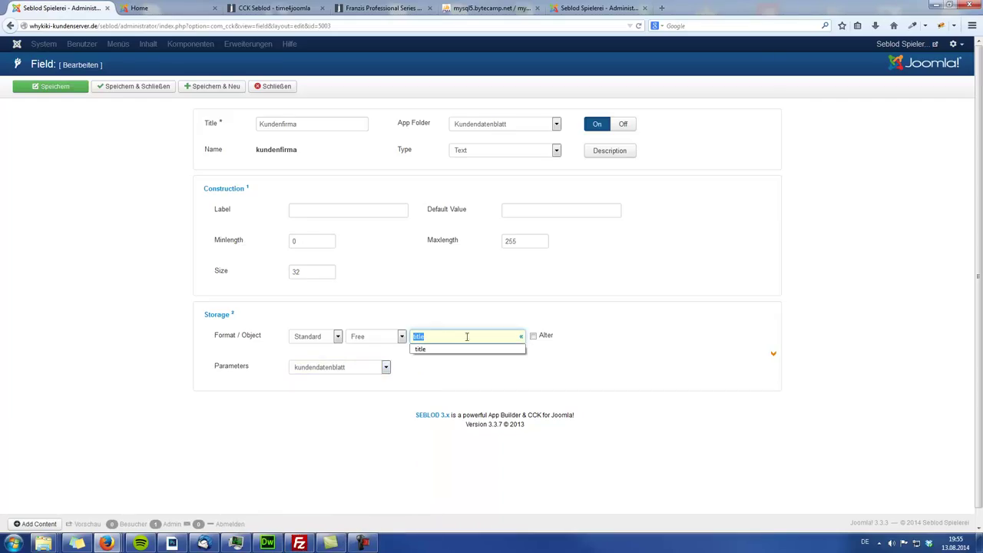
type("kundi")
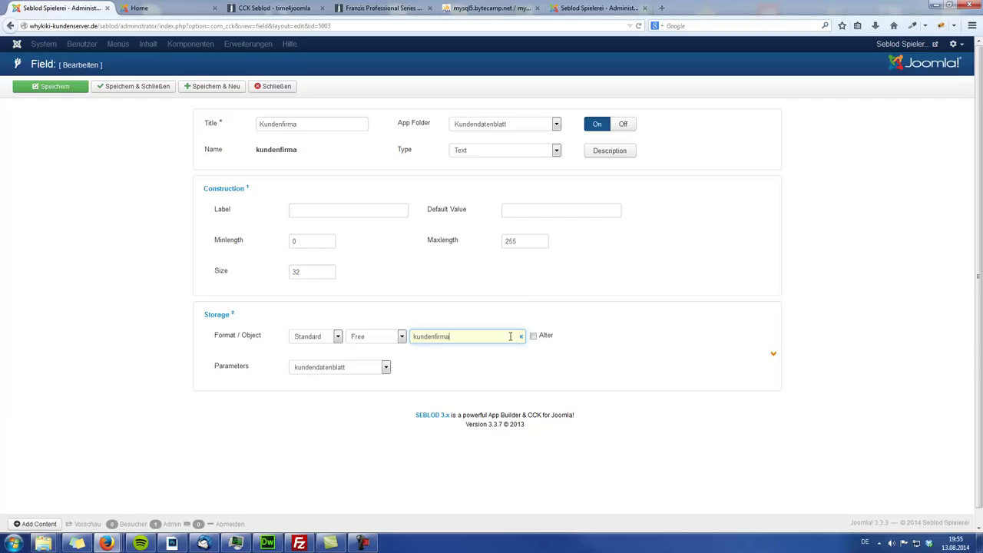
Enable Alter for the Kundenfirma storage with type Varchar (255) and mode A, and save the field.
left_click(533, 336)
left_click(675, 338)
left_click(678, 357)
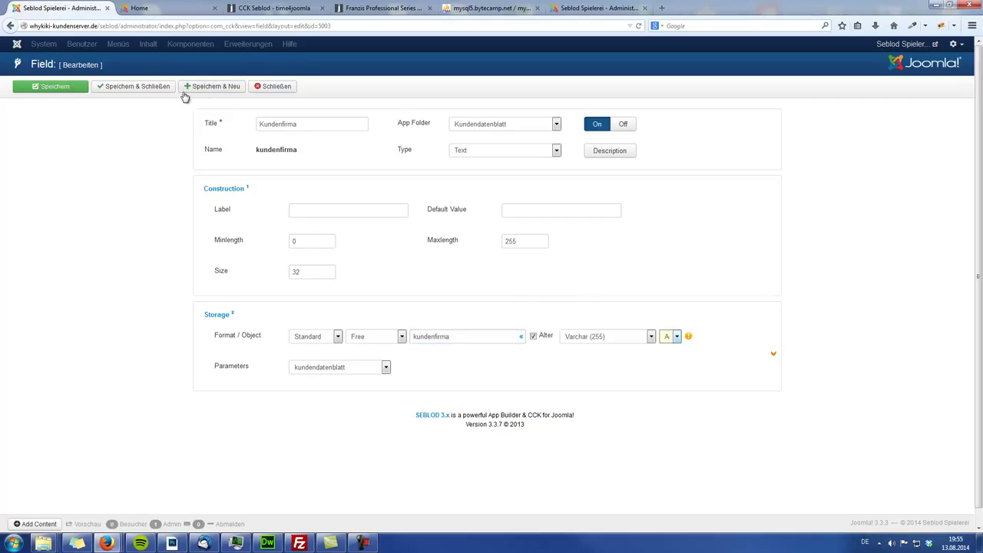
left_click(66, 88)
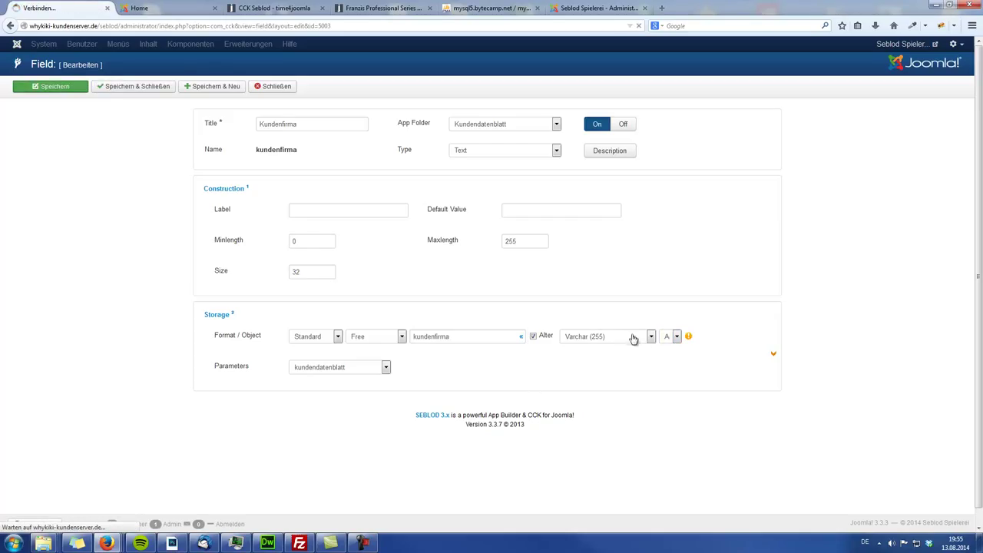
Reload the kundendatenblatt table in phpMyAdmin to check for the kundenfirma column, and return to the Kundenfirma field in Joomla.
left_click(476, 8)
left_click(52, 507)
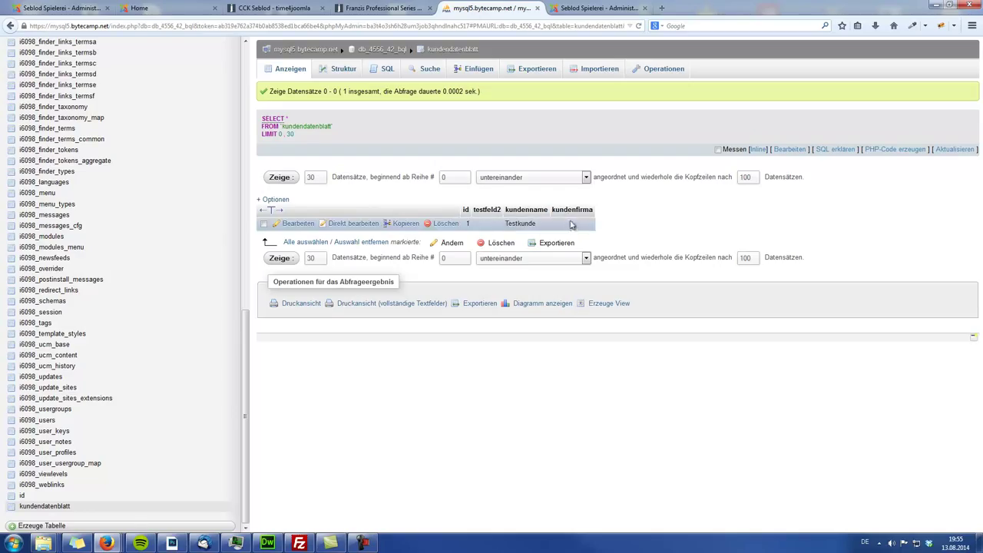
left_click(52, 7)
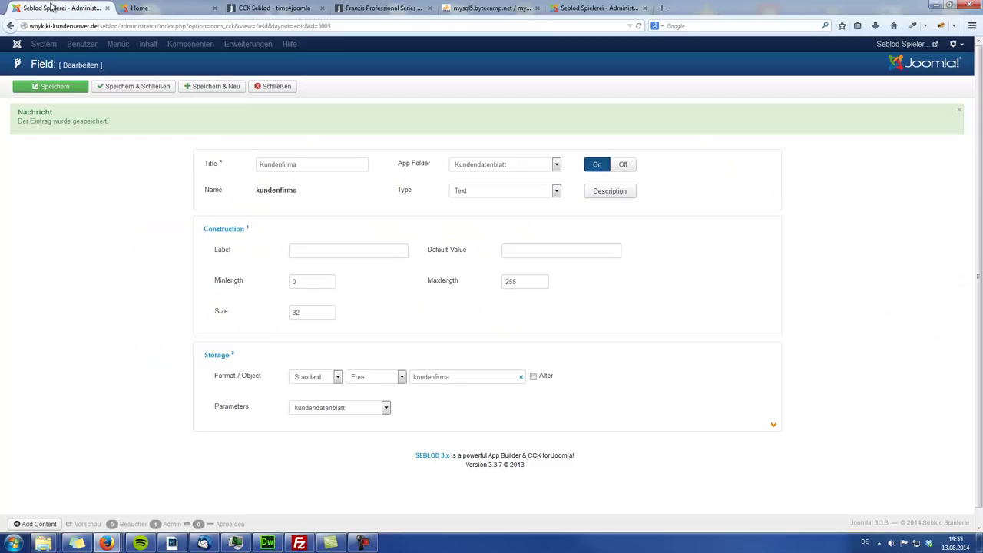
Open the Testfirma article from the article list, enter Testfirma as Kundenfirma, and save and close it.
left_click(584, 8)
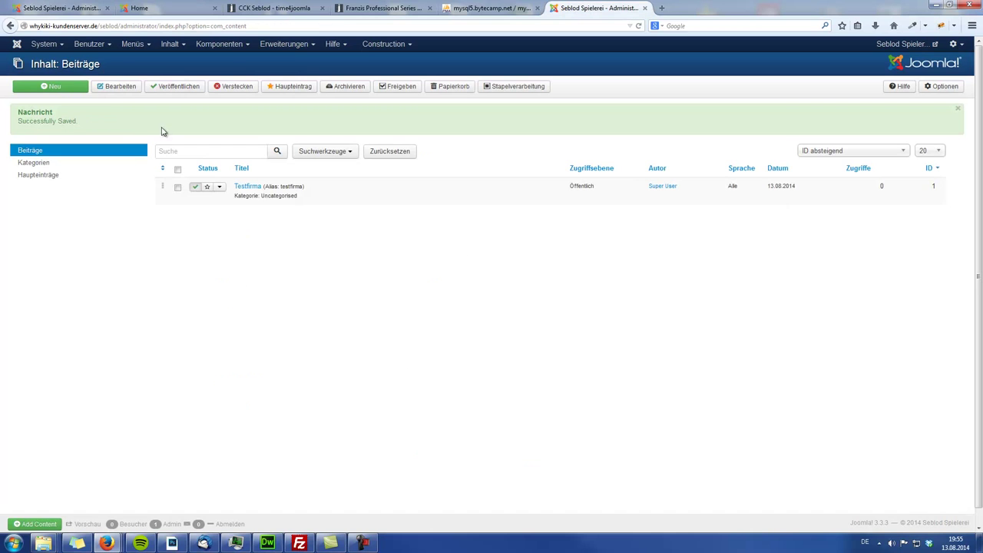
left_click(247, 188)
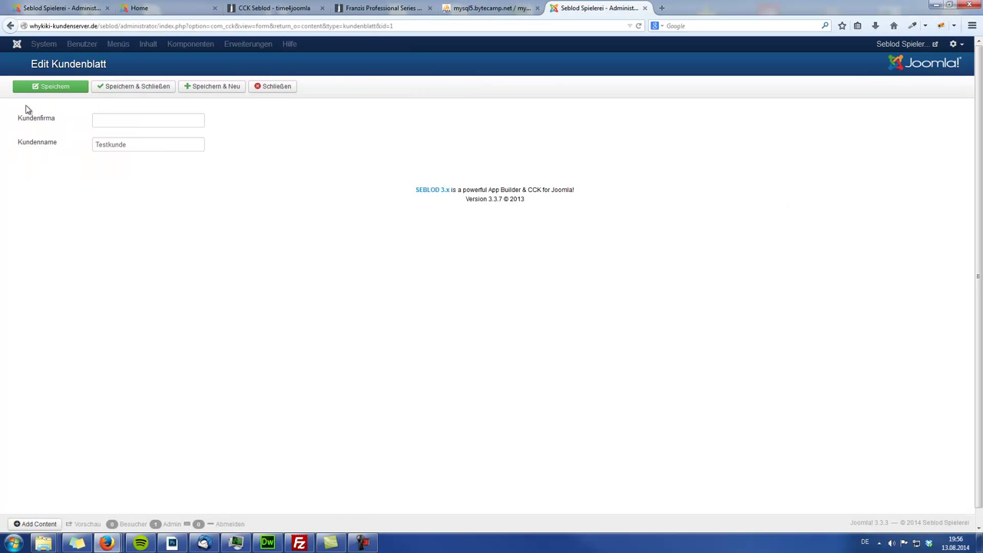
left_click(123, 120)
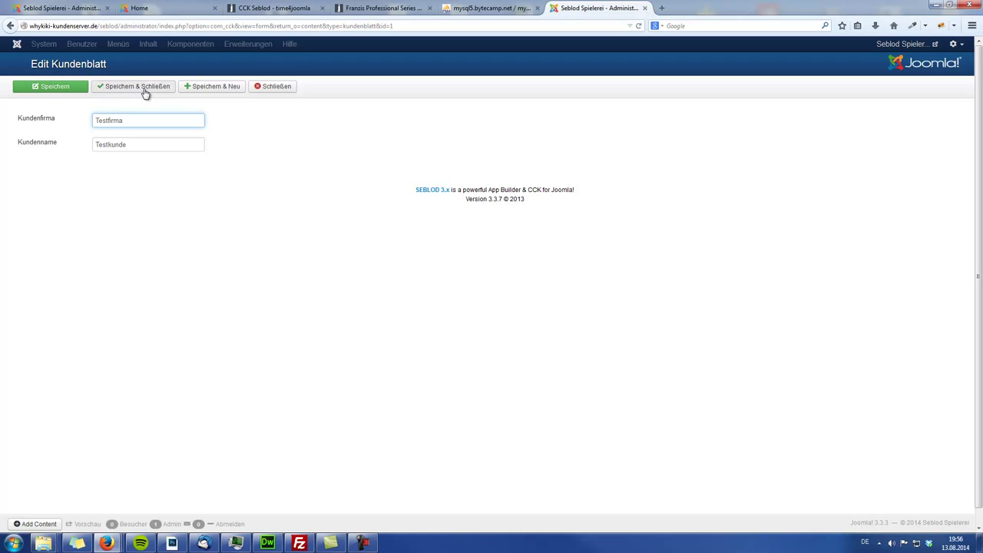
left_click(145, 91)
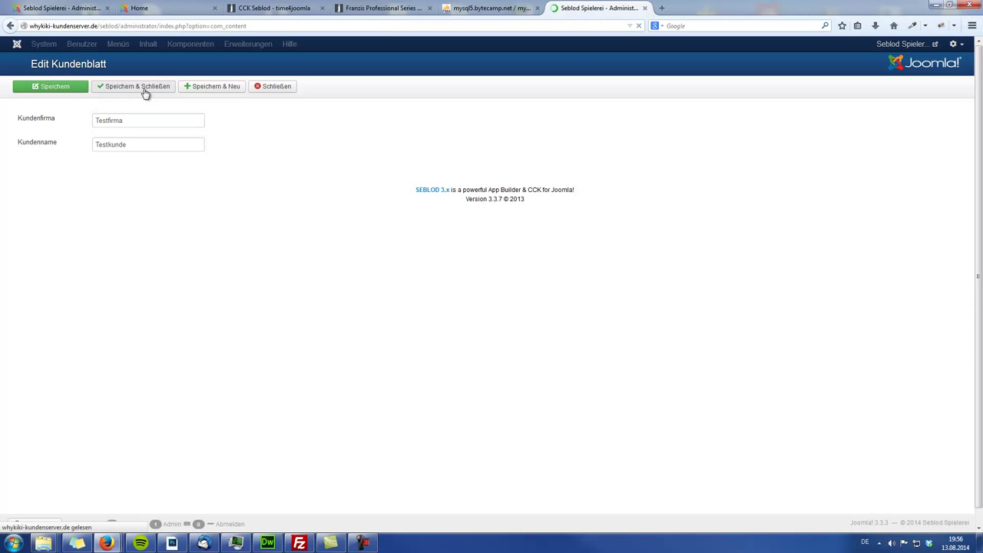
Create a new Kundenblatt with Testfirma 2 as Kundenfirma and Testkunde 2 as Kundenname, and save and close it.
left_click(61, 85)
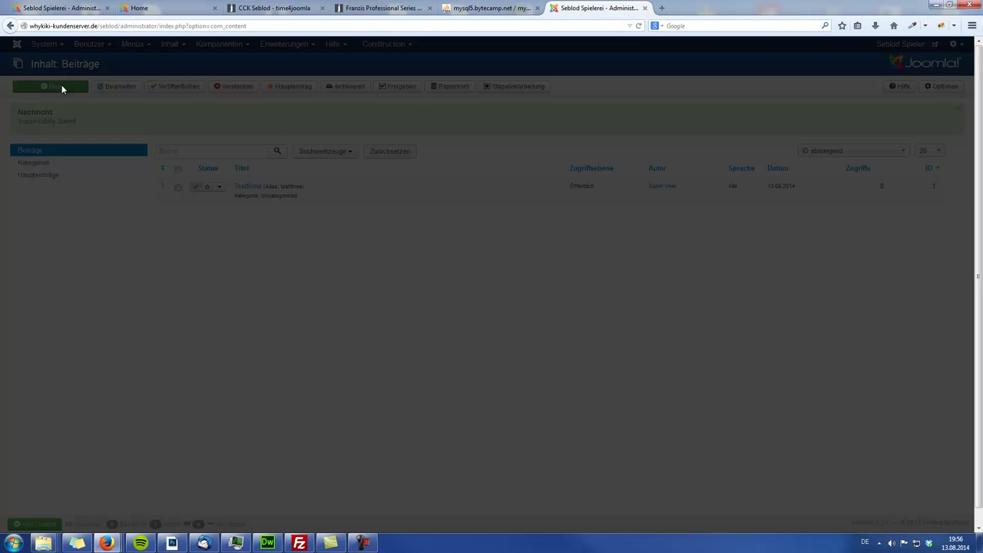
left_click(463, 151)
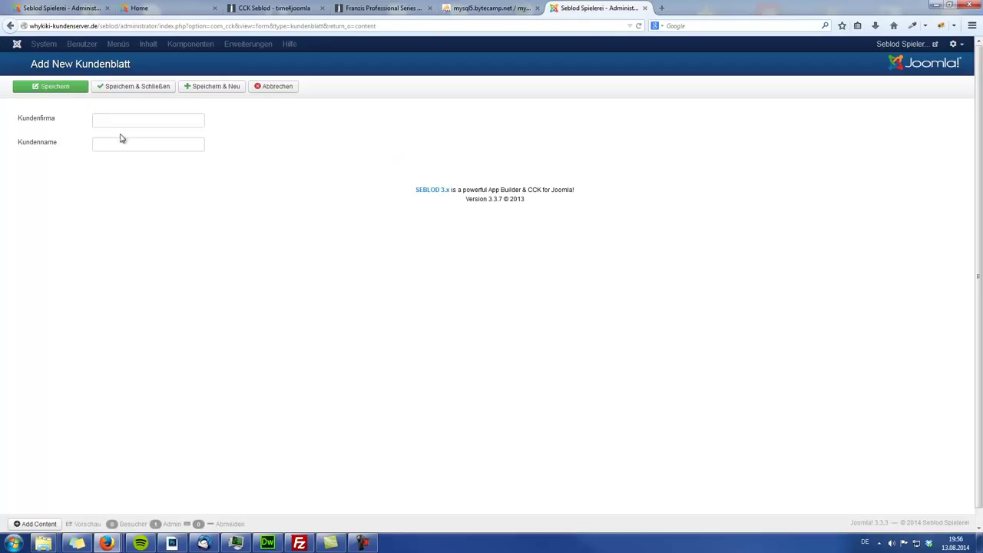
left_click(128, 121)
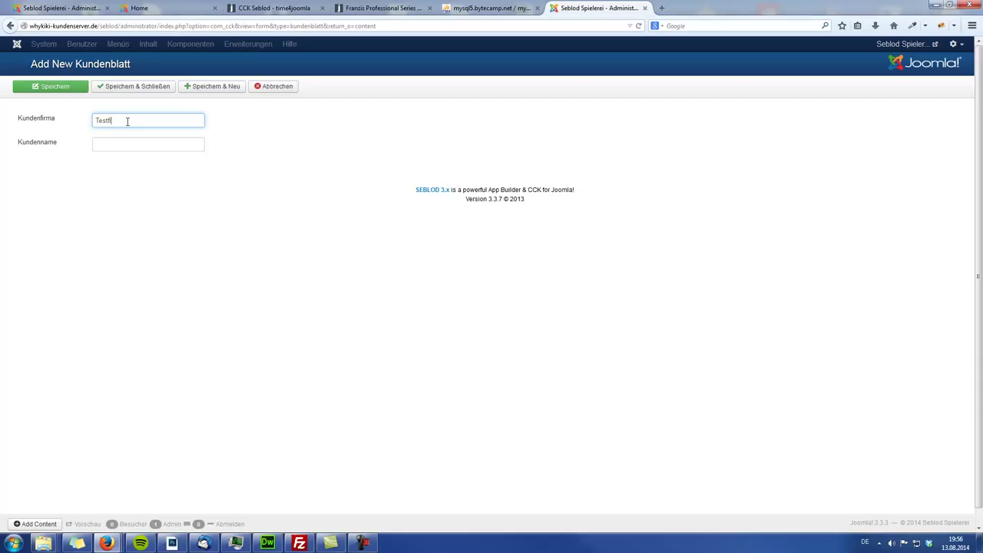
key("Tab")
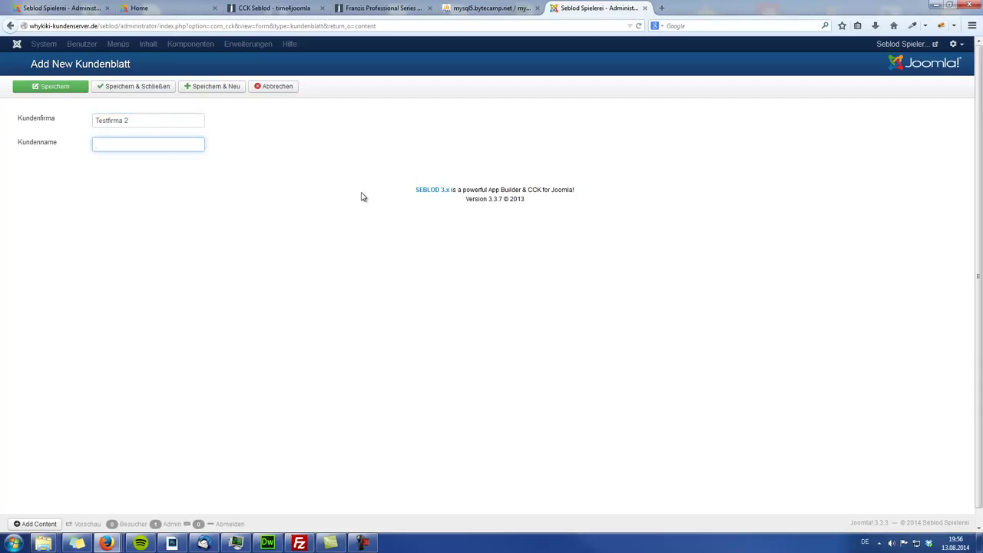
type("Testkunde 2")
left_click(132, 87)
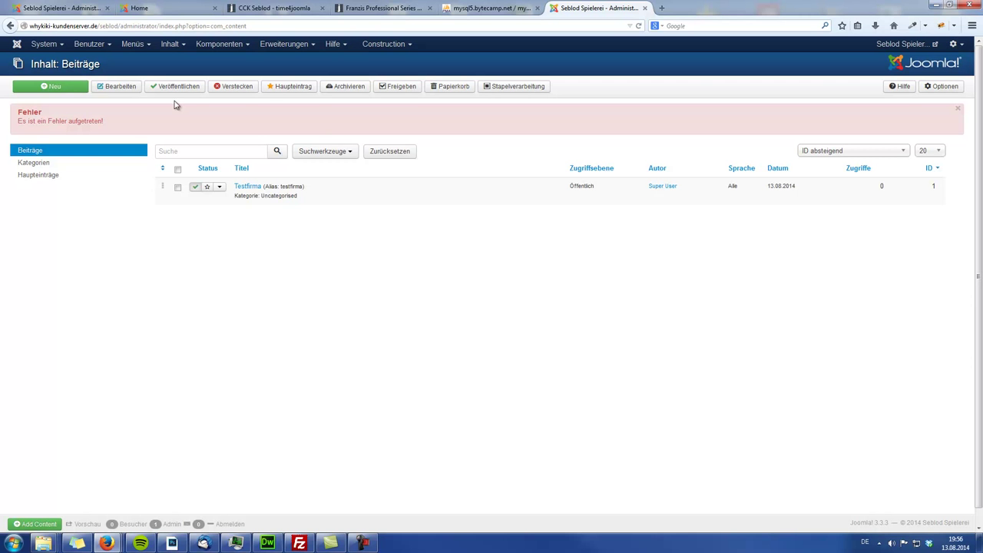
Reload the kundendatenblatt table in phpMyAdmin to check for the new record, and return to the Joomla article list.
left_click(496, 8)
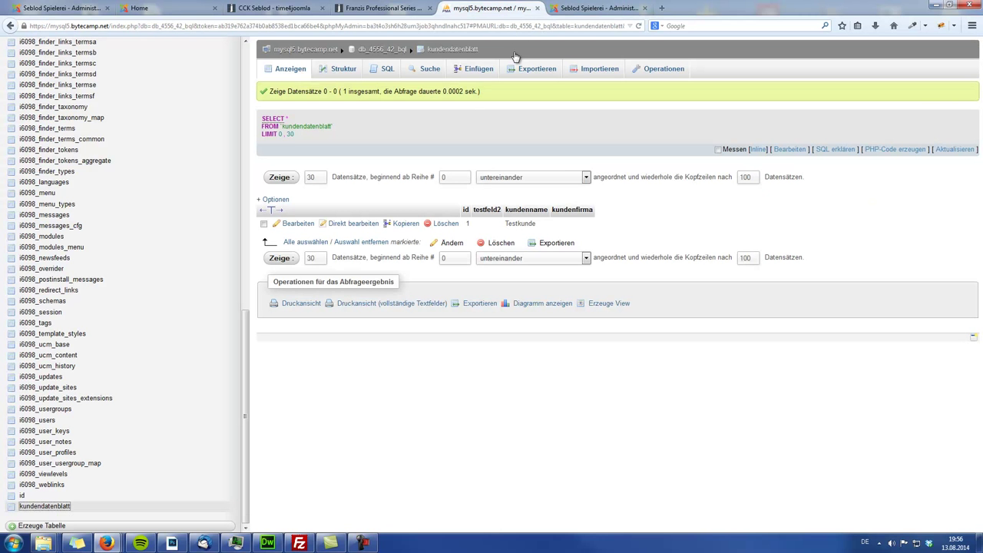
left_click(50, 508)
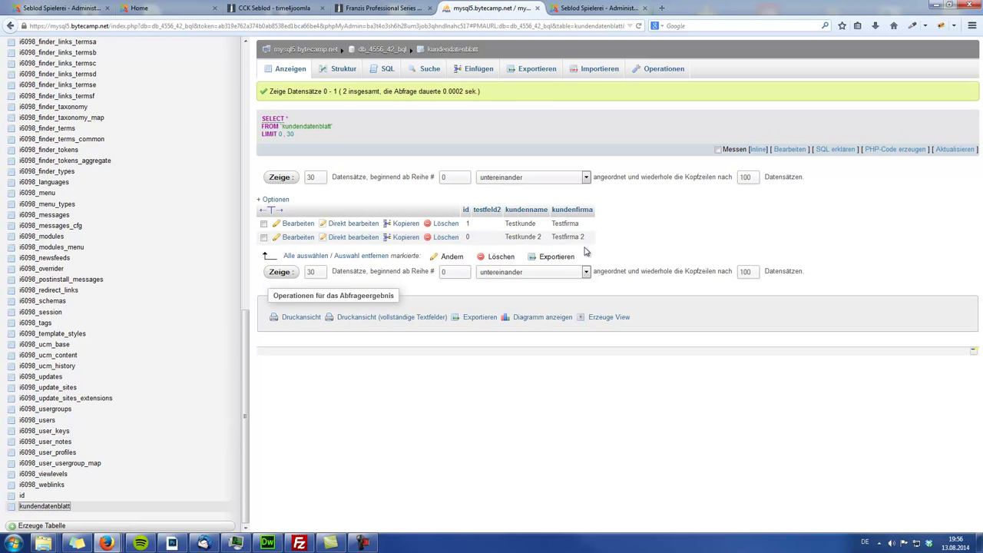
left_click(60, 8)
left_click(163, 10)
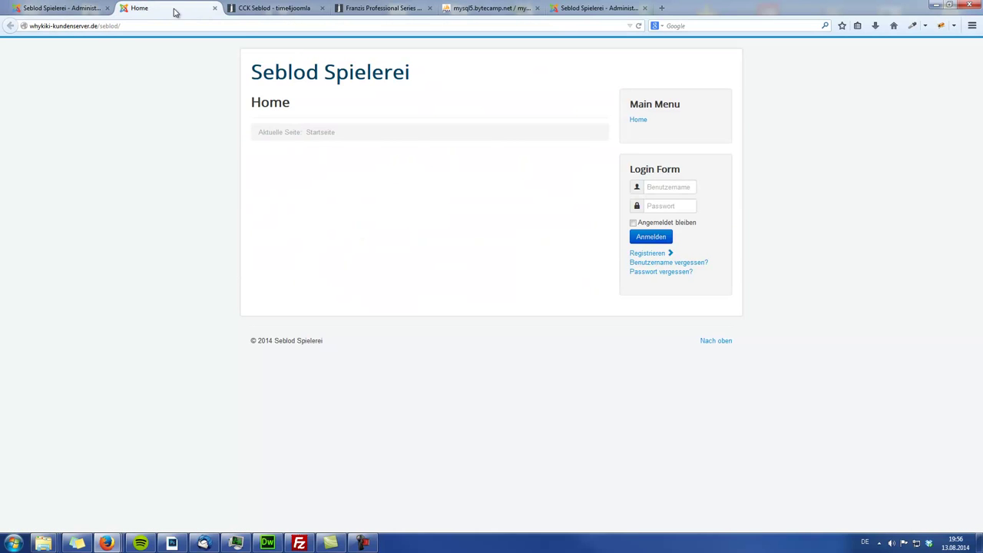
left_click(602, 10)
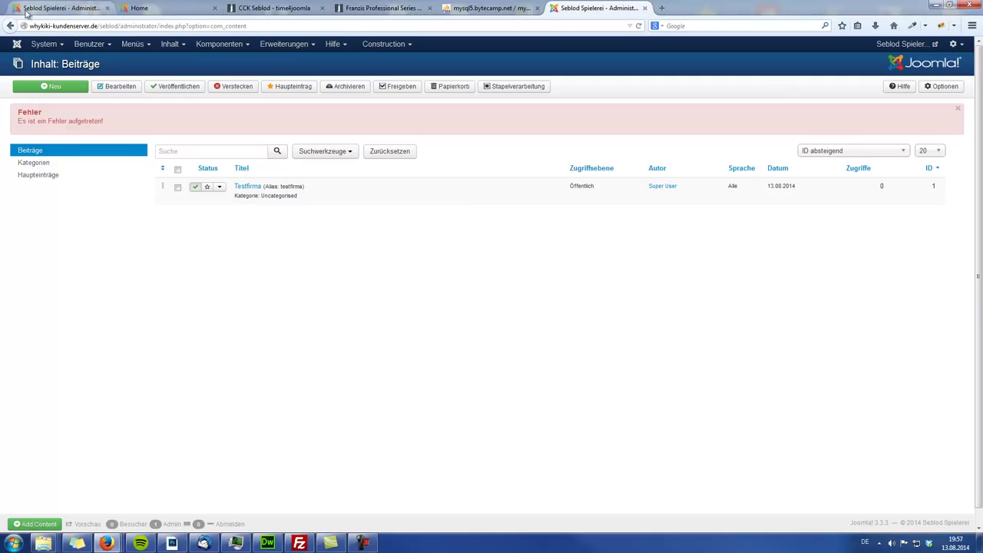
Set the Kundenfirma field's storage object to Article with title as column name, and save and close the field.
left_click(61, 8)
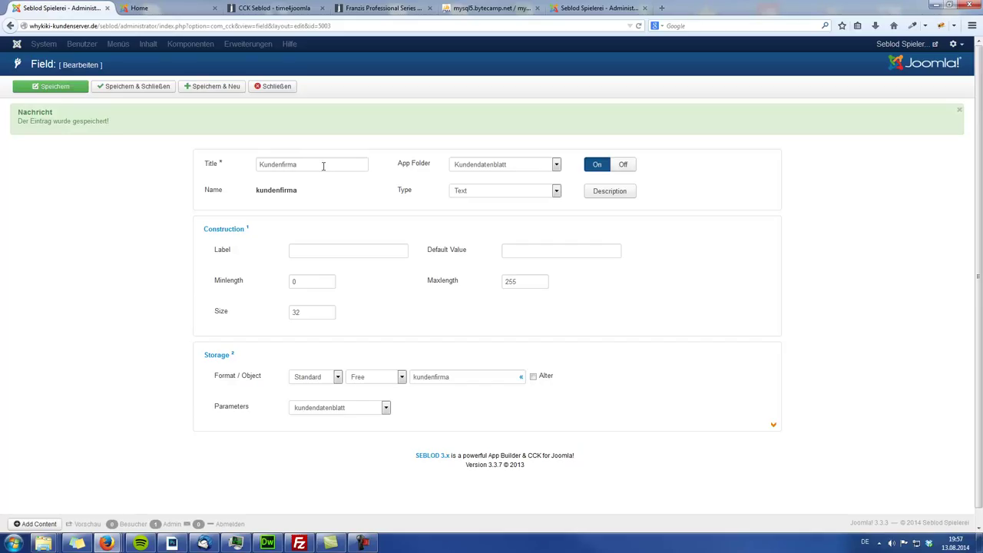
left_click(372, 377)
left_click(372, 405)
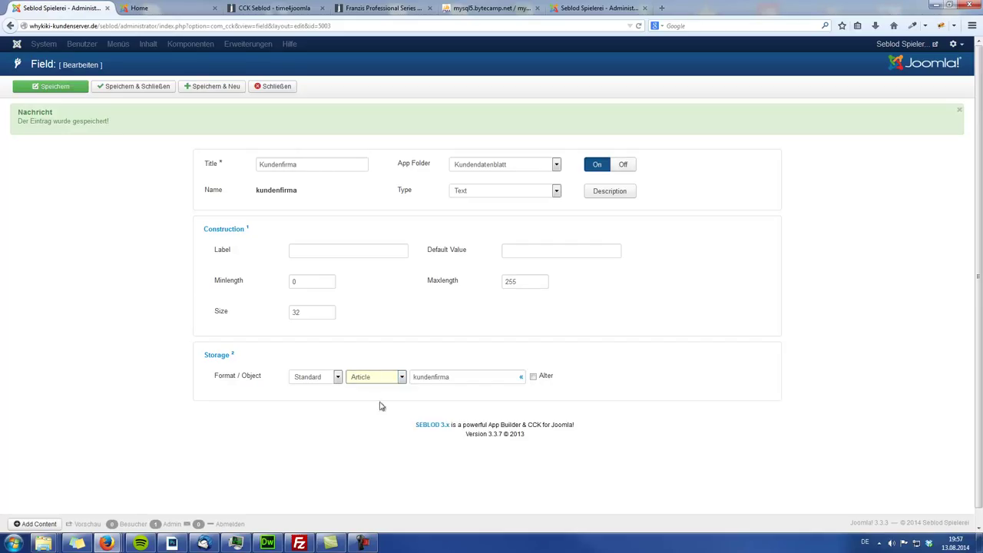
double_click(483, 377)
type("title")
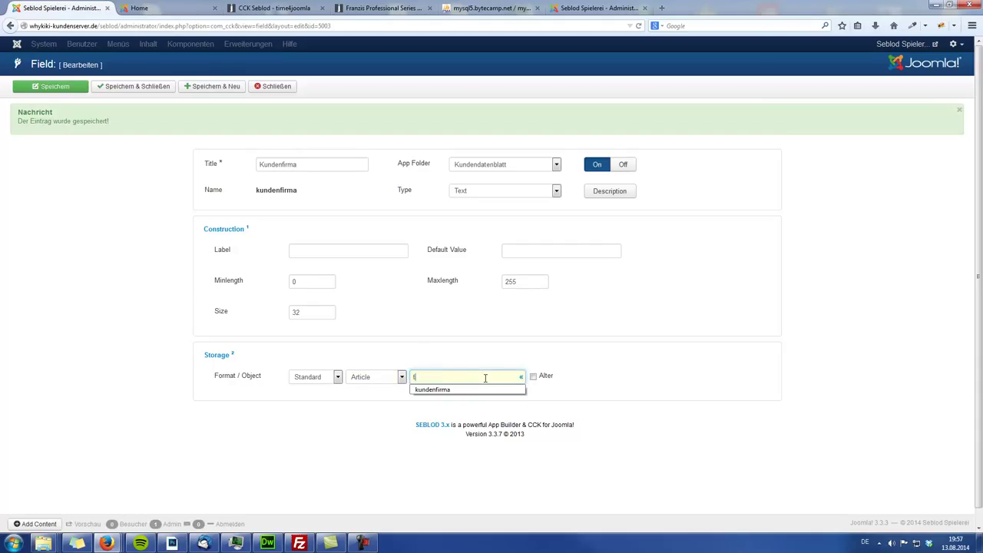
left_click(483, 350)
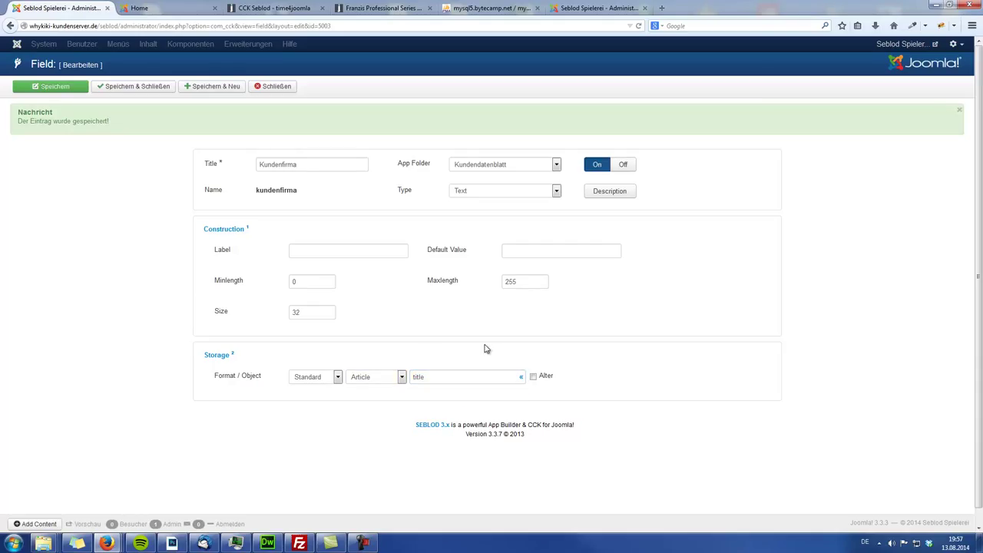
left_click(152, 88)
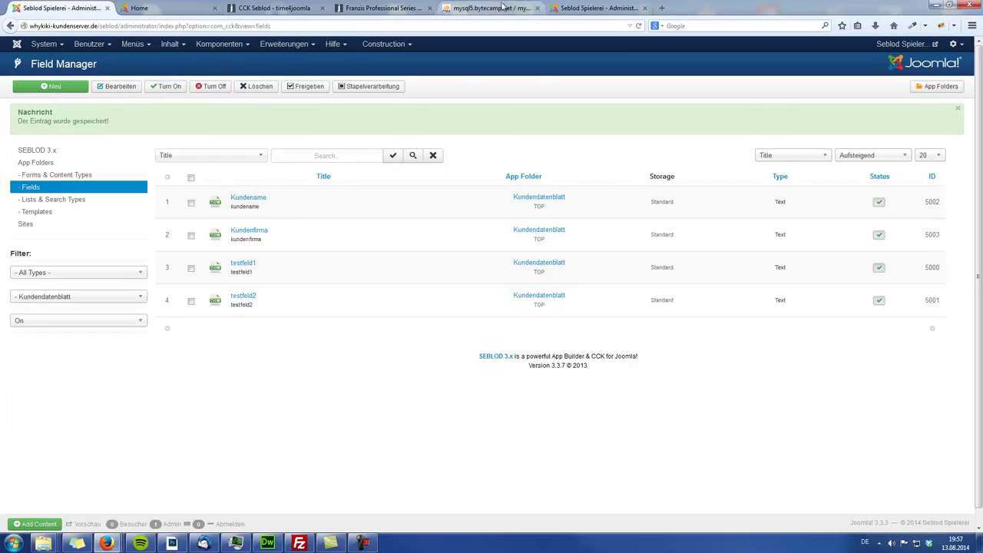
Compare the Joomla article list with the records of the kundendatenblatt table in phpMyAdmin, and return to the article list.
left_click(611, 10)
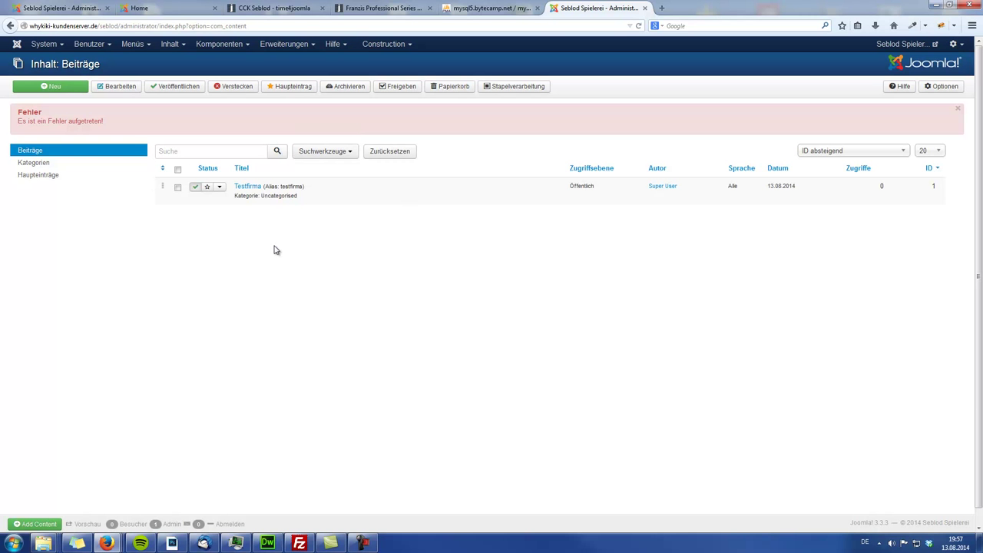
left_click(459, 7)
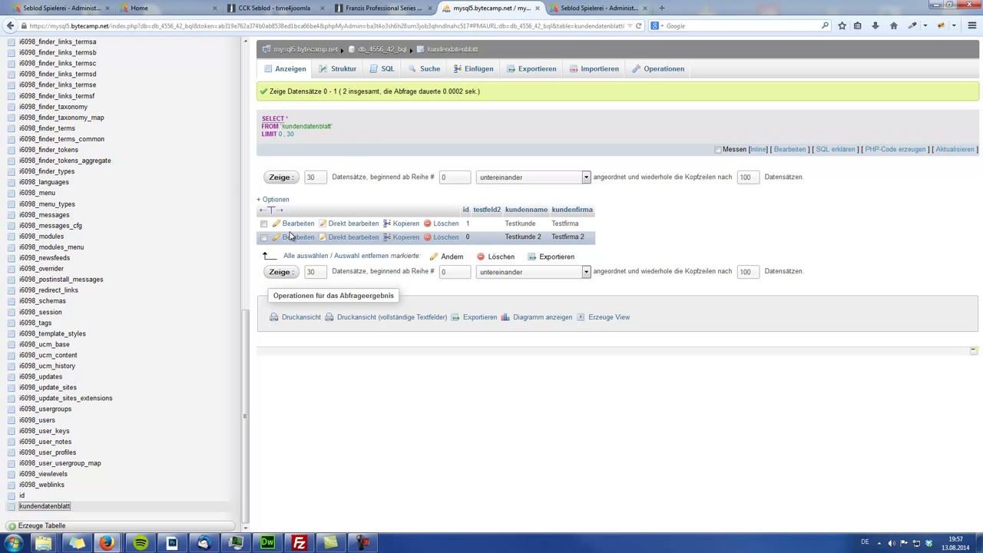
left_click(586, 8)
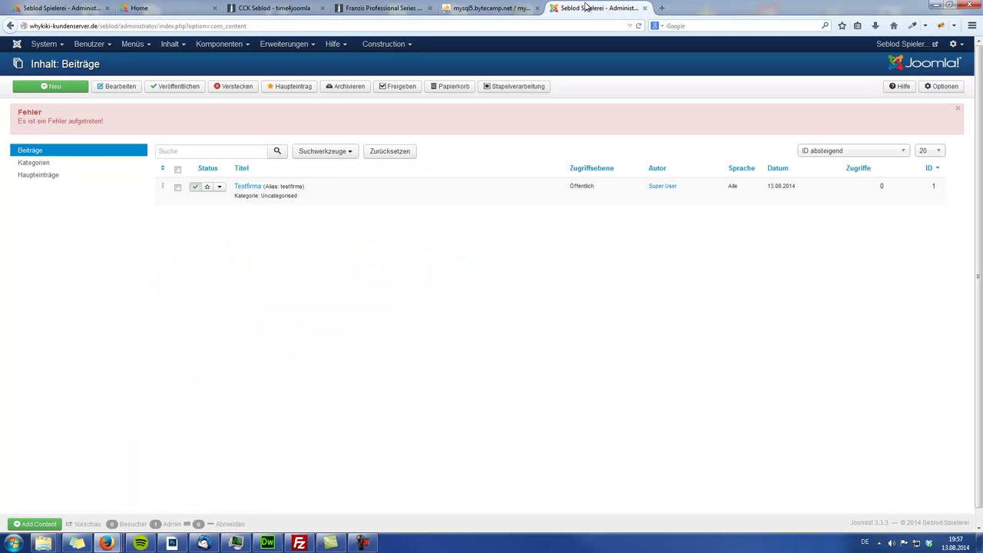
Create another Kundenblatt with Testkunde 3 as Kundenfirma and begin its Kundenname with Testkunde.
left_click(55, 86)
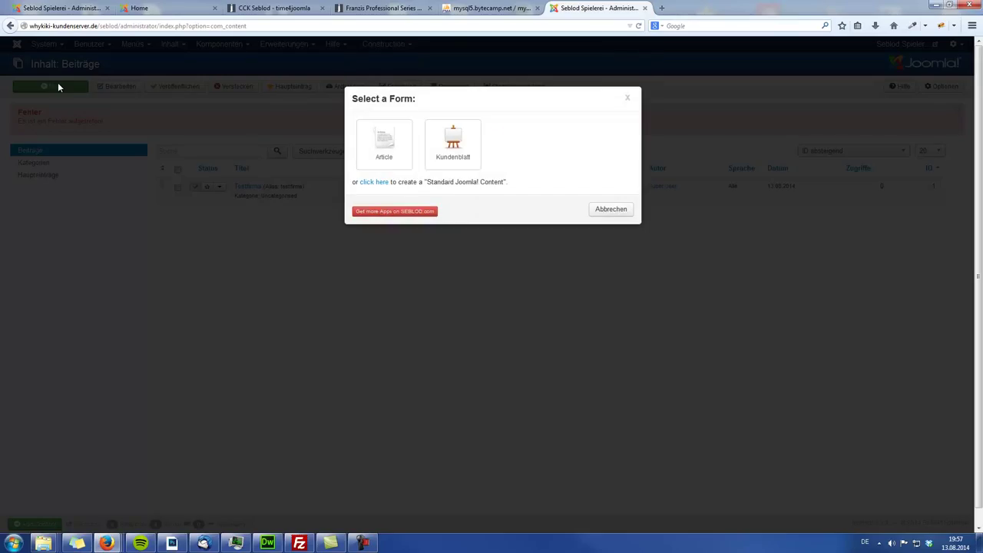
left_click(463, 156)
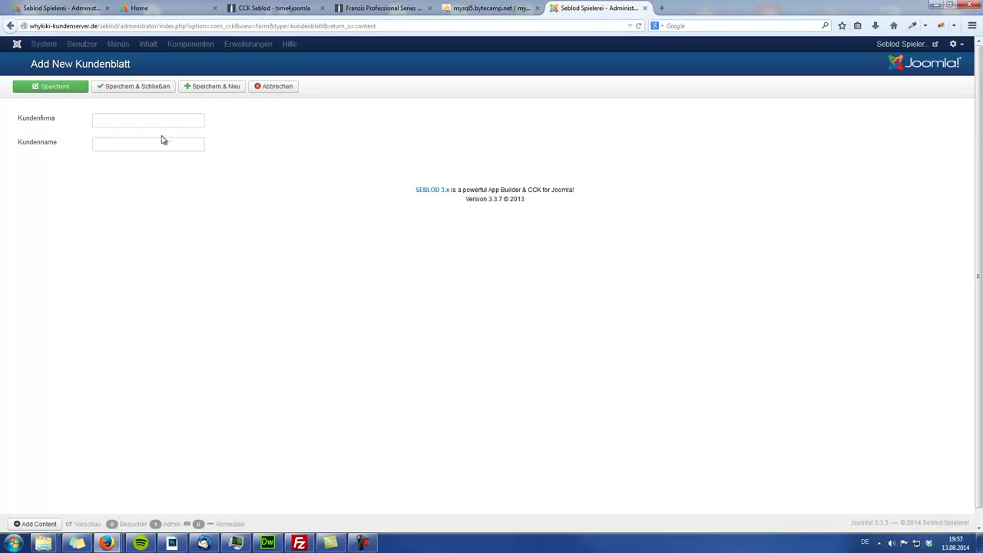
left_click(150, 122)
key("Tab")
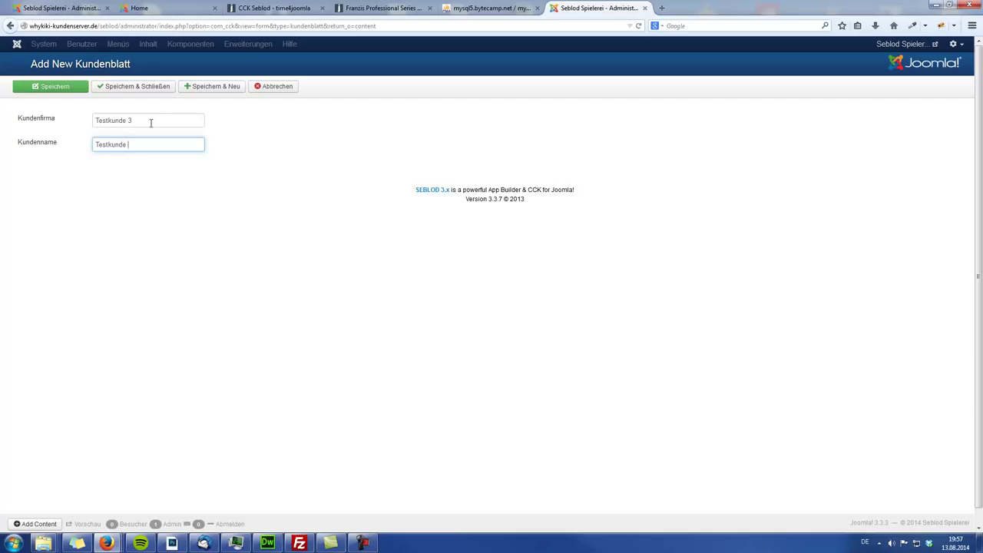
Change the Kundenfirma of the new Kundenblatt to Testfirma 3, then save and close the entry.
left_click(156, 121)
key("BackSpace")
key("BackSpace")
key("BackSpace")
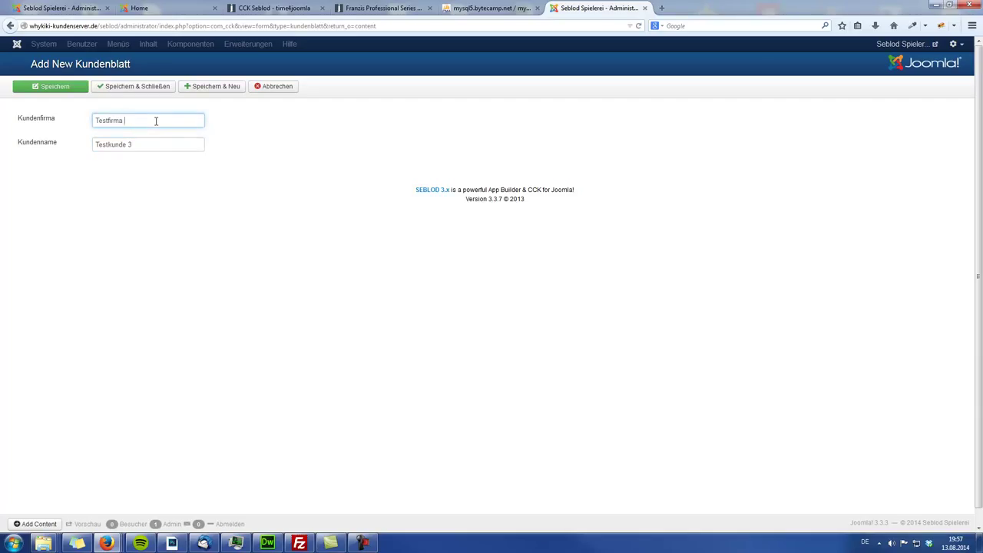
left_click(146, 90)
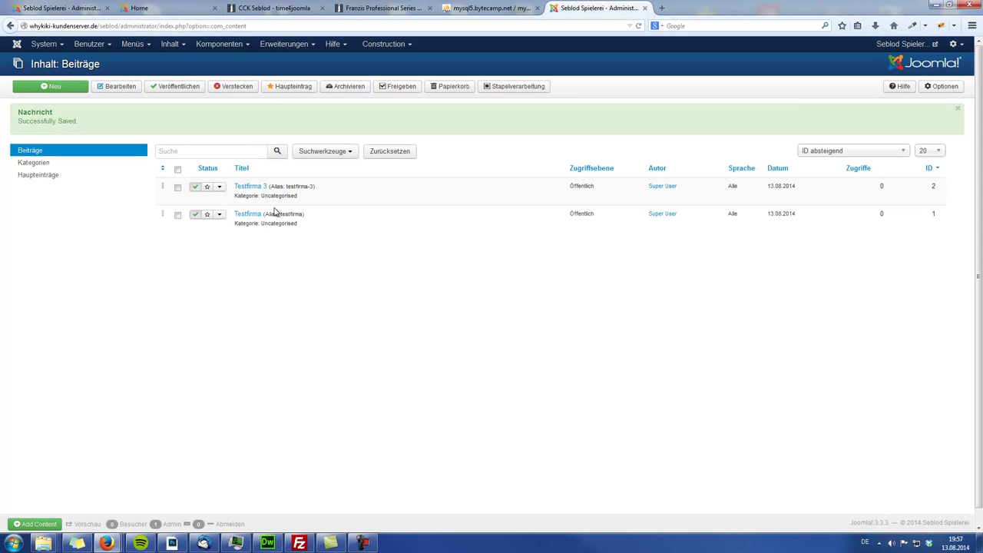
Switch to phpMyAdmin and examine the stored records in the kundendatenblatt and i6098_content tables.
left_click(492, 9)
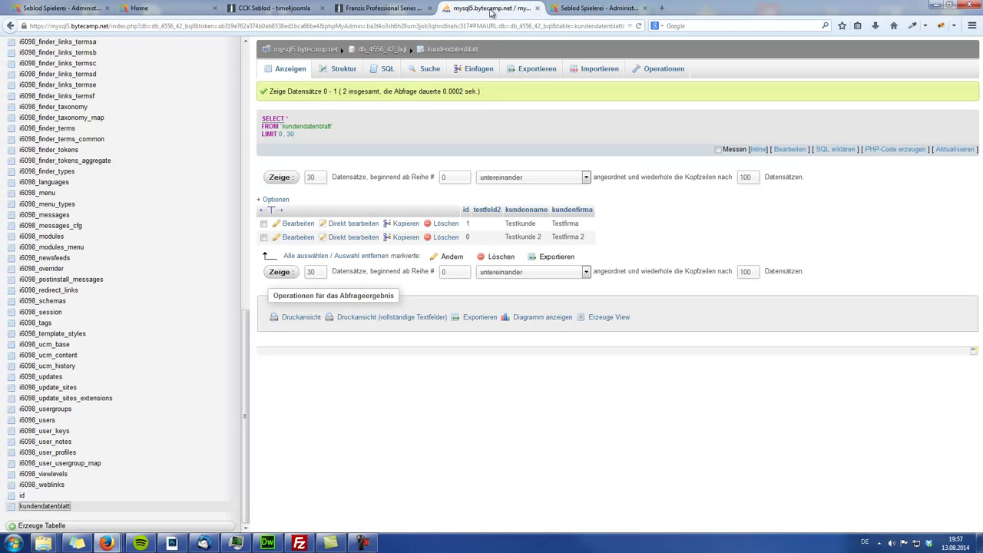
left_click(46, 508)
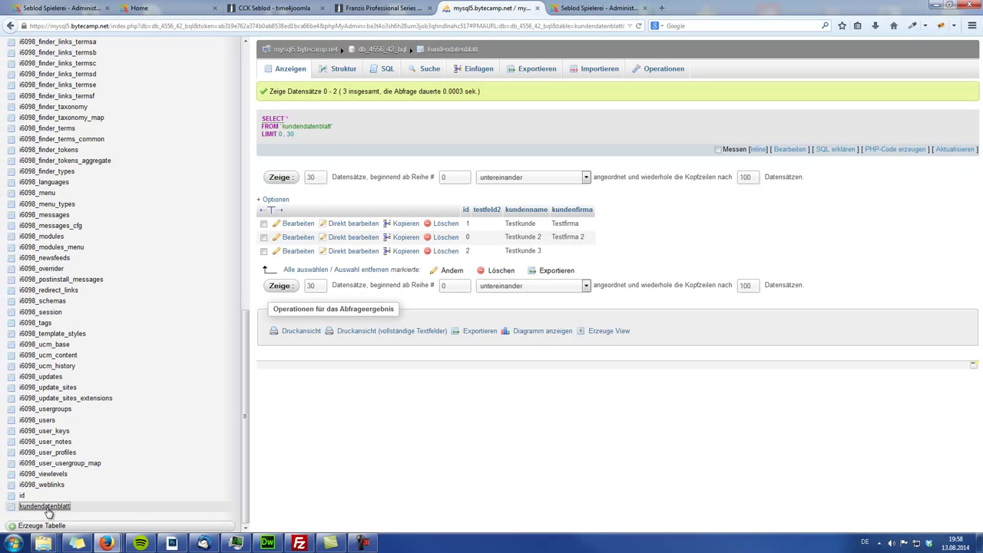
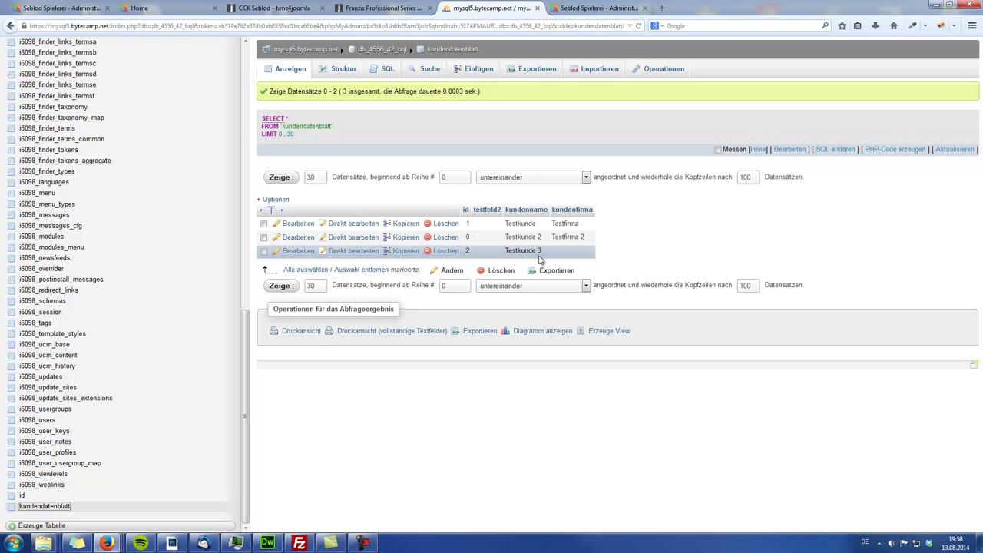
left_click_drag(249, 464, 247, 297)
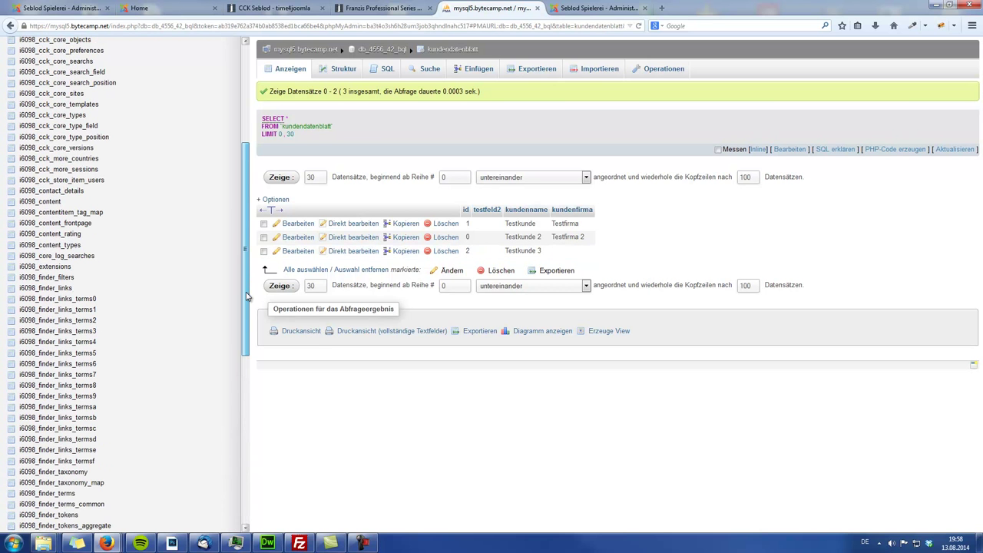
left_click(42, 202)
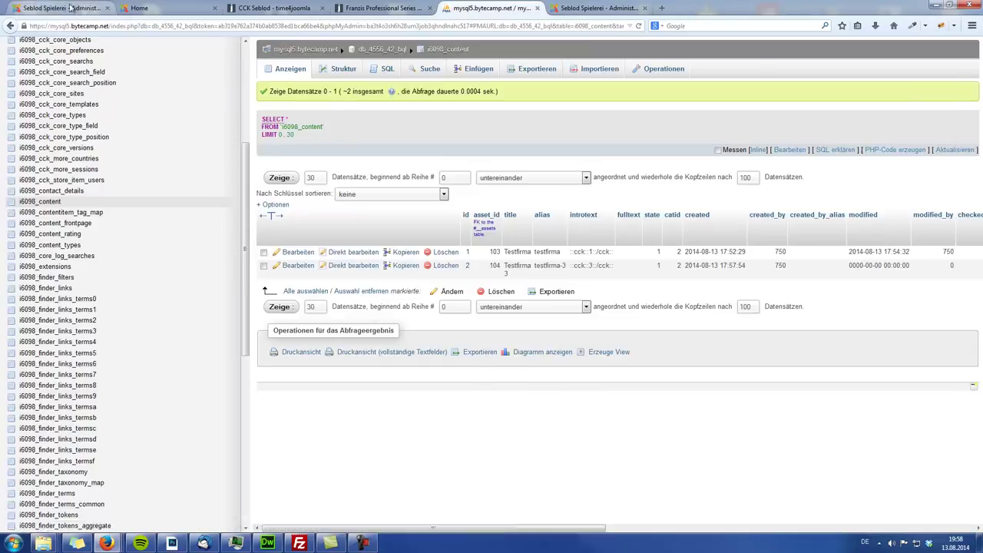
Return to the SEBLOD Field Manager and create a new field titled Kundenmail with the name kundenmail.
left_click(58, 8)
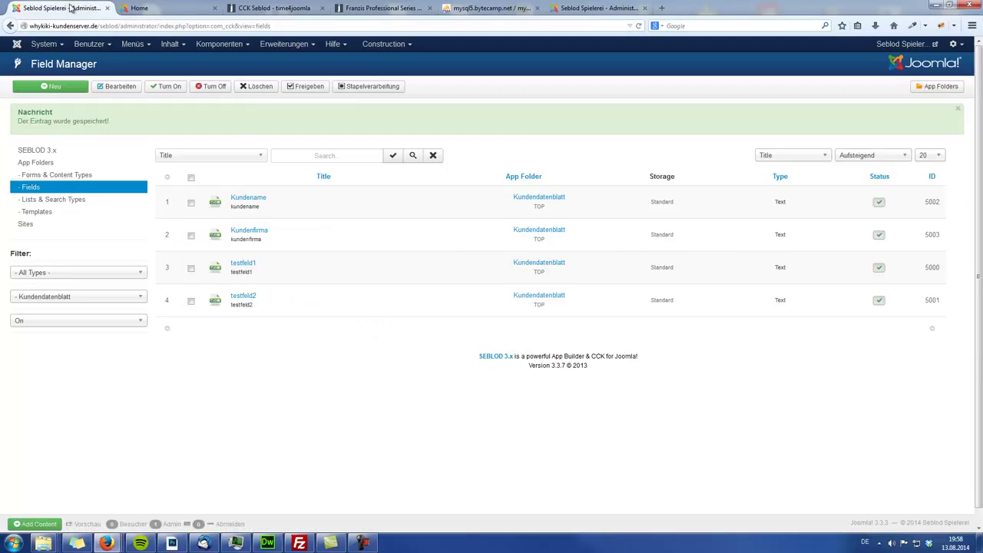
left_click(50, 189)
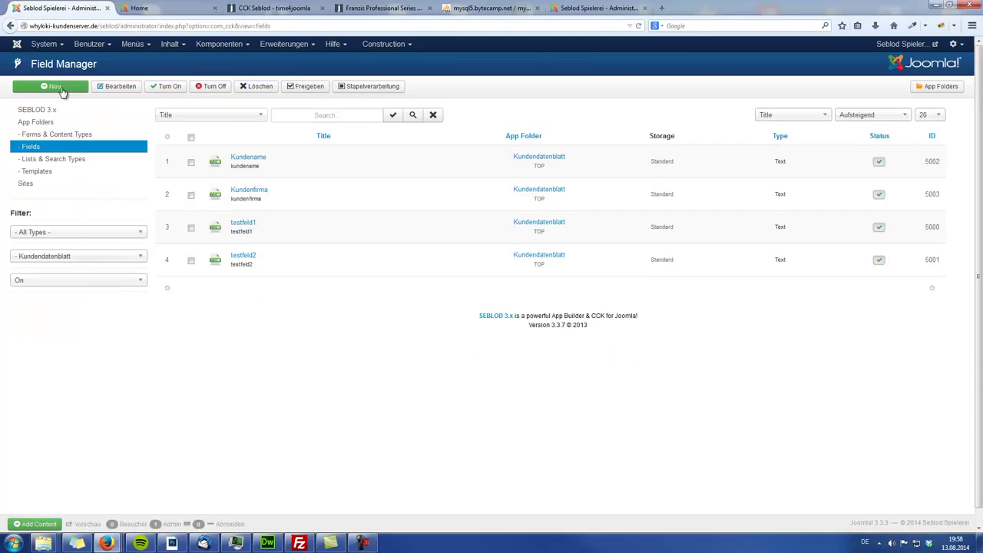
left_click(63, 91)
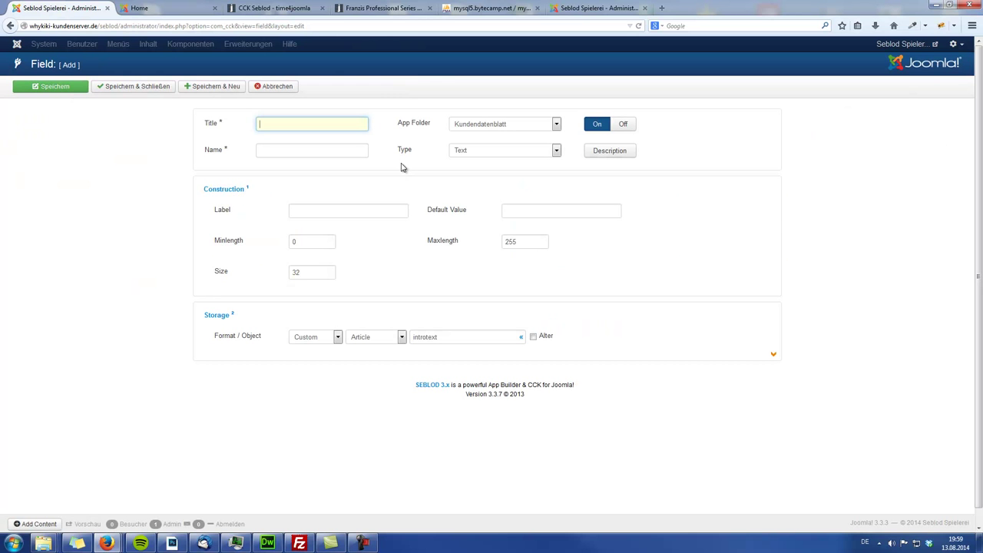
type("Kundenmail")
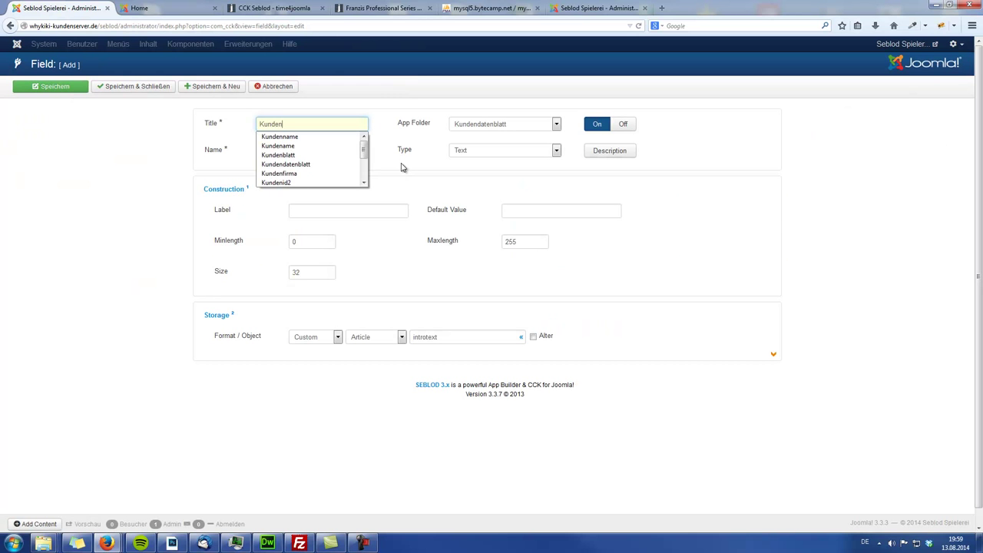
key("Tab")
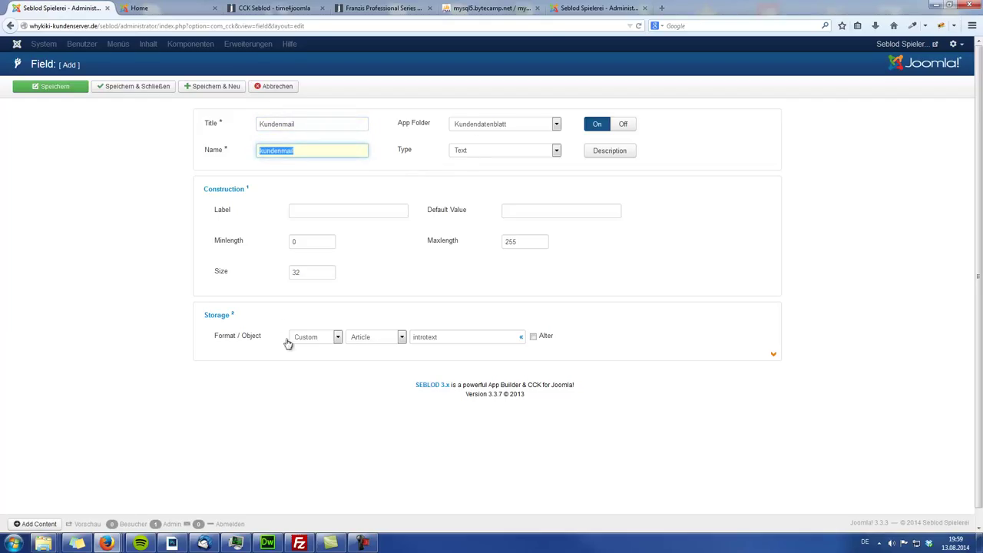
Set the Kundenmail field's storage to Standard format, Free object and the kundendatenblatt table.
left_click(318, 339)
left_click(377, 338)
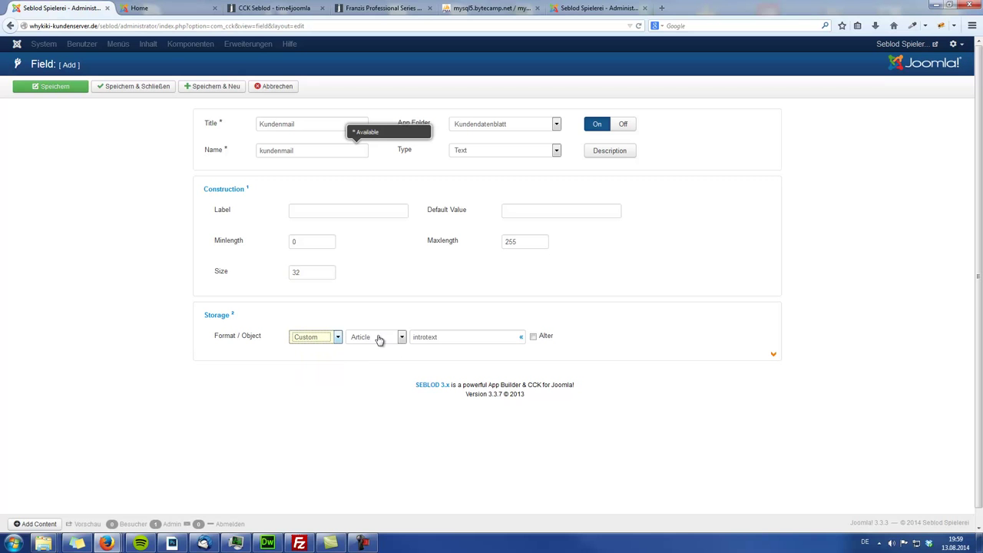
left_click(307, 338)
left_click(314, 374)
left_click(371, 340)
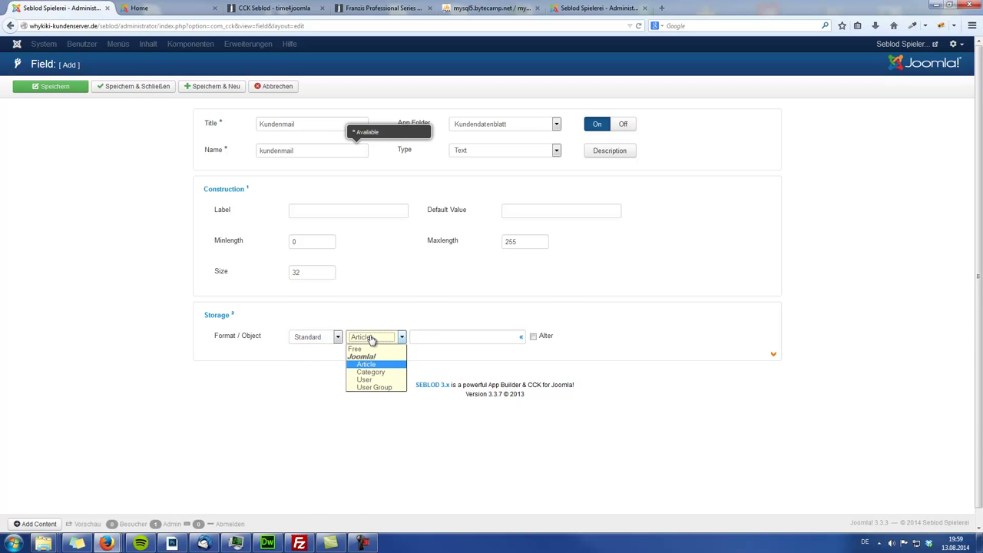
left_click(371, 346)
left_click(335, 369)
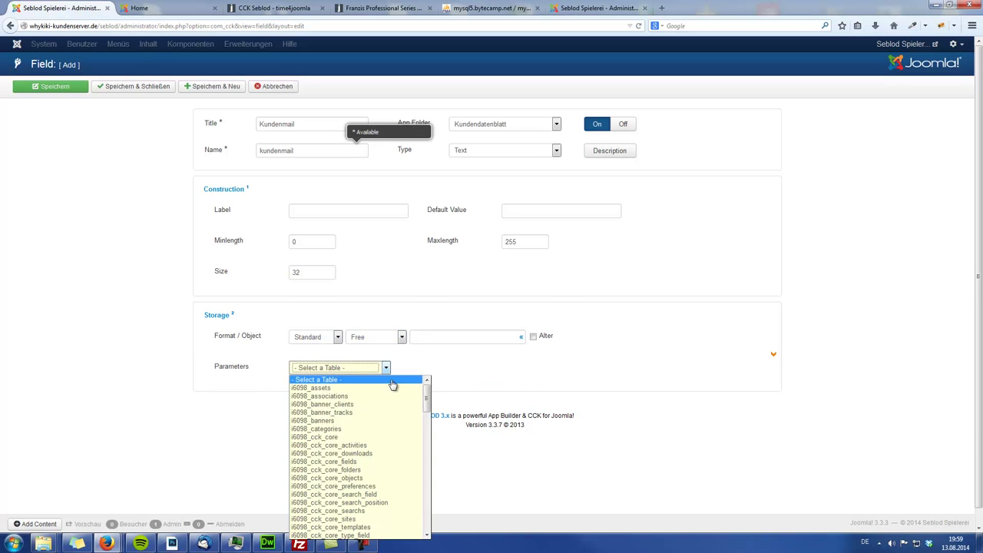
scroll(336, 477, "down", 10)
left_click(335, 535)
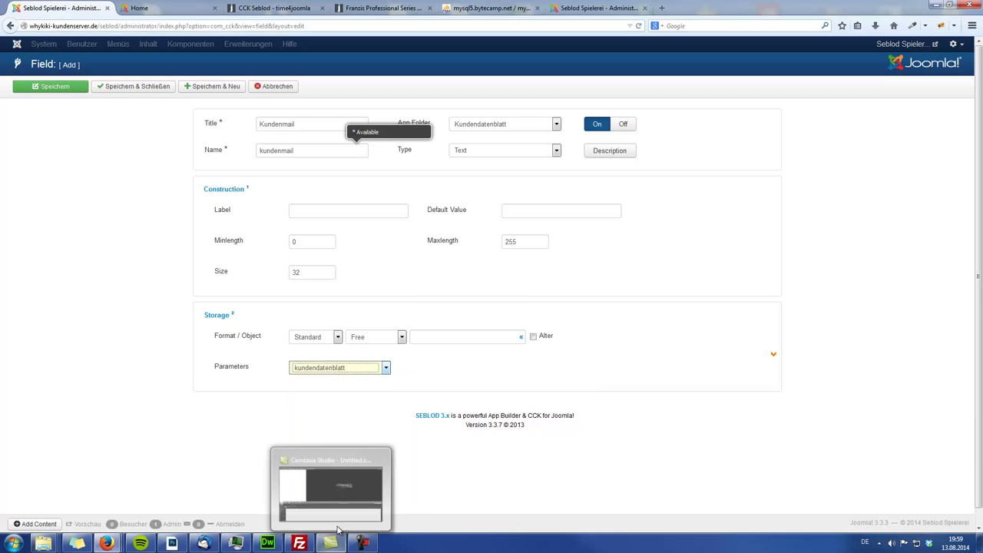
Use kundenmail as the storage column, enable Alter with Varchar (255) and option A, then save and start another field.
left_click(442, 340)
double_click(304, 146)
key("ctrl+c")
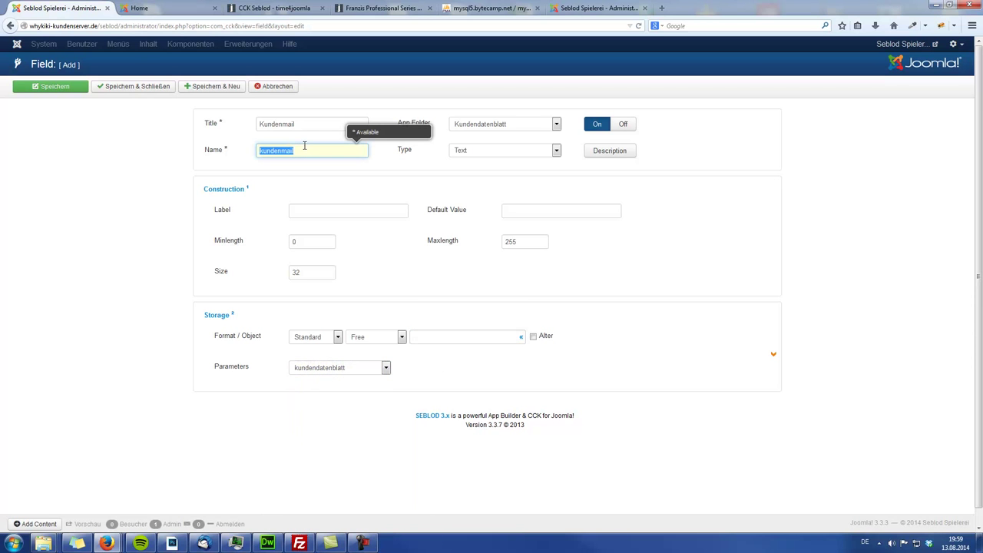
left_click(436, 338)
key("ctrl+v")
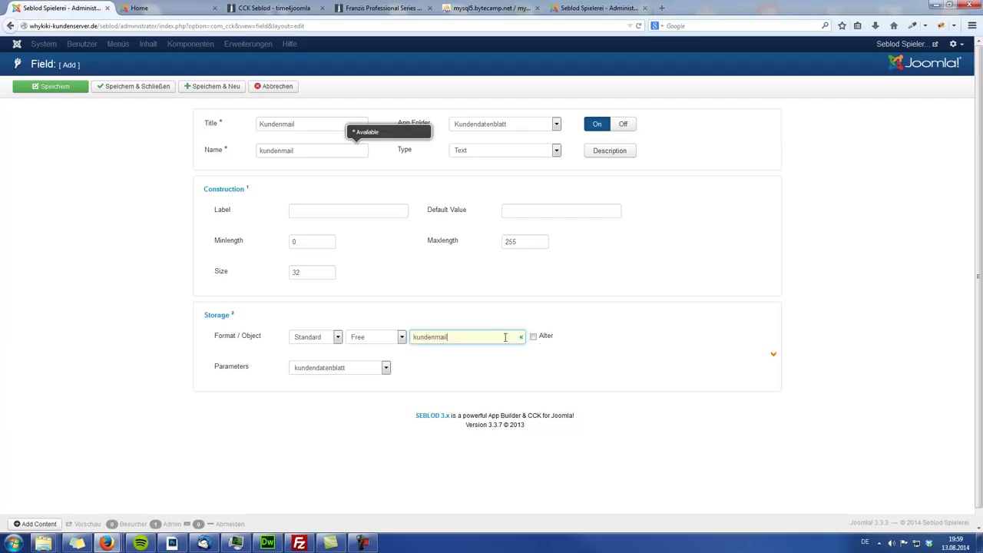
left_click(534, 339)
left_click(676, 336)
left_click(680, 362)
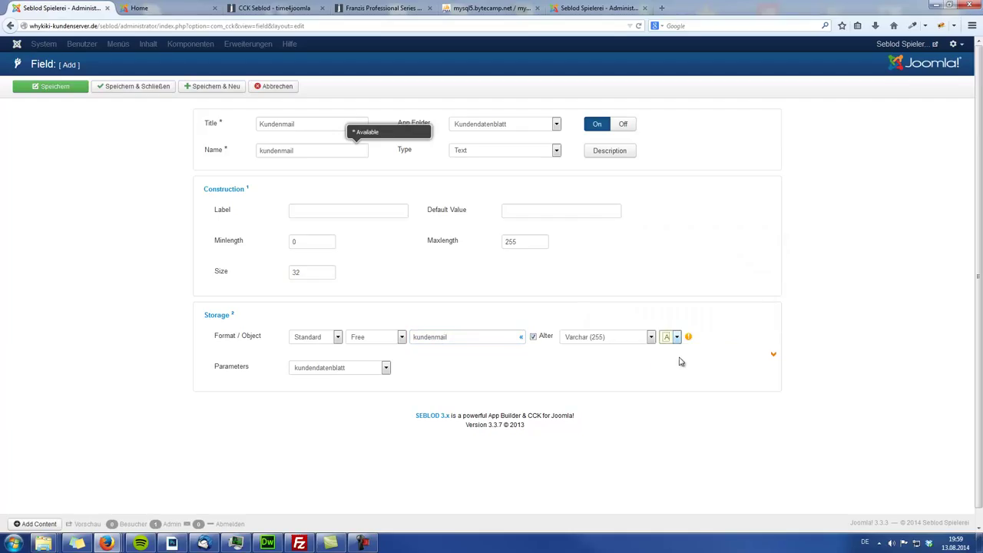
left_click(213, 86)
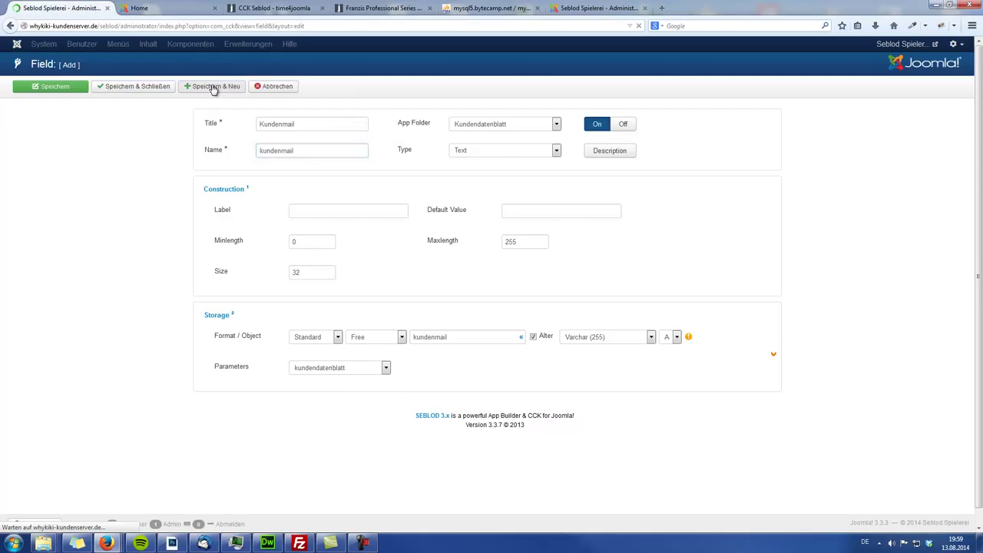
Title the new field Name des Agenten and set its storage to Standard, Free and the kundendatenblatt table.
type("Name des Agenten")
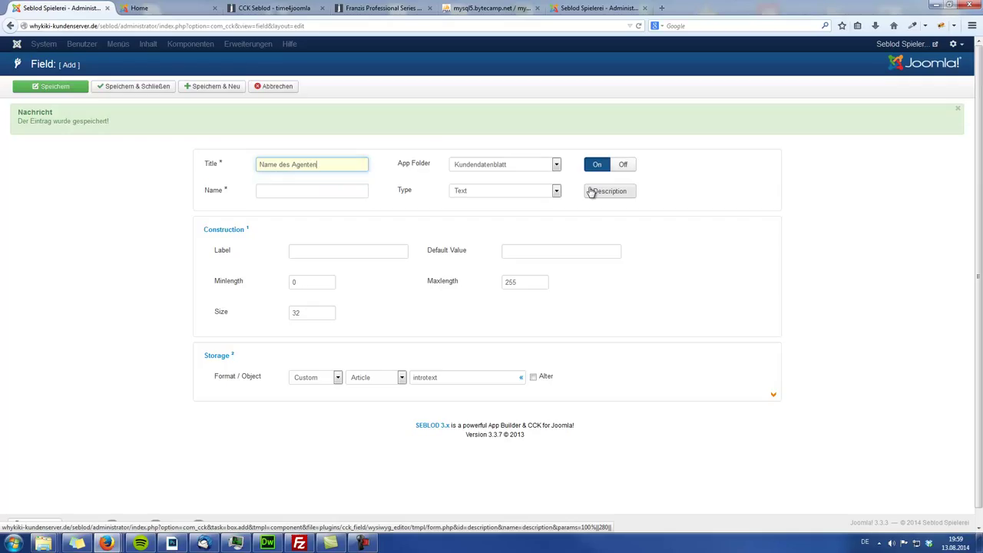
key("Tab")
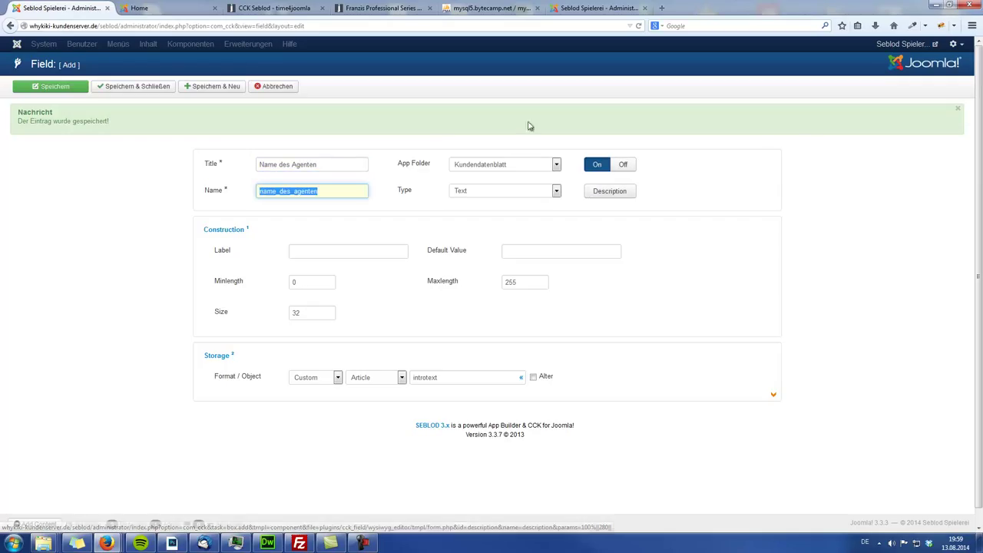
left_click(328, 379)
left_click(318, 413)
left_click(400, 378)
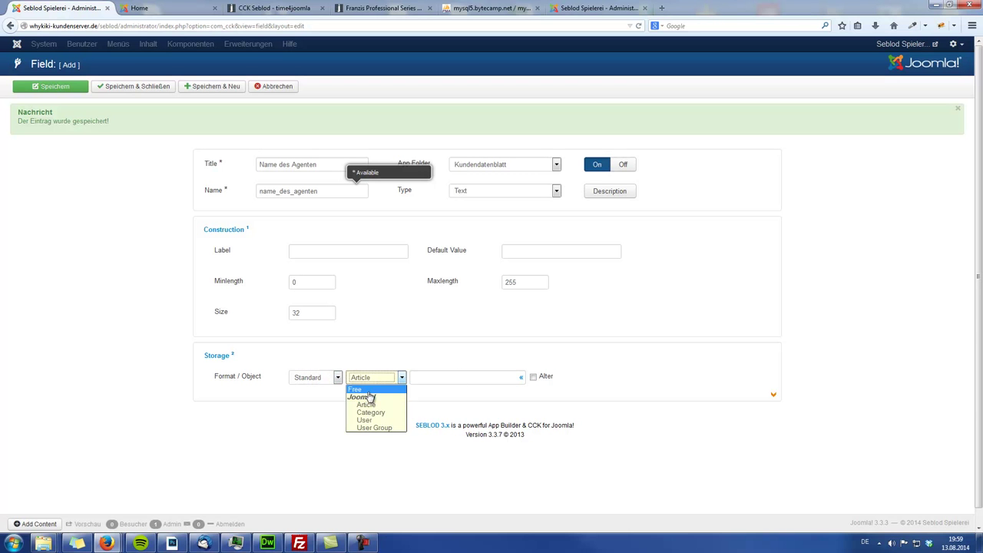
left_click(369, 395)
left_click(352, 410)
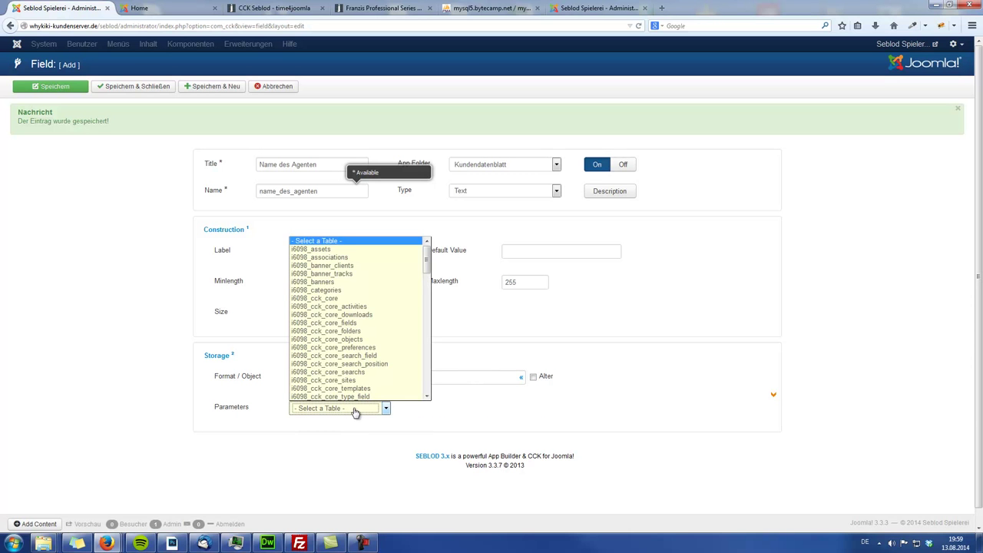
left_click_drag(426, 261, 420, 409)
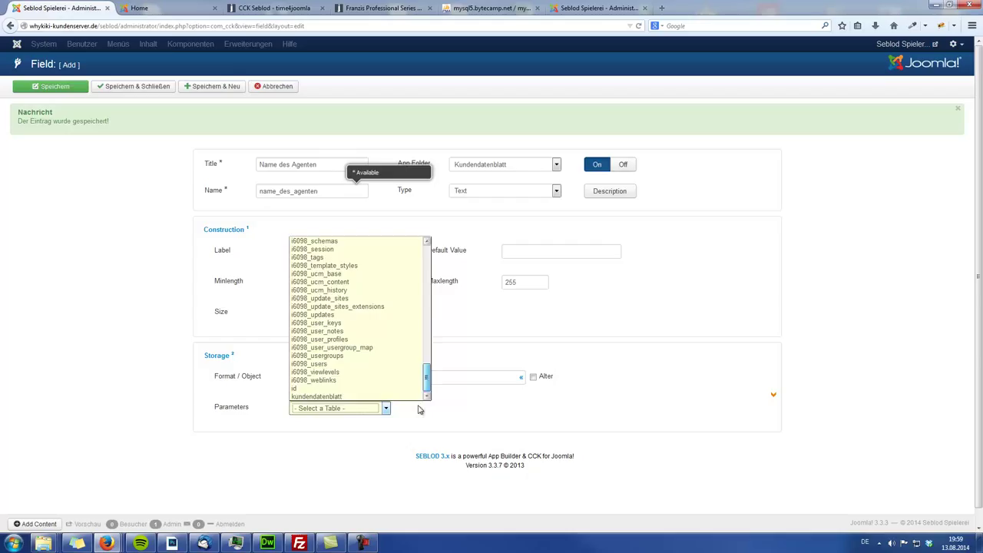
left_click(340, 398)
left_click_drag(328, 189, 176, 192)
left_click(177, 196)
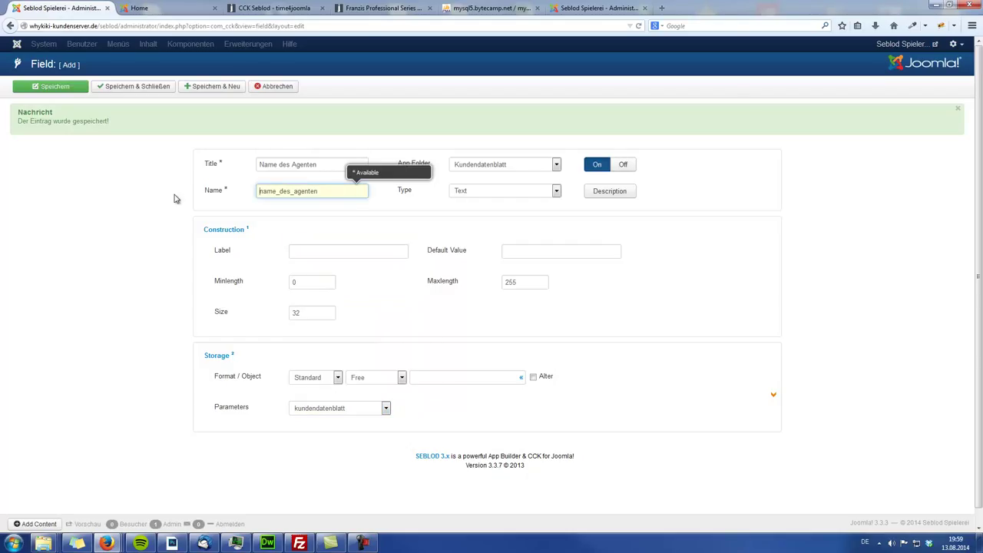
left_click(429, 379)
type("kundenmail")
Set the storage column to name_des_agenten, enable Alter with option A, then save and start another field.
left_click_drag(331, 194, 179, 191)
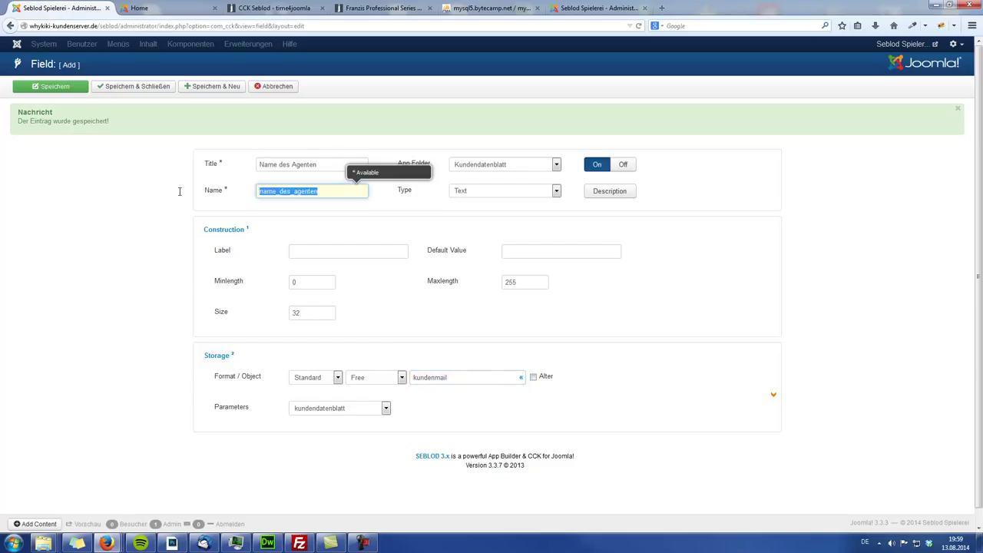
key("ctrl+c")
double_click(465, 377)
key("ctrl+v")
left_click(534, 377)
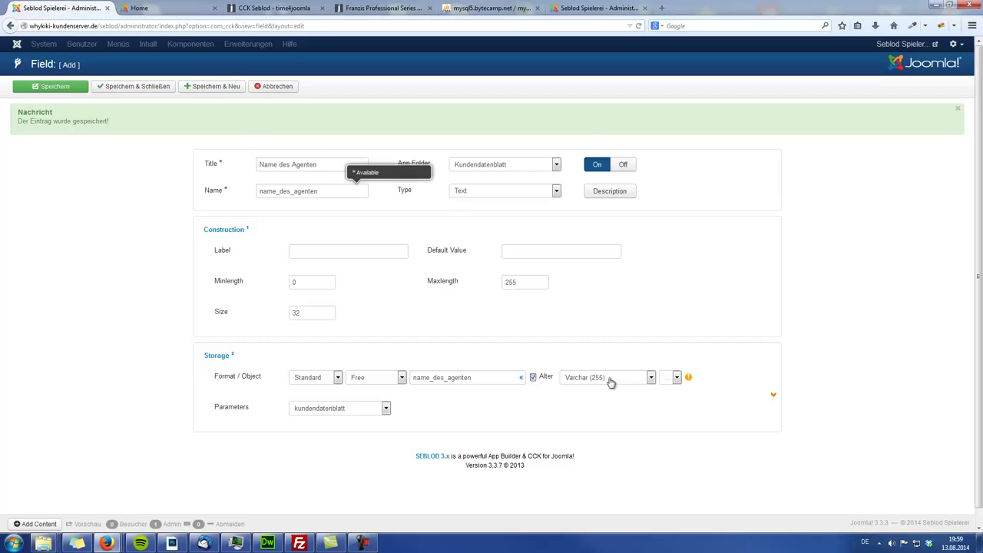
left_click(676, 377)
left_click(681, 398)
left_click(219, 90)
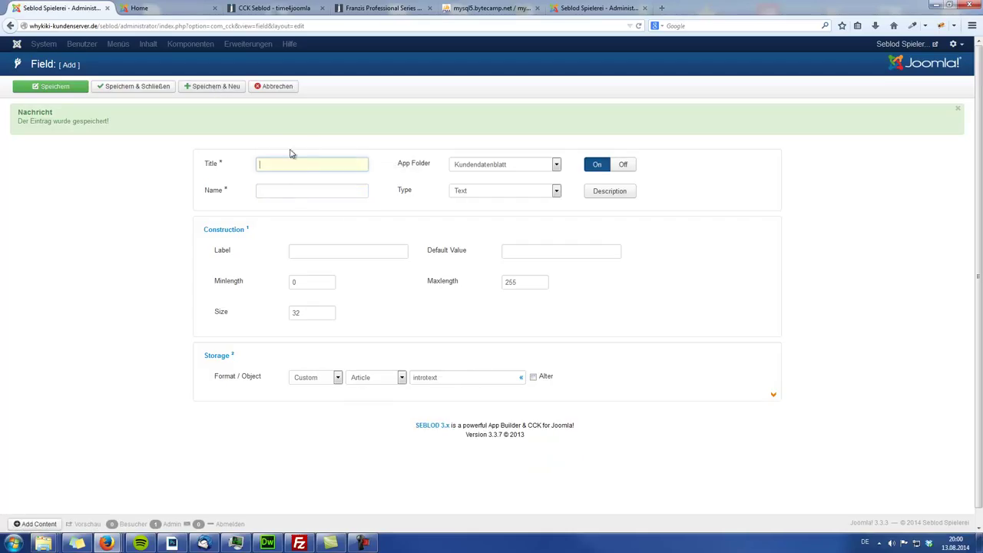
Title the new field Mail des Agenten and set its storage to Standard format and Free object.
type("Mail des Agenten")
key("Tab")
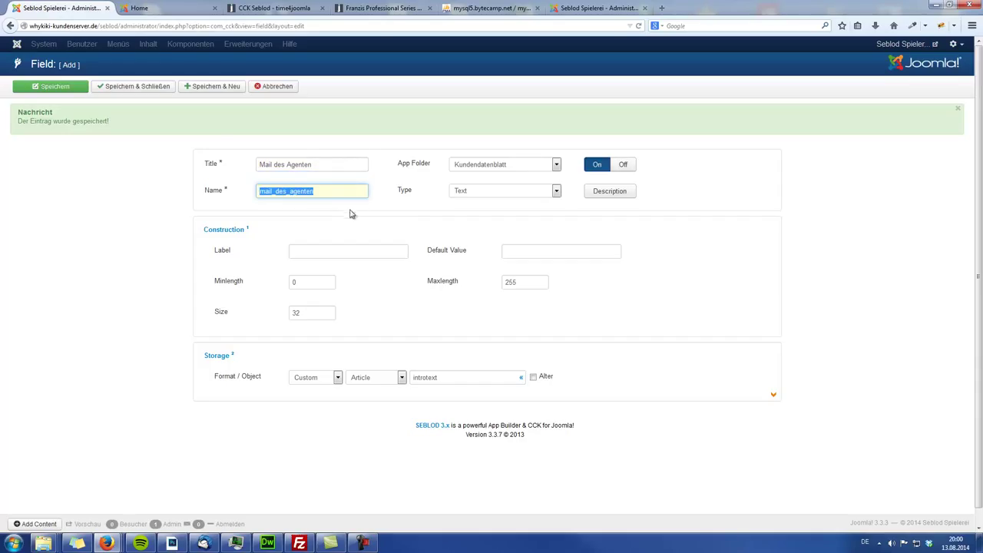
left_click(315, 378)
left_click(314, 384)
left_click(313, 384)
left_click(313, 413)
left_click(375, 377)
left_click(361, 389)
Set the storage column to mail_des_agenten and enable Alter with Varchar (255) and option A.
left_click(447, 380)
key("ctrl+v")
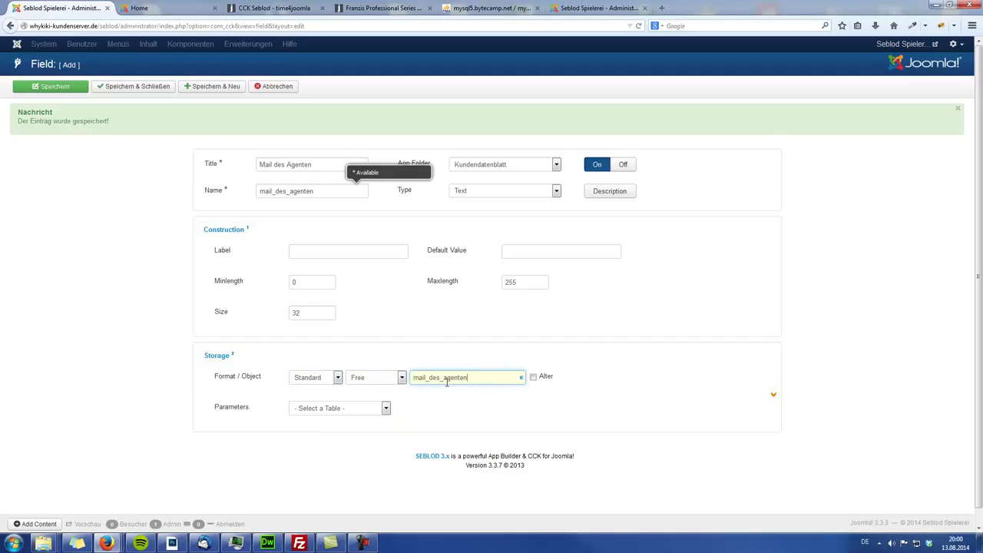
left_click(533, 377)
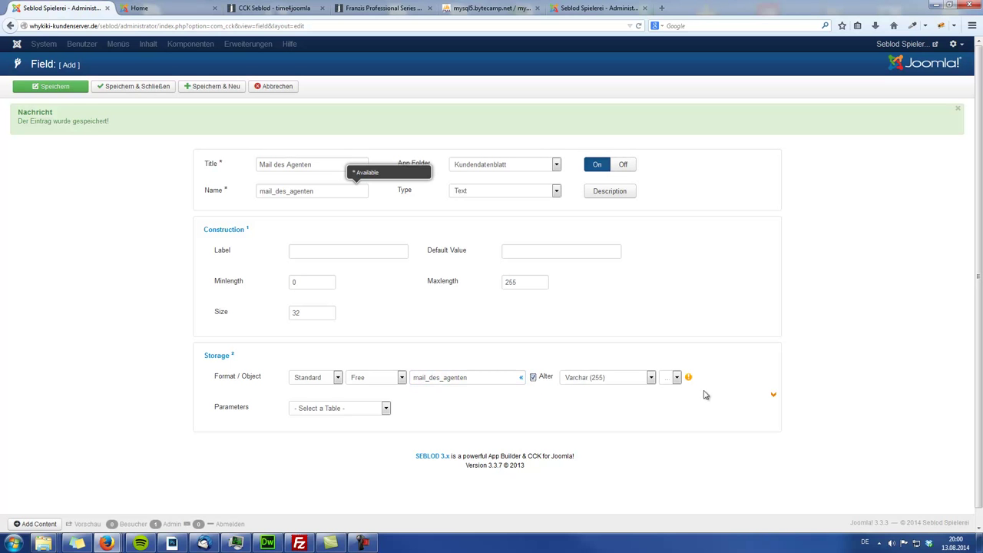
left_click(677, 377)
left_click(683, 399)
Assign the kundendatenblatt table to the Mail des Agenten field, then save it and start another field.
left_click(328, 409)
scroll(338, 369, "down", 10)
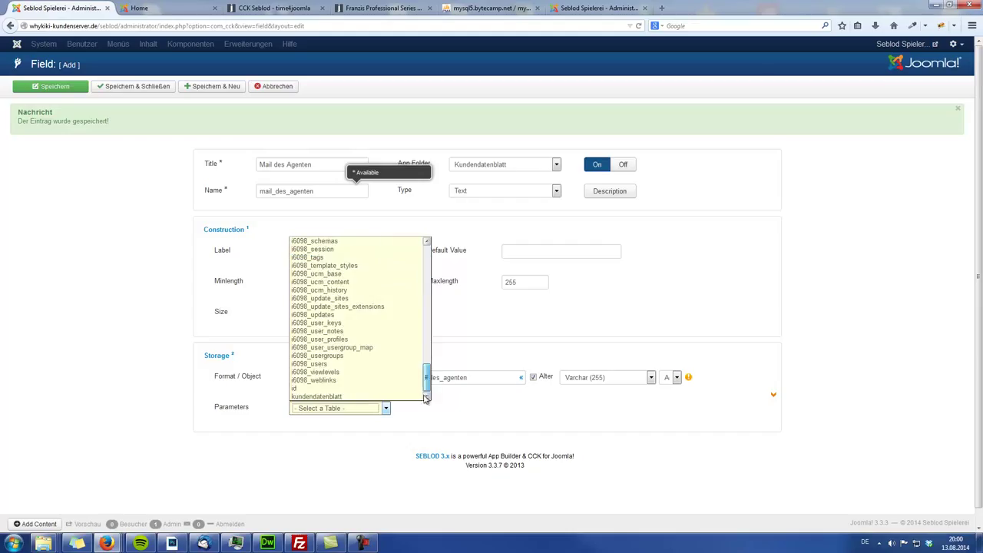
left_click(332, 397)
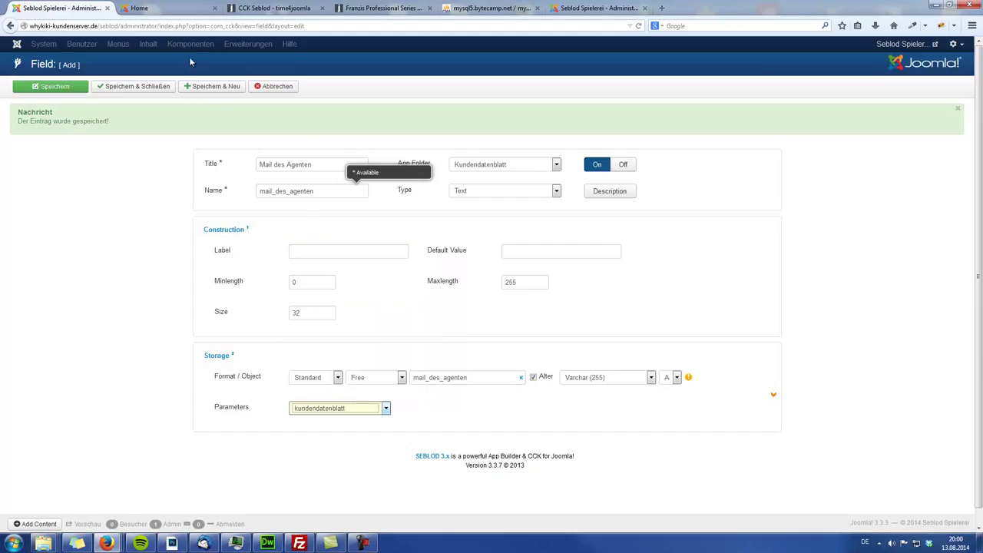
left_click(222, 89)
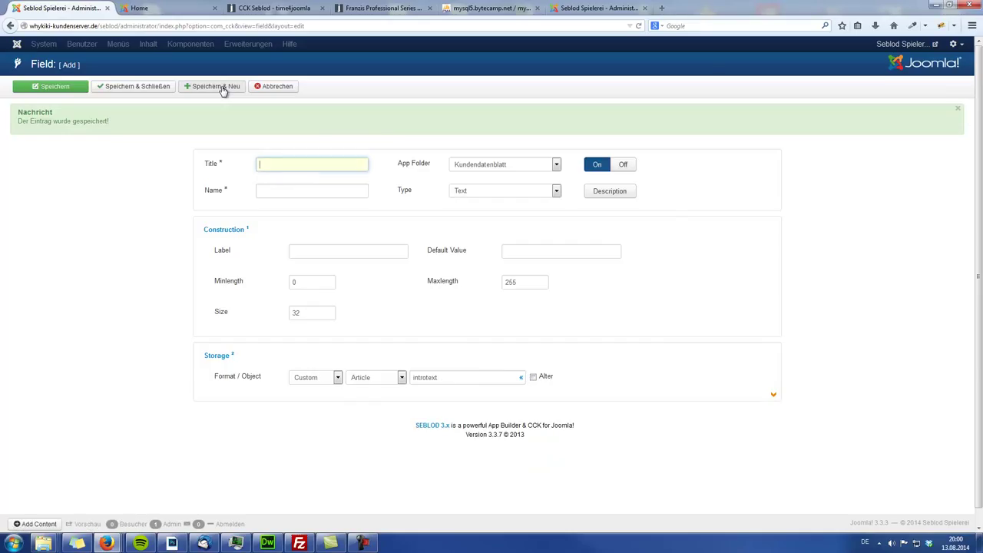
Title the new field Erinnerungsdatum and let its name be filled in from the title.
type("Erinneruns")
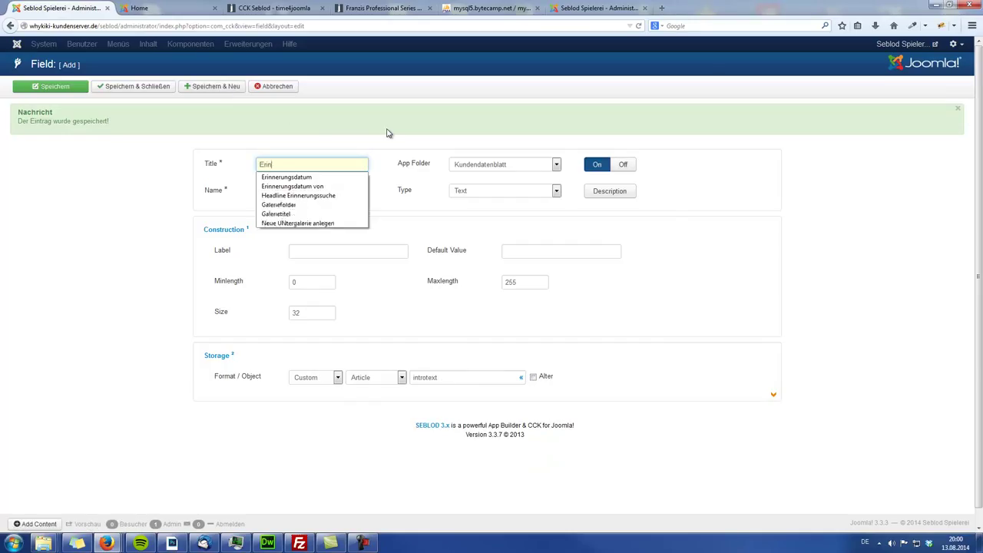
key("BackSpace")
key("BackSpace")
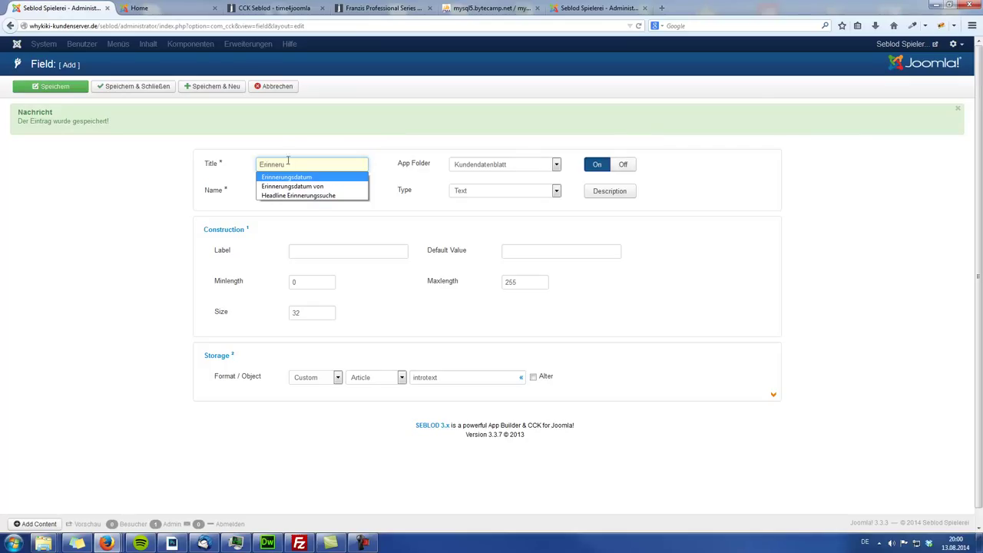
left_click(303, 178)
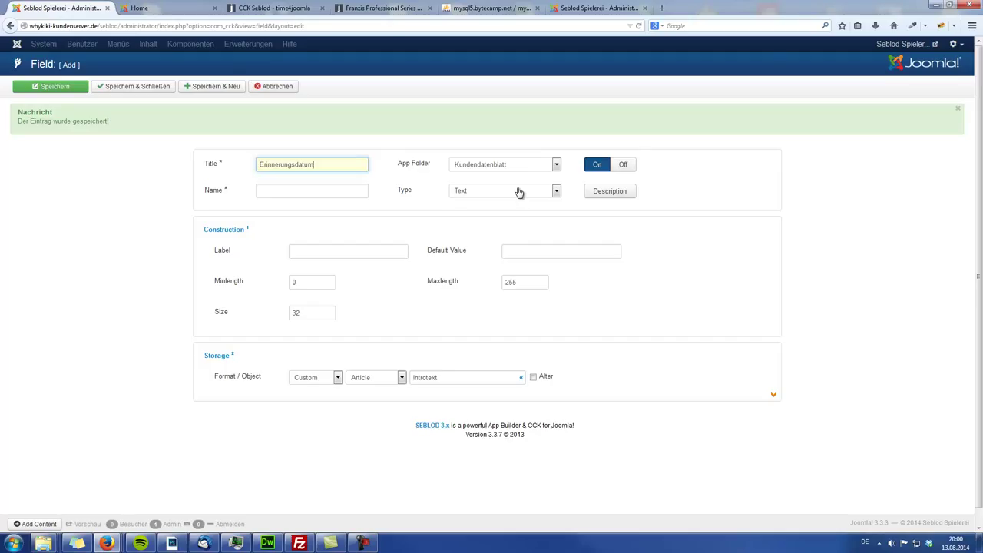
key("Tab")
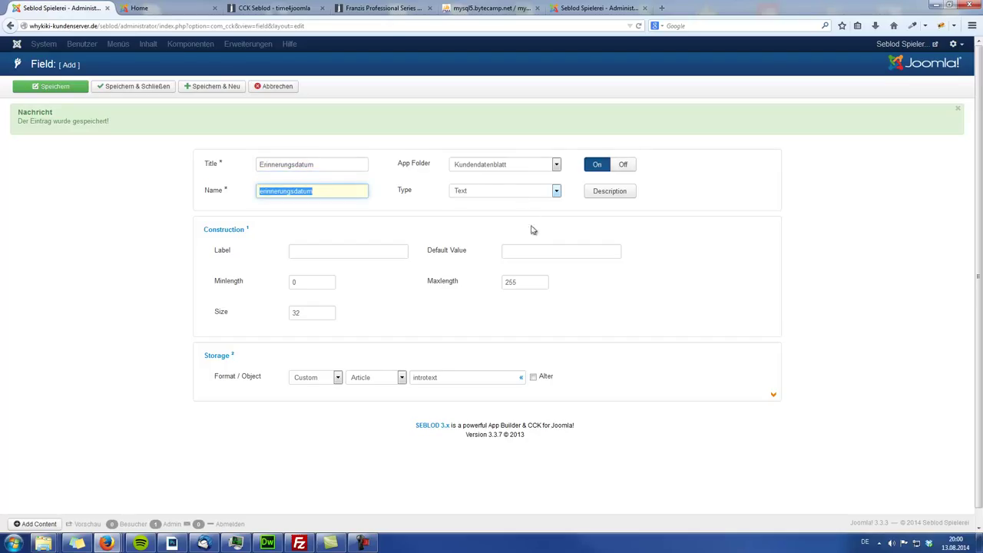
Set the Erinnerungsdatum field's storage to Standard format and Free object with the kundendatenblatt table.
left_click(326, 382)
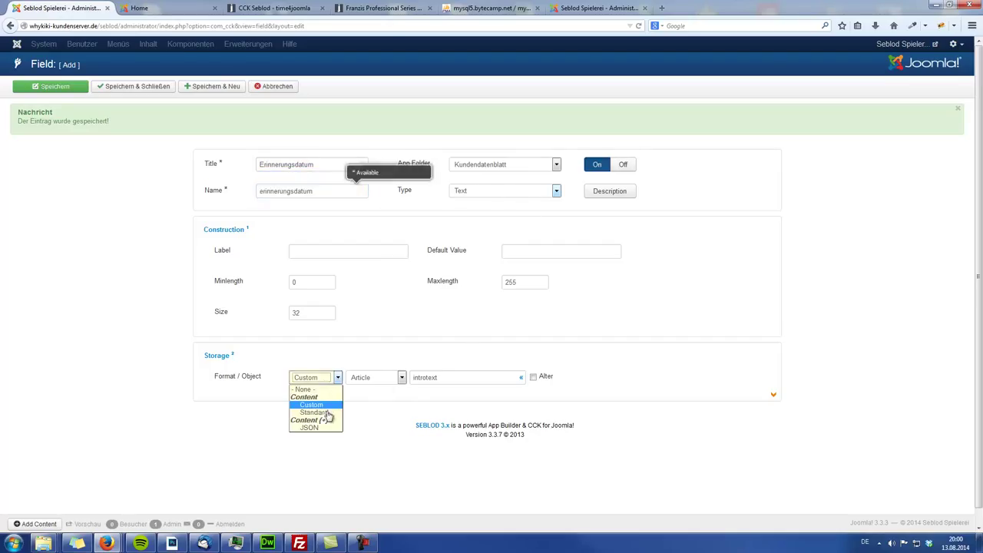
left_click(315, 412)
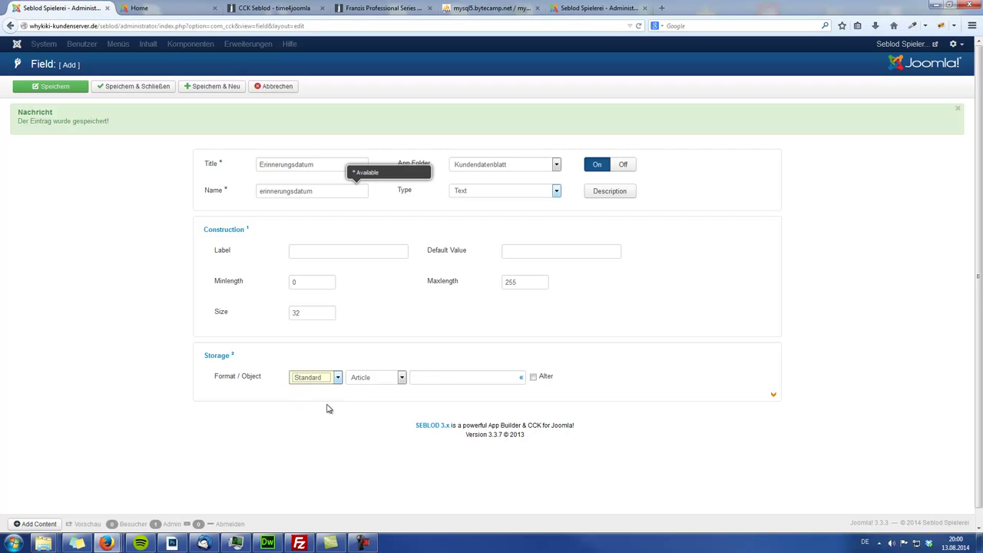
left_click(378, 378)
left_click(367, 392)
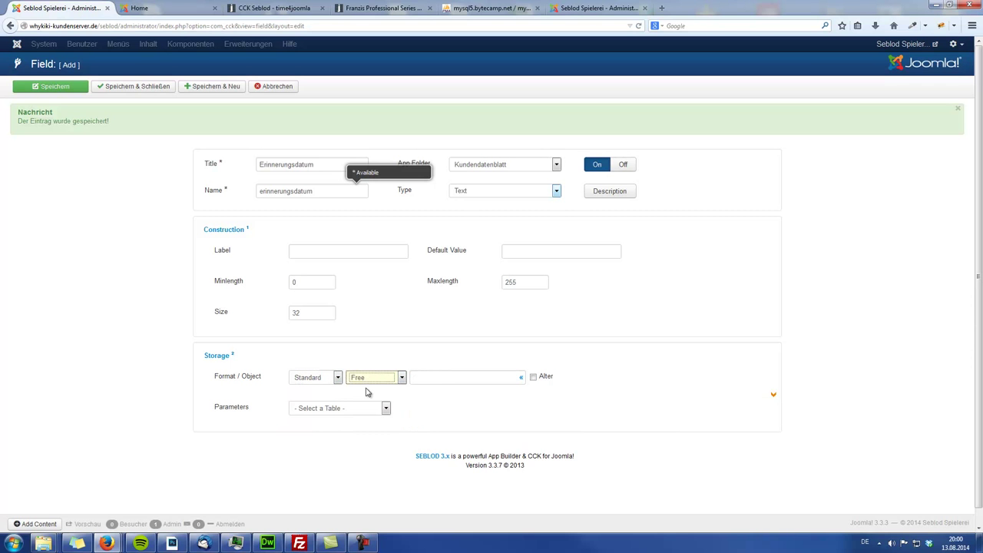
left_click(330, 409)
left_click_drag(426, 267, 427, 380)
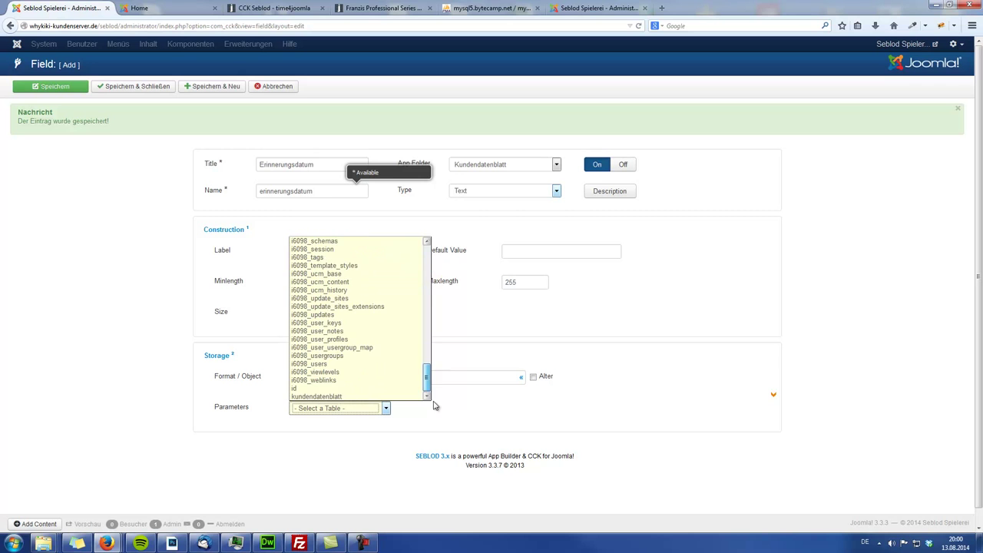
left_click(341, 397)
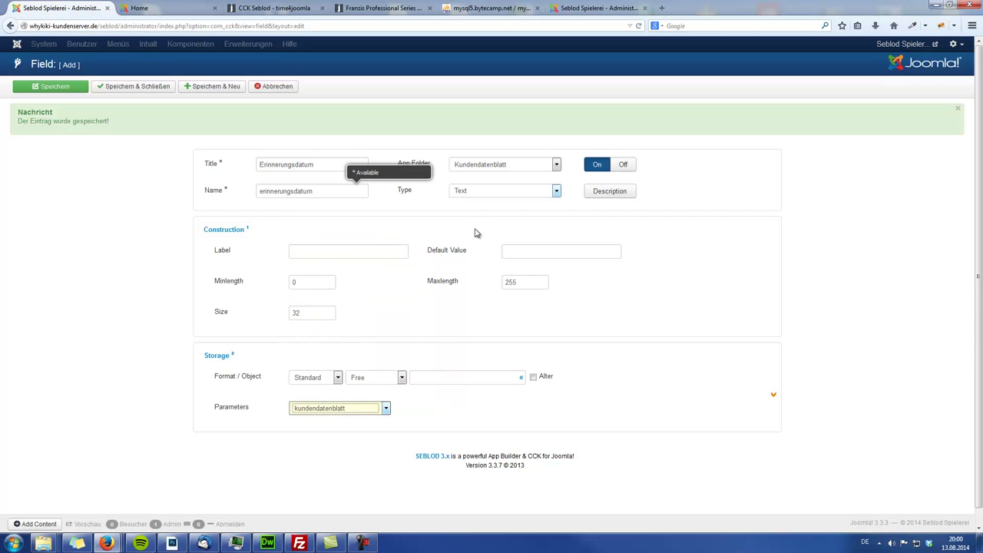
Change the Erinnerungsdatum field's type to Calendar and keep Datetime as its storage format.
left_click(497, 190)
left_click_drag(558, 224, 562, 312)
left_click(474, 291)
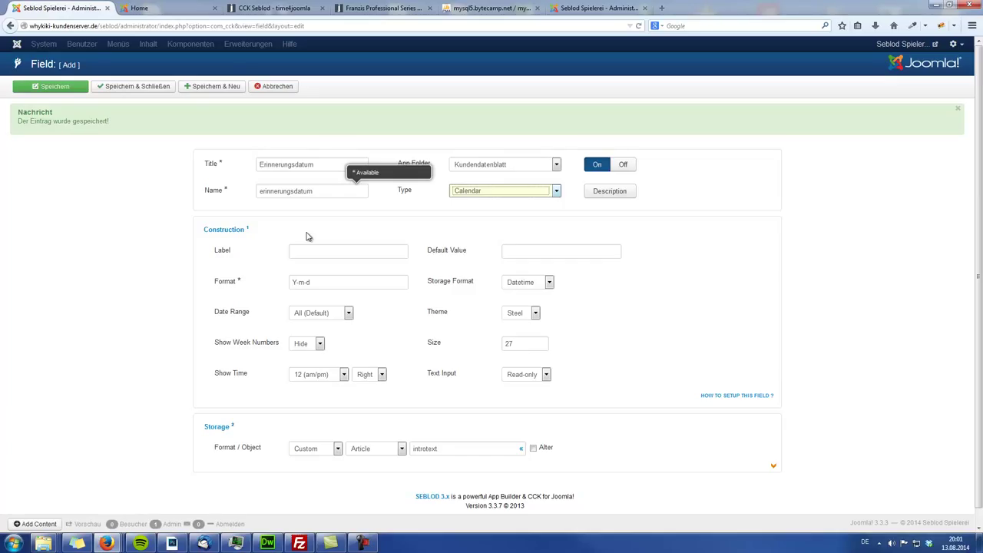
left_click(547, 283)
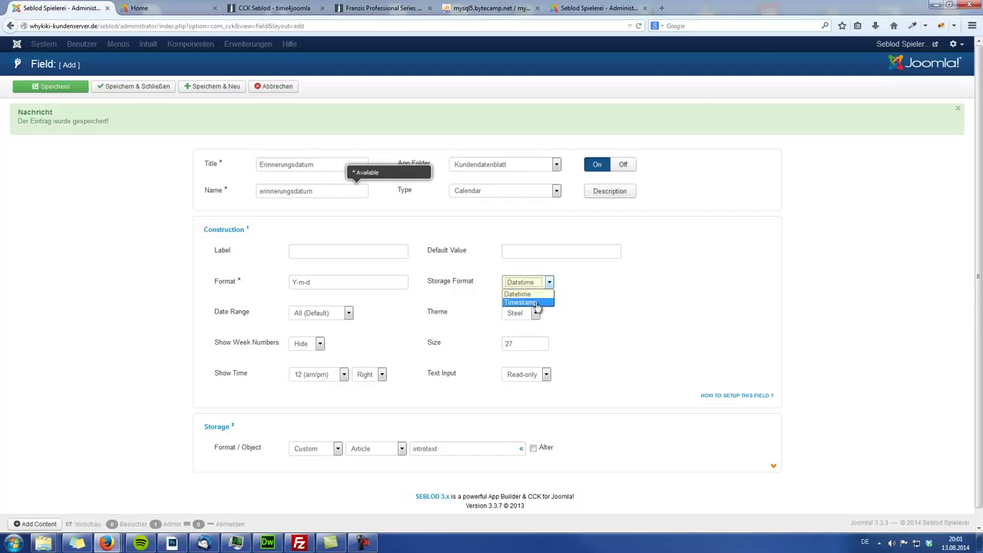
left_click(527, 297)
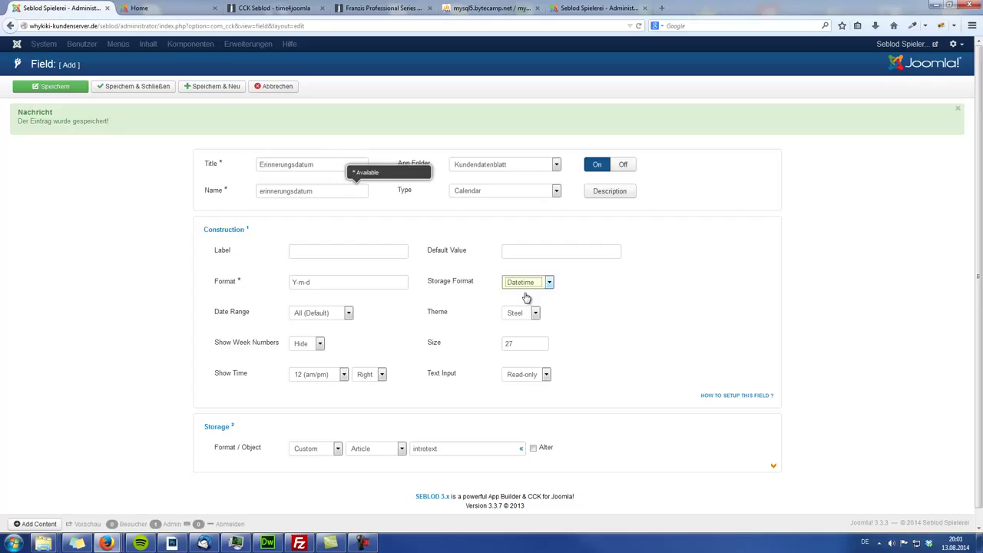
Store the calendar field in Standard format as a Free object in the kundendatenblatt table.
left_click(316, 448)
left_click(322, 485)
left_click(370, 449)
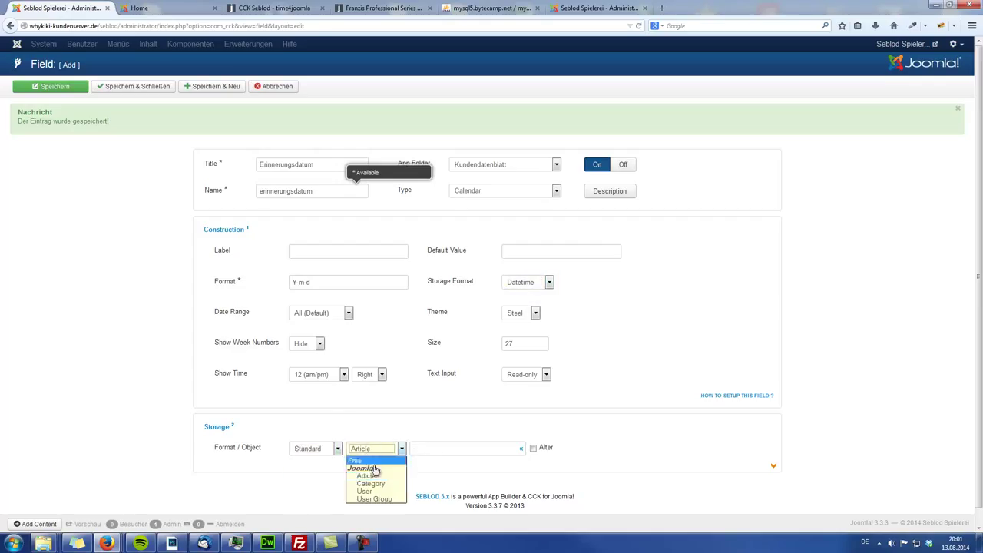
left_click(365, 462)
left_click(341, 481)
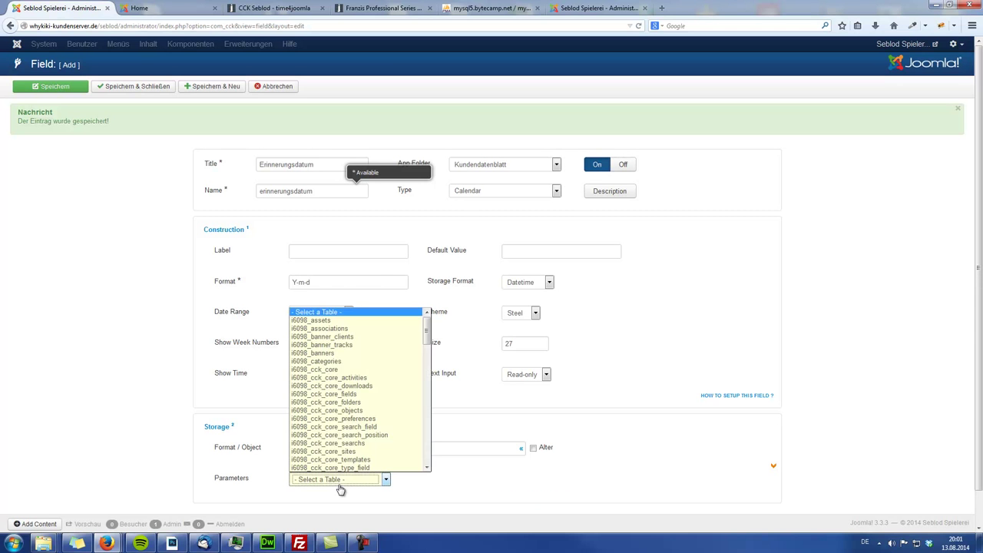
left_click_drag(433, 344, 430, 465)
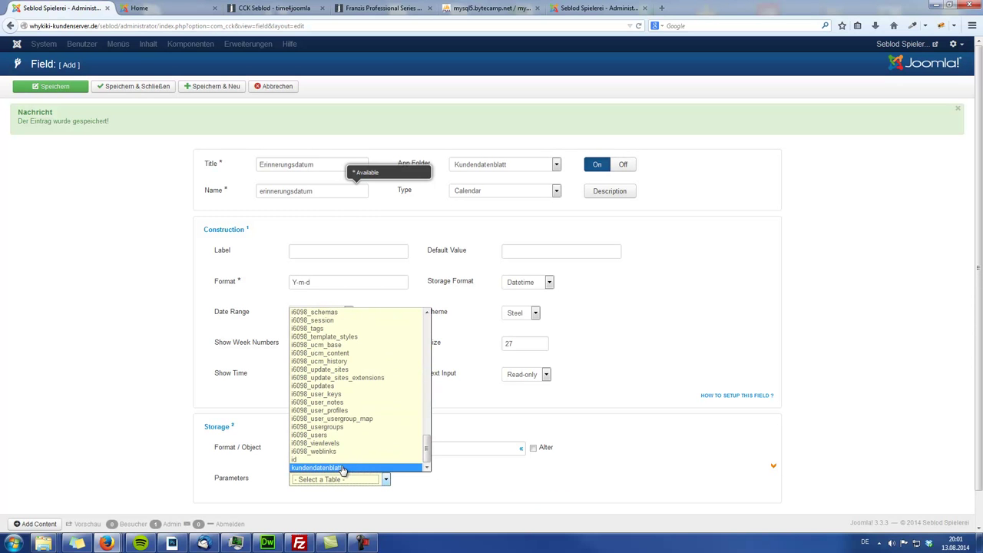
left_click(341, 467)
Copy the field name erinnerungsdatum into the storage column.
double_click(311, 196)
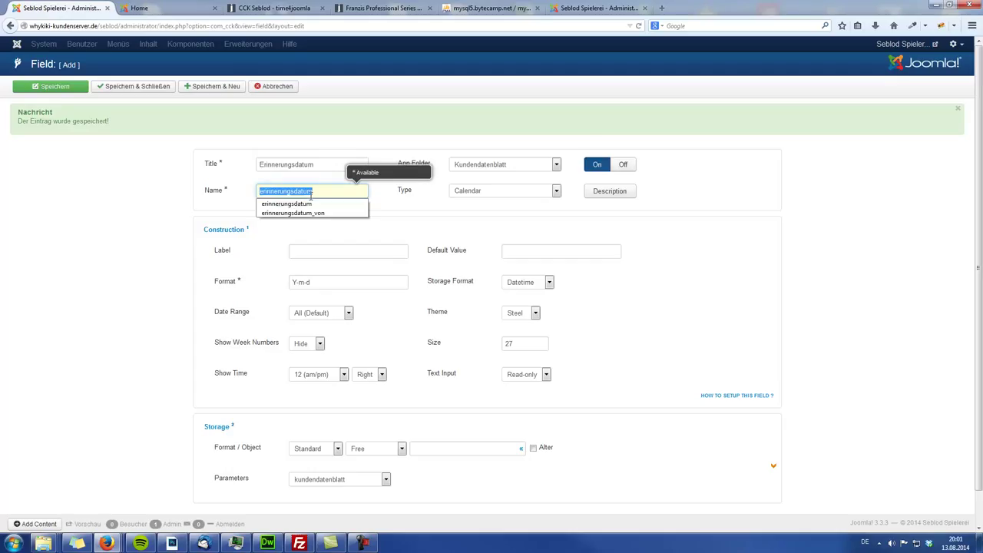
key("ctrl+c")
left_click(439, 448)
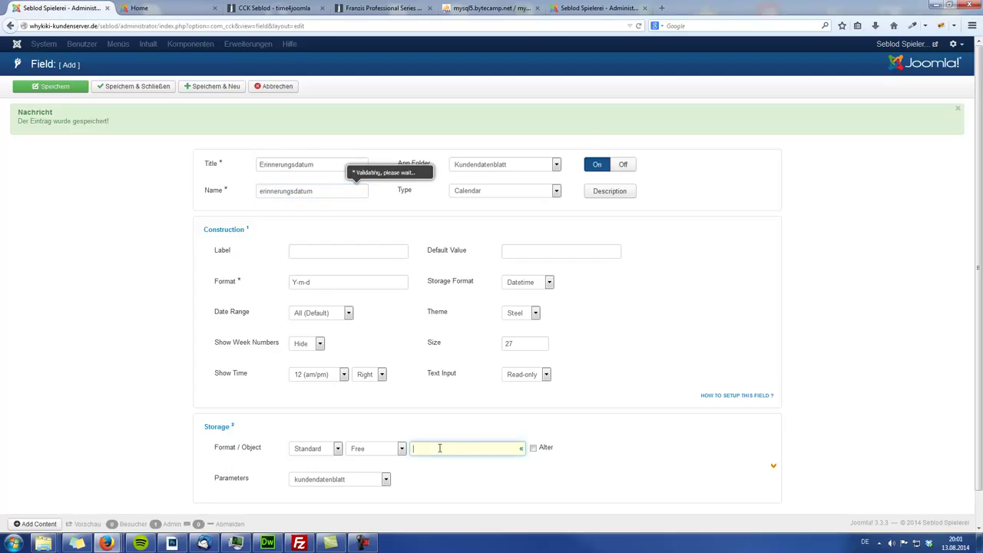
key("ctrl+v")
Enable Alter with Datetime and Add Column to Table, then save and close the Erinnerungsdatum field.
left_click(534, 448)
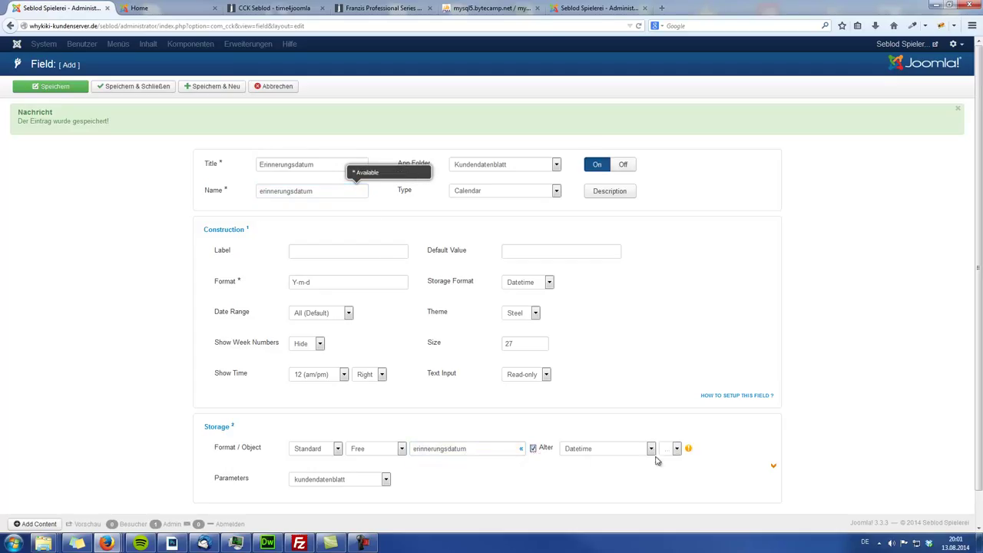
left_click(583, 453)
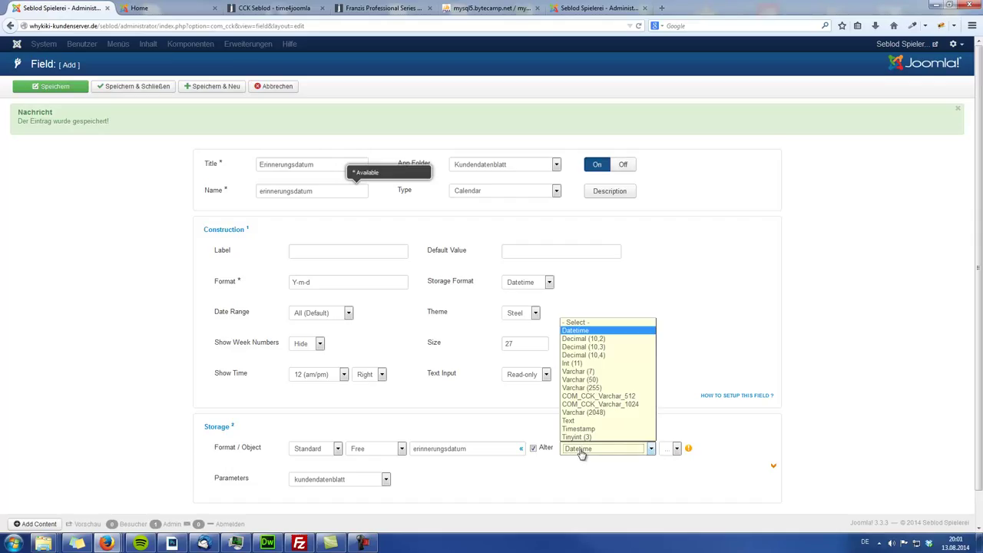
left_click(583, 453)
left_click(677, 450)
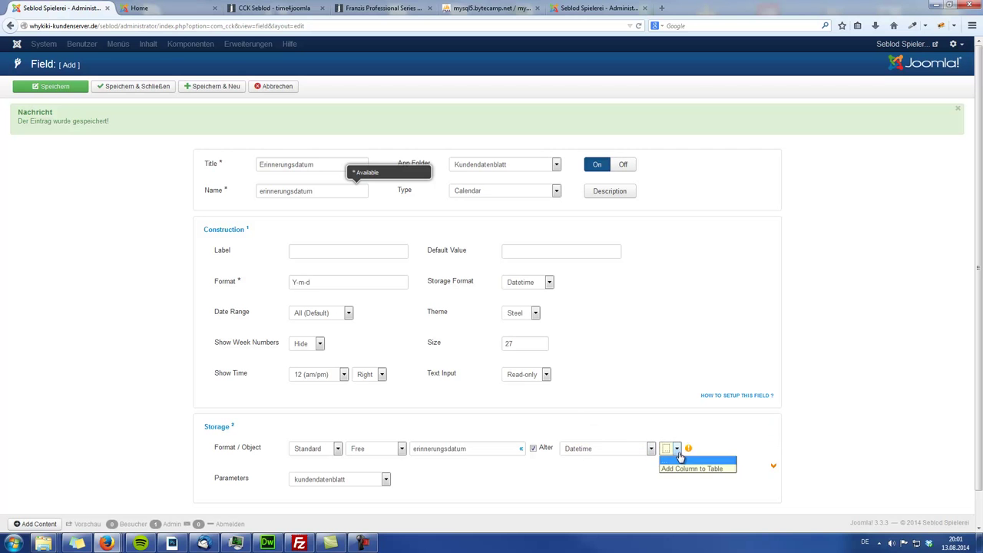
left_click(682, 470)
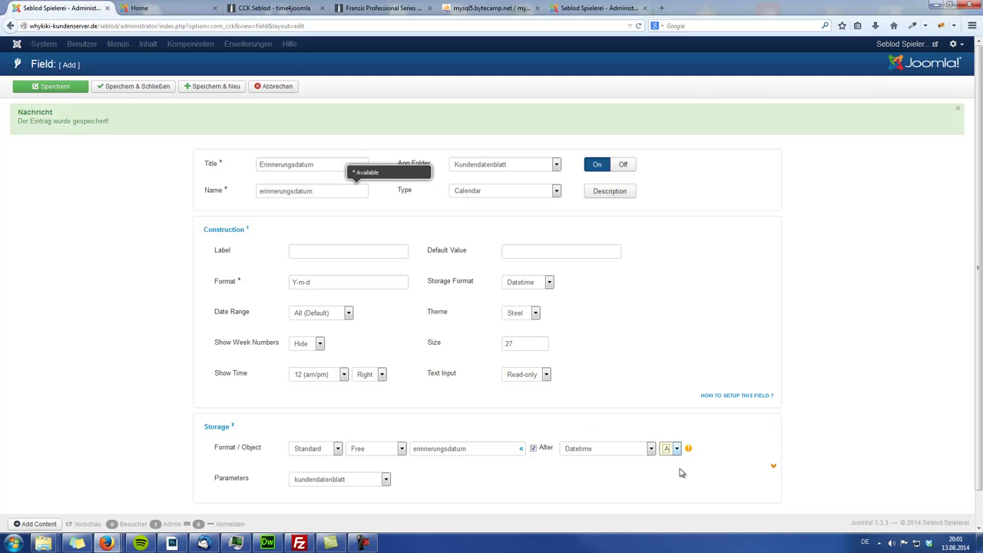
scroll(360, 491, "down", 1)
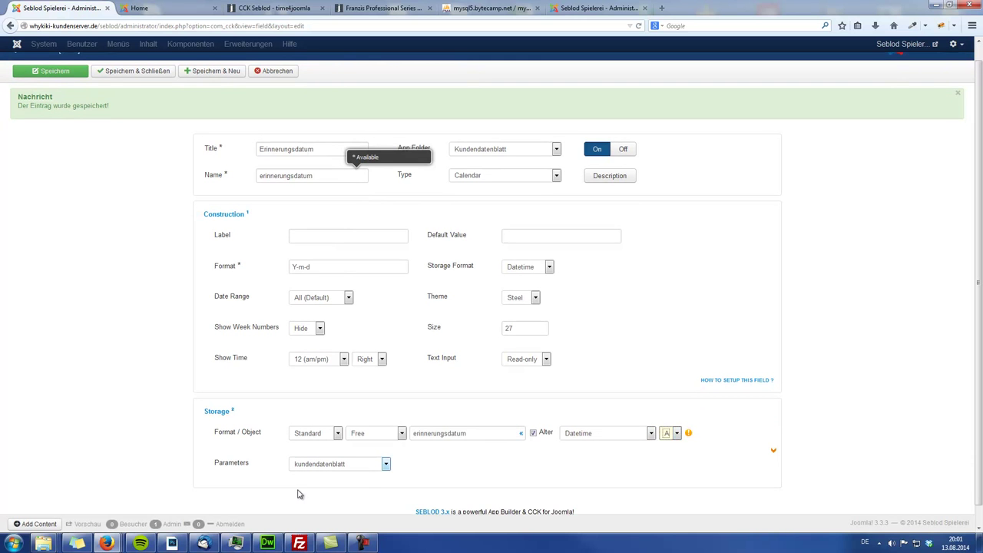
scroll(300, 495, "up", 1)
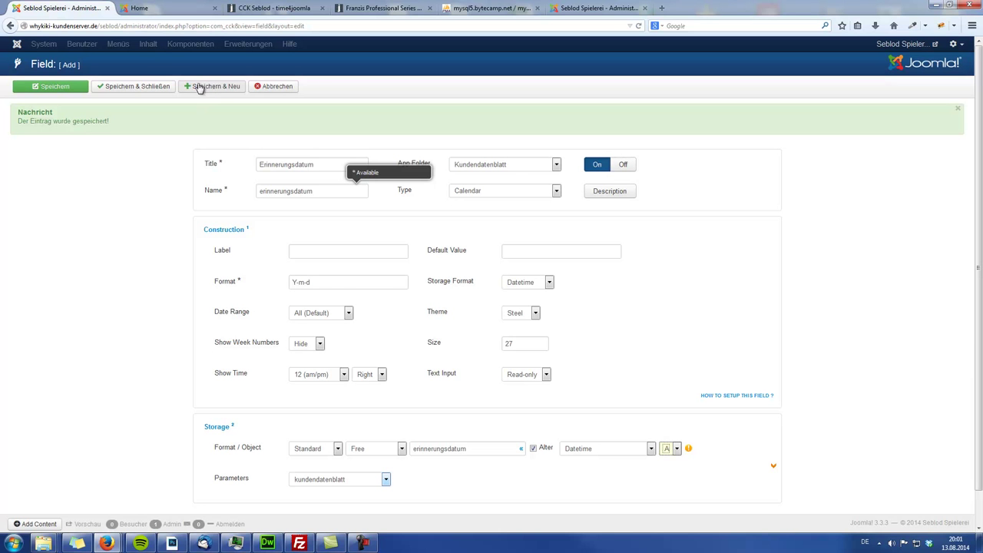
left_click(147, 87)
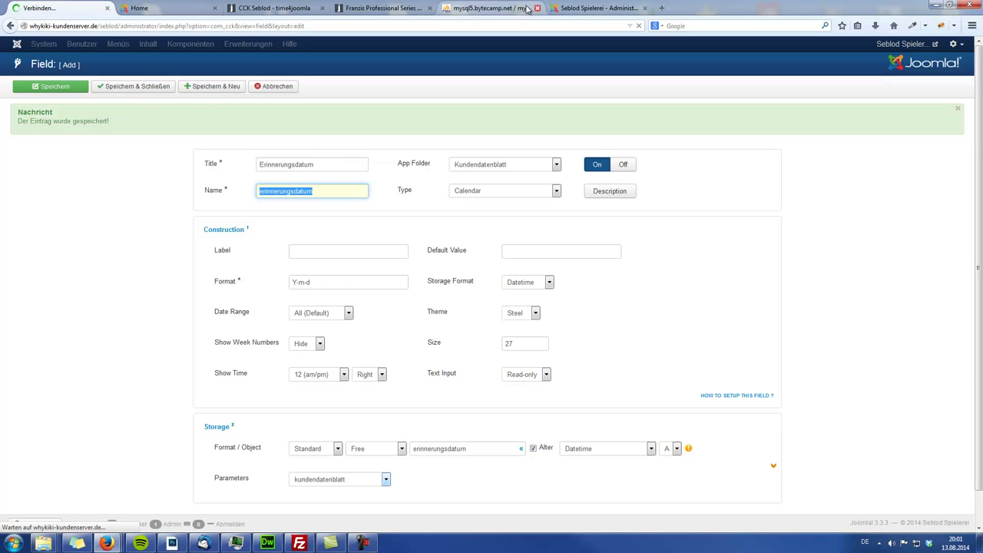
Switch to phpMyAdmin and display the kundendatenblatt table to check its columns.
left_click(492, 9)
left_click_drag(246, 256, 246, 422)
left_click(44, 508)
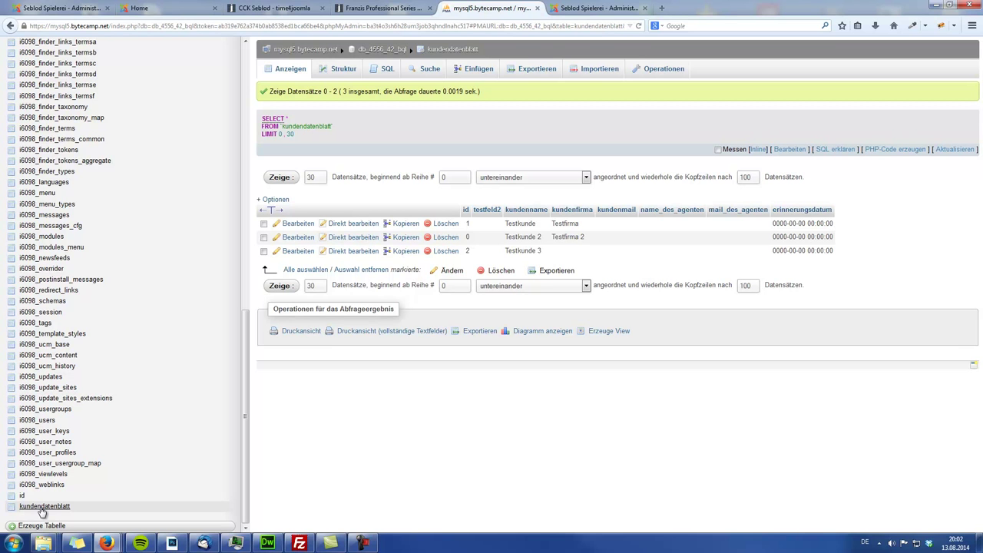
Return to the SEBLOD backend in Joomla and open the Kundenblatt content type for editing.
left_click(62, 7)
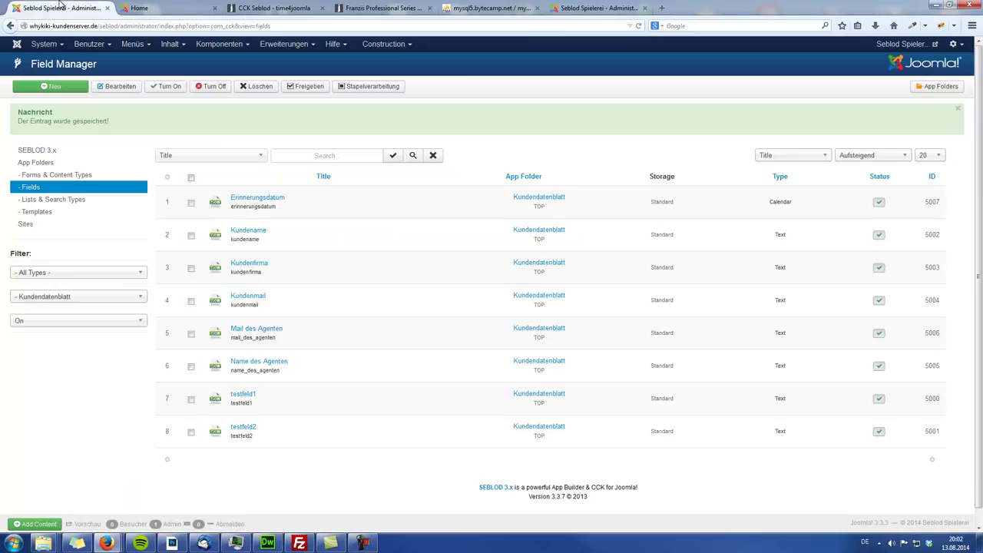
left_click(587, 8)
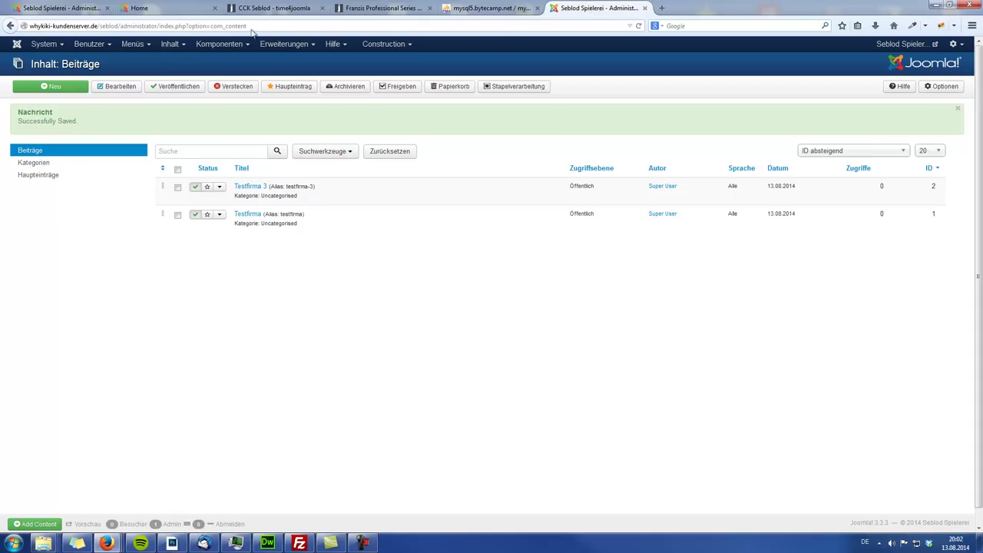
left_click(72, 8)
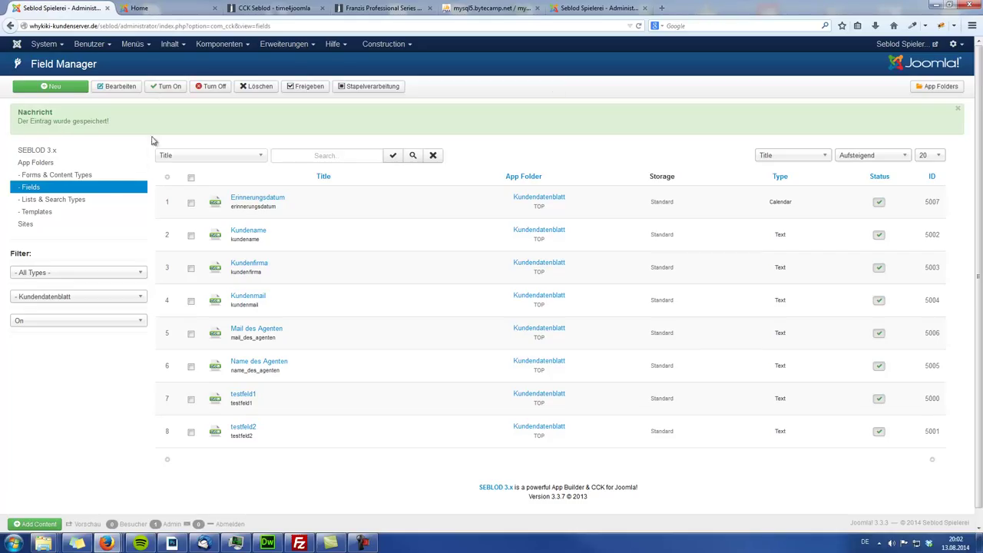
left_click(71, 179)
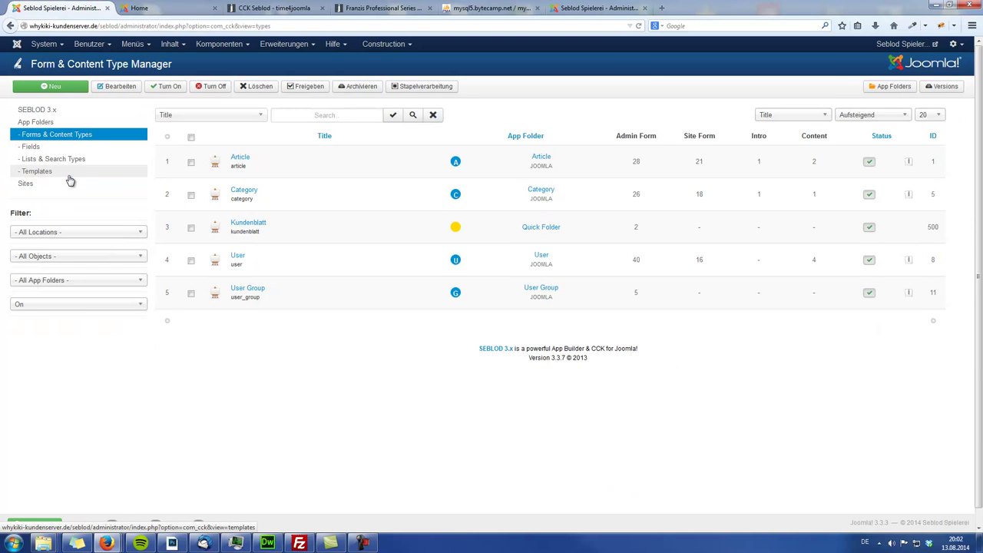
left_click(247, 223)
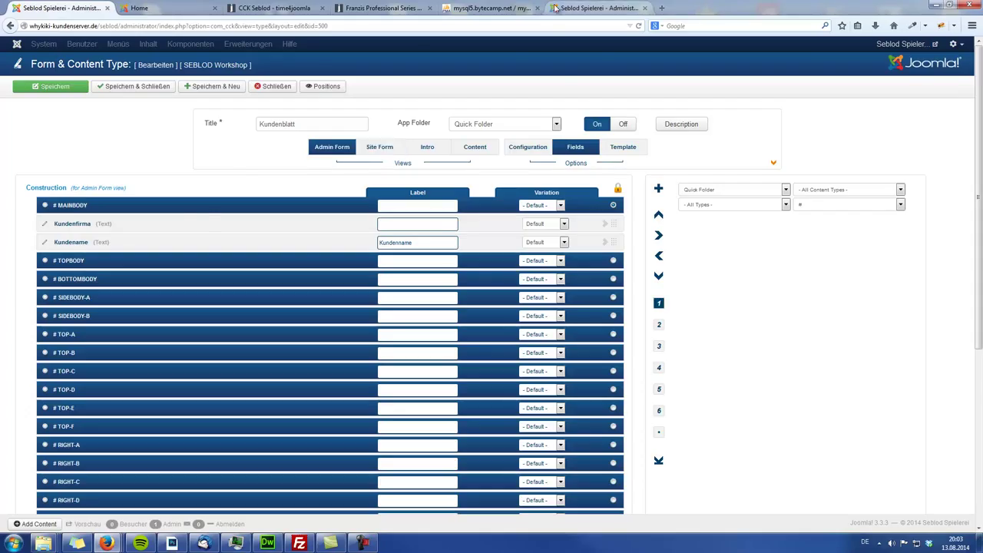
Filter the fields available for the Kundenblatt Admin Form by the Kundendatenblatt app folder.
left_click(588, 8)
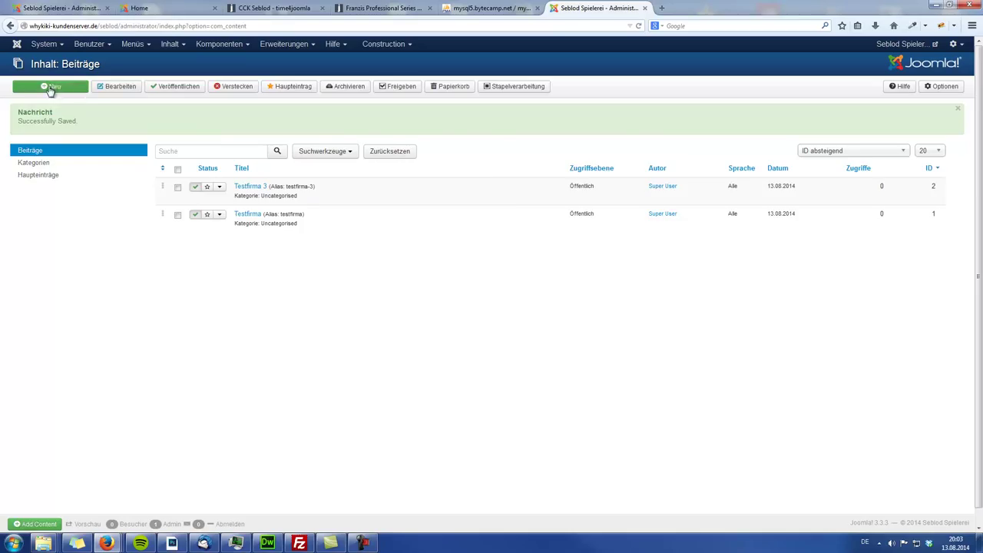
left_click(58, 7)
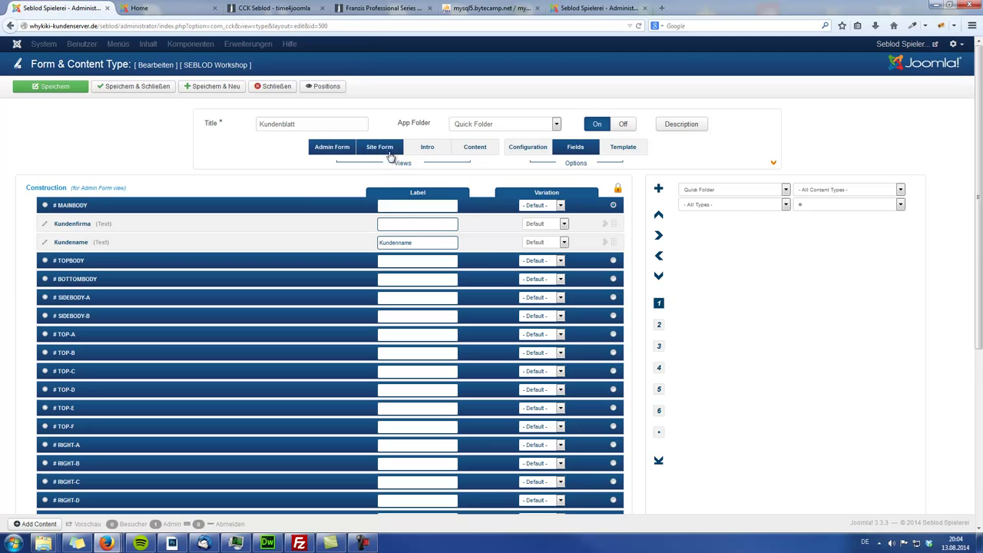
left_click(736, 190)
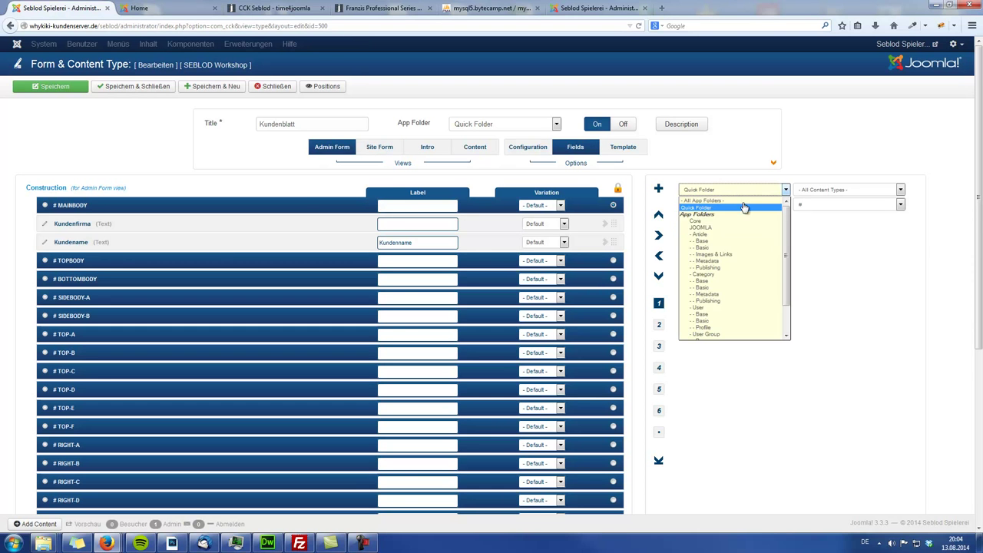
left_click_drag(788, 234, 789, 315)
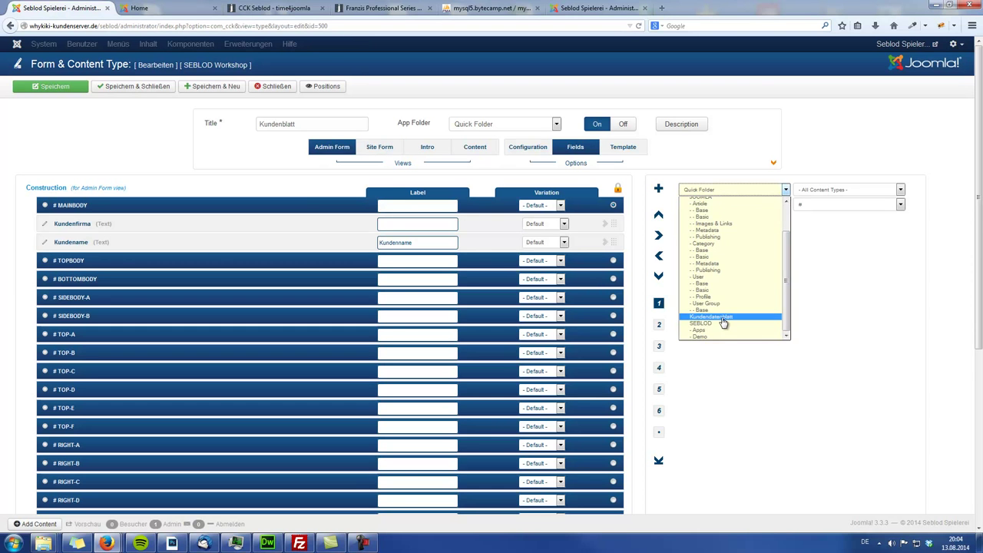
left_click(726, 322)
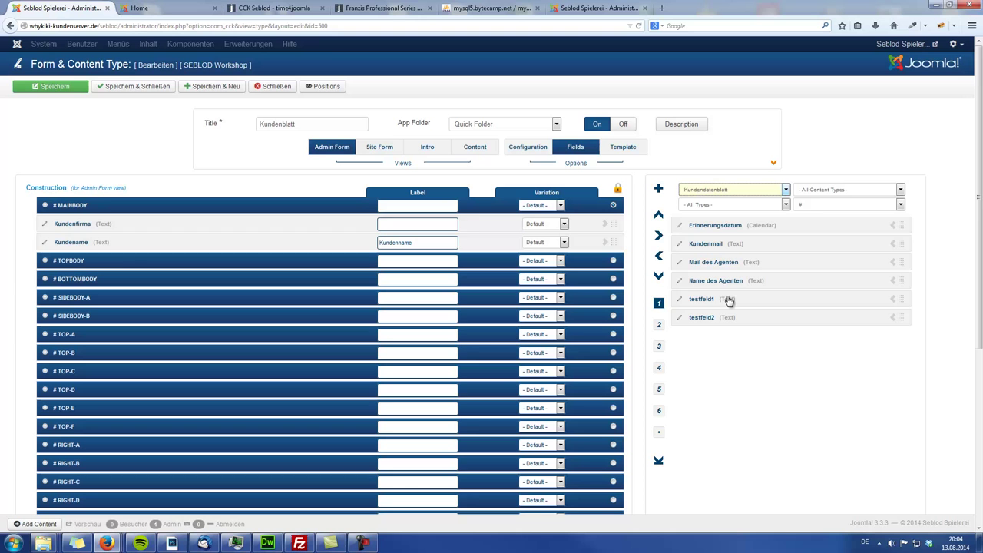
Add the Erinnerungsdatum, Kundenmail, Mail des Agenten and Name des Agenten fields to the main body of the Admin Form.
left_click(894, 226)
left_click(894, 225)
left_click(894, 226)
left_click(894, 226)
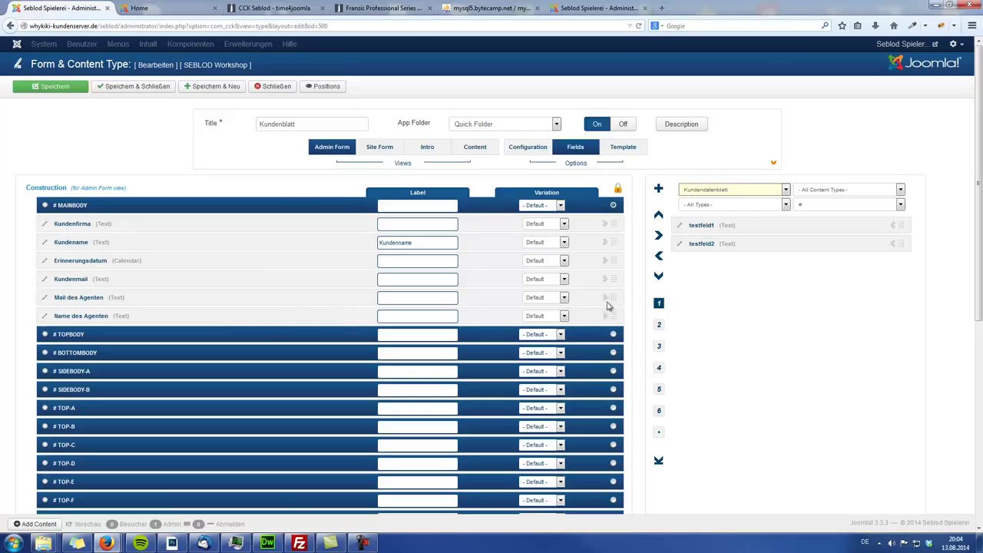
Reorder the main body fields so Kundenmail, Mail des Agenten and Name des Agenten follow Kundename, with Erinnerungsdatum last.
left_click(614, 279)
left_click_drag(614, 265, 617, 261)
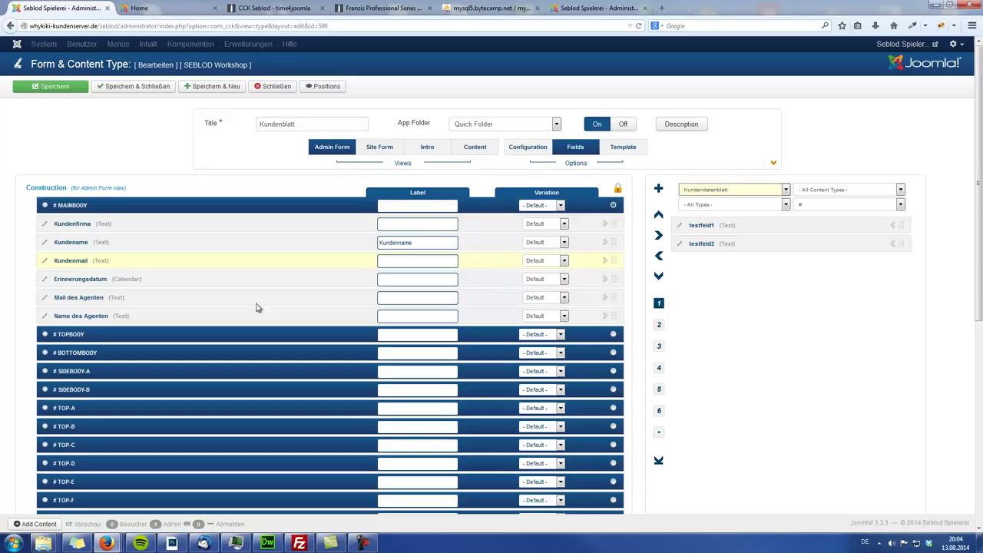
left_click_drag(617, 315, 619, 275)
left_click_drag(615, 315, 620, 279)
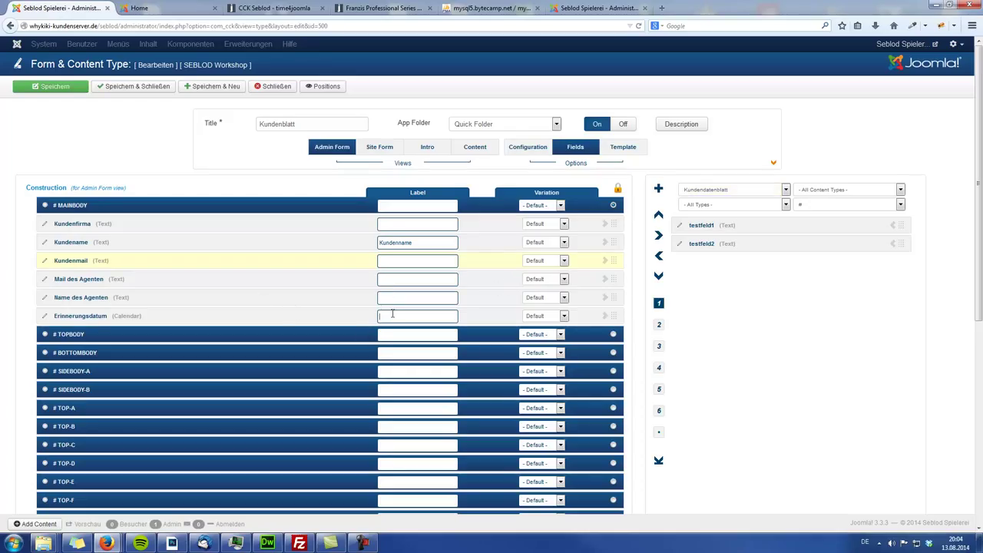
Label the first field "Kundenfirma" and the Kundenmail field "Kundenmail".
left_click(395, 223)
type("Kundenfirma")
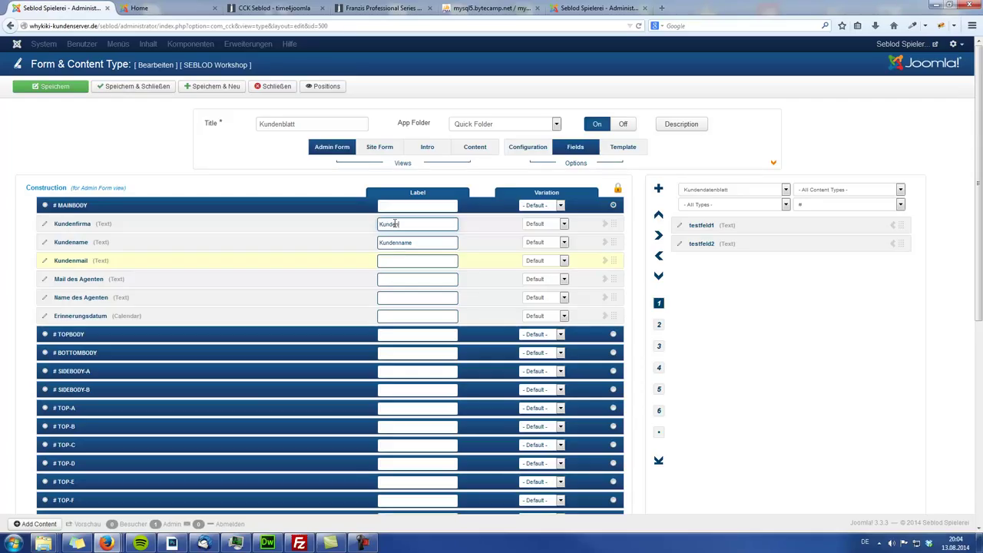
key("Tab")
key("Tab")
key("Tab")
key("Tab")
key("Tab")
key("Tab")
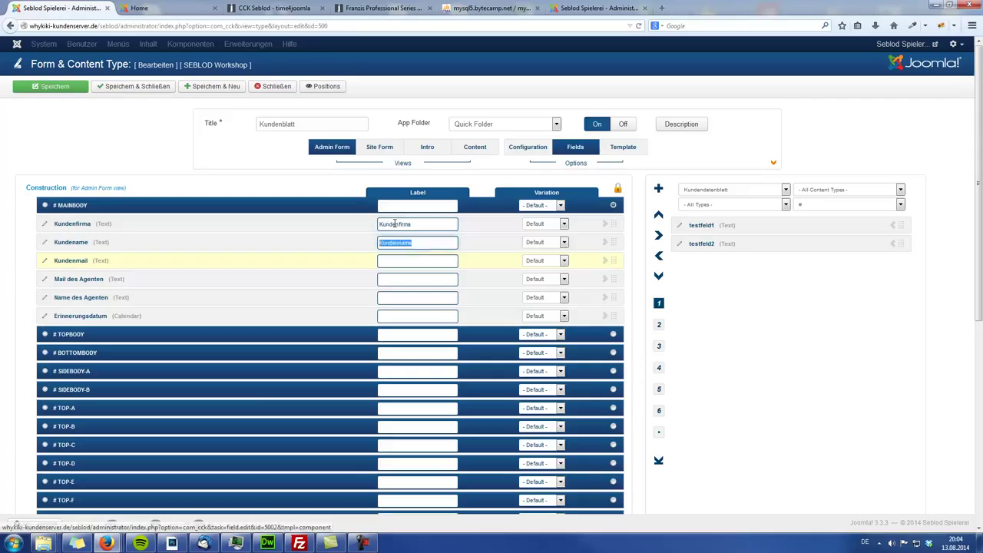
type("Kundenmail")
Set the label of the Mail des Agenten field to "Mail des Agenten".
key("Tab")
key("Tab")
key("Tab")
type("Mail des A")
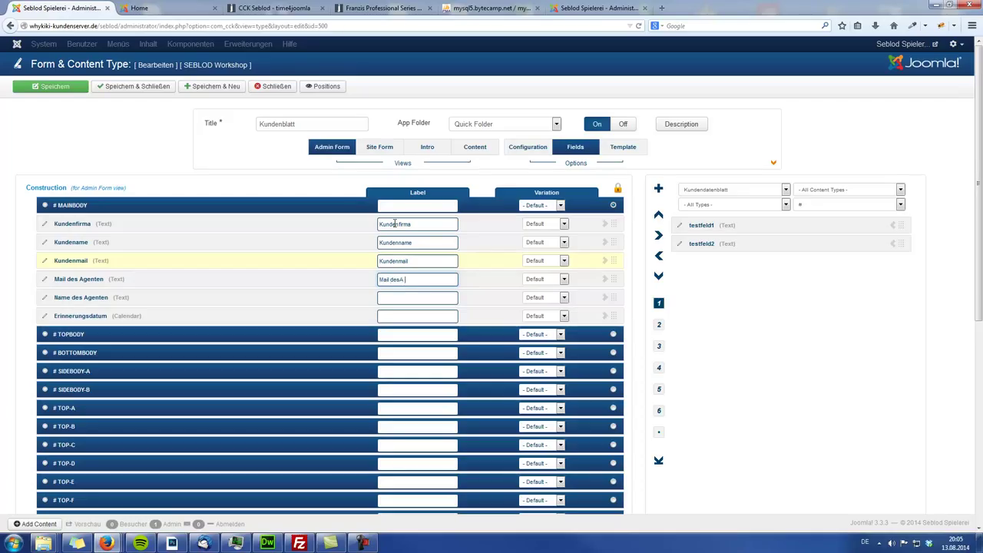
key("BackSpace")
type("Agenten")
key("Tab")
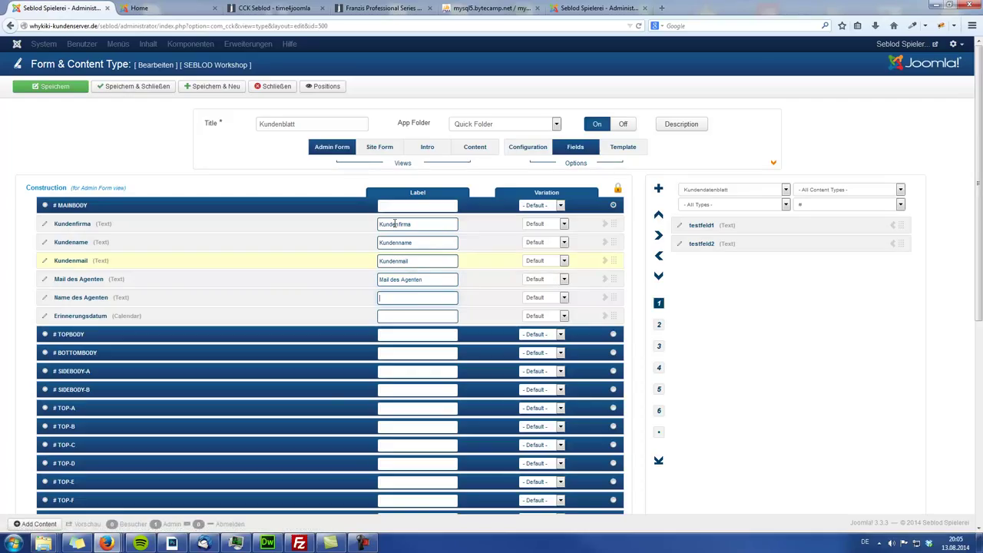
Label the Name des Agenten field "Names des Agenten" and the Erinnerungsdatum field "Erinnergungsdatum".
type("Names desAgenten")
key("Tab")
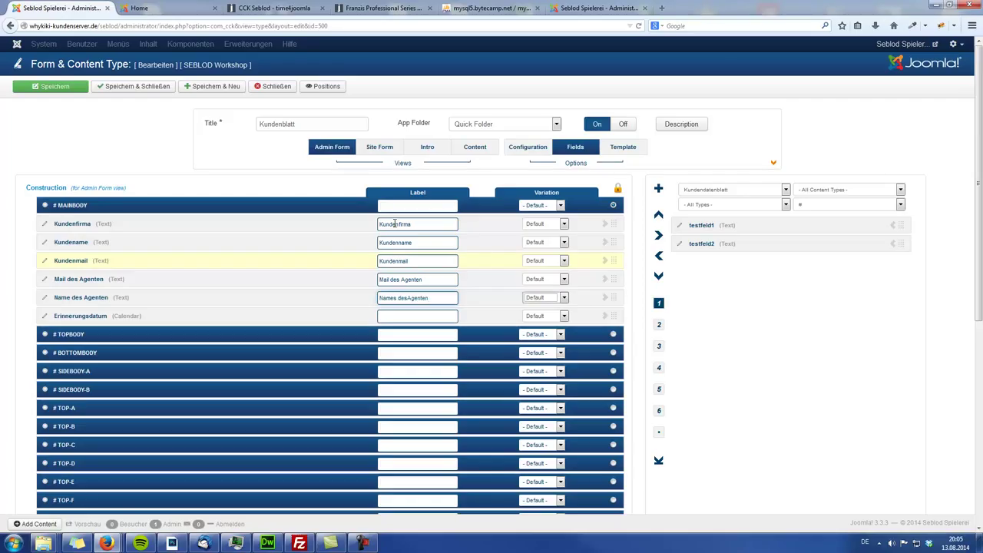
key("Tab")
key("Tab")
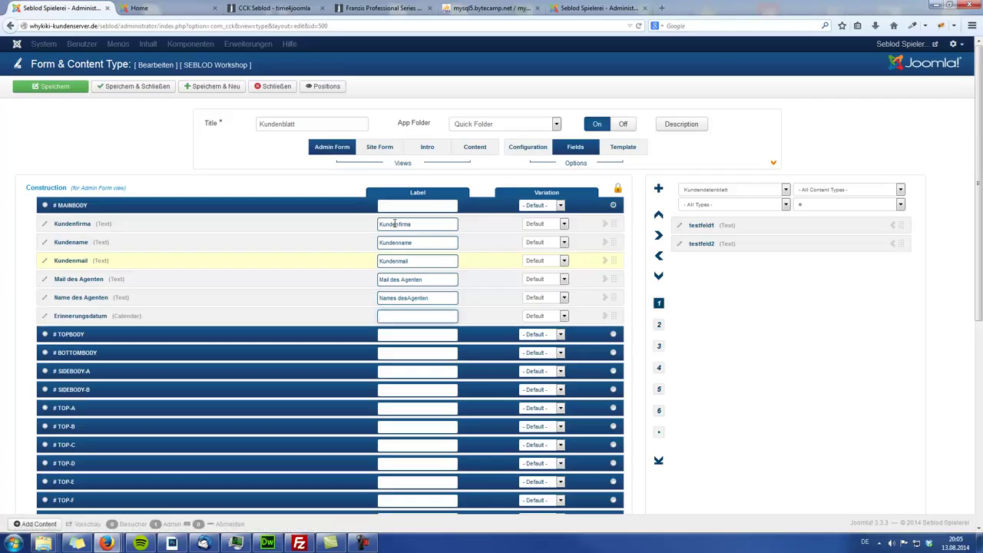
type("Erinnergugsdatum")
left_click(407, 297)
double_click(407, 298)
left_click(407, 297)
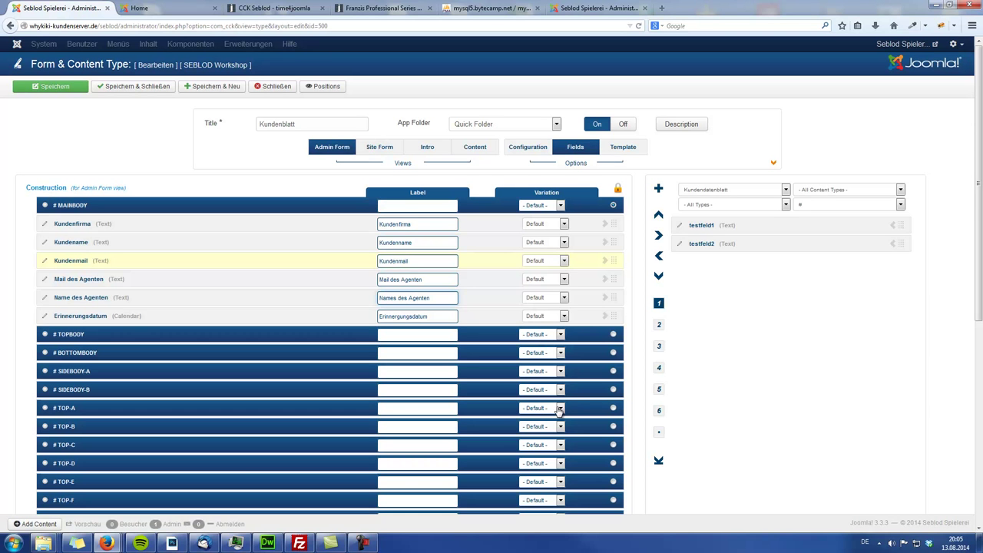
Save and close the Kundenblatt content type.
scroll(560, 411, "down", 7)
scroll(520, 415, "up", 7)
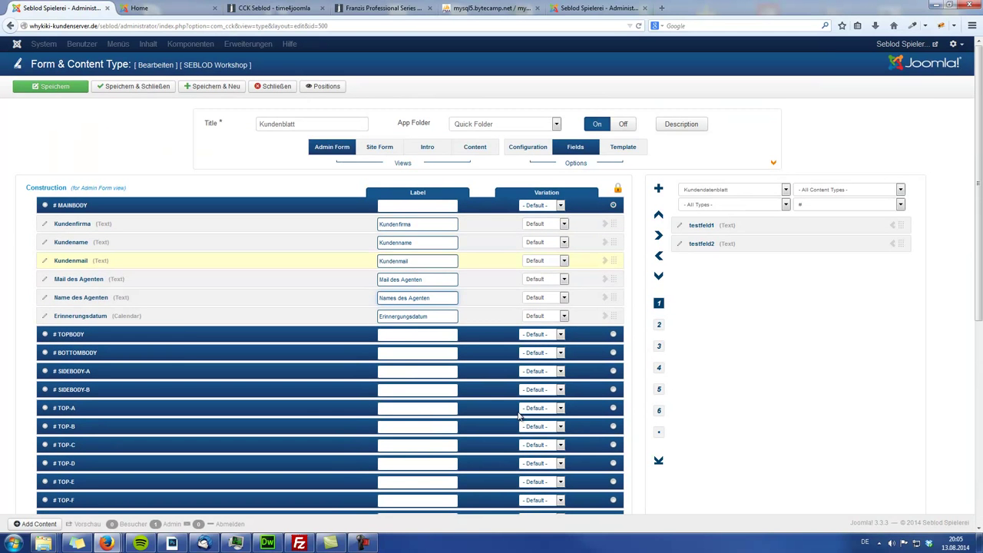
left_click(149, 89)
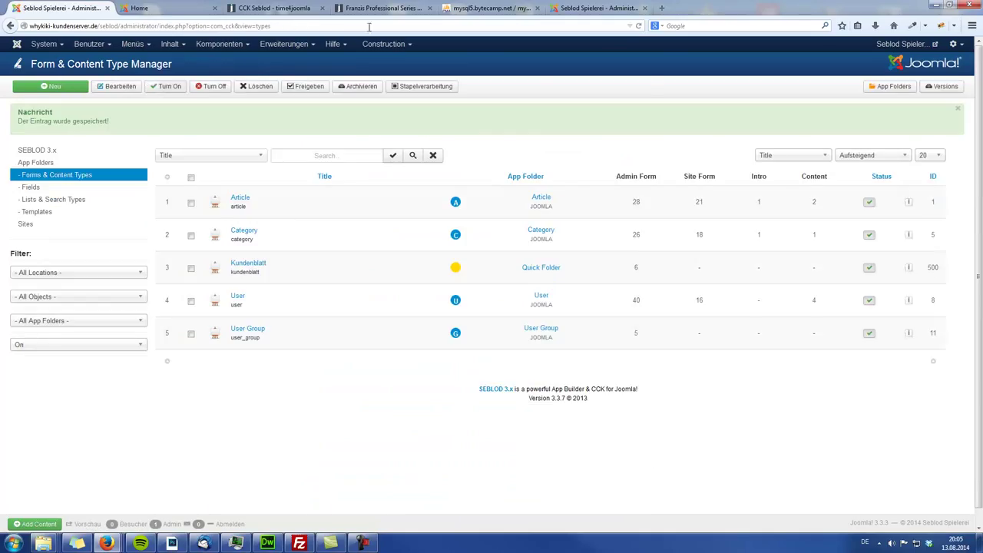
Open a blank Kundenblatt entry form from the Joomla article list and compare its fields with the kundendatenblatt table in phpMyAdmin.
left_click(549, 8)
left_click(79, 87)
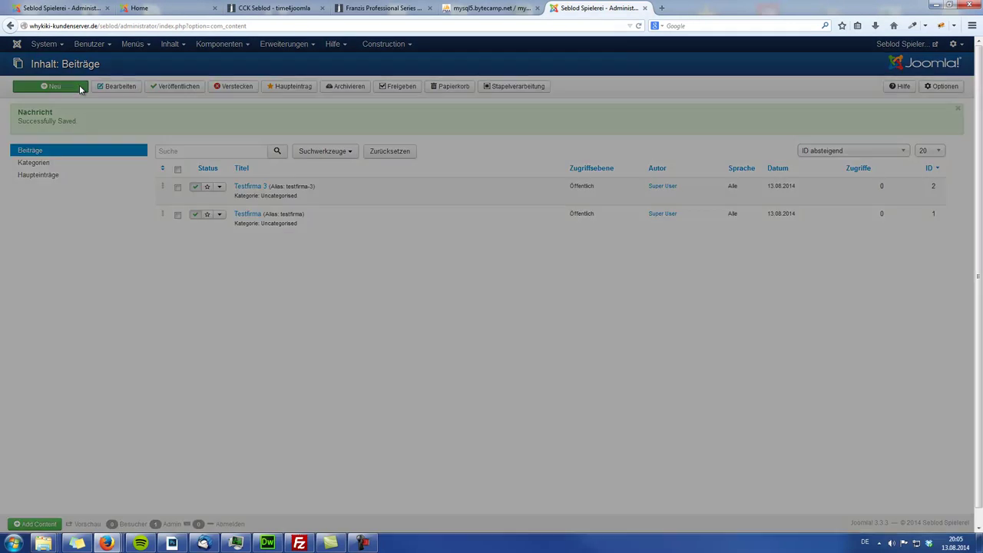
left_click(461, 147)
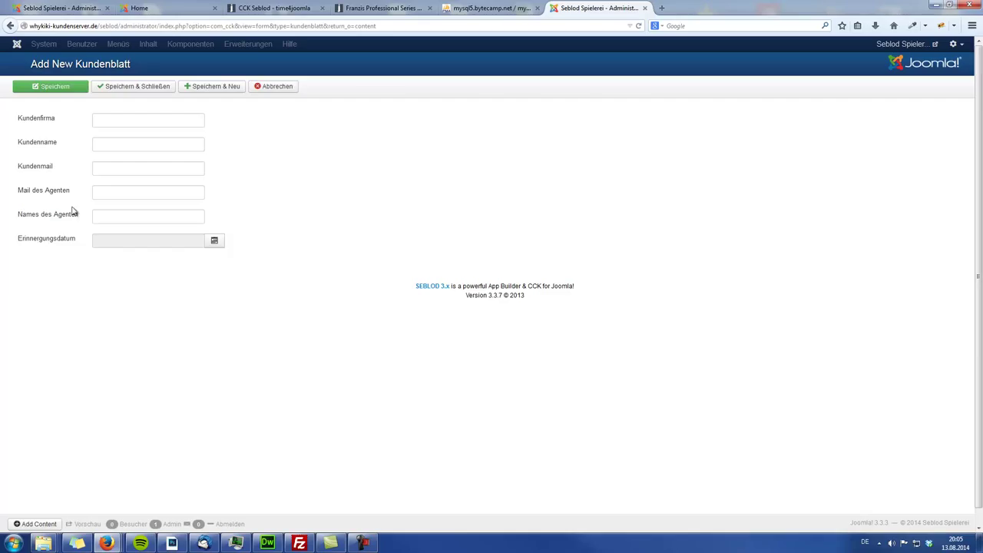
left_click(478, 11)
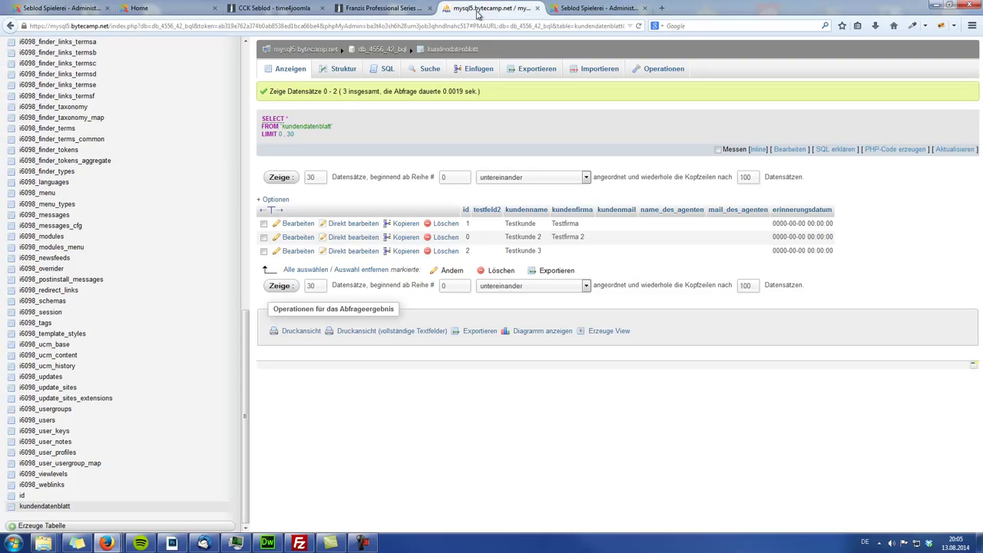
left_click(102, 6)
left_click(619, 8)
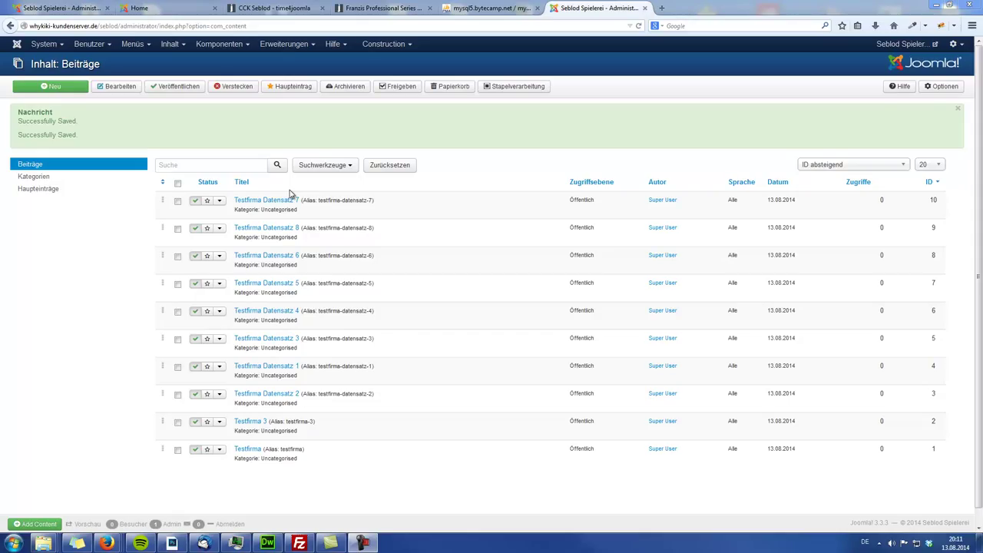
View the Testfirma Datensatz 8 entry, close it, and reload the kundendatenblatt table in phpMyAdmin to check the stored records.
left_click(261, 228)
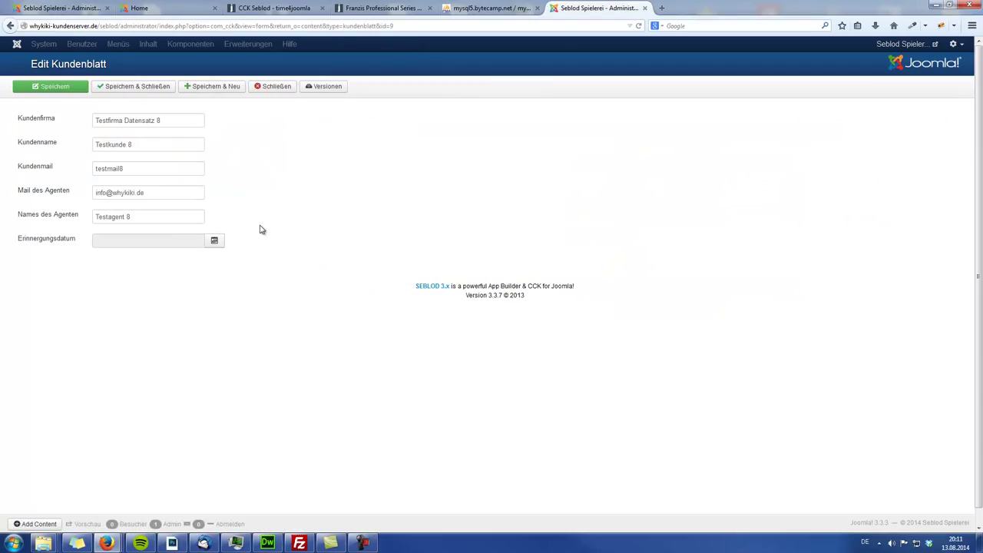
left_click(285, 90)
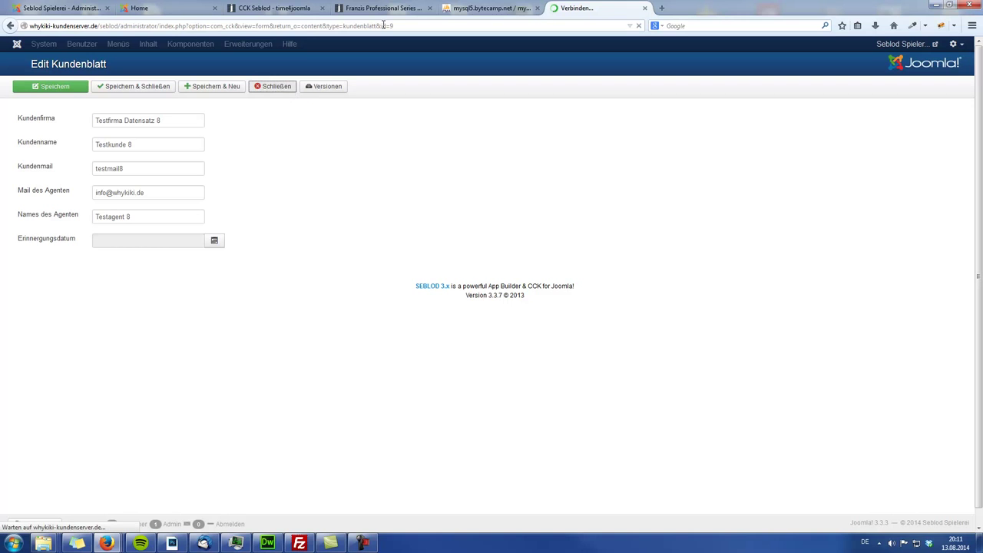
left_click(487, 8)
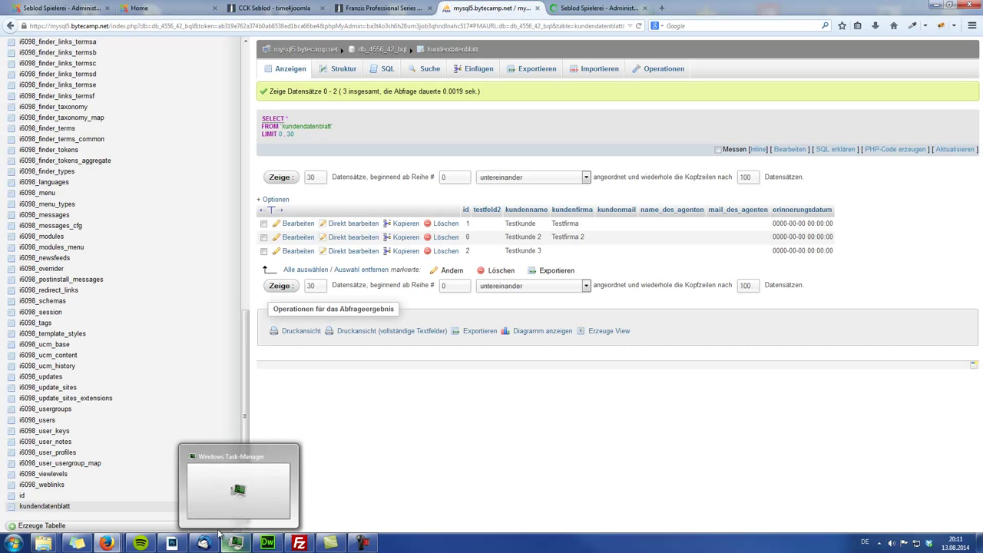
left_click(54, 507)
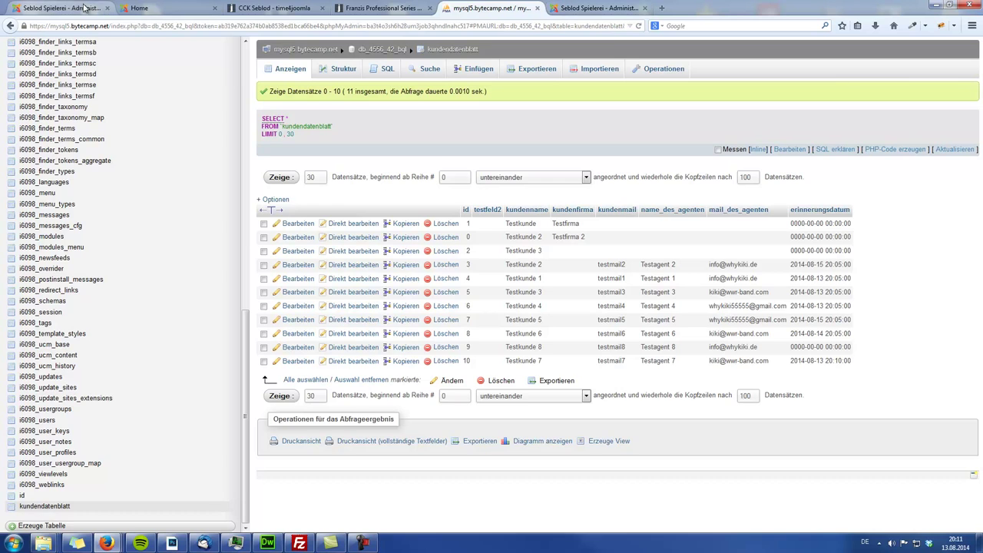
Return to the Joomla article list, set the reminder date of Testfirma Datensatz 8 to 2014-08-14, and save and close the entry.
left_click(51, 7)
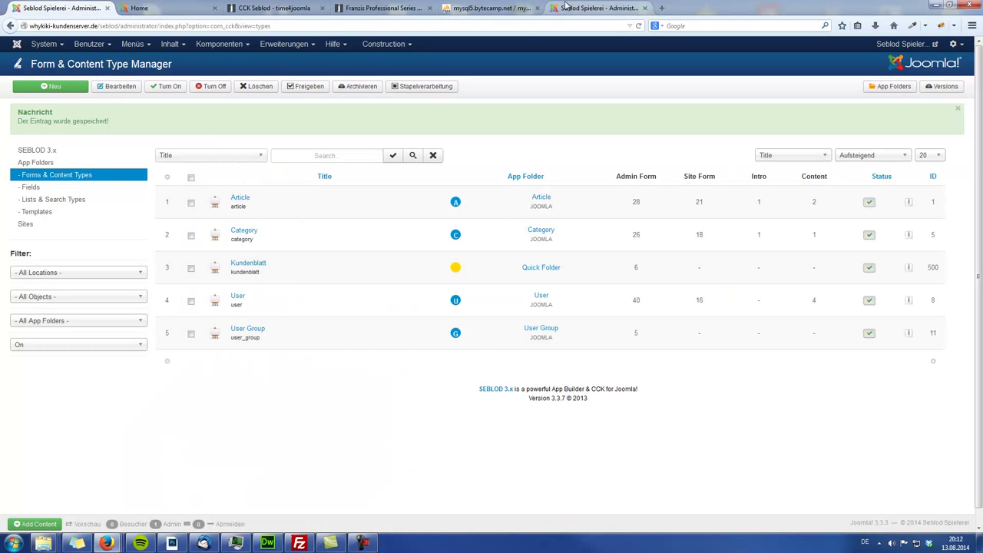
left_click(603, 10)
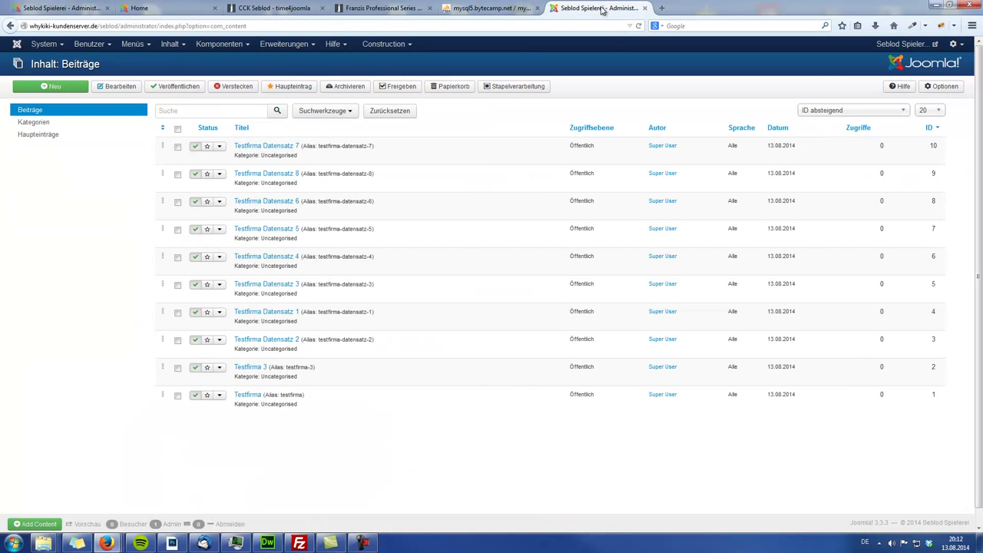
left_click(288, 176)
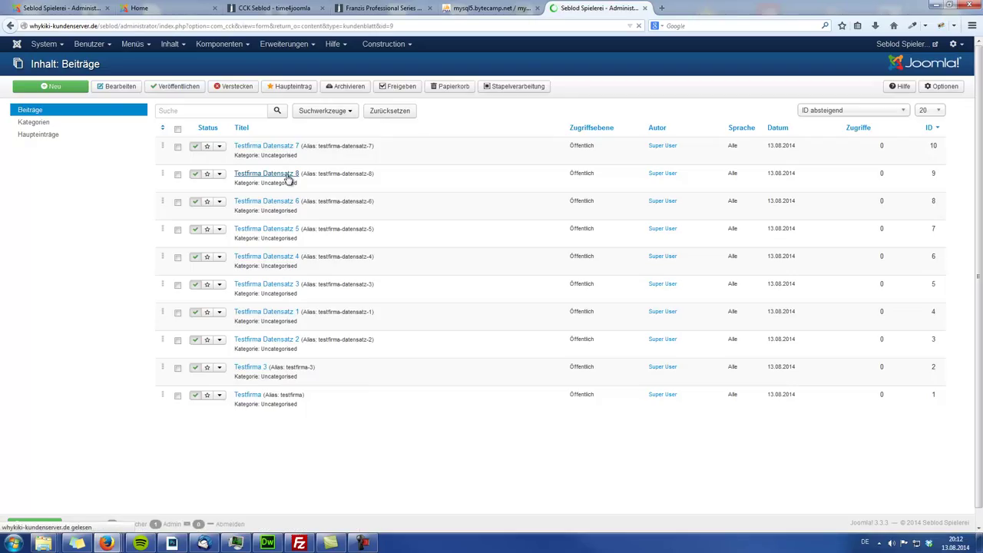
left_click(216, 241)
left_click(162, 299)
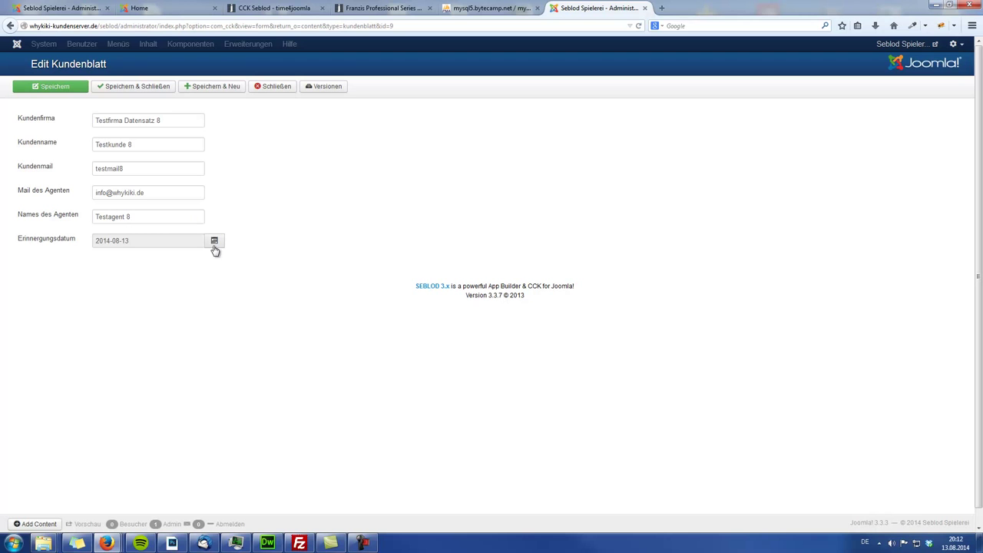
left_click(214, 244)
left_click(174, 299)
left_click(129, 88)
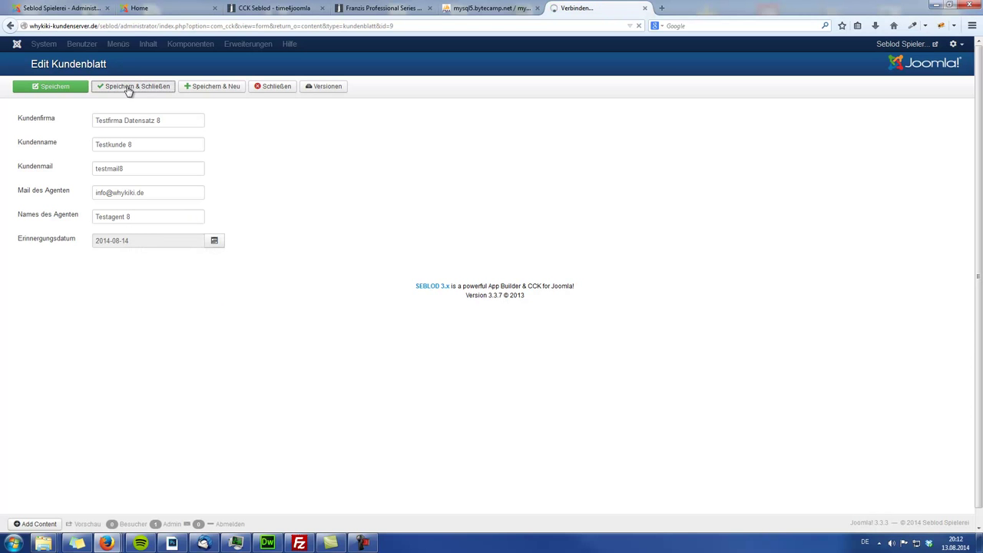
Reload the kundendatenblatt table in phpMyAdmin to check the reminder date of Testkunde 8, and return to the Joomla article list.
left_click(489, 8)
left_click(53, 507)
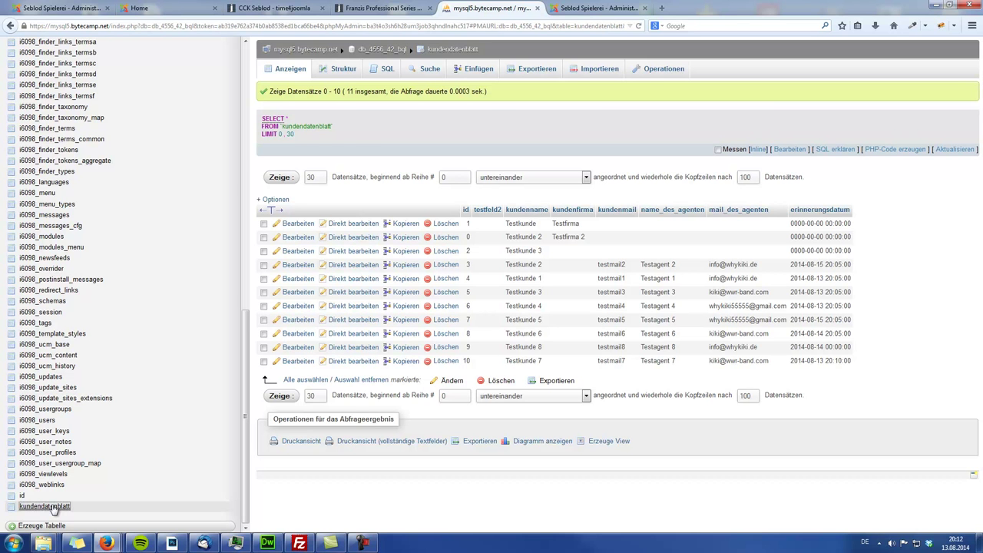
left_click(600, 8)
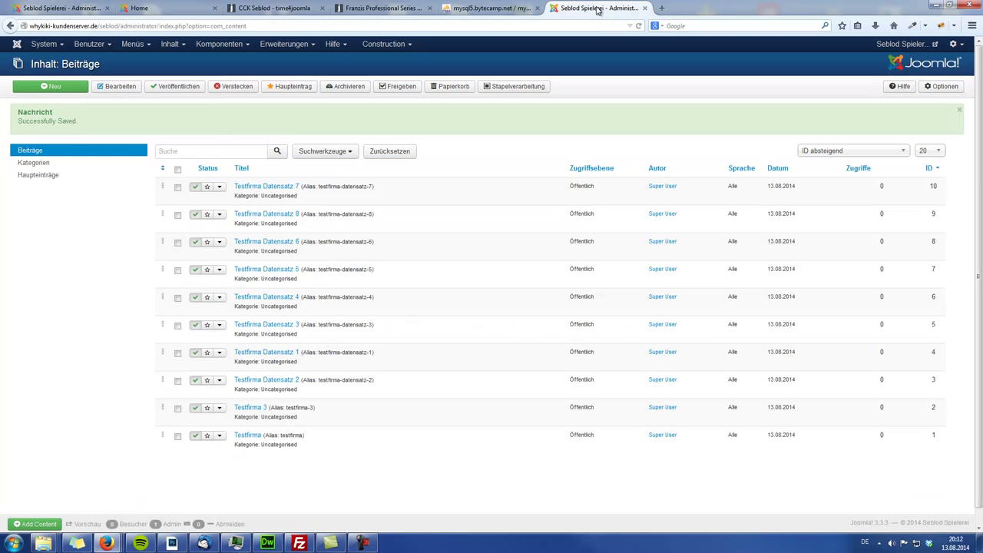
Open another blank Kundenblatt entry, go through its customer and agent input fields, and compare them with the kundendatenblatt records in phpMyAdmin.
left_click(67, 83)
left_click(470, 144)
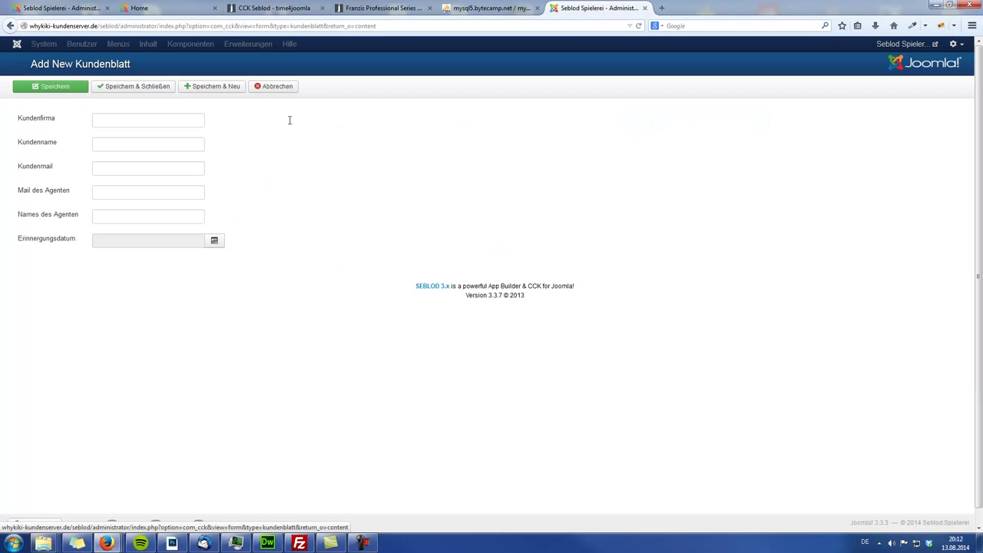
left_click(111, 120)
left_click(114, 147)
left_click(110, 163)
left_click(114, 190)
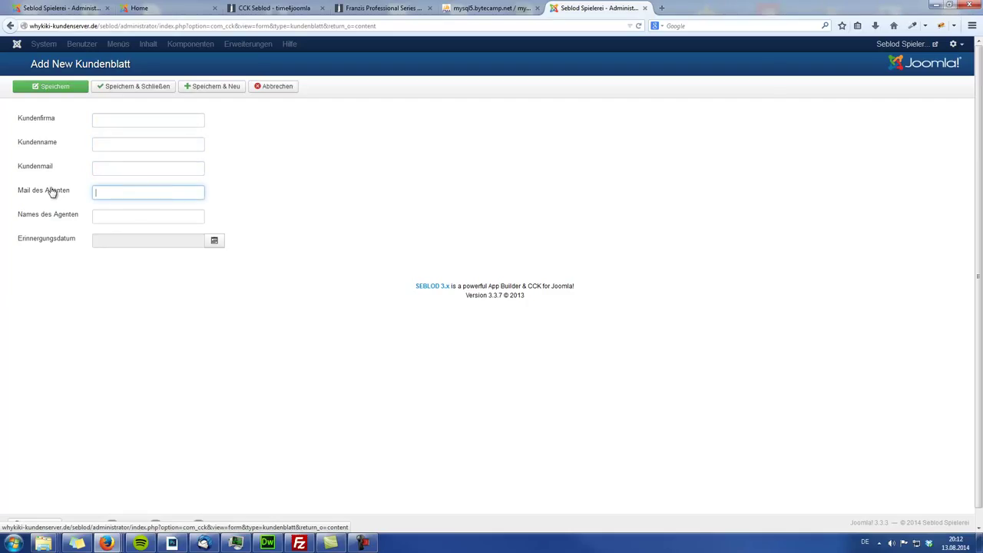
left_click(110, 213)
left_click(104, 196)
left_click(484, 8)
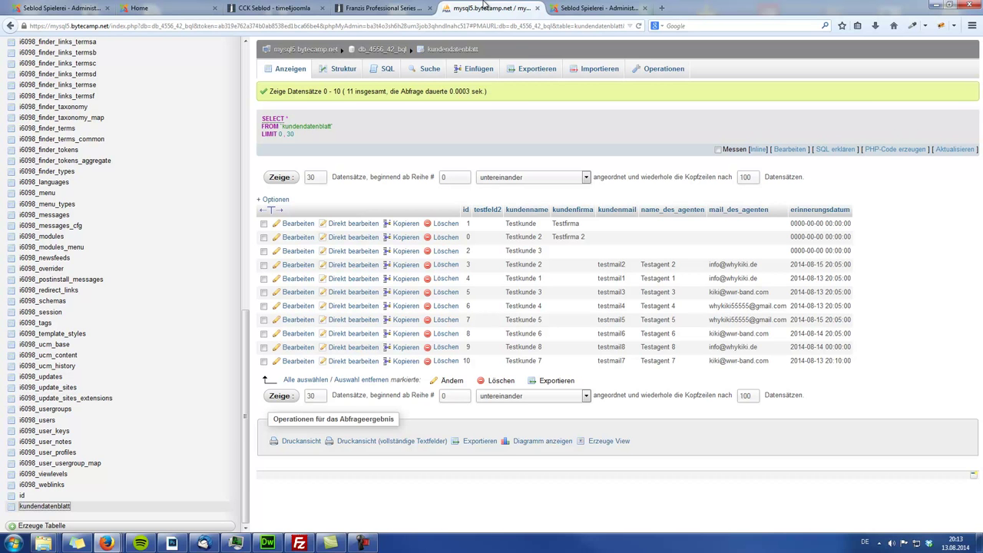
Return to the SEBLOD administration and create a new list and search type for Kundenblatt items using the Table list template.
left_click(66, 8)
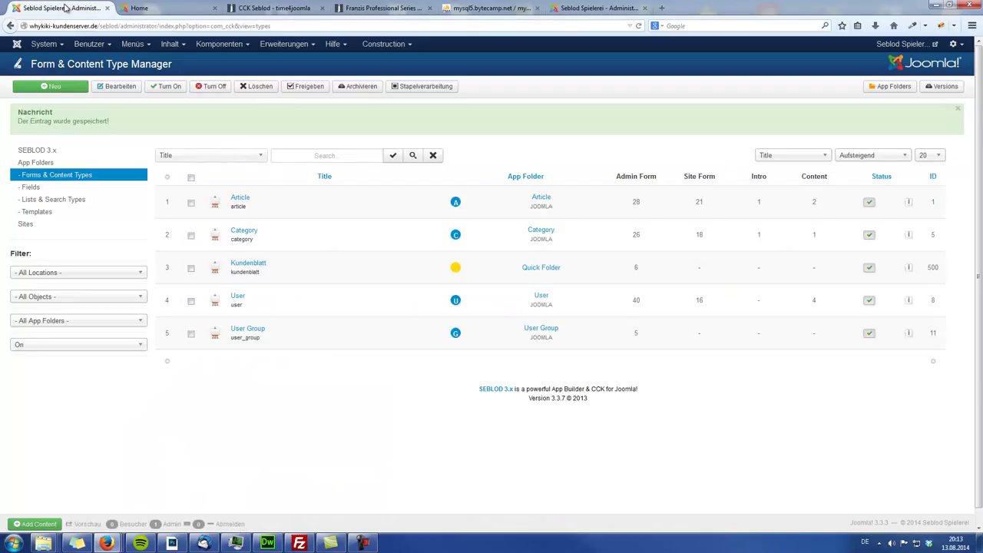
left_click(65, 199)
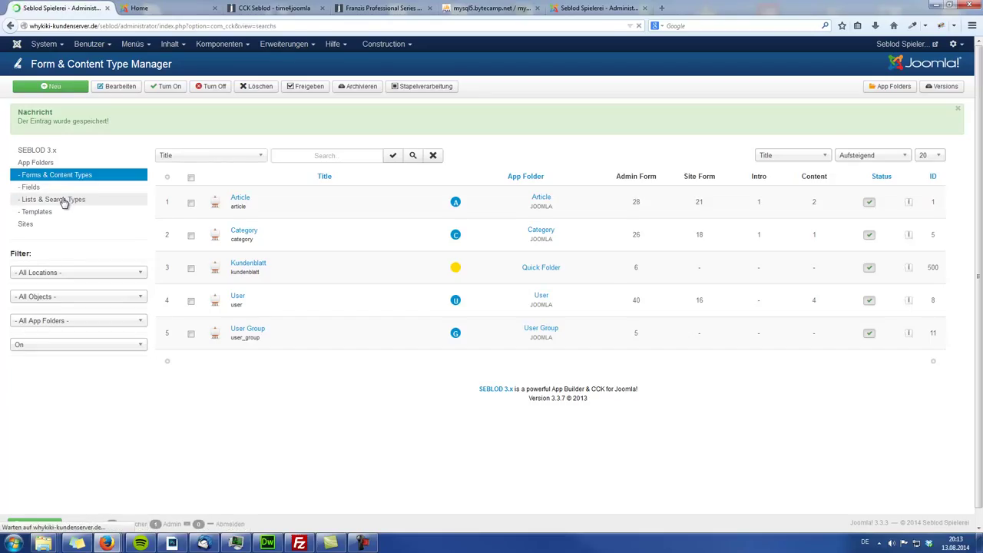
left_click(61, 88)
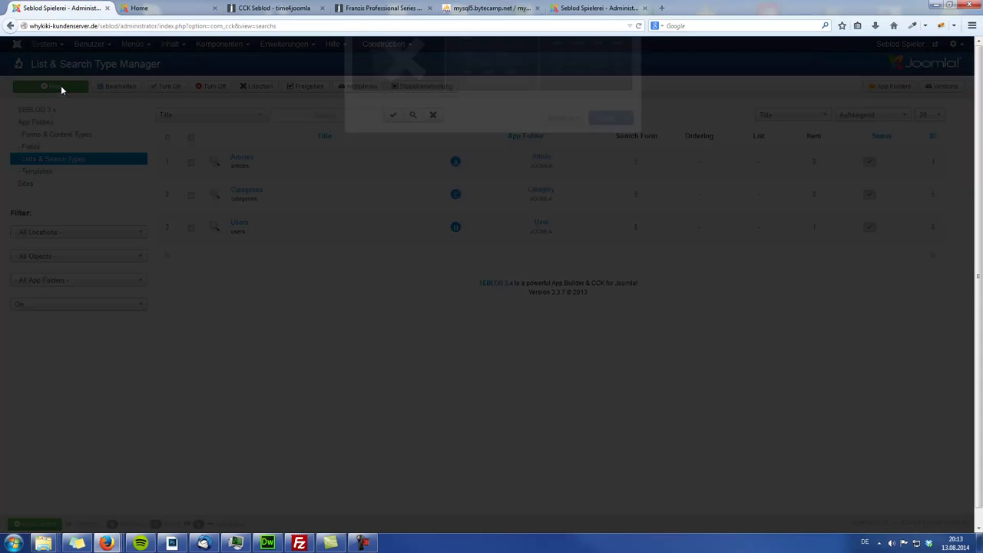
left_click(399, 138)
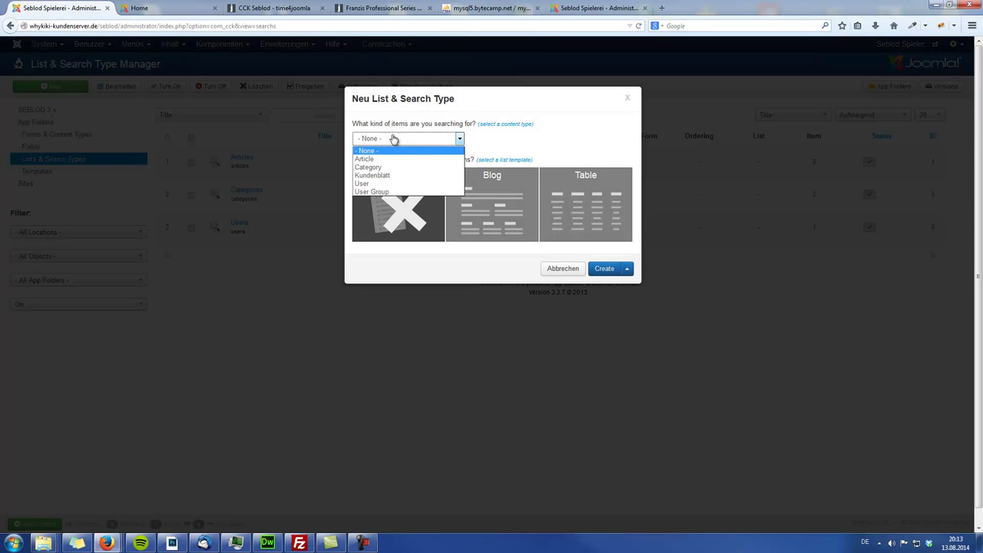
left_click(371, 176)
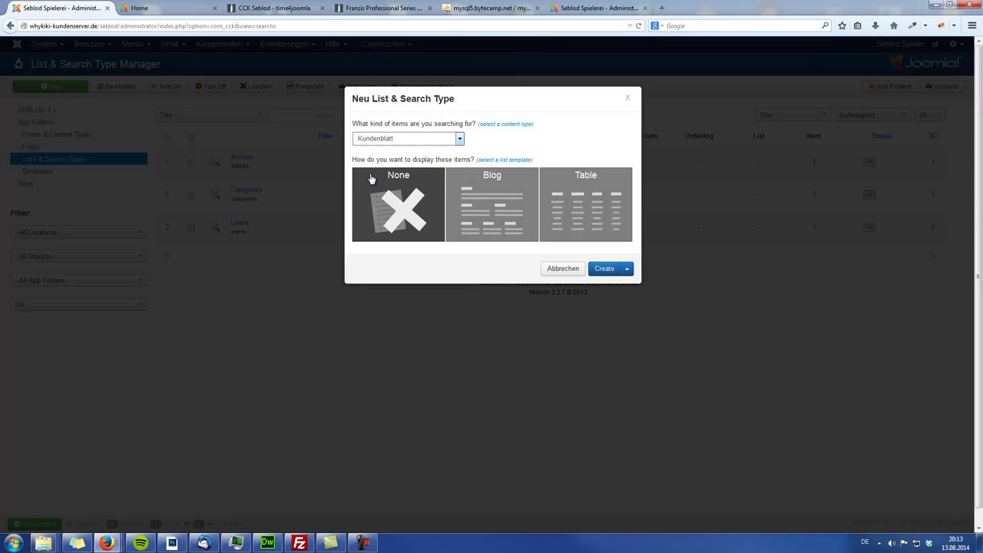
left_click(580, 209)
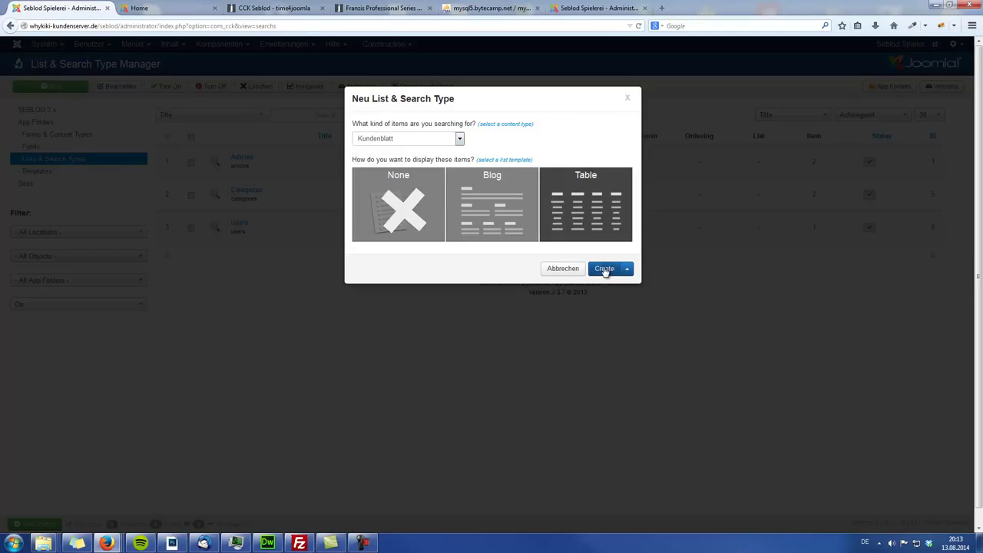
left_click(604, 269)
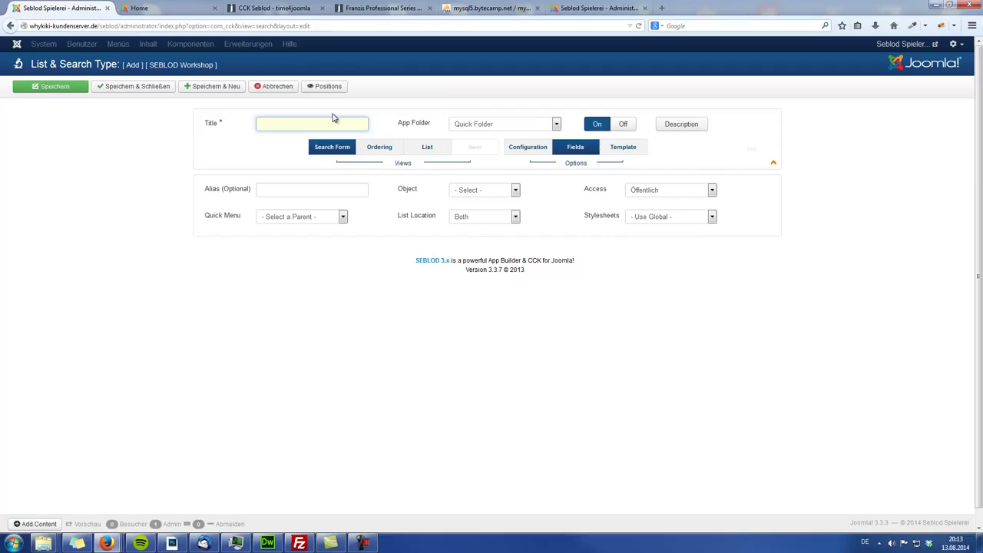
Assign the new list and search type to the Kundendatenblatt app folder and title it Kundensuche.
left_click(454, 124)
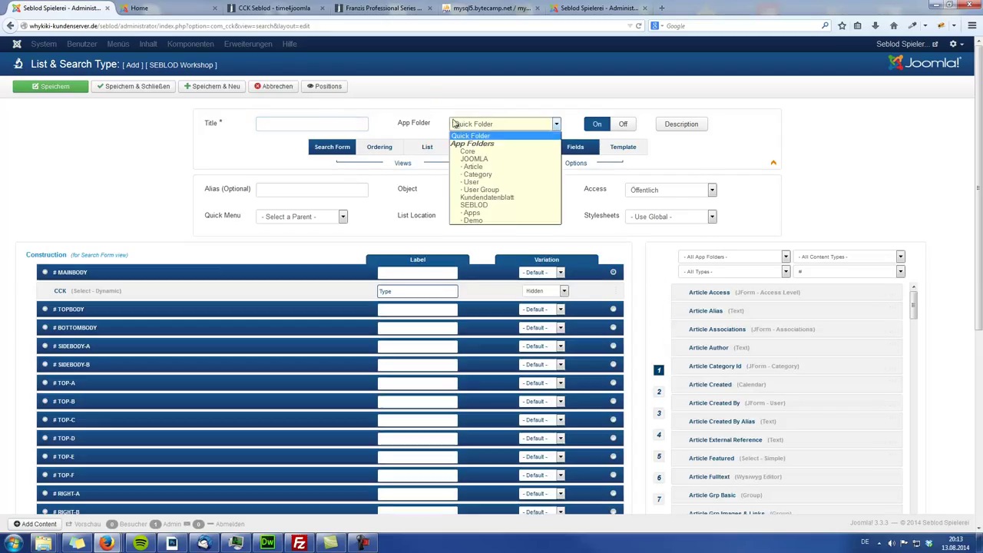
left_click(487, 197)
left_click(305, 119)
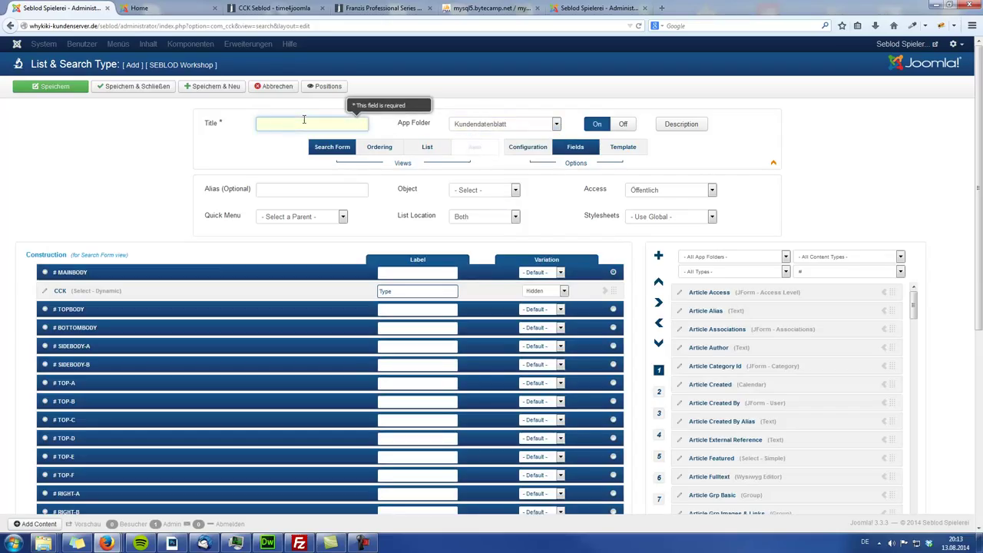
type("Kund")
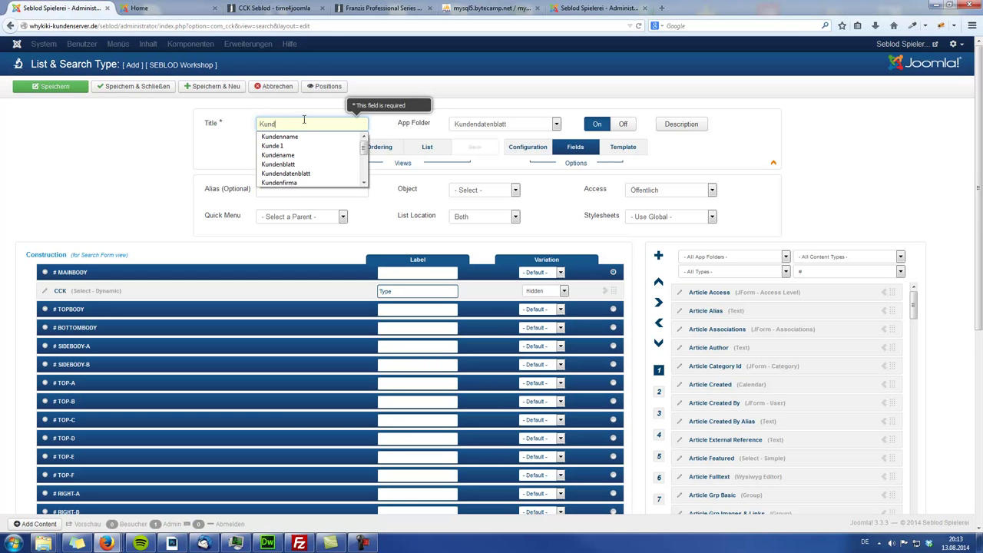
type("ensuche")
left_click(132, 188)
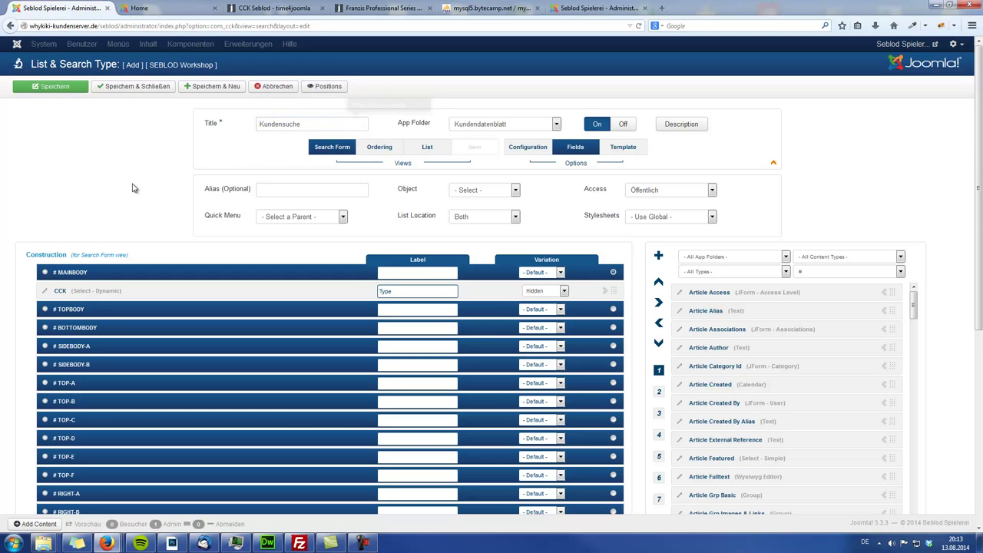
Filter the available fields by the Kundendatenblatt folder and add Erinnerungsdatum, Kundename, Kundenfirma, Kundenmail, Mail des Agenten and Name des Agenten to the search form's mainbody.
left_click(722, 262)
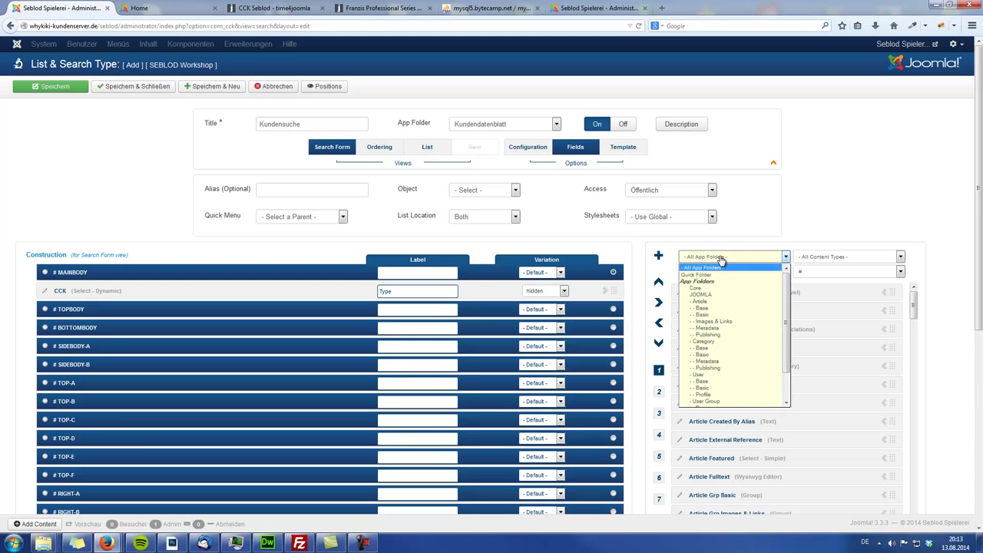
left_click_drag(785, 331, 785, 365)
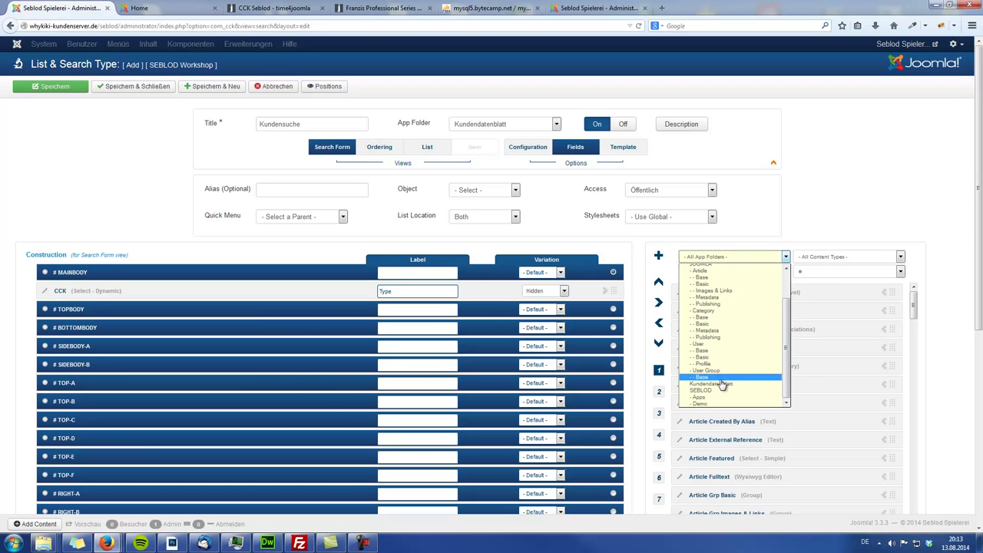
left_click(718, 384)
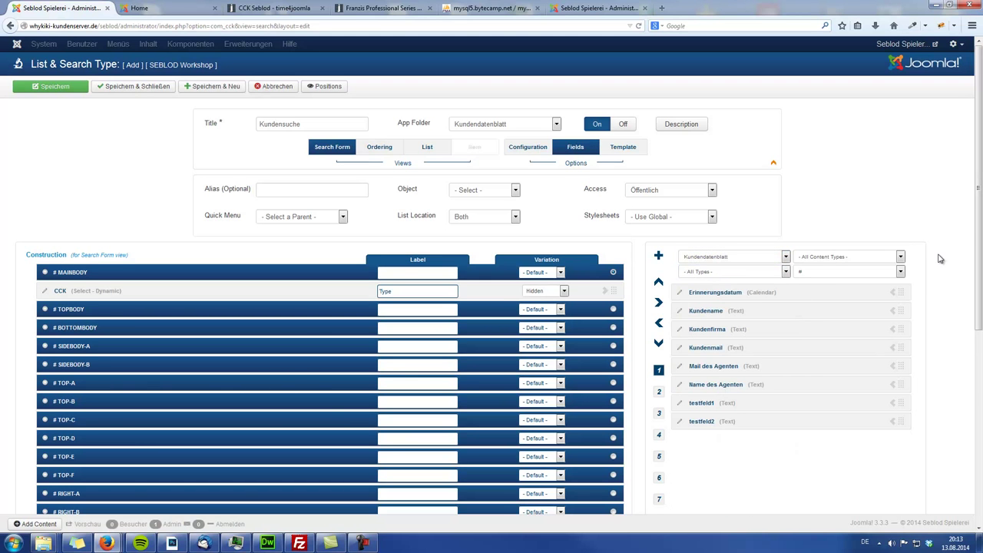
scroll(937, 259, "down", 5)
scroll(941, 259, "up", 2)
scroll(938, 259, "up", 3)
left_click(893, 293)
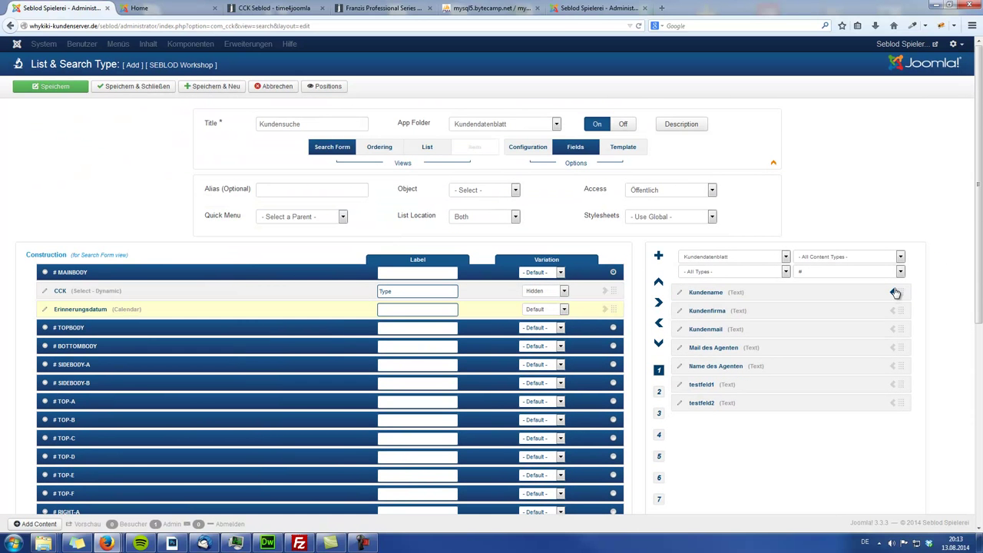
left_click(894, 292)
left_click(893, 293)
left_click(893, 292)
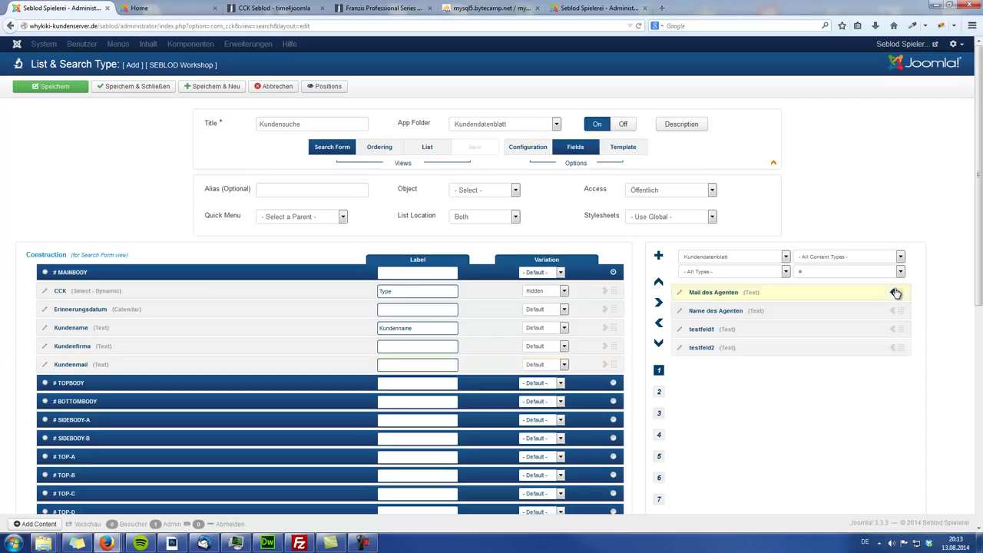
left_click(893, 293)
left_click(894, 292)
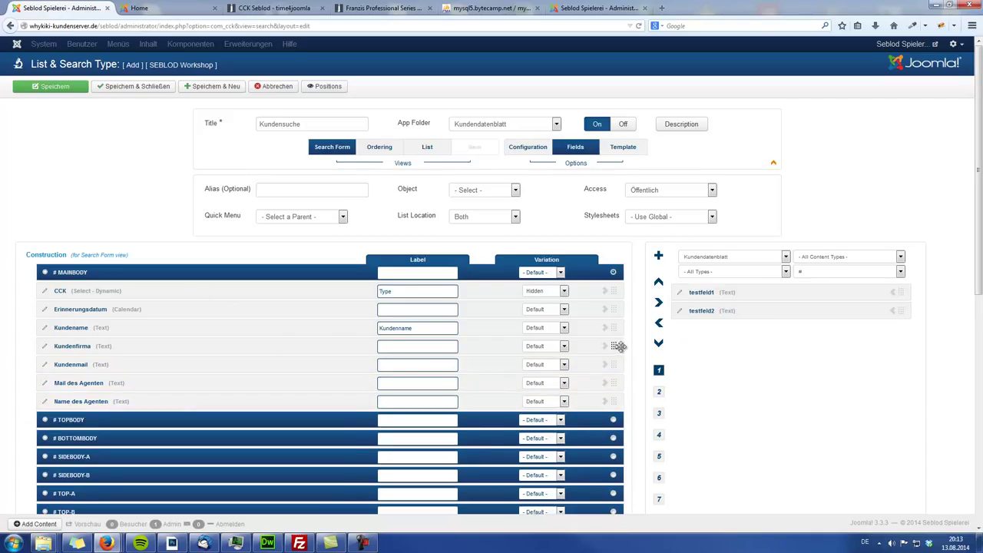
Reorder the search form fields to Kundenfirma, Kundename, Kundenmail, Name des Agenten, Mail des Agenten, Erinnerungsdatum.
left_click_drag(614, 346, 619, 308)
mouse_move(616, 345)
left_mouse_down()
mouse_move(614, 317)
mouse_move(614, 328)
left_mouse_up()
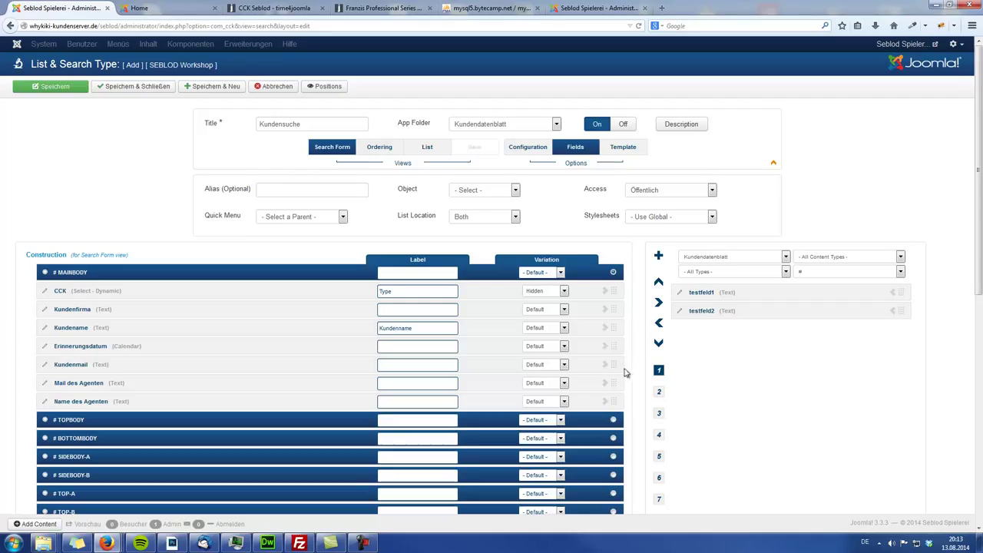
left_click_drag(615, 364, 615, 343)
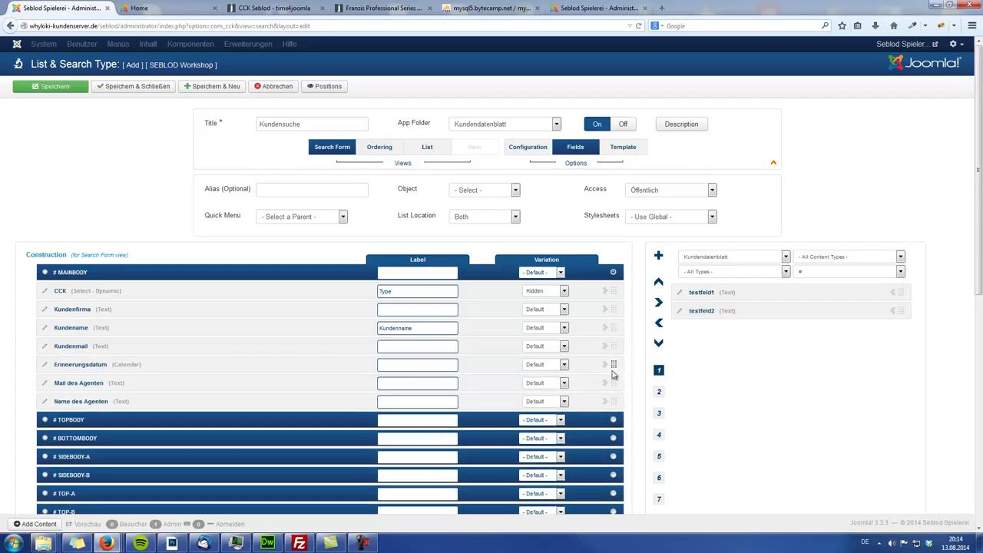
left_click_drag(615, 381, 617, 364)
left_click_drag(615, 402, 616, 366)
Show the fields of all app folders starting with B and add Button Submit to the end of the search form's mainbody.
left_click(732, 262)
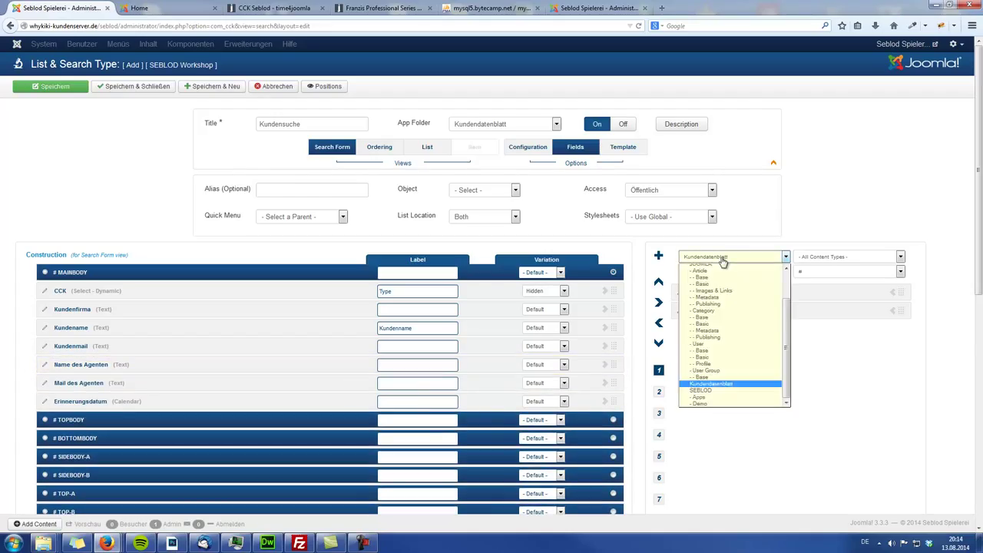
left_click(711, 270)
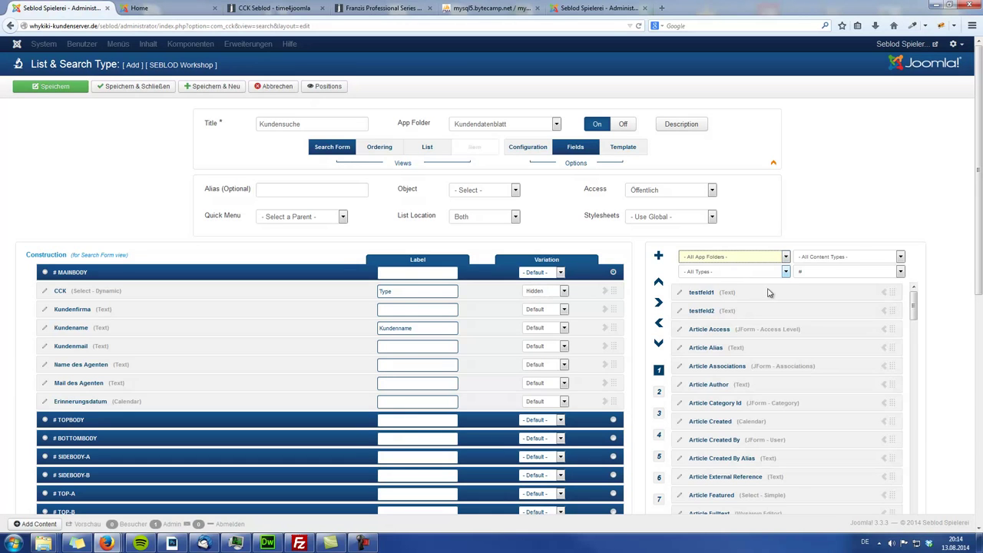
left_click(822, 272)
left_click(806, 298)
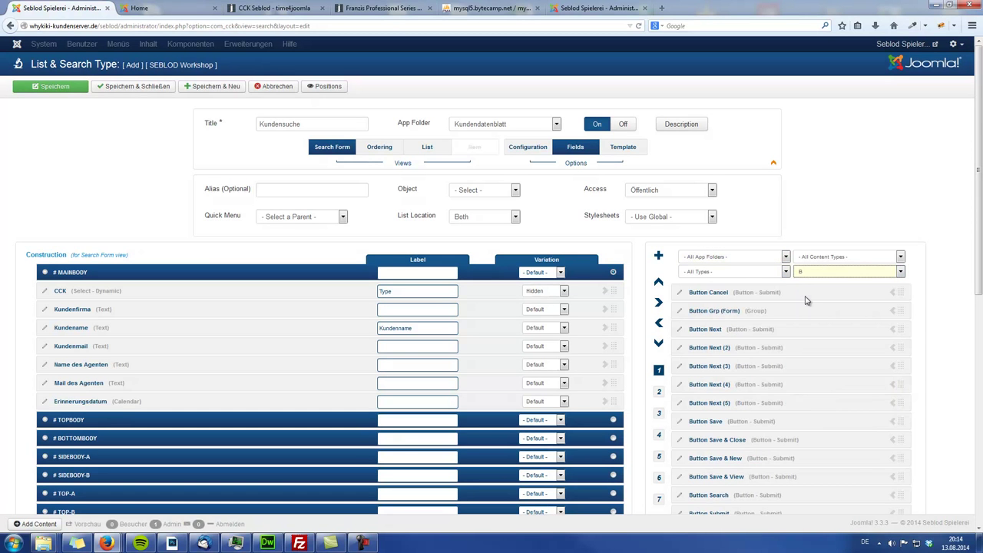
scroll(935, 297, "down", 3)
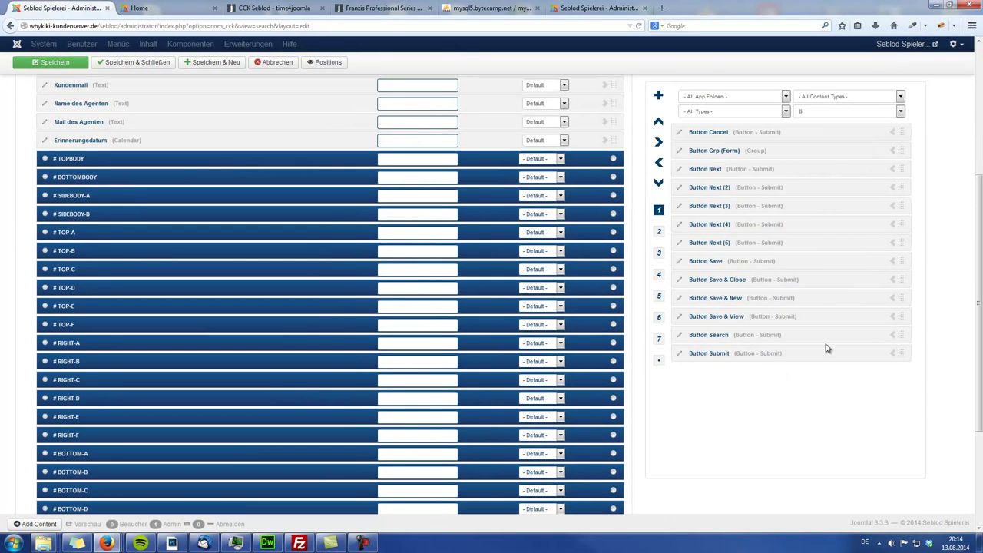
left_click(893, 353)
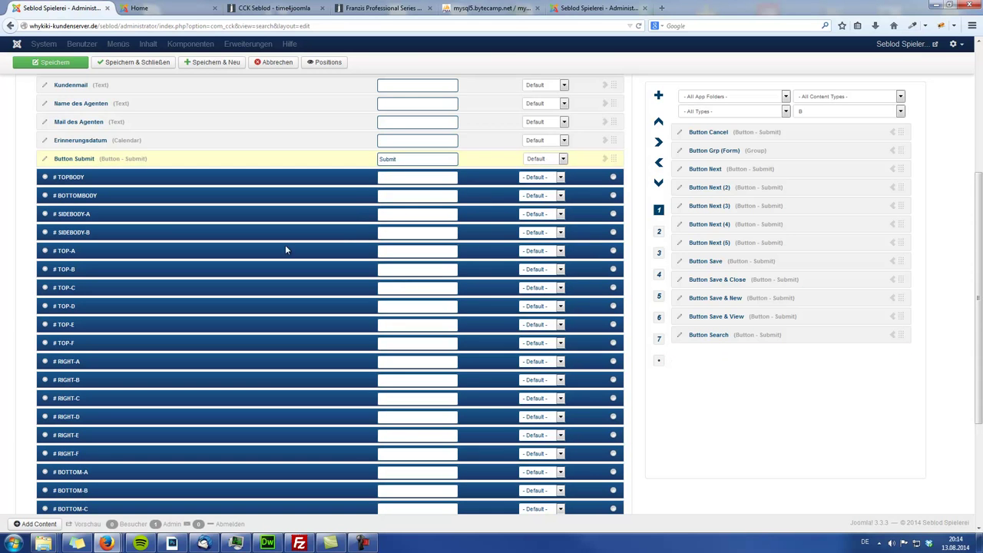
scroll(285, 248, "up", 4)
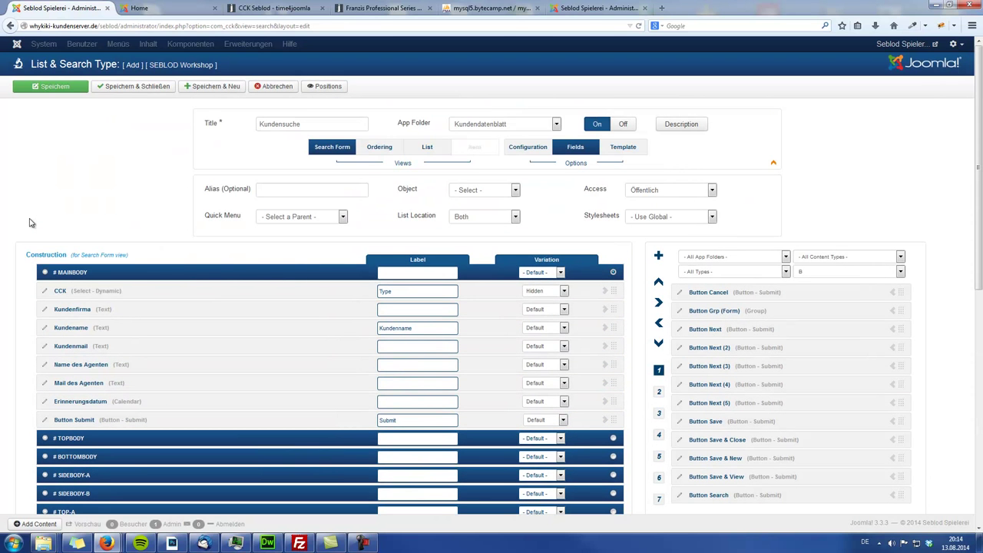
In the List view, add Kundenfirma, Kundename, Kundenmail, Name des Agenten, Mail des Agenten and Erinnerungsdatum to Column-A, and save and close the type.
left_click(428, 150)
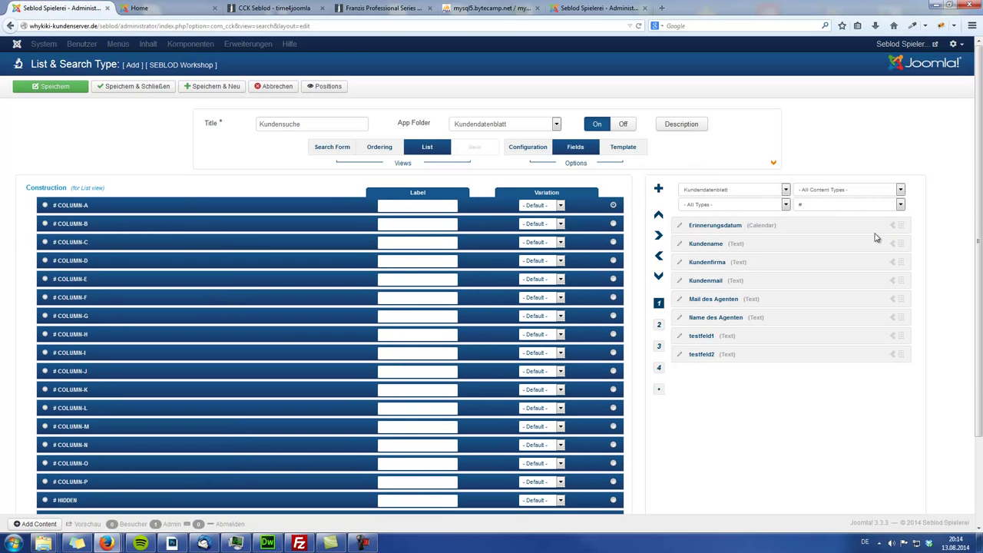
left_click(893, 262)
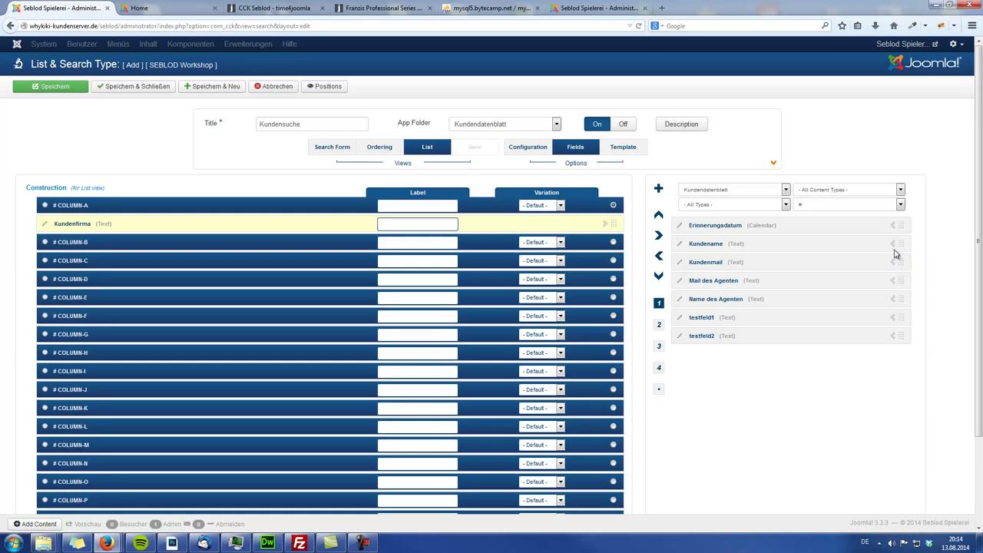
left_click(894, 244)
left_click(893, 244)
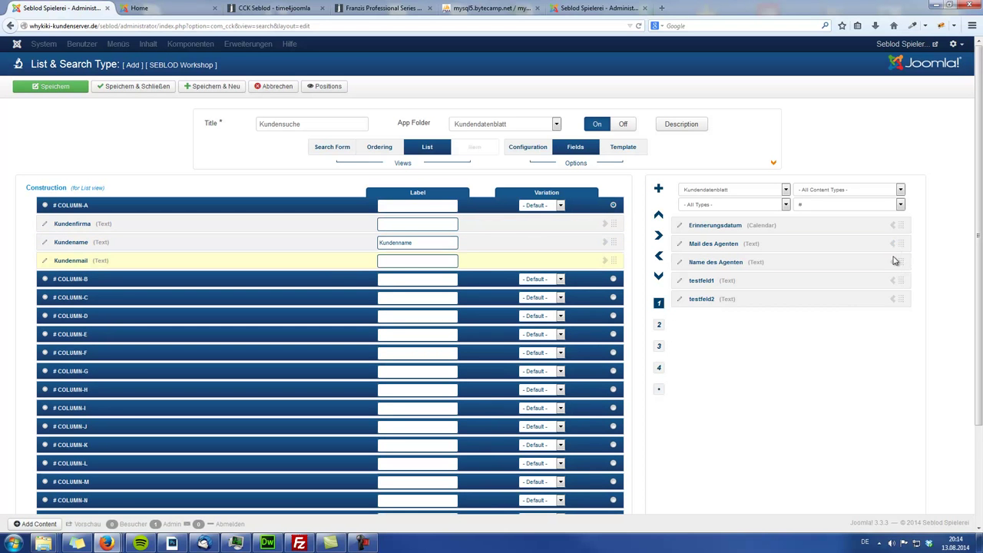
left_click(891, 263)
left_click(893, 245)
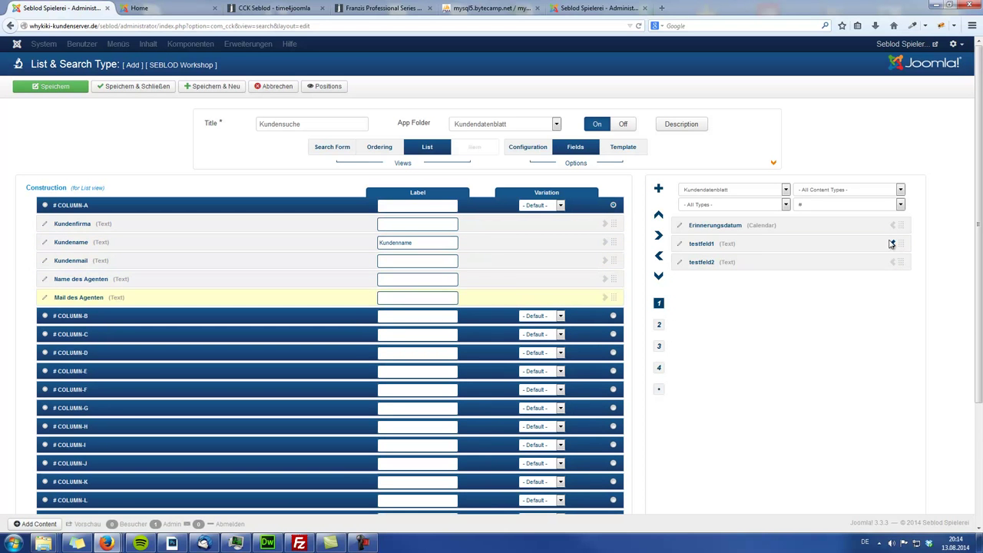
left_click(893, 227)
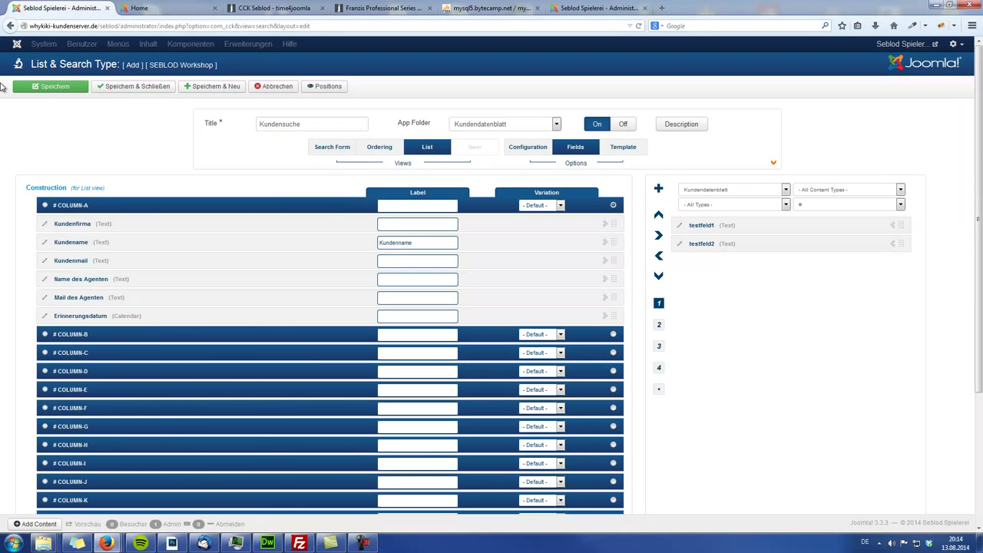
left_click(132, 87)
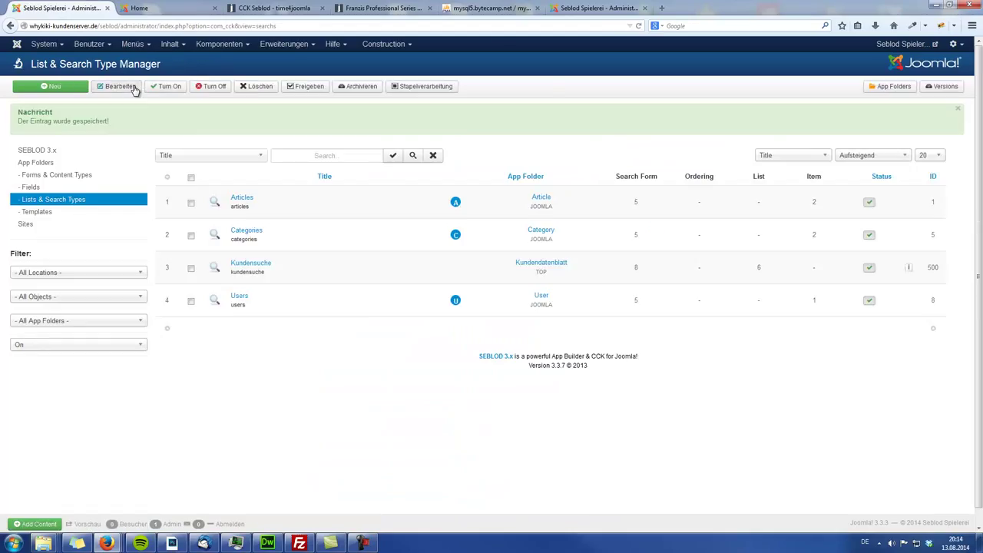
Add a new main menu entry titled Kundensuche with the SEBLOD menu item type List & Search.
left_click(132, 44)
mouse_move(139, 86)
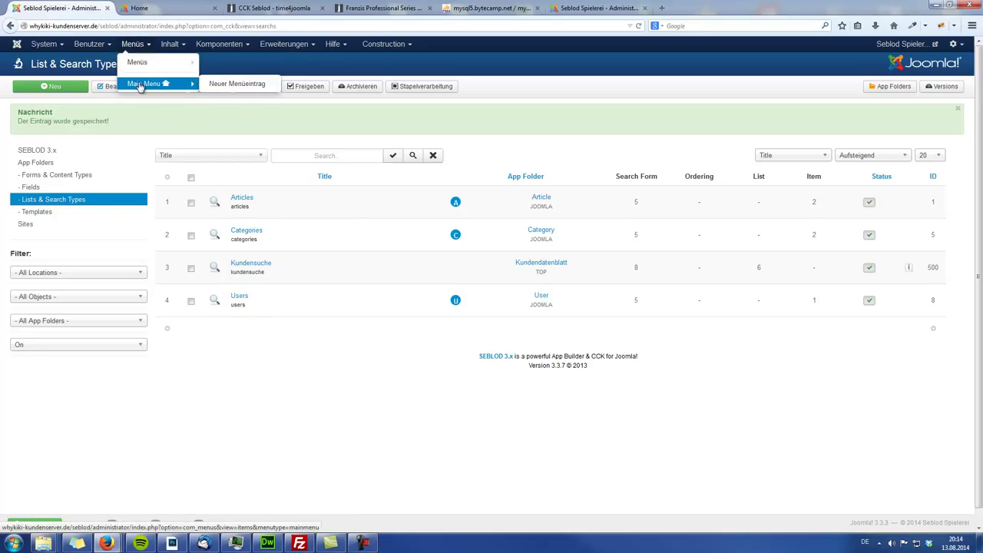
left_click(216, 84)
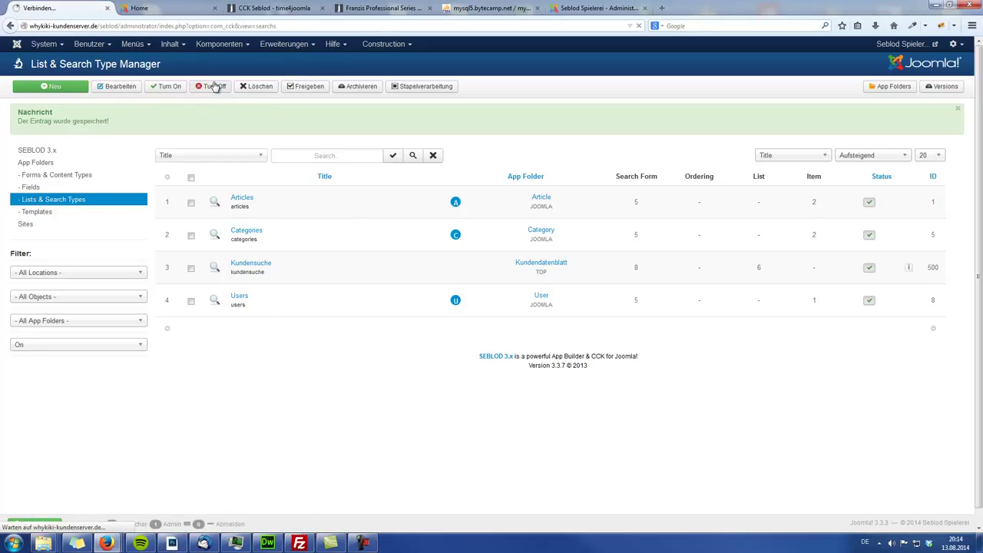
left_click(128, 112)
type("Kundensuche")
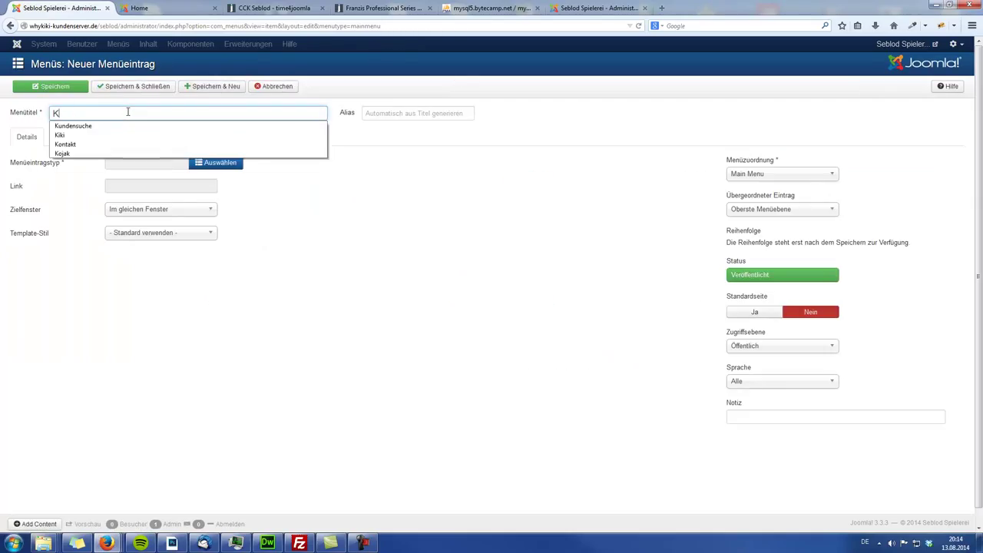
left_click(230, 165)
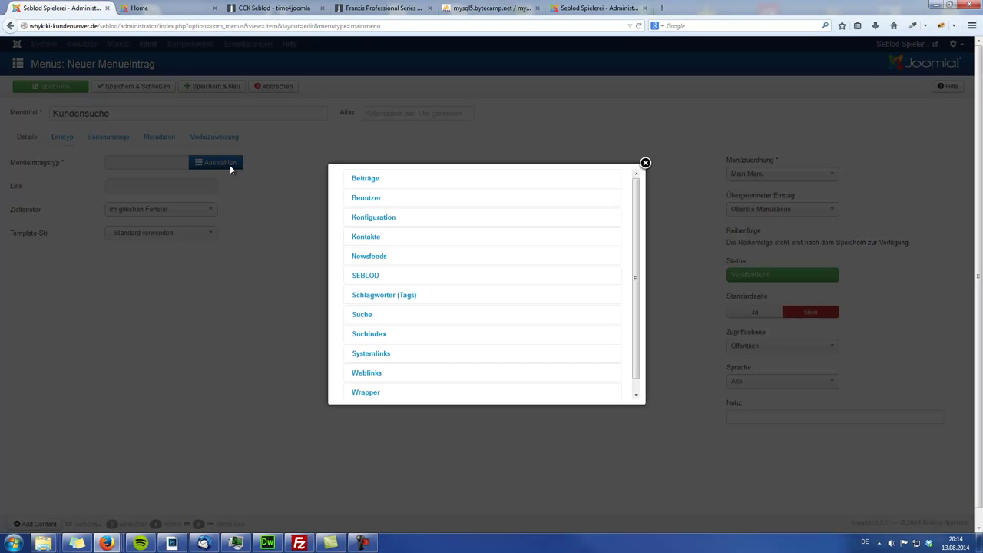
left_click(354, 275)
left_click(373, 328)
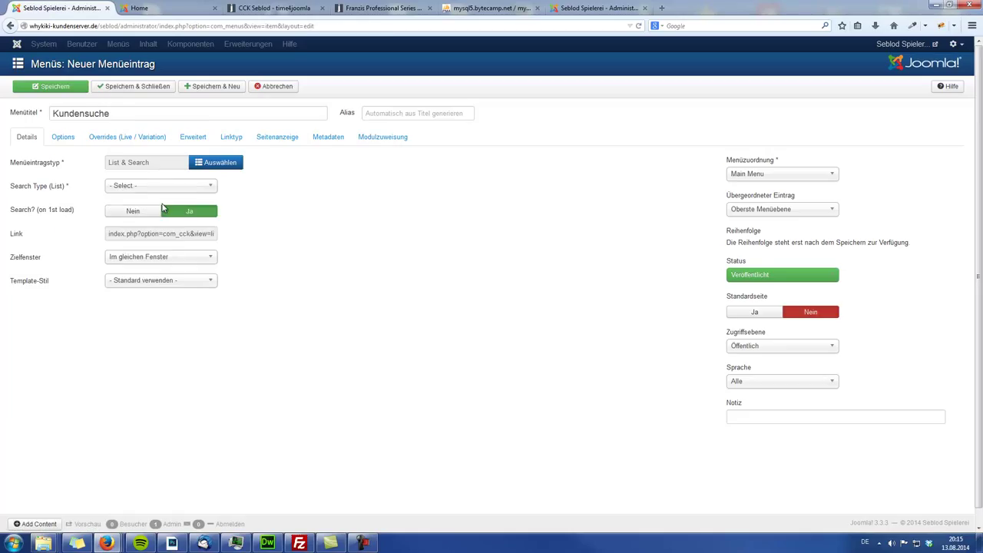
Assign the search type Kundensuche to the menu entry, set searching on first load to Nein, and save and close it.
left_click(140, 186)
left_click(139, 235)
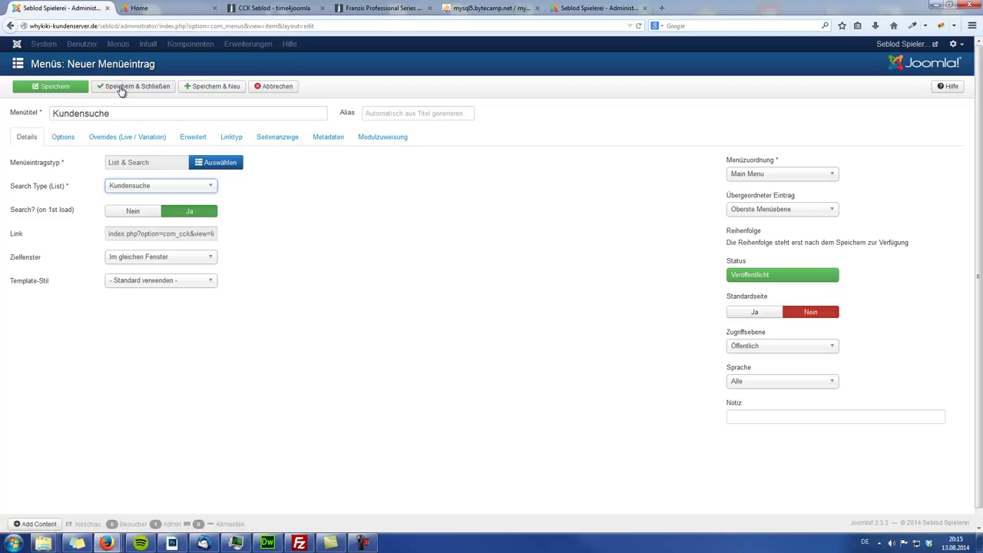
left_click(132, 212)
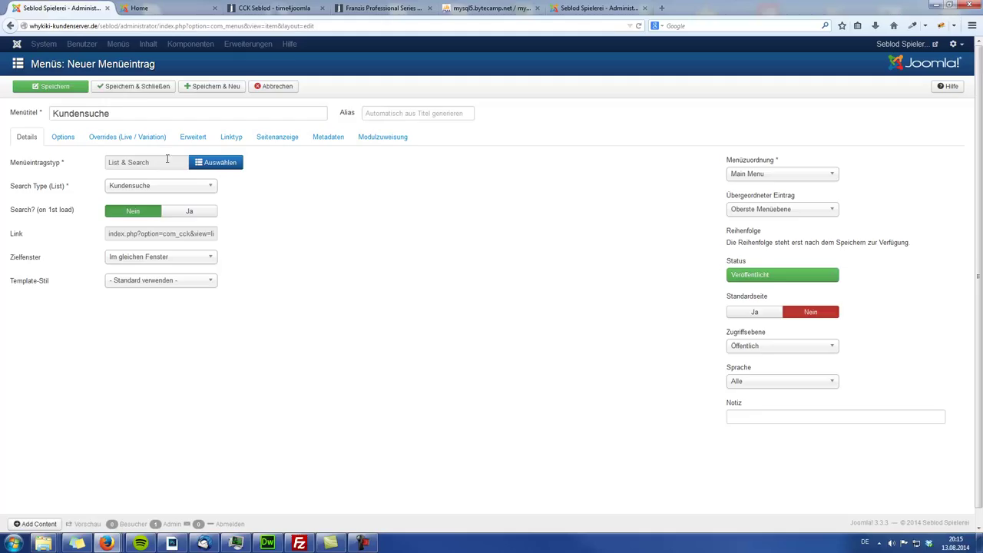
left_click(139, 89)
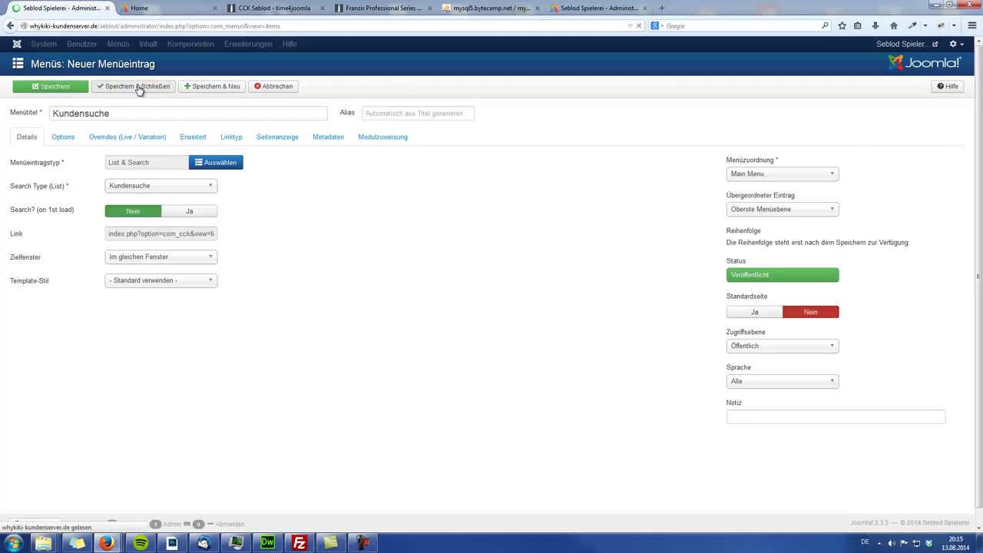
Reopen the Kundensuche menu entry, set searching on first load to Ja, and save and close it.
left_click(233, 252)
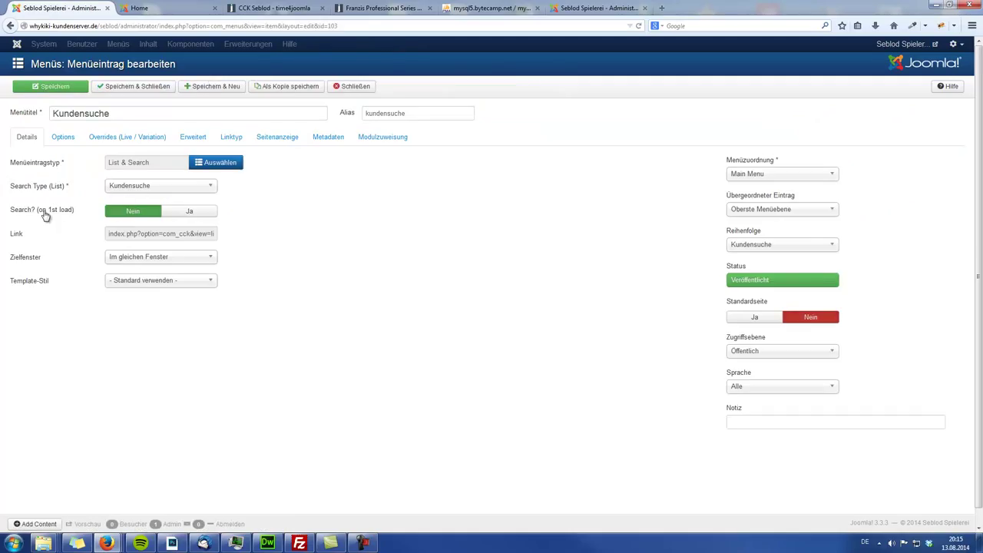
mouse_move(25, 212)
left_click(172, 211)
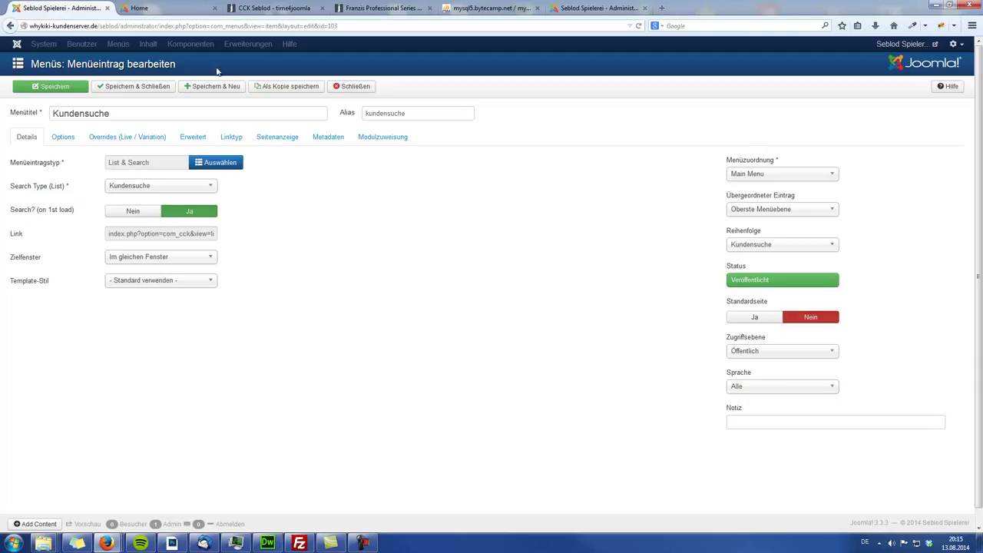
left_click(129, 86)
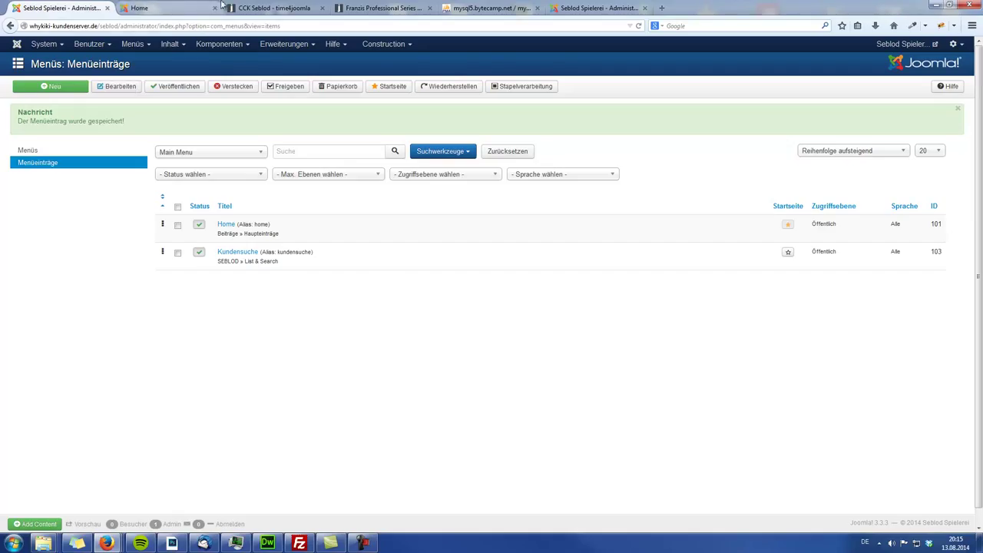
Reload the website's front end and open Kundensuche from the main menu to examine the search form and result list.
left_click(171, 6)
key("F5")
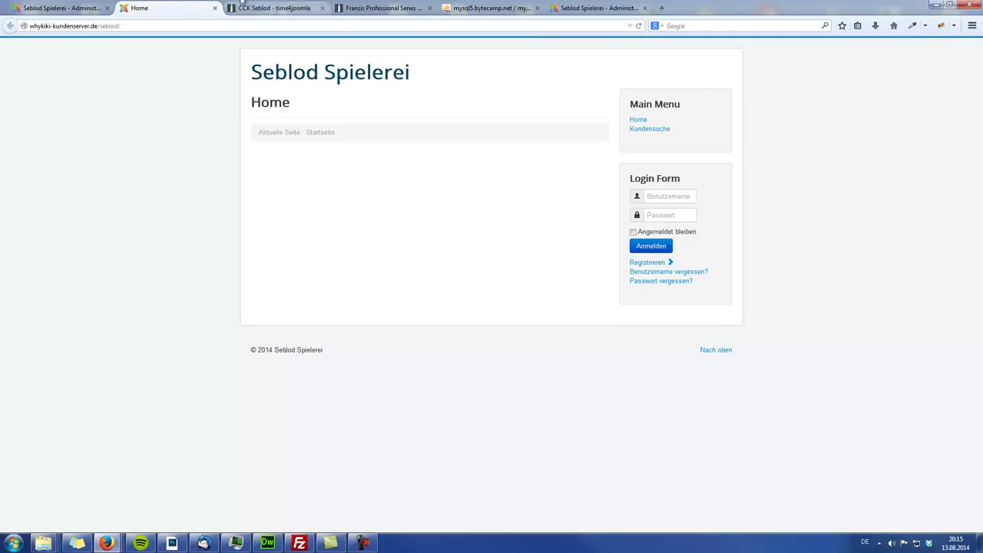
left_click(652, 130)
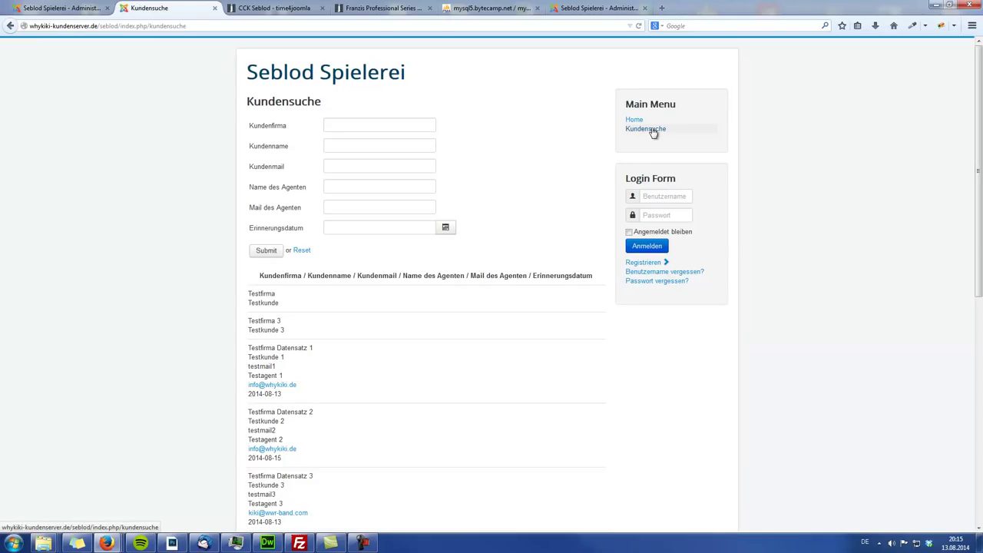
scroll(398, 311, "down", 10)
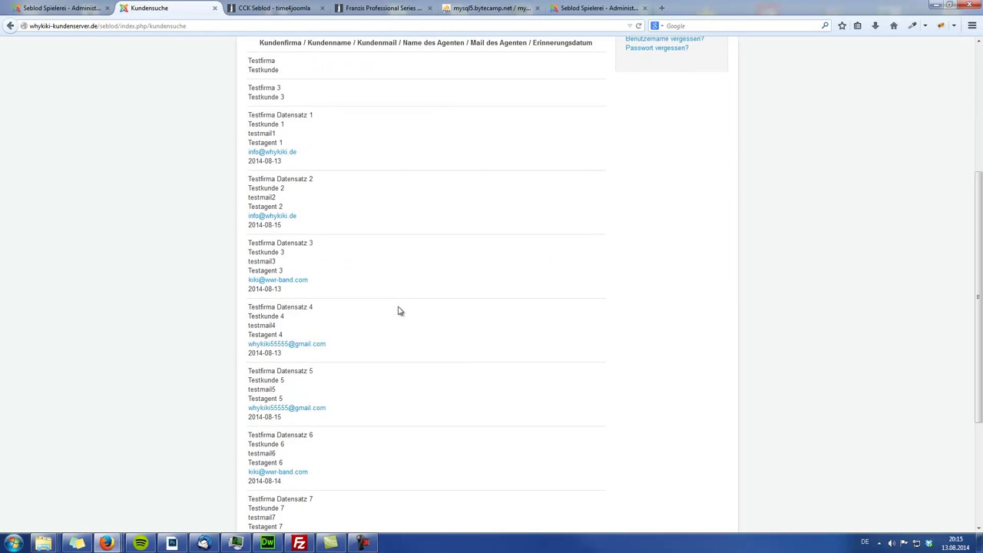
scroll(398, 311, "up", 10)
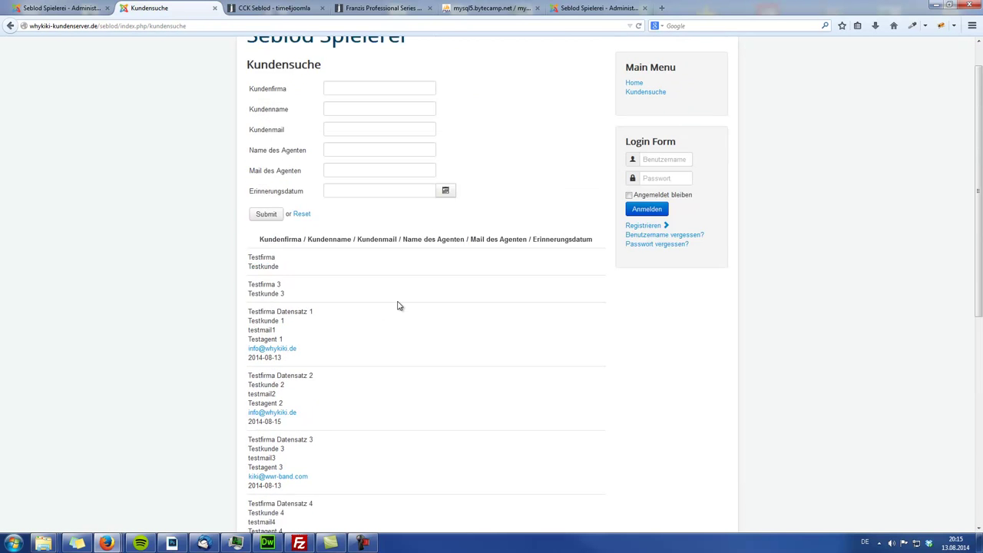
In the Joomla administration's template styles, set Beez3 - Default as the default site style.
left_click(59, 8)
left_click(295, 48)
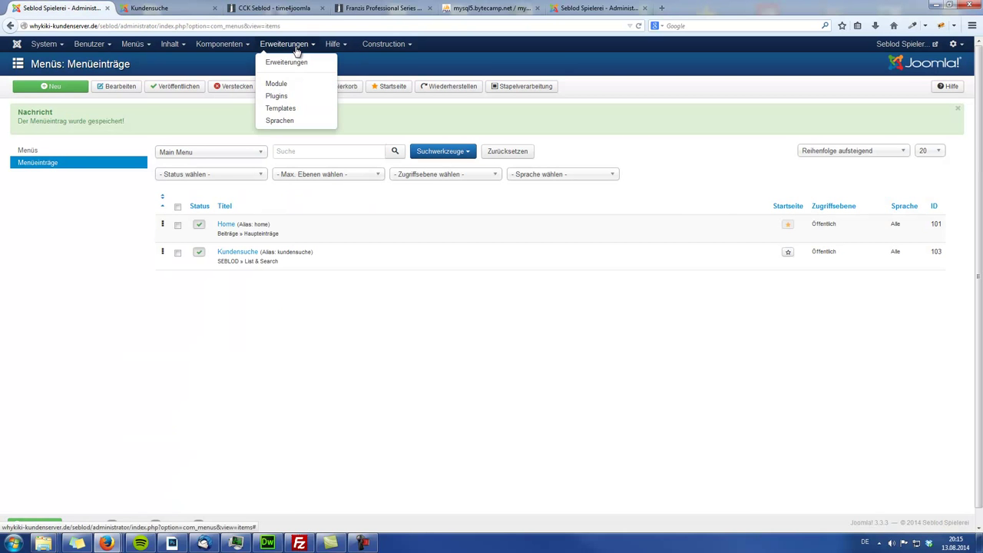
left_click(289, 109)
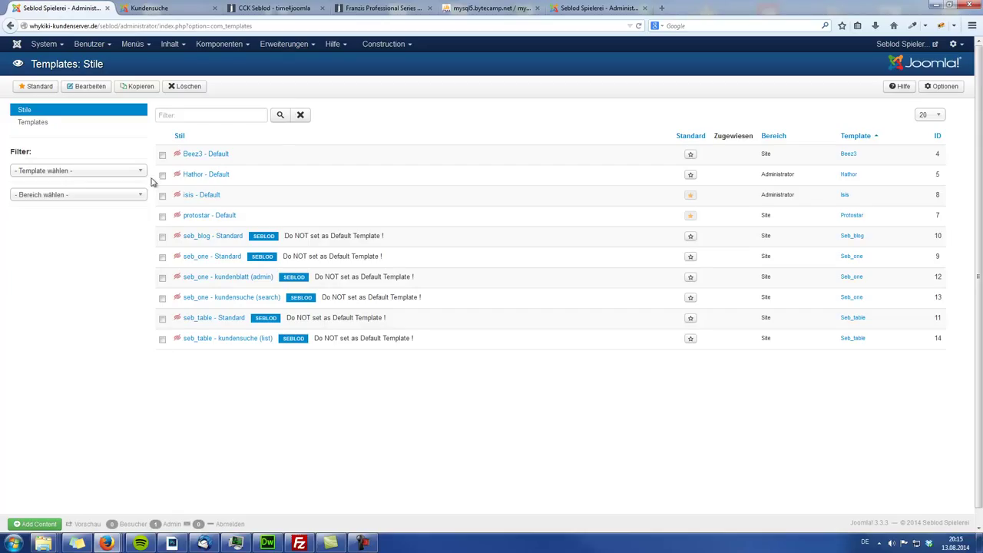
left_click(691, 156)
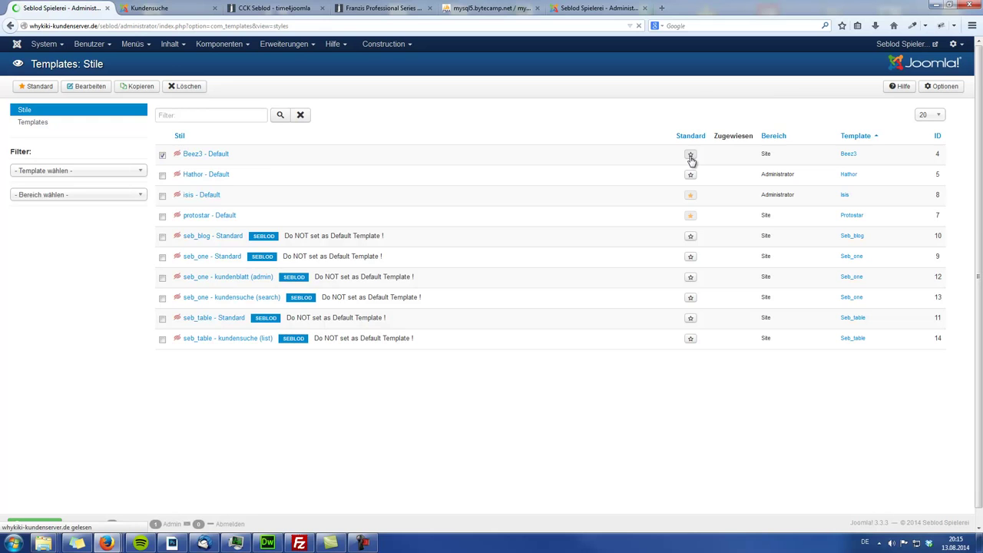
View the front-end Kundensuche page with the Beez3 template and look through its search form and result list.
left_click(181, 9)
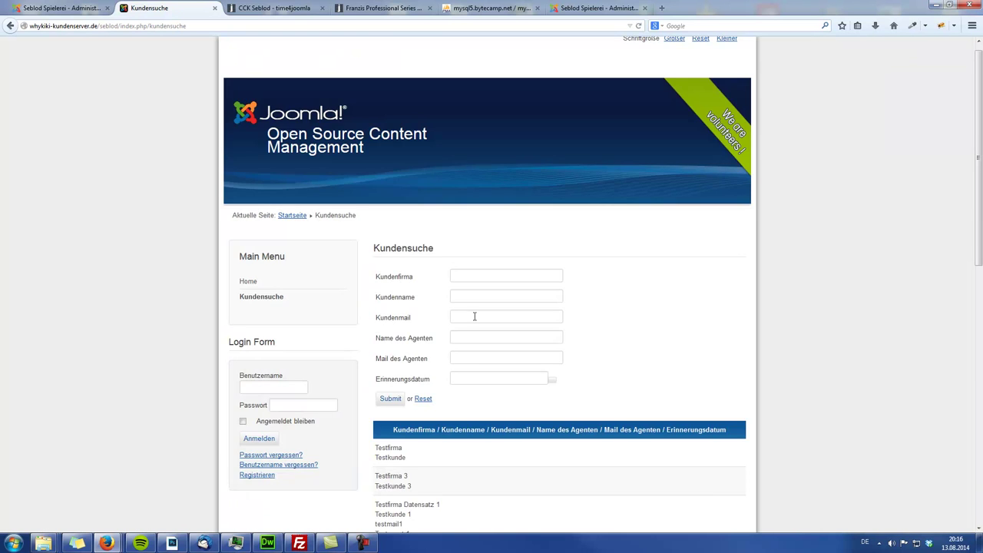
scroll(475, 317, "down", 5)
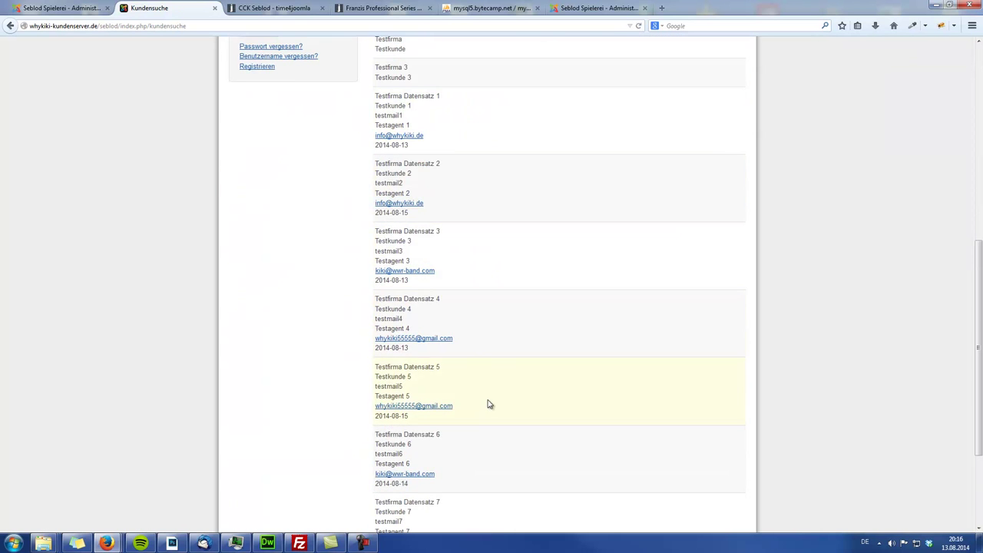
scroll(489, 405, "up", 5)
scroll(442, 356, "down", 5)
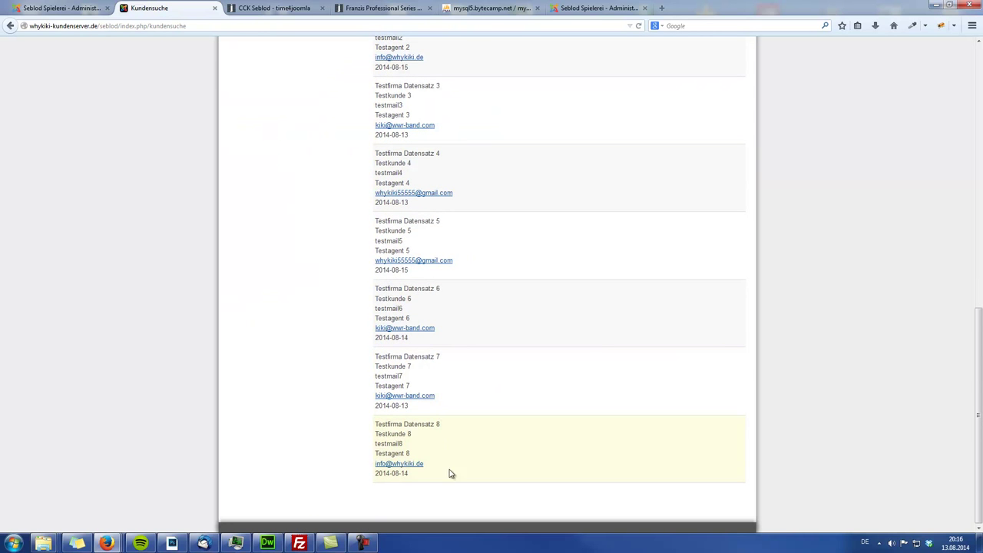
scroll(304, 325, "up", 7)
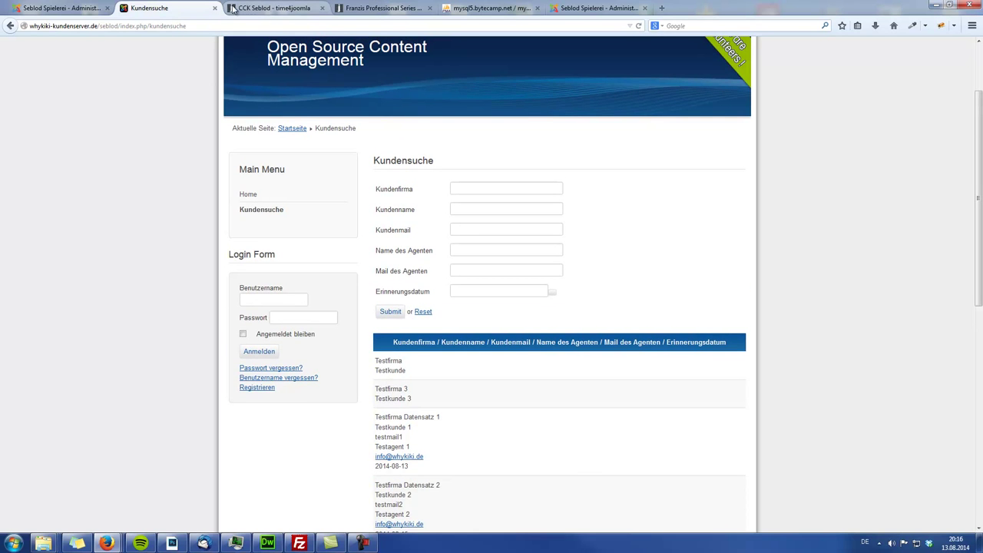
Open the Kundensuche list and search type and set the table layout of its List view template to Fixed.
left_click(63, 8)
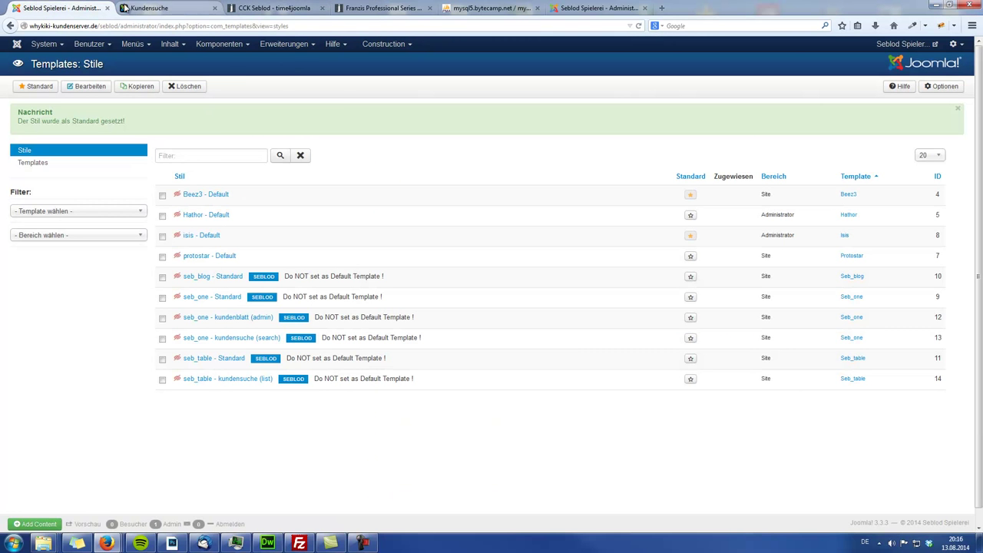
mouse_move(373, 58)
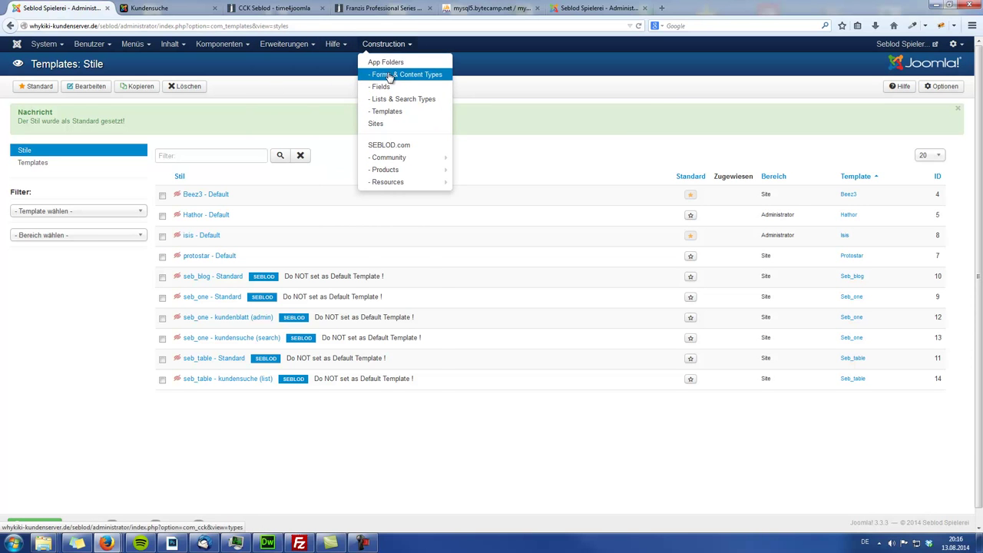
left_click(400, 100)
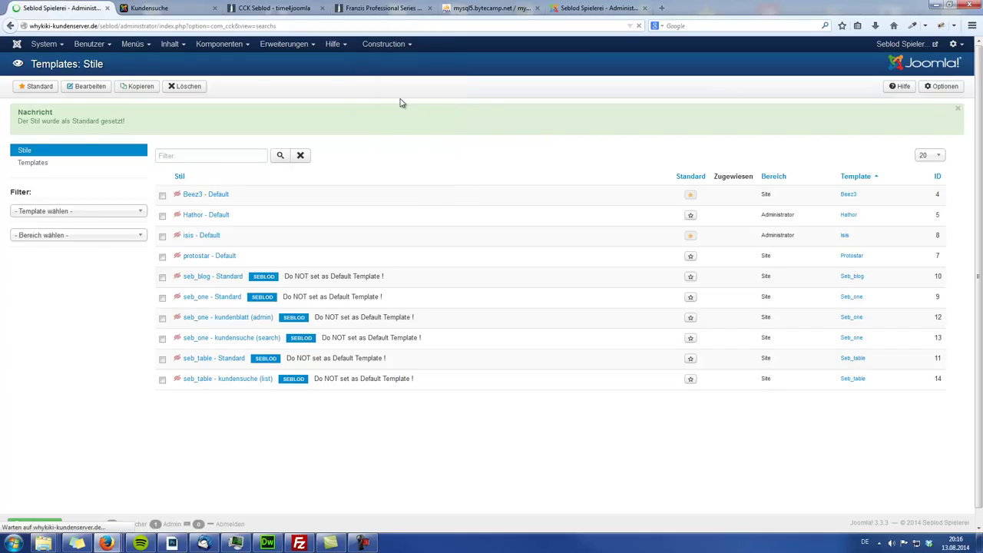
left_click(248, 224)
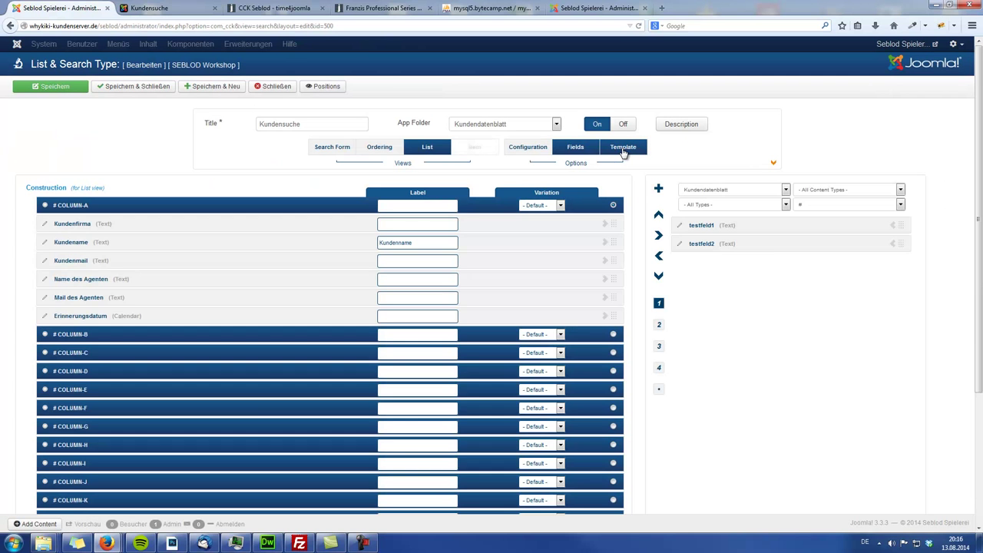
left_click(623, 151)
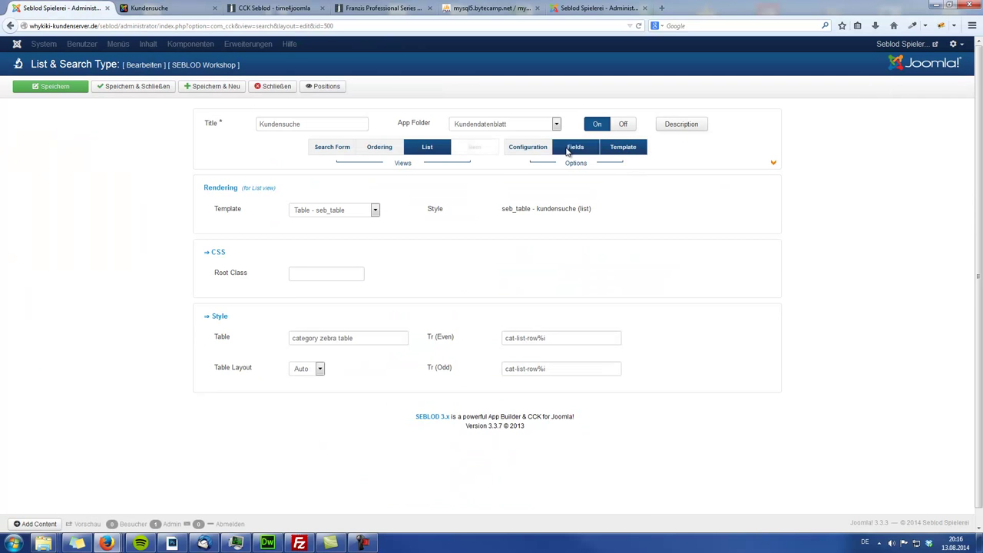
left_click(373, 213)
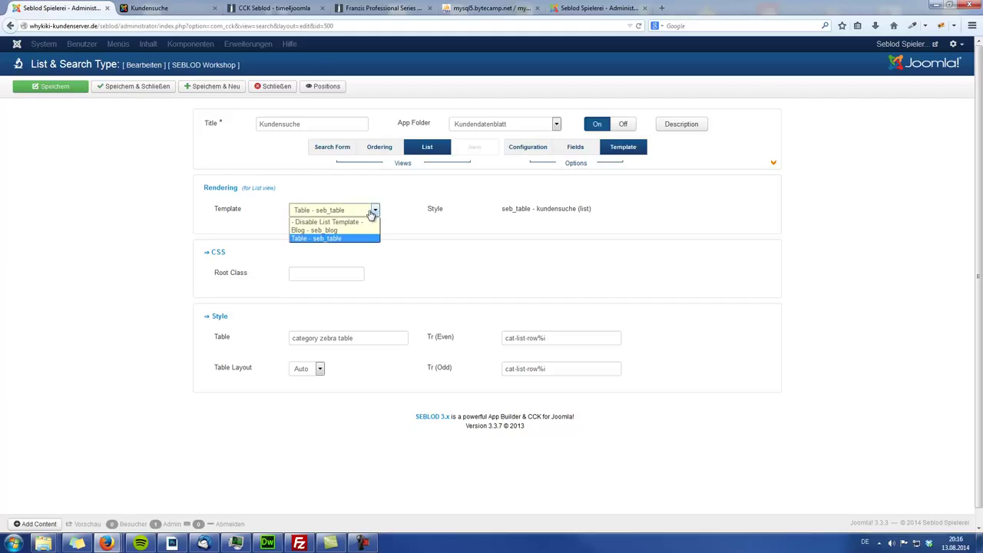
left_click(371, 214)
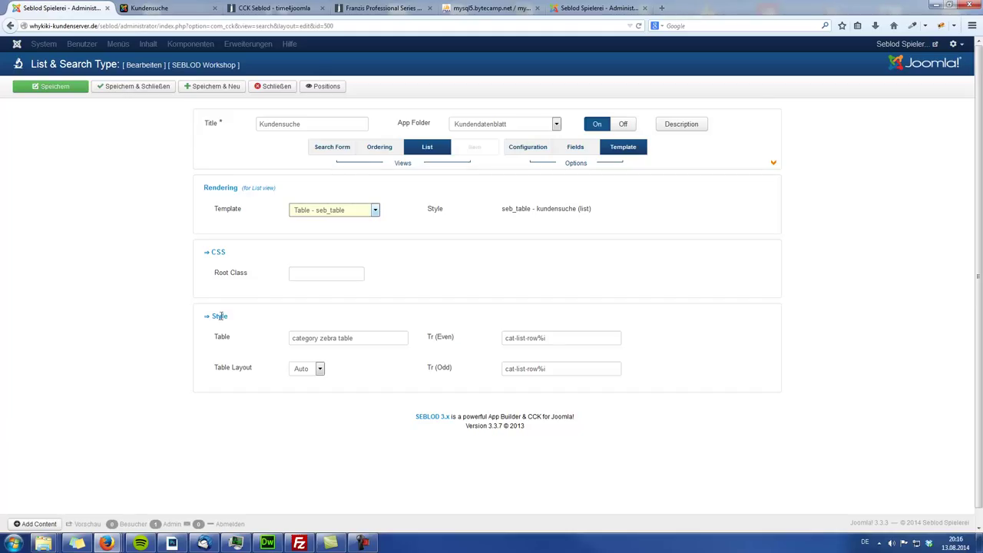
left_click(311, 370)
left_click(306, 389)
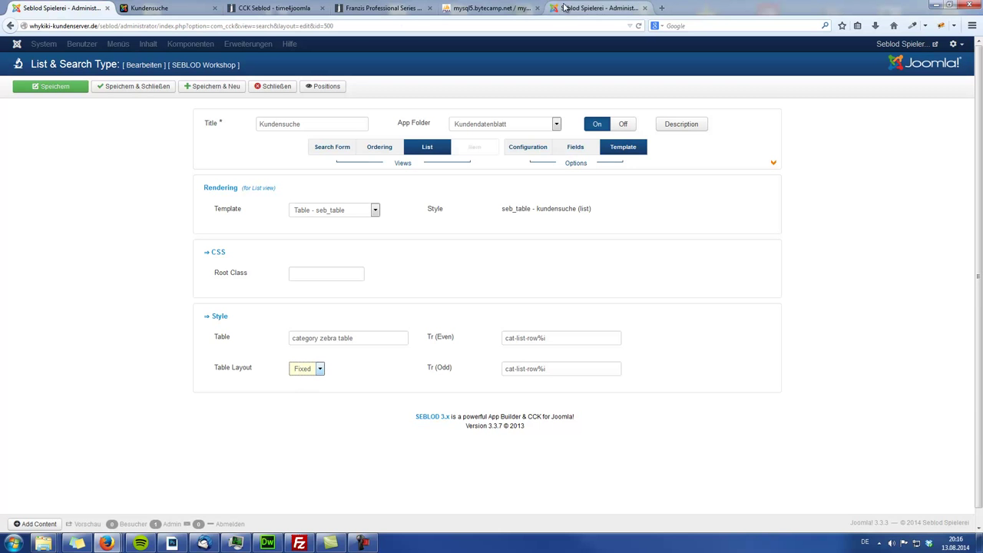
Inspect the HTML and CSS classes of the result table on the front-end Kundensuche page with Firebug.
left_click(189, 11)
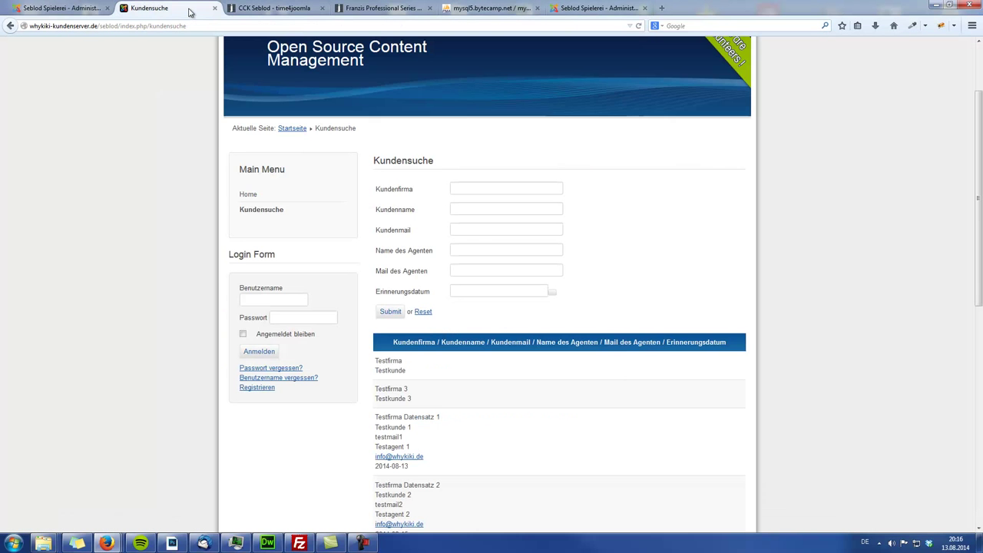
left_click(941, 26)
left_click(938, 25)
left_click(937, 26)
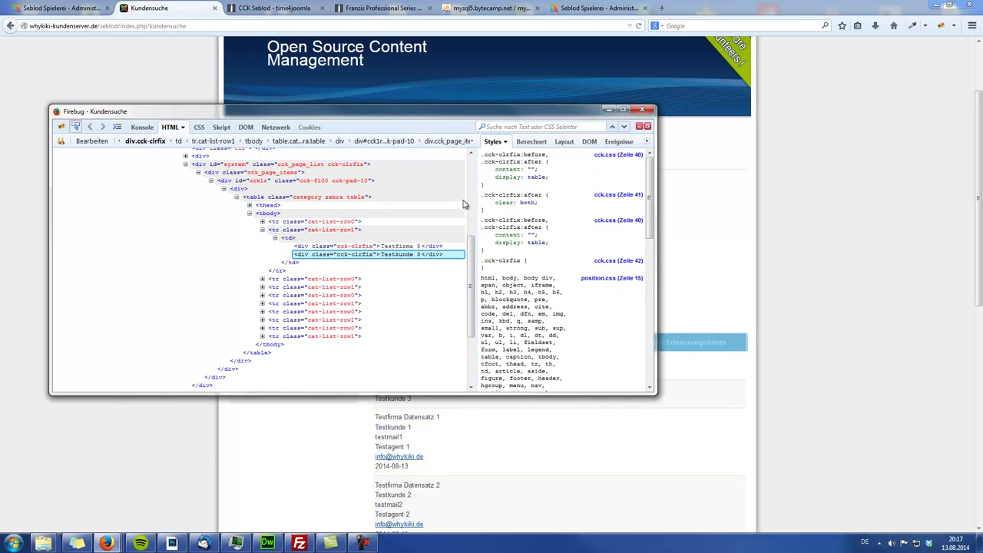
key("F12")
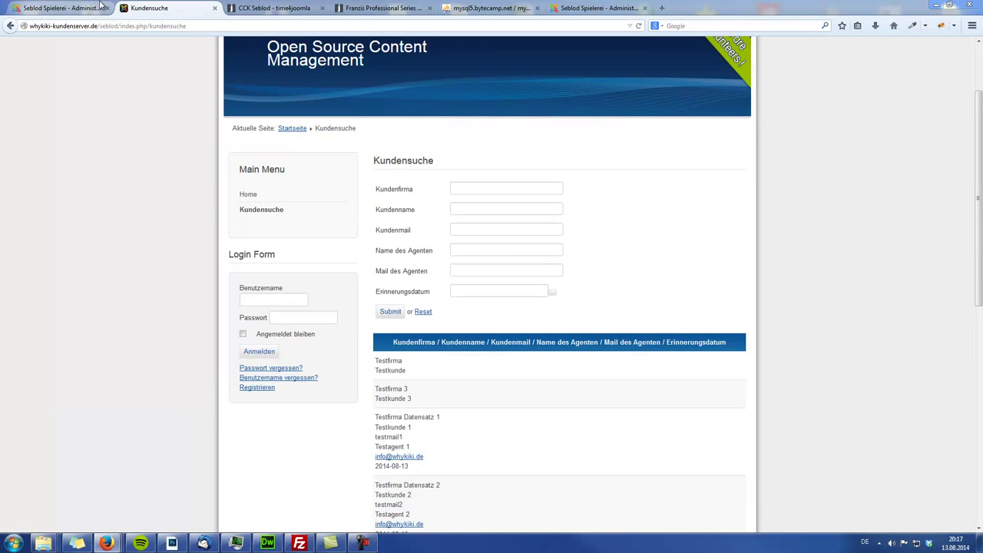
Look through the Configuration options of the Kundensuche list and search type in the administration.
left_click(40, 6)
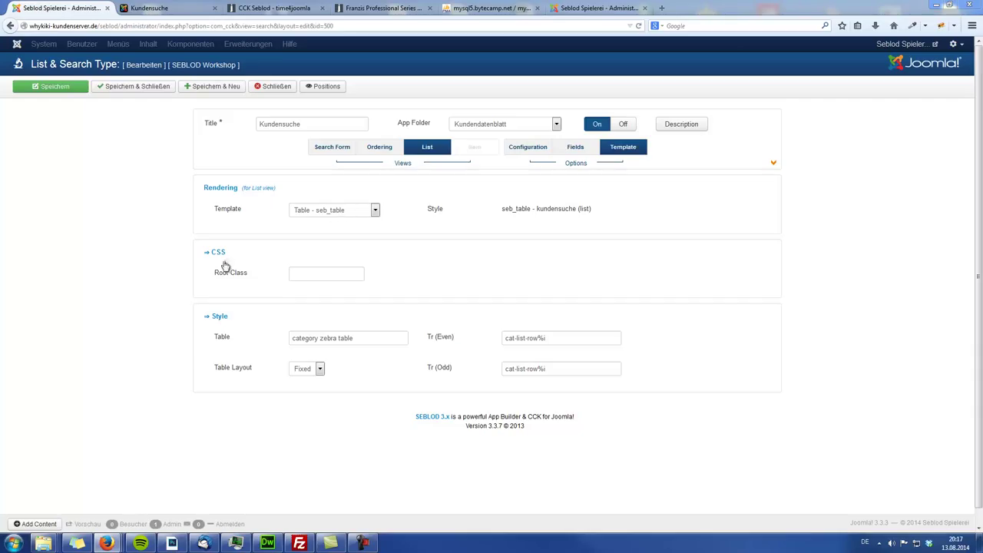
left_click(530, 156)
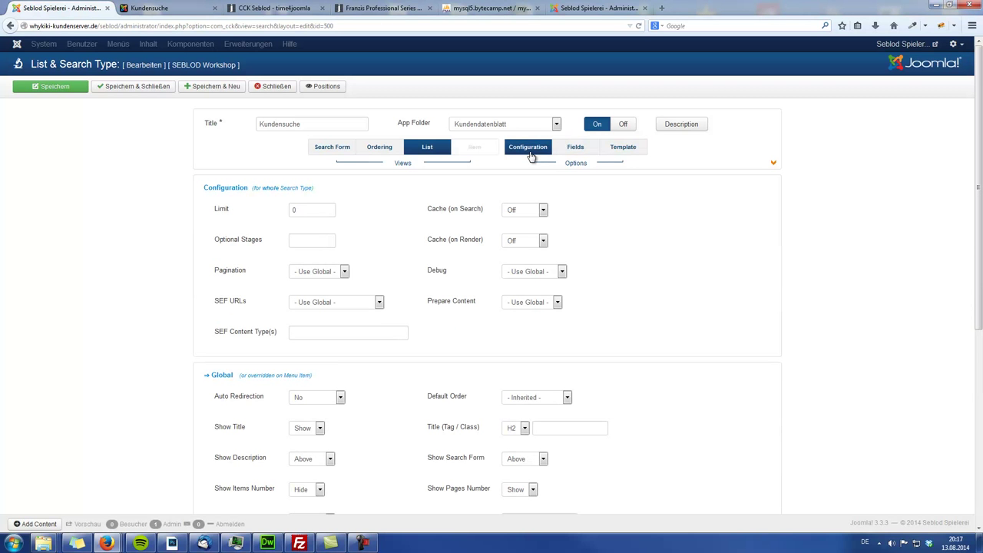
scroll(785, 319, "down", 3)
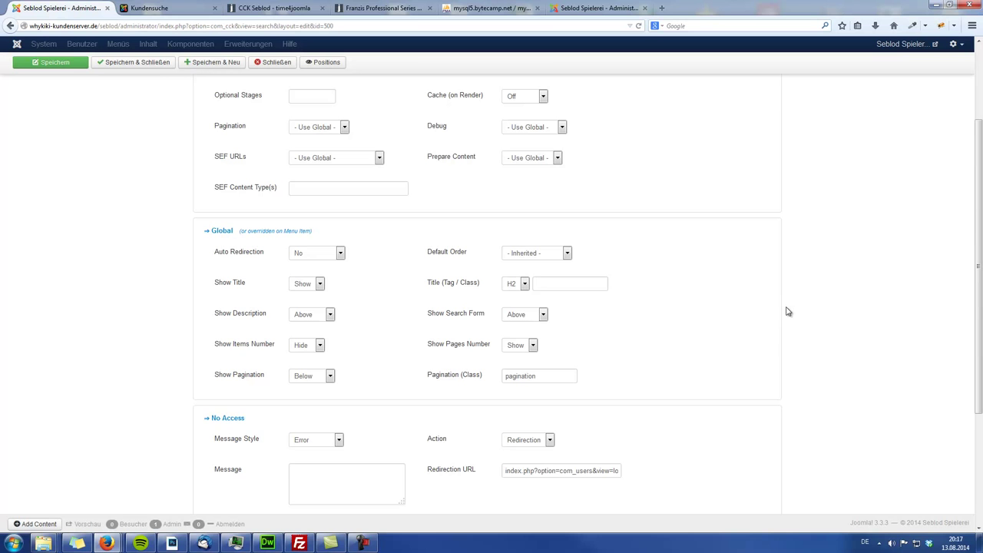
scroll(788, 310, "down", 3)
scroll(788, 309, "up", 5)
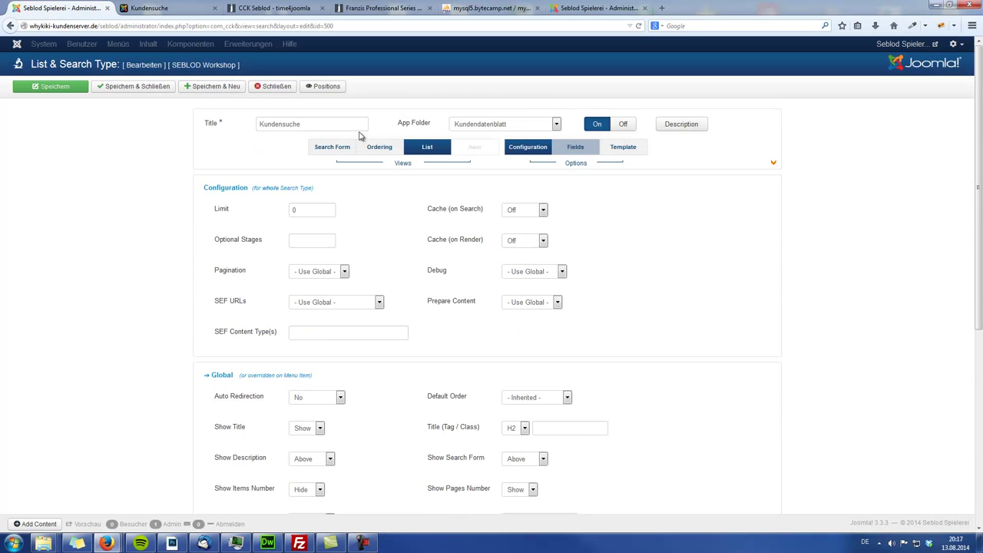
Save the Kundensuche list and search type from its Search Form view and check the front-end Kundensuche page.
left_click(381, 148)
left_click(334, 148)
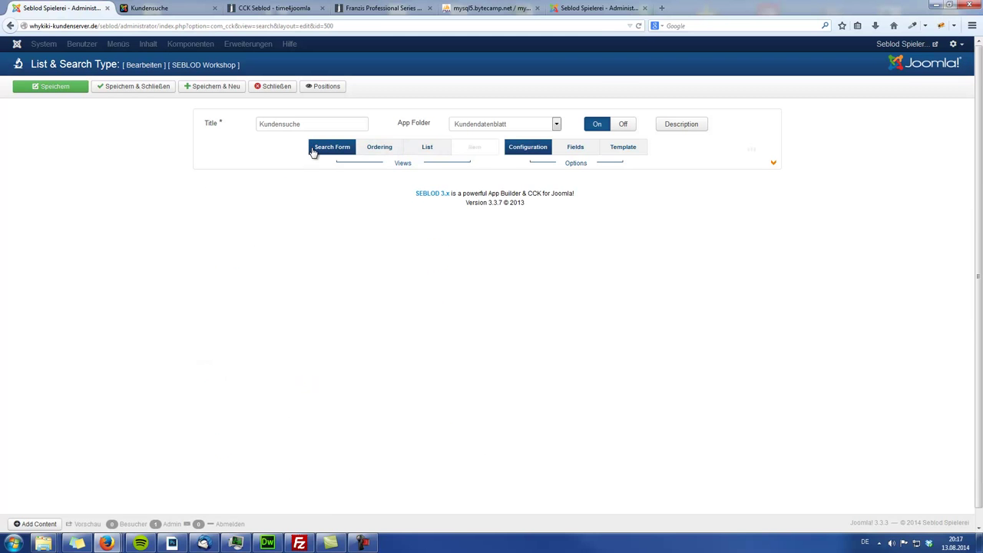
left_click(60, 86)
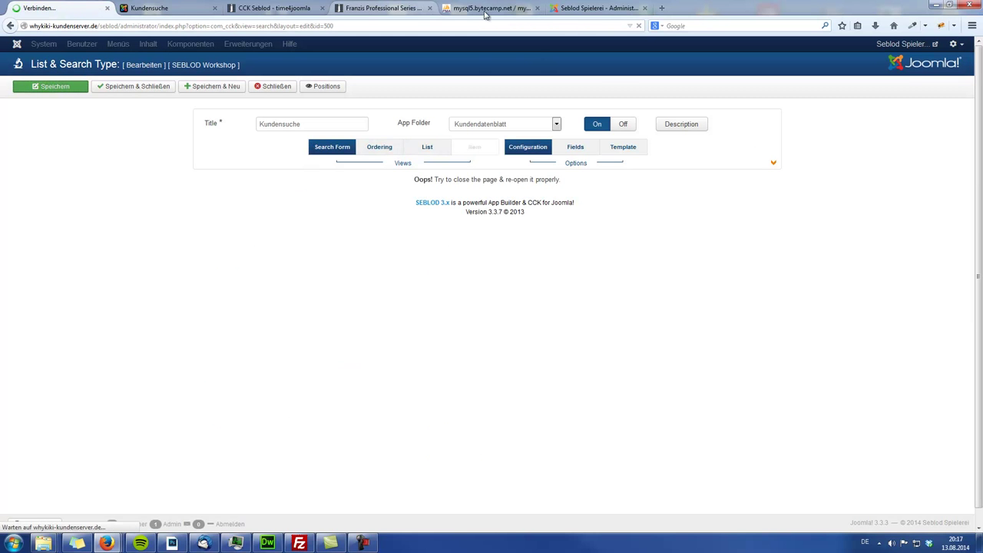
left_click(574, 11)
left_click(178, 14)
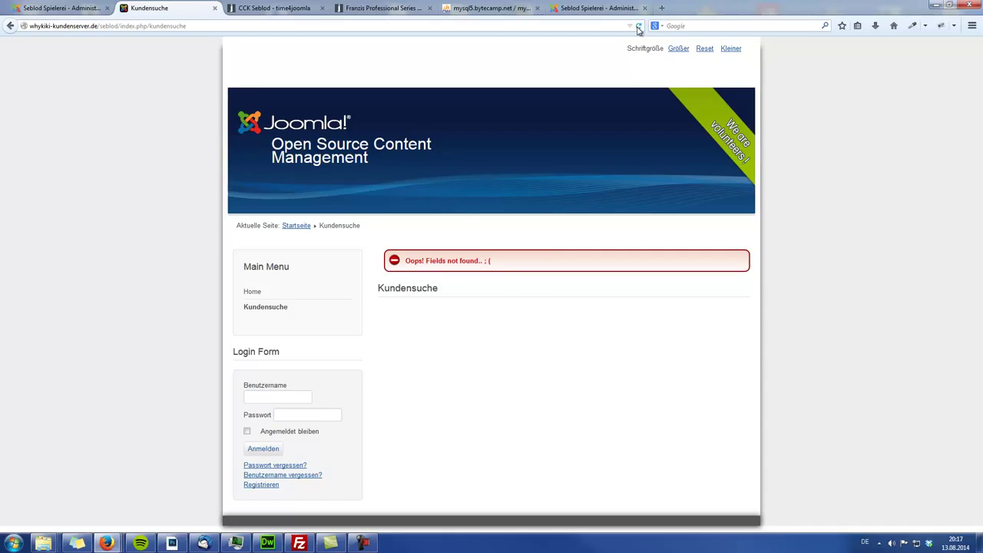
Add Kundenfirma, Kundename, Kundenmail, Name des Agenten, Mail des Agenten and Erinnerungsdatum to the main body of the Kundensuche search form.
left_click(66, 9)
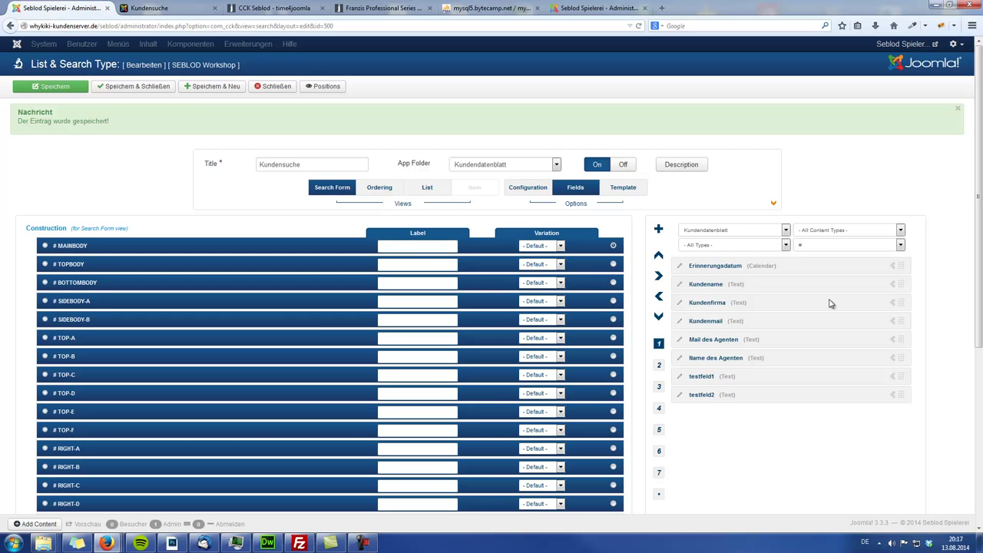
left_click(892, 304)
left_click(892, 284)
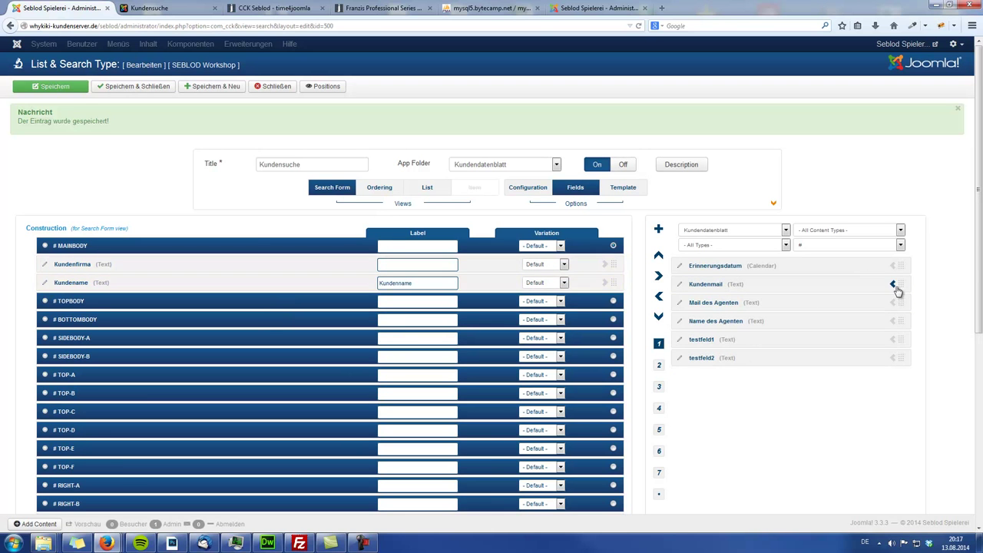
left_click(894, 285)
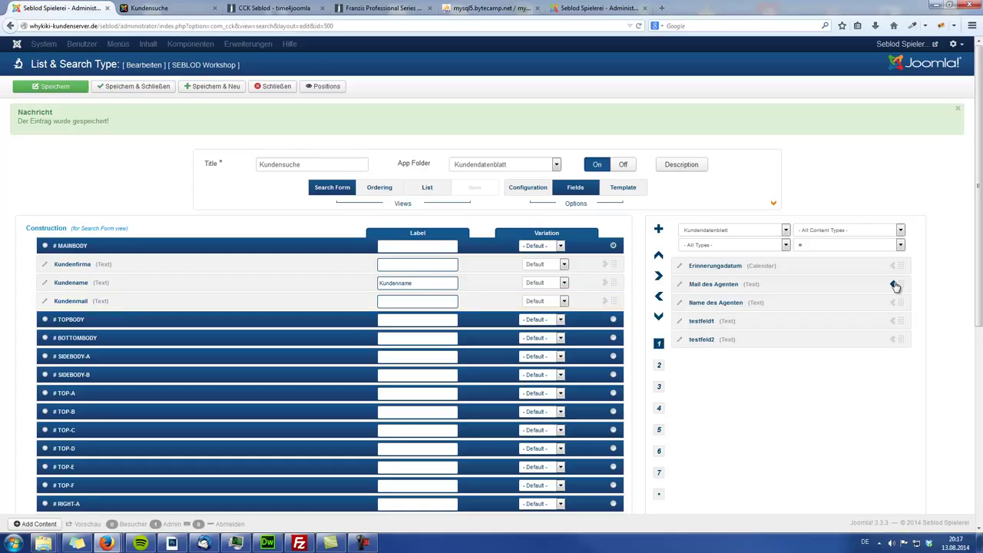
left_click(893, 303)
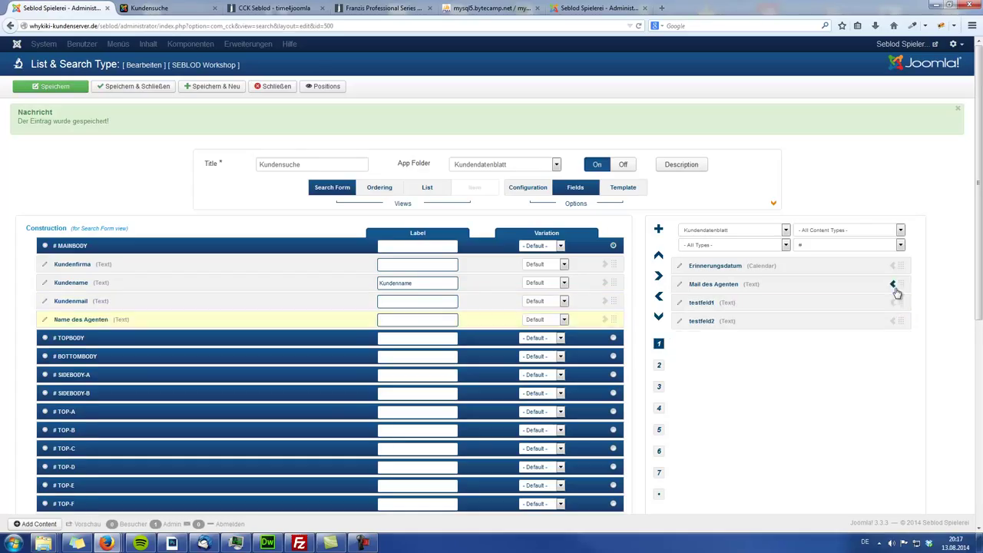
left_click(894, 284)
left_click(893, 267)
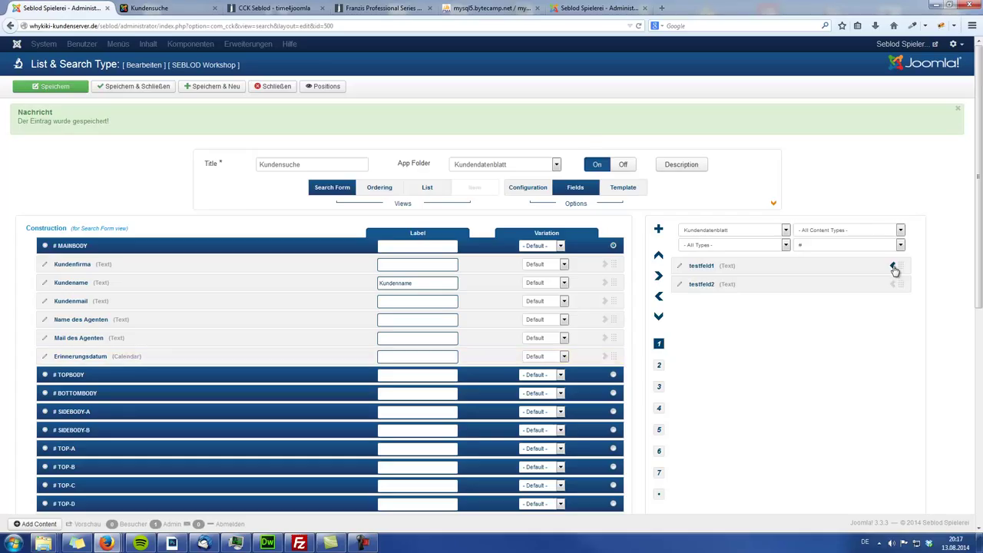
Filter the available fields to letter B across all app folders and add Button Submit to the search form's main body.
left_click(841, 246)
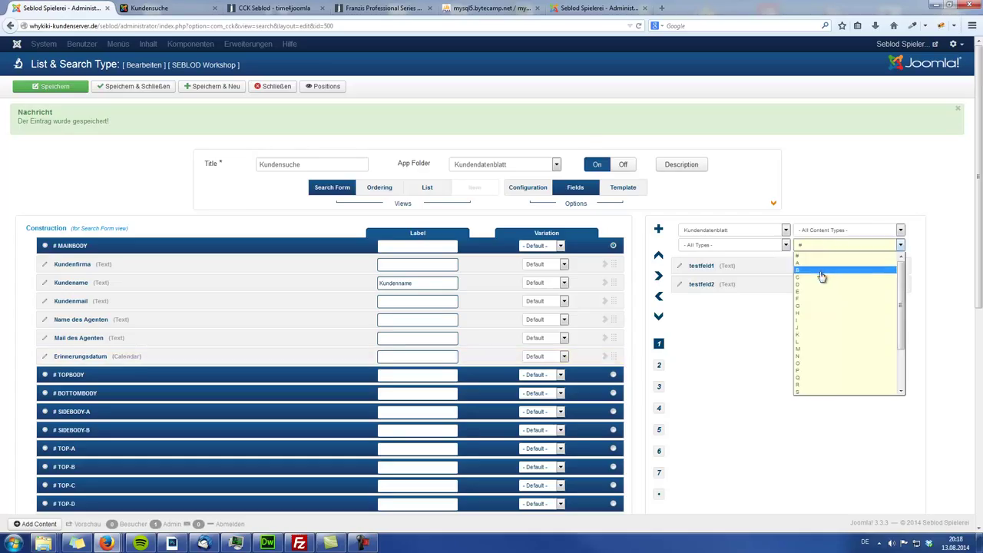
left_click(823, 277)
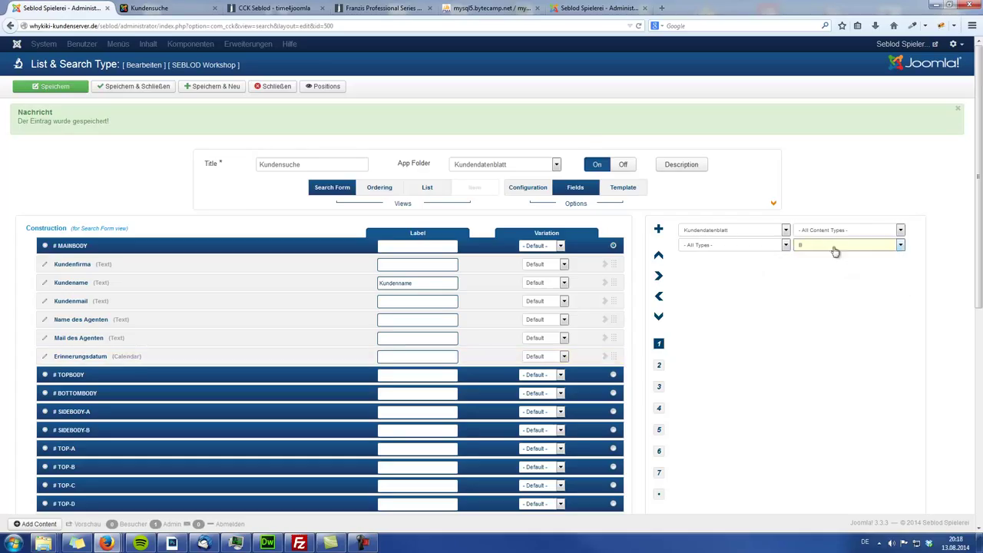
left_click(720, 231)
left_click(688, 242)
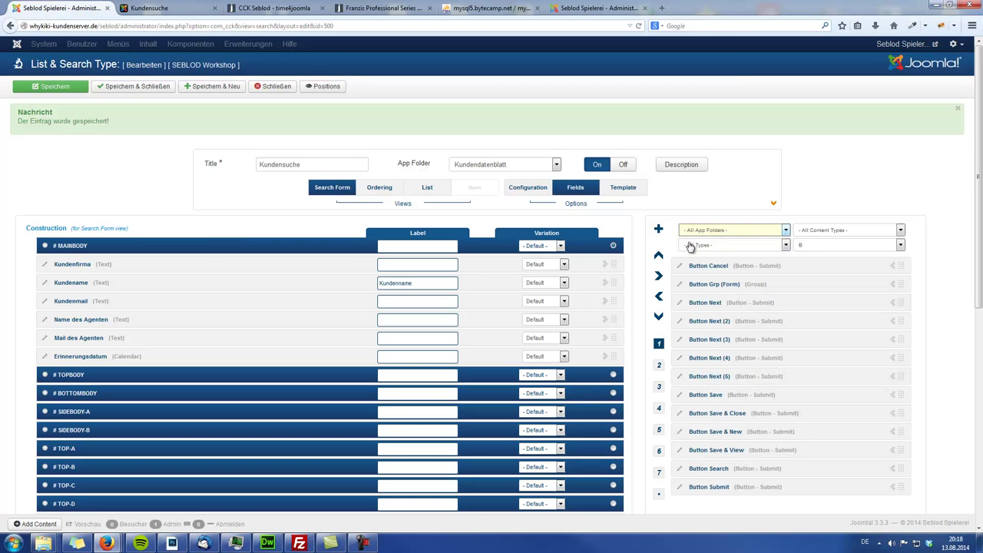
left_click(892, 489)
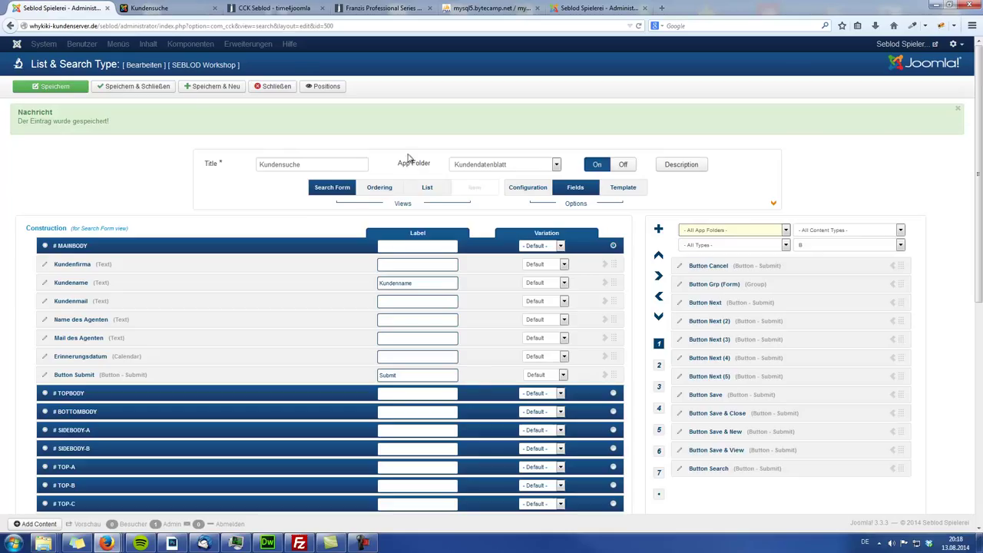
Check the List view fields, save the Kundensuche list and search type, and reload the front-end Kundensuche page.
left_click(427, 189)
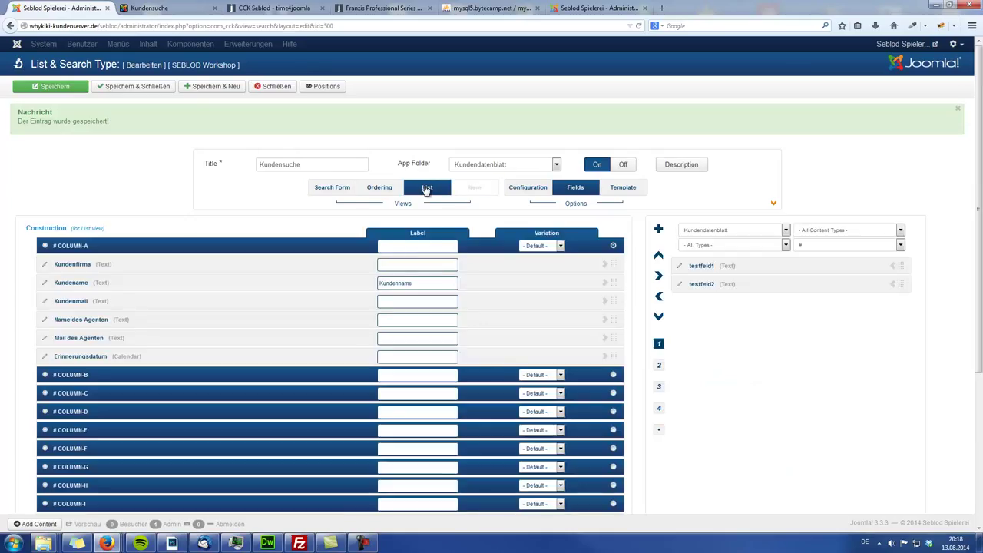
left_click(55, 86)
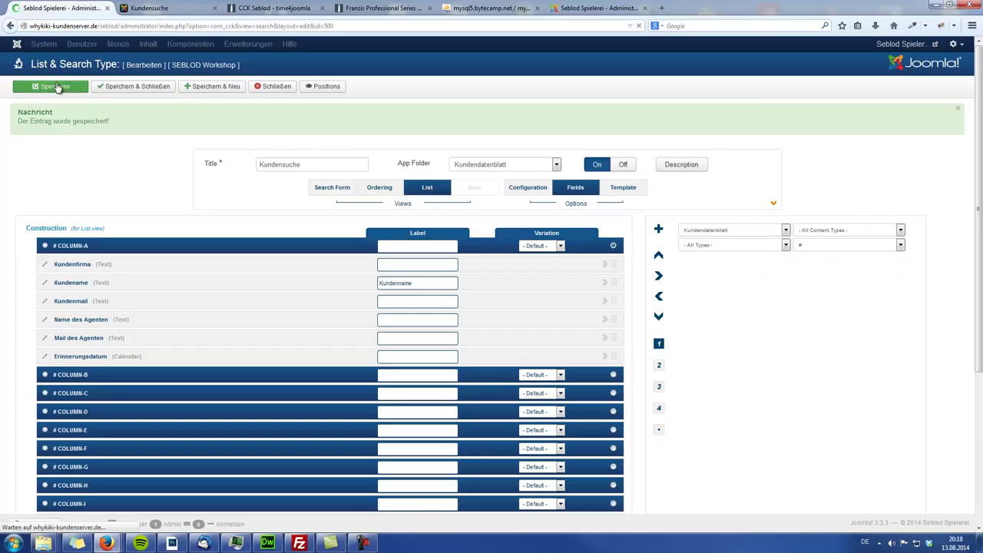
left_click(152, 7)
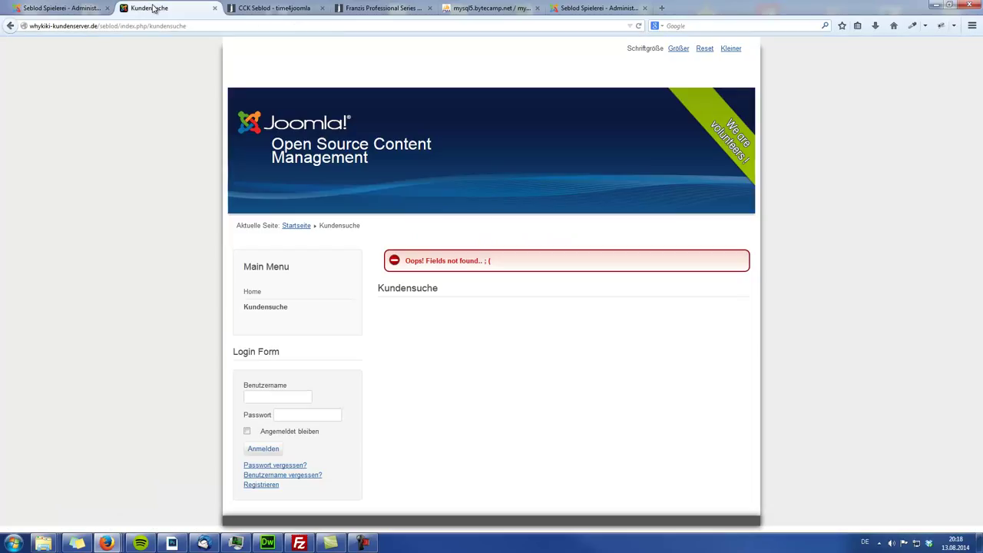
left_click(638, 26)
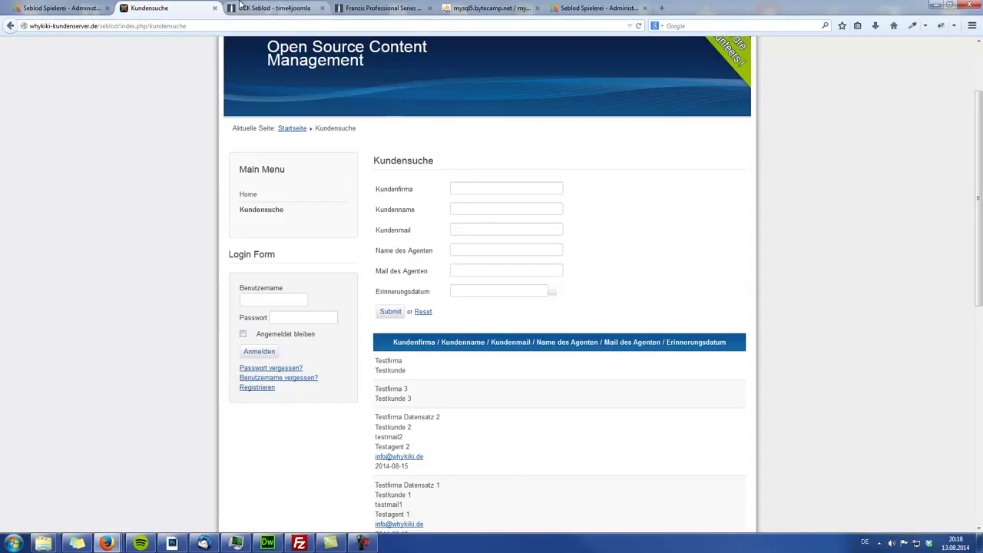
Compare the List view fields in the administration with the result list on the front-end Kundensuche page.
left_click(21, 7)
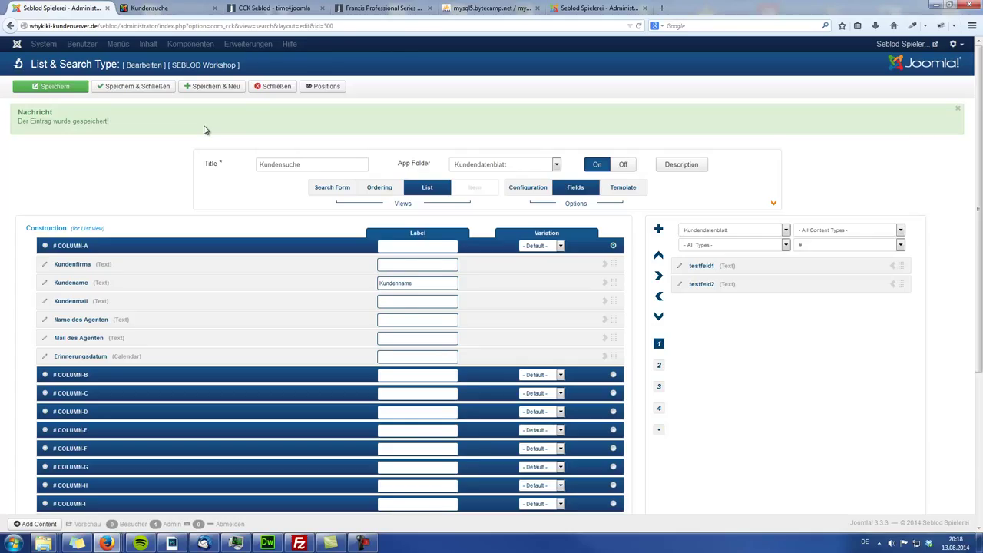
left_click(184, 7)
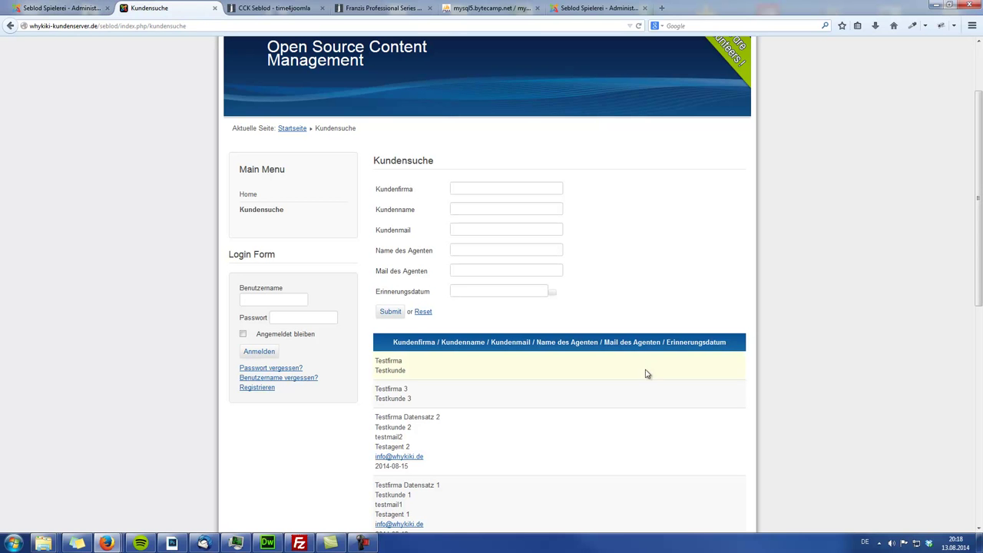
scroll(647, 374, "down", 5)
scroll(627, 453, "down", 1)
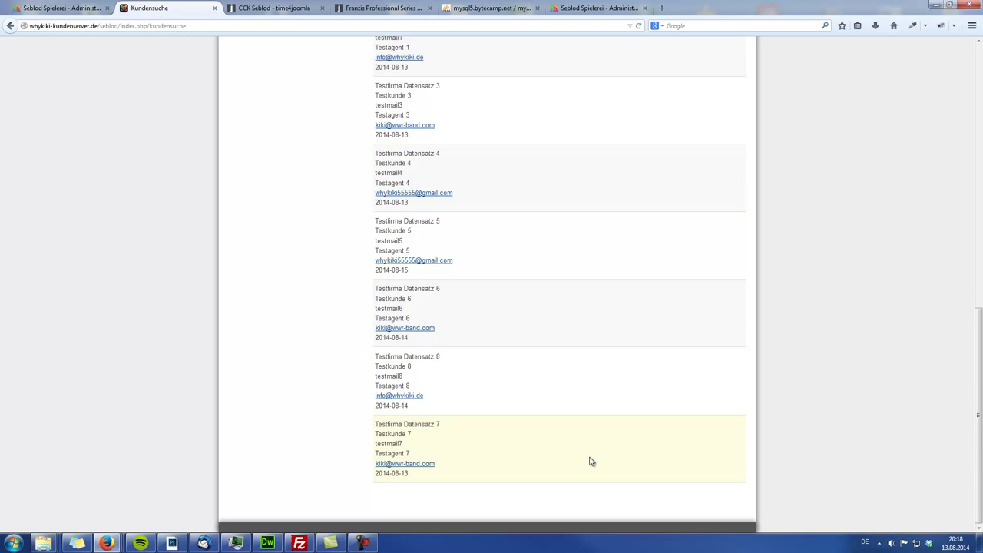
scroll(588, 461, "up", 6)
scroll(586, 464, "down", 3)
scroll(586, 464, "up", 3)
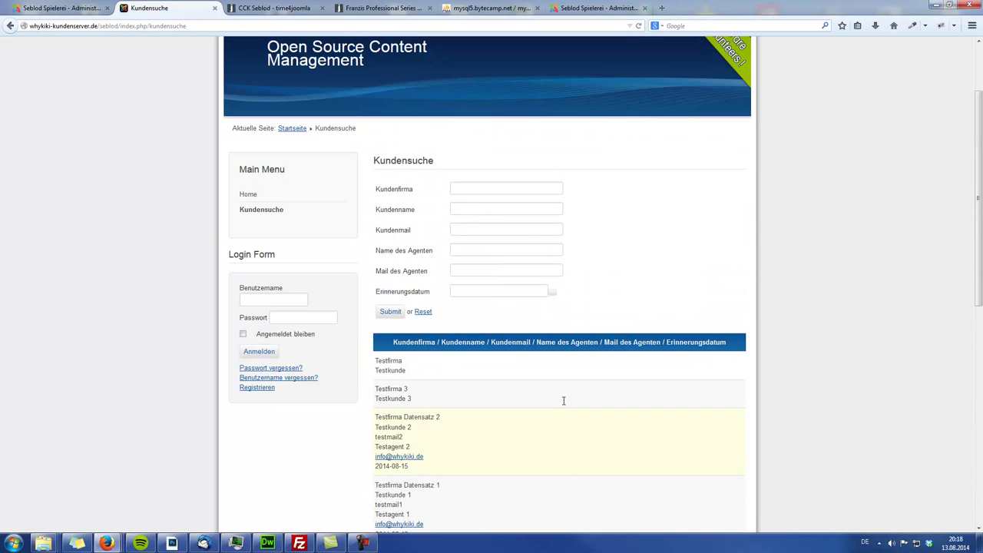
Search the customer records on the front-end Kundensuche page by Erinnerungsdatum 2014-08-13, and reopen the date picker.
left_click(553, 293)
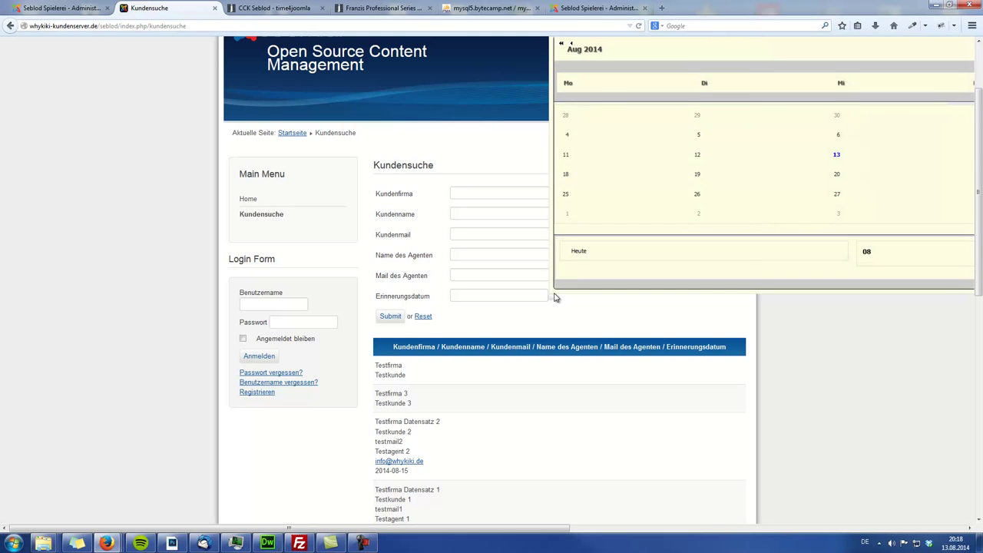
left_click(836, 155)
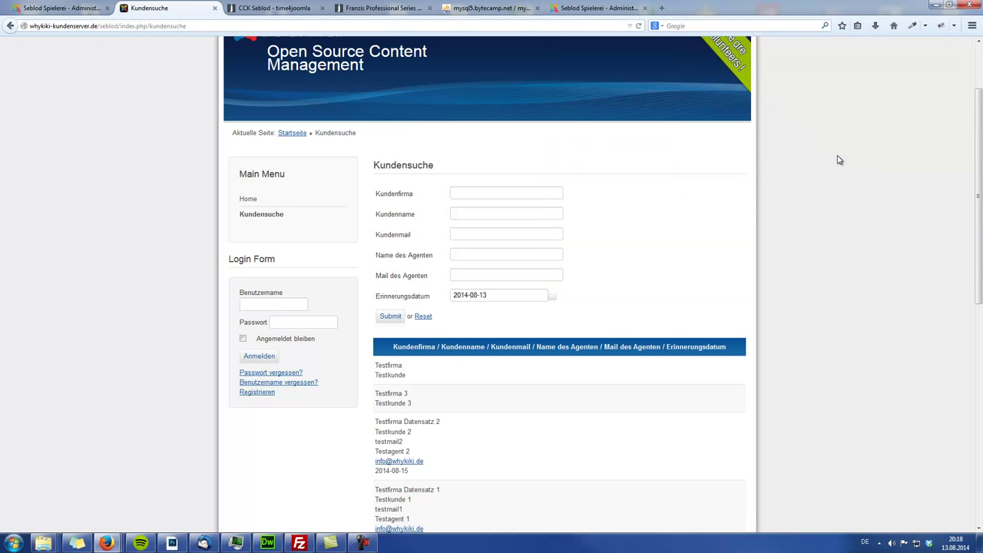
left_click(390, 318)
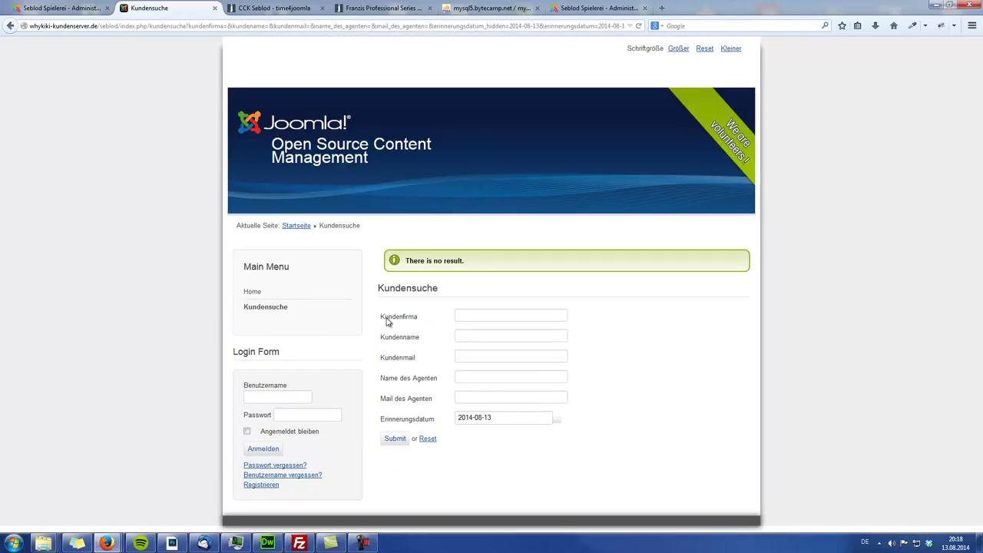
left_click(557, 421)
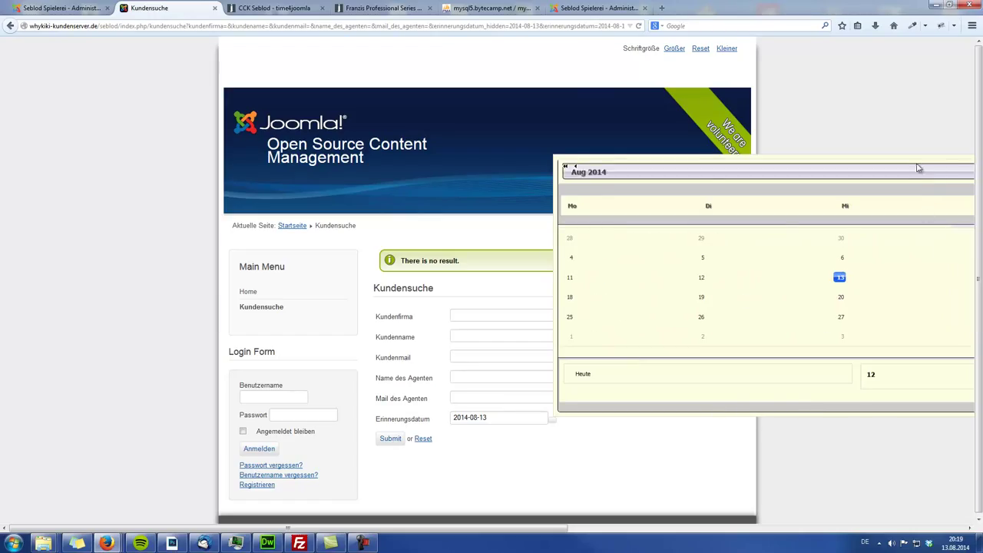
Save and close the Kundensuche list and search type, and set protostar - Default as the default site template style.
left_click(607, 8)
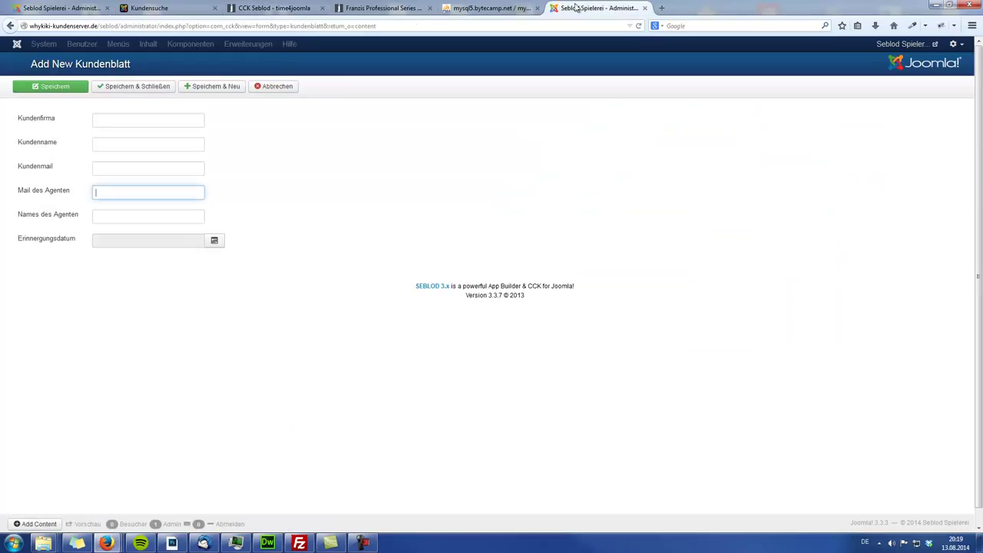
left_click(62, 7)
left_click(128, 89)
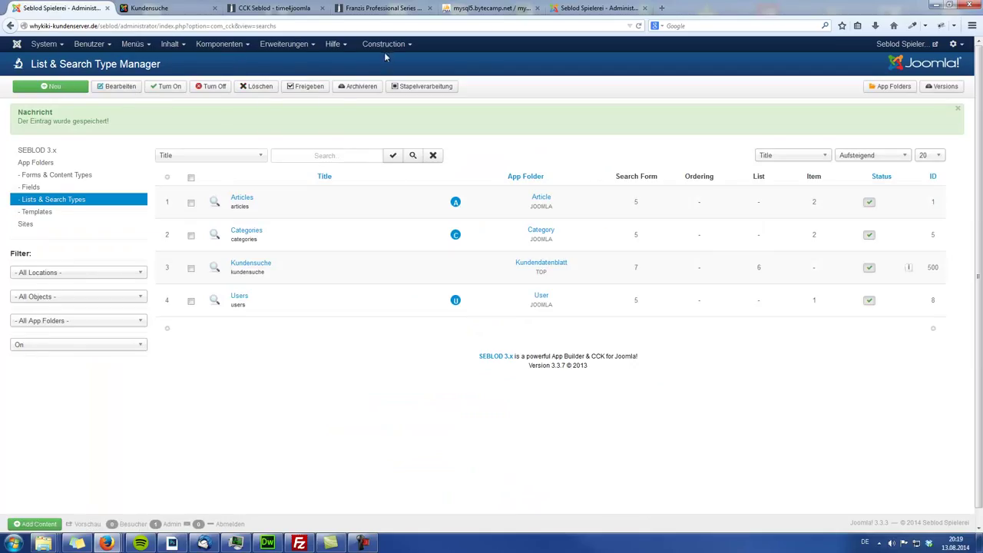
left_click(285, 44)
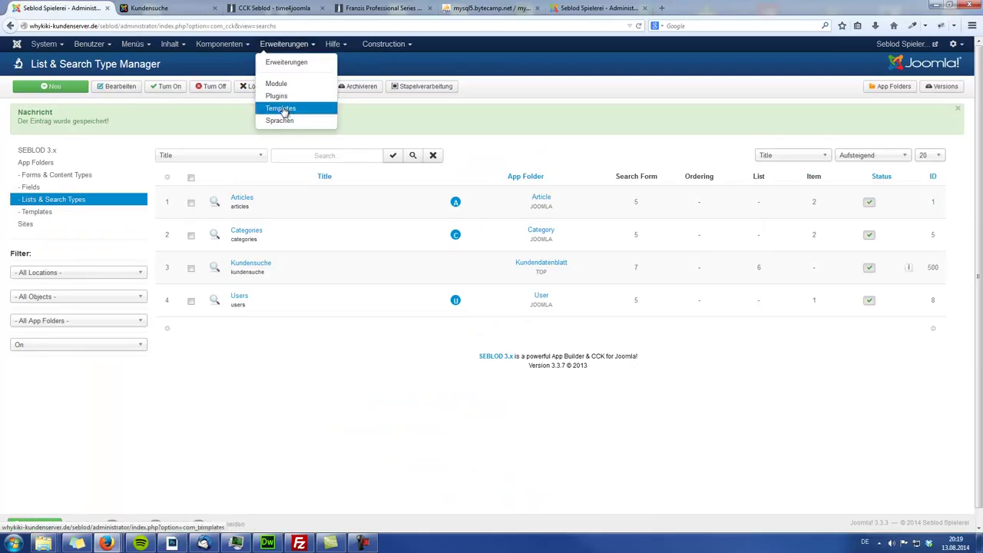
left_click(281, 109)
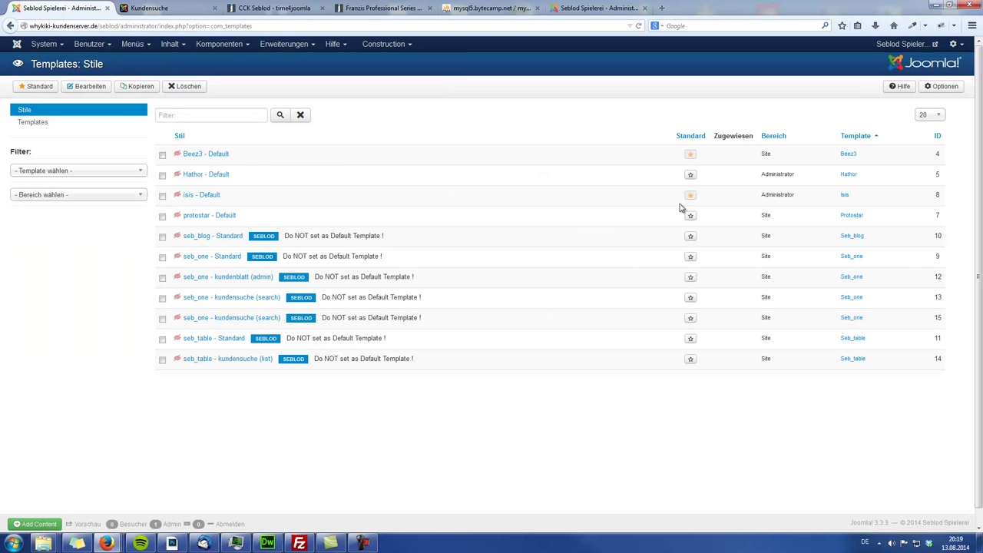
left_click(690, 216)
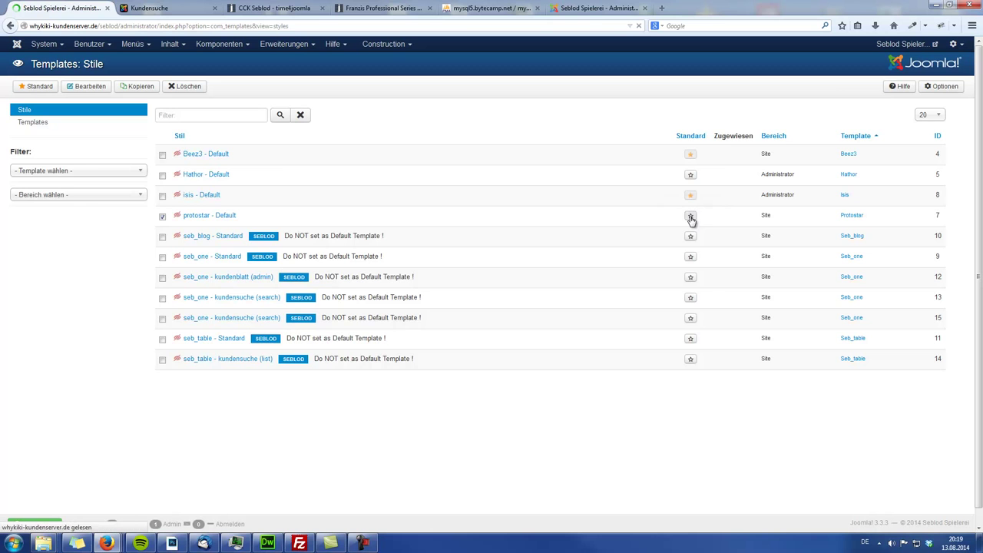
Reload the front-end Kundensuche page to view its search form in the Protostar template.
left_click(602, 16)
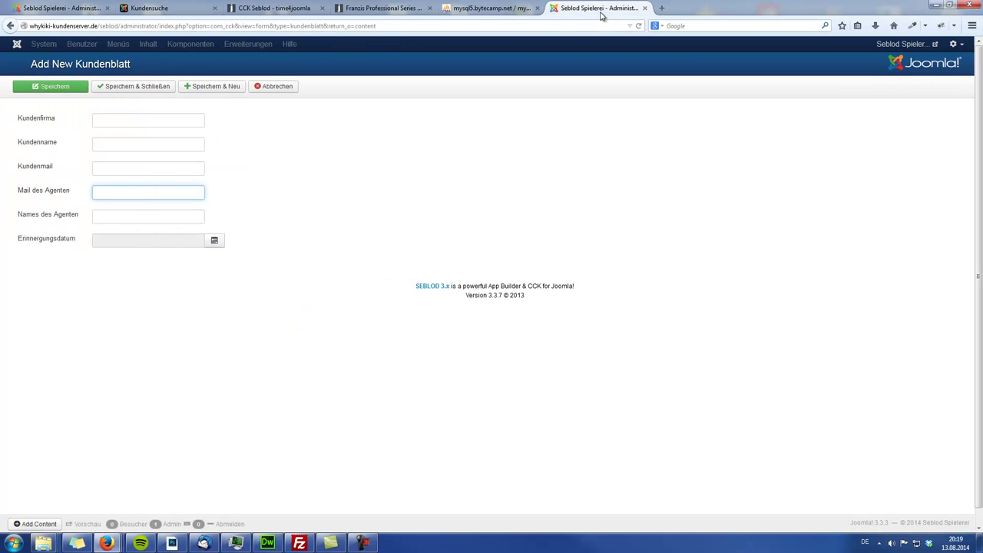
left_click(516, 16)
left_click(182, 10)
key("F5")
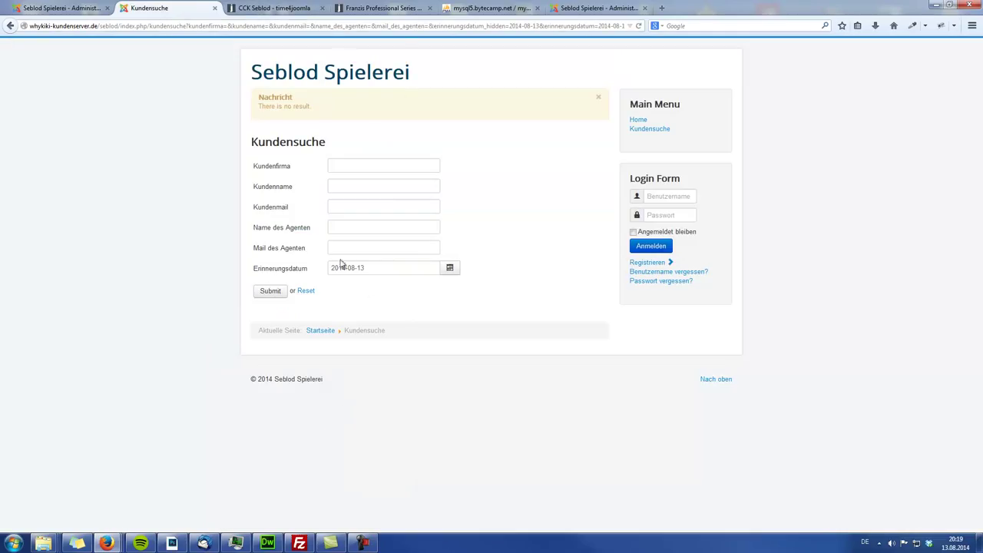
Search the customer records on the front-end Kundensuche page by Erinnerungsdatum 2014-08-14.
left_click(450, 268)
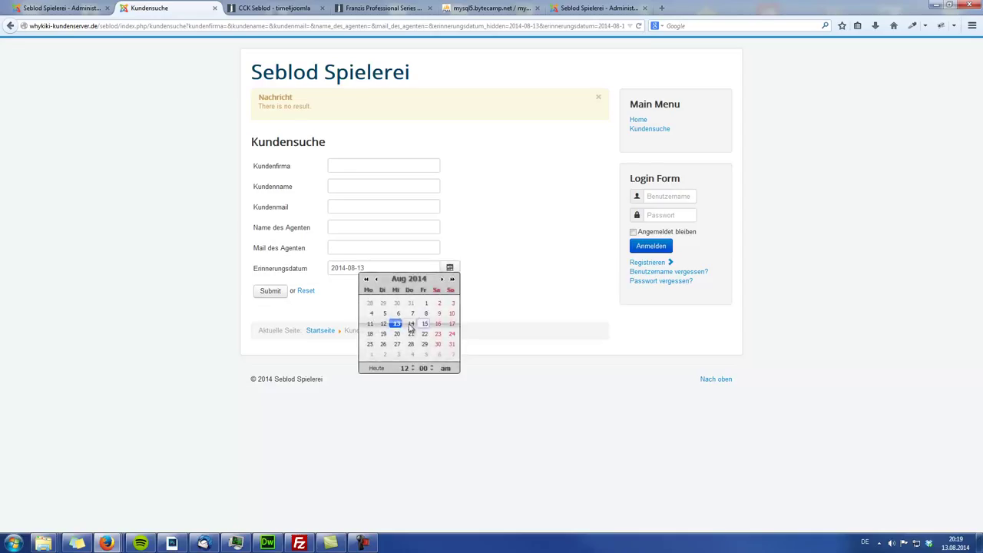
left_click(411, 324)
left_click(270, 292)
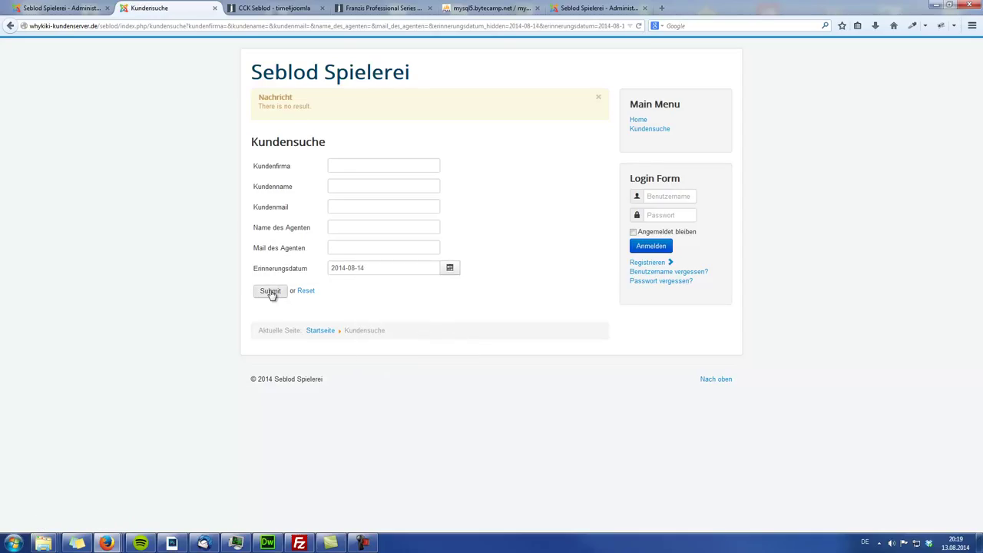
Open the Kundensuche list and search type for editing in the administration and show its Search Form view.
left_click(42, 7)
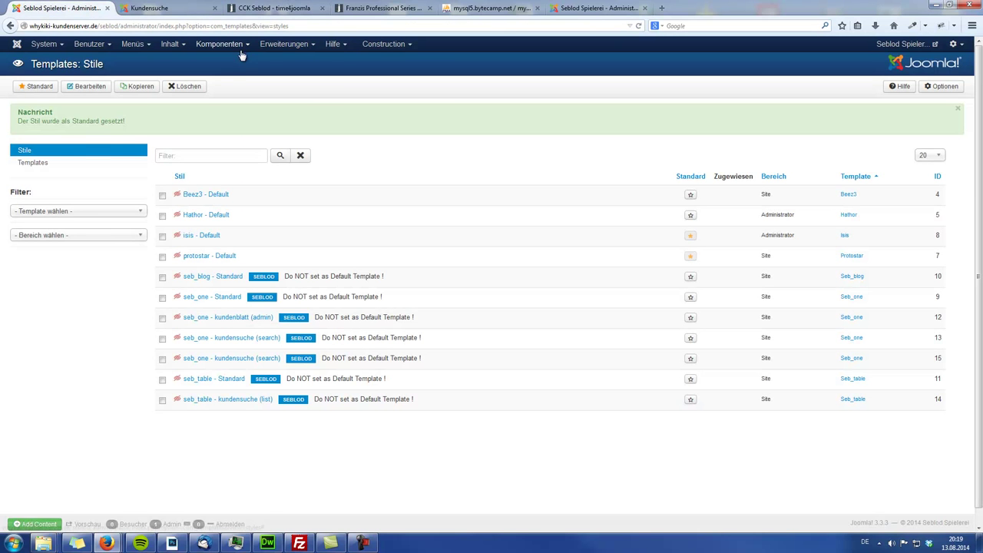
left_click(383, 45)
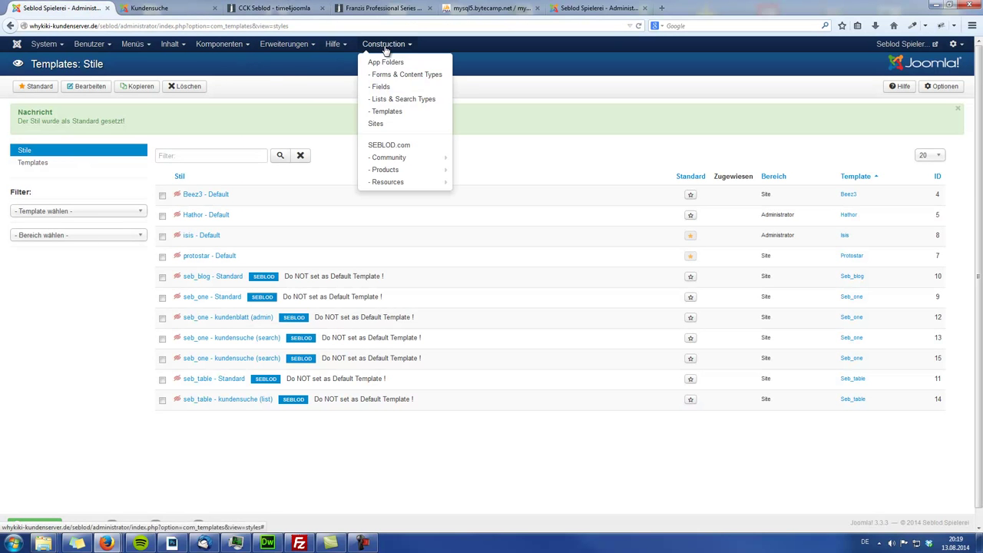
left_click(399, 103)
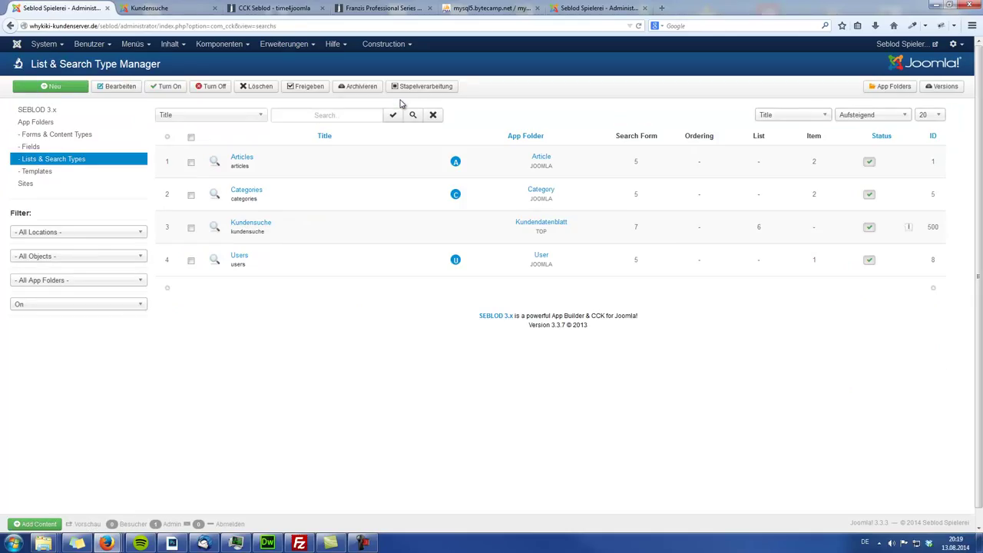
left_click(261, 228)
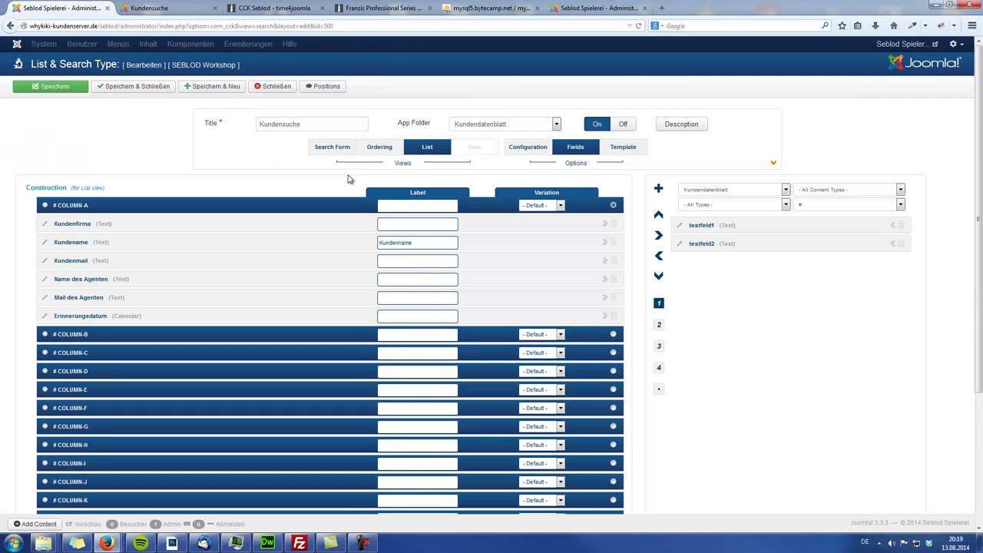
left_click(333, 153)
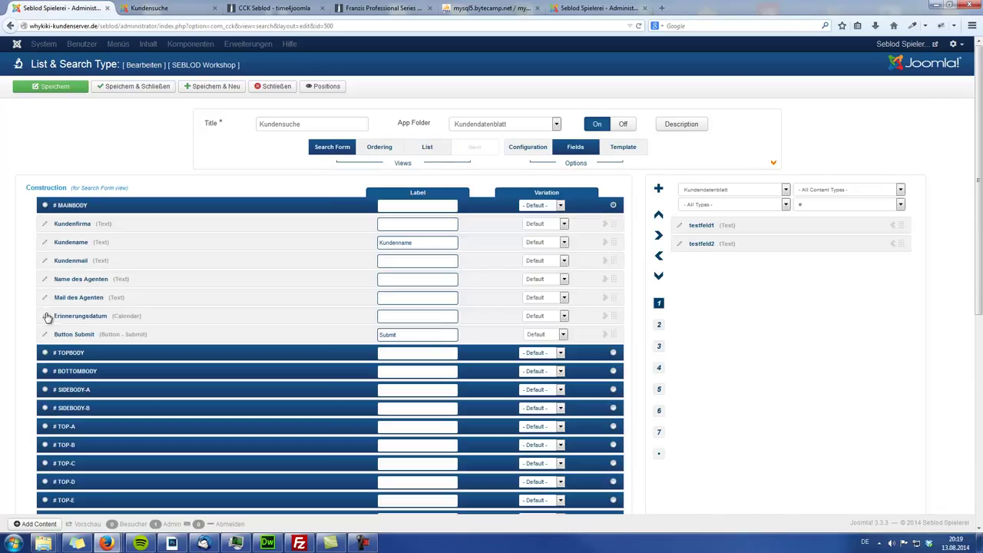
Set the match of the Erinnerungsdatum search field to Exact and save the list and search type.
left_click(658, 345)
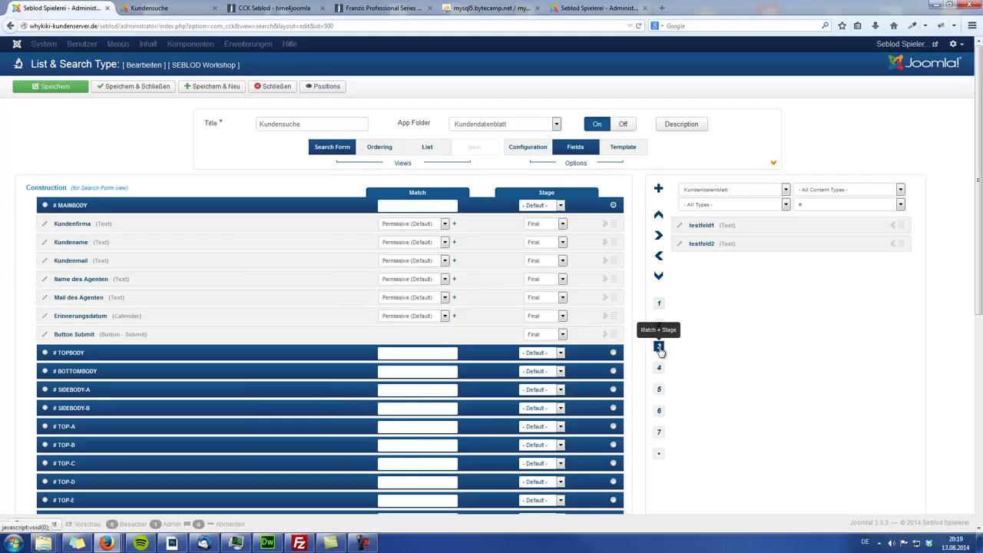
left_click(405, 316)
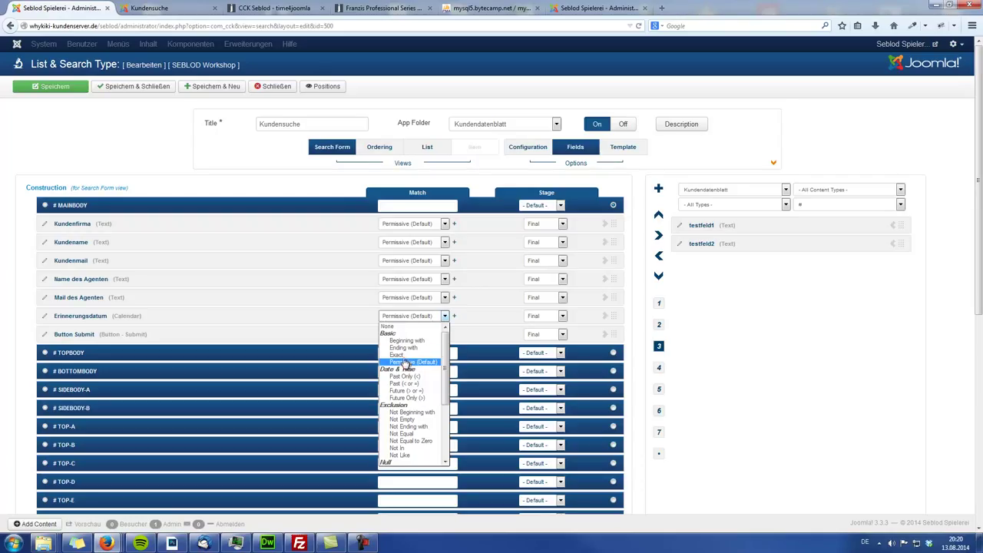
left_click(398, 355)
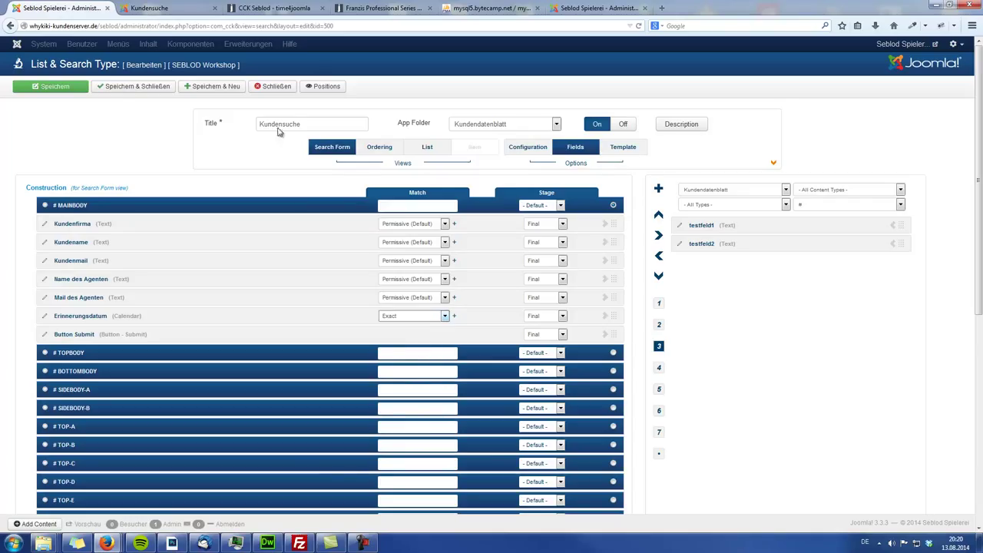
left_click(60, 89)
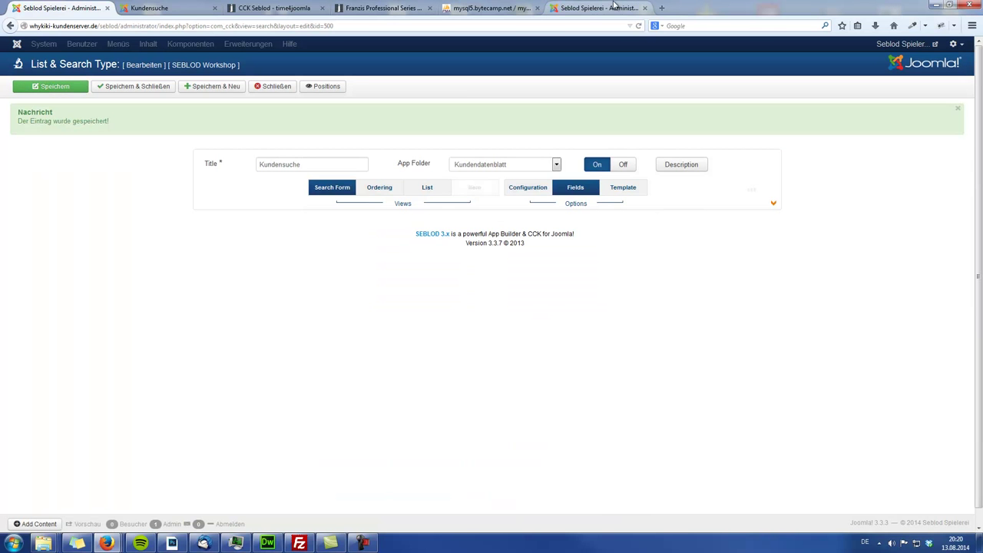
Rerun the front-end Kundensuche search for Erinnerungsdatum 2014-08-14, reload the page, and search again by 2014-08-13.
left_click(624, 9)
left_click(222, 9)
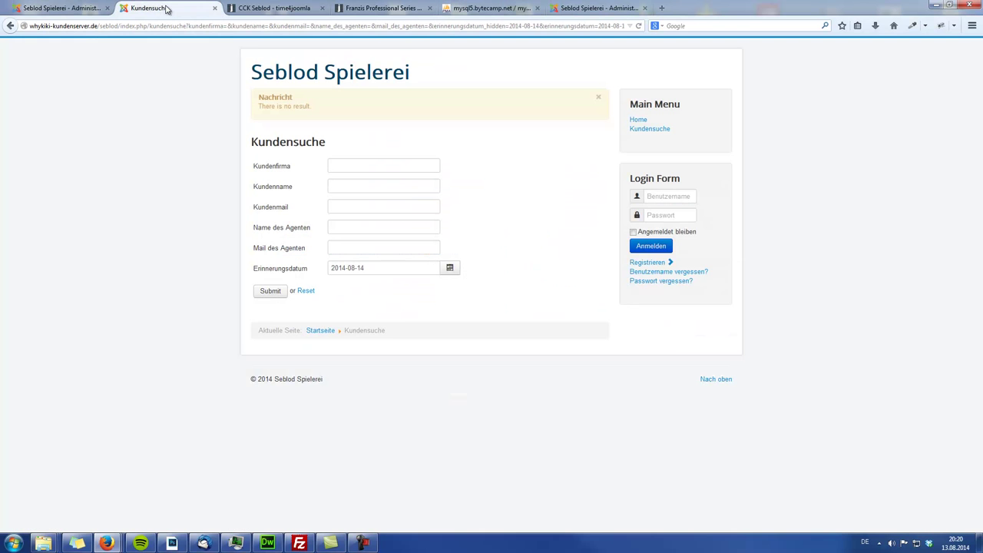
left_click(262, 8)
left_click(175, 11)
left_click(272, 294)
left_click(639, 25)
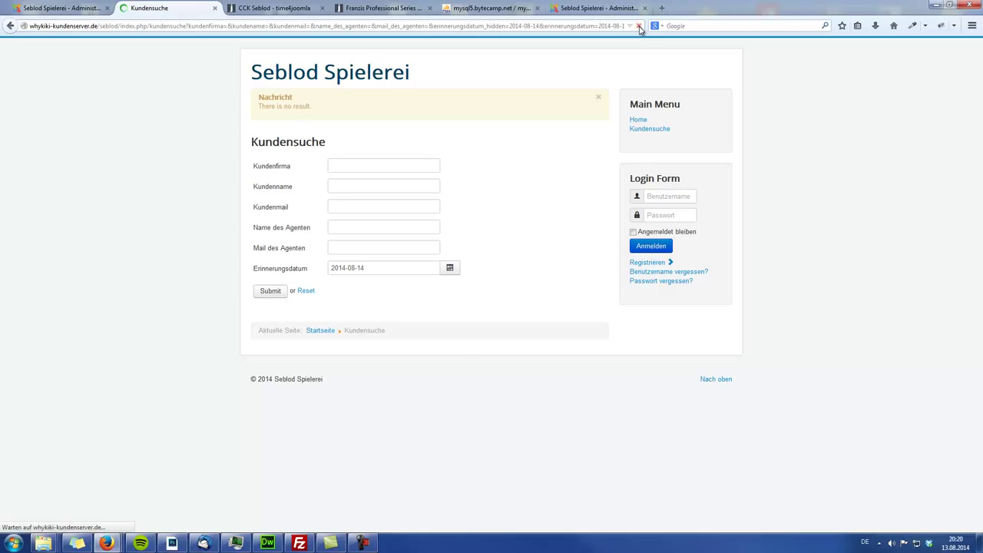
left_click(454, 273)
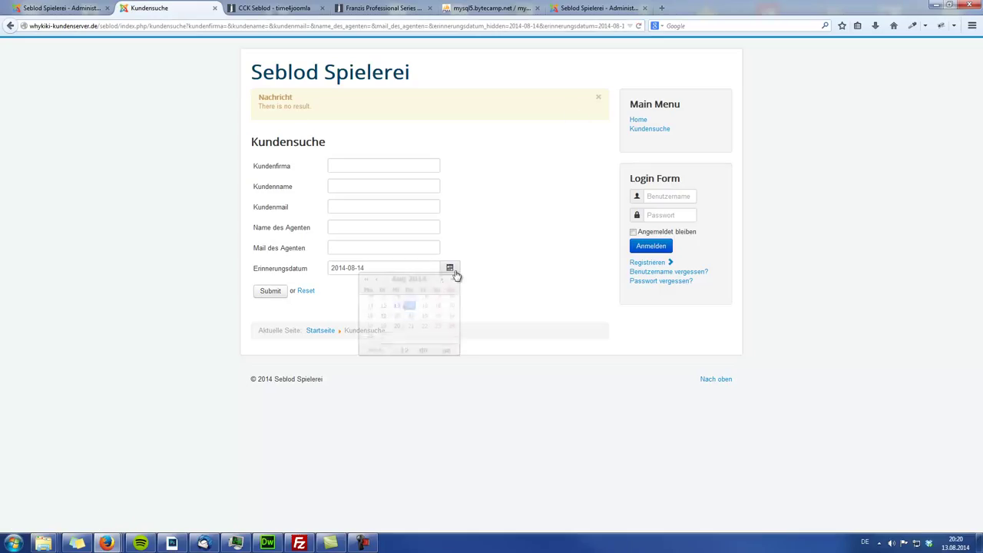
left_click(409, 322)
left_click(277, 295)
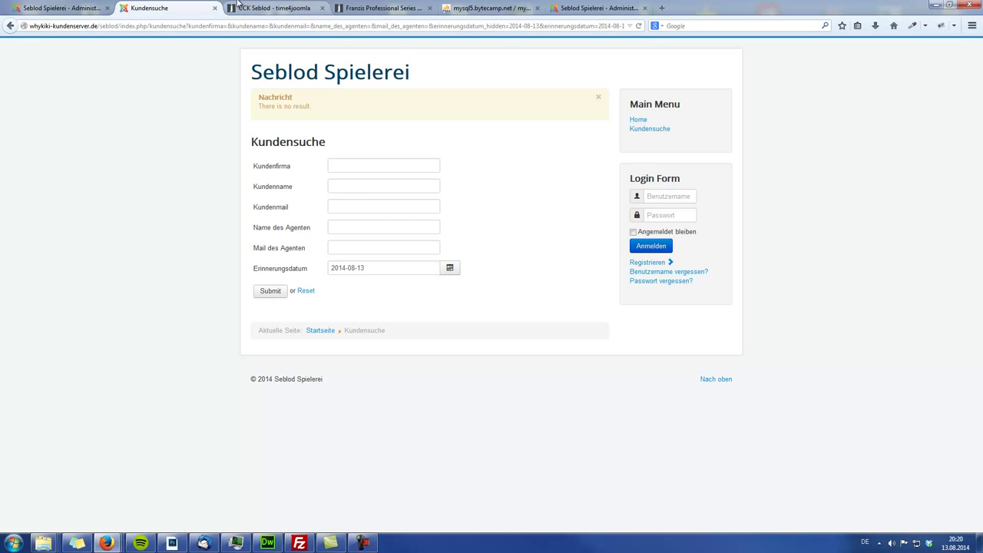
Return to the Kundensuche list and search type in the administration and show the match and stage settings of its search fields.
left_click(68, 9)
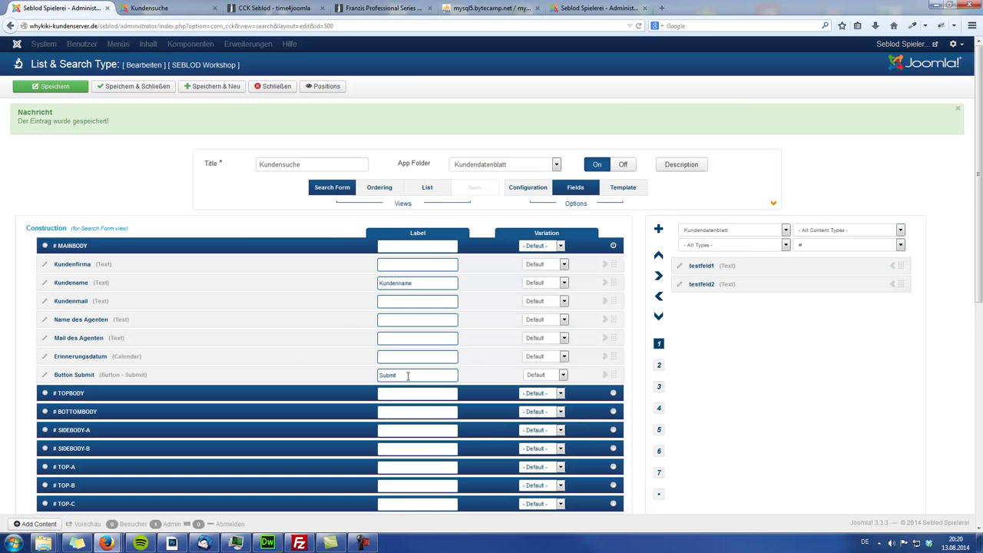
left_click(659, 388)
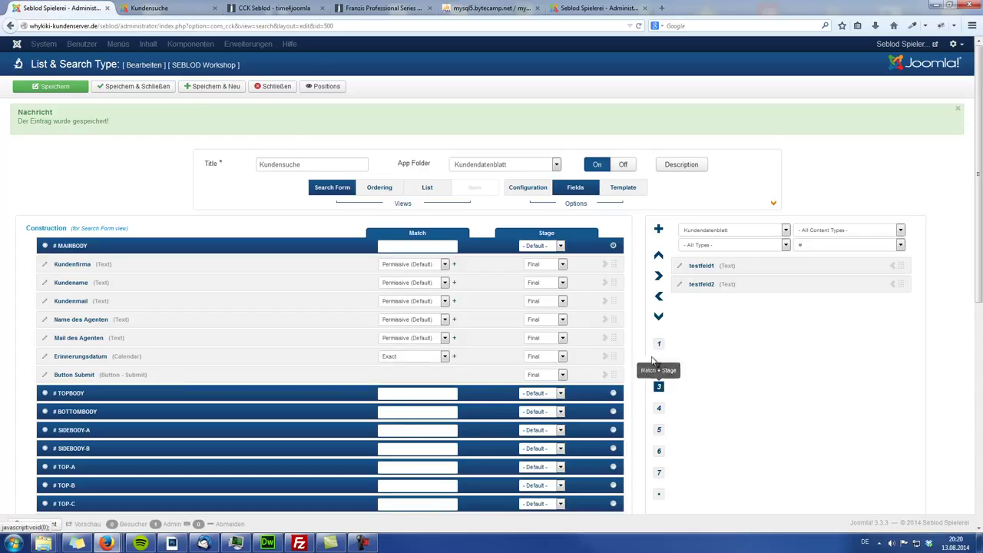
Try the match options Future (> or =) and None on the Mail des Agenten field, and restore Permissive (Default).
left_click(410, 340)
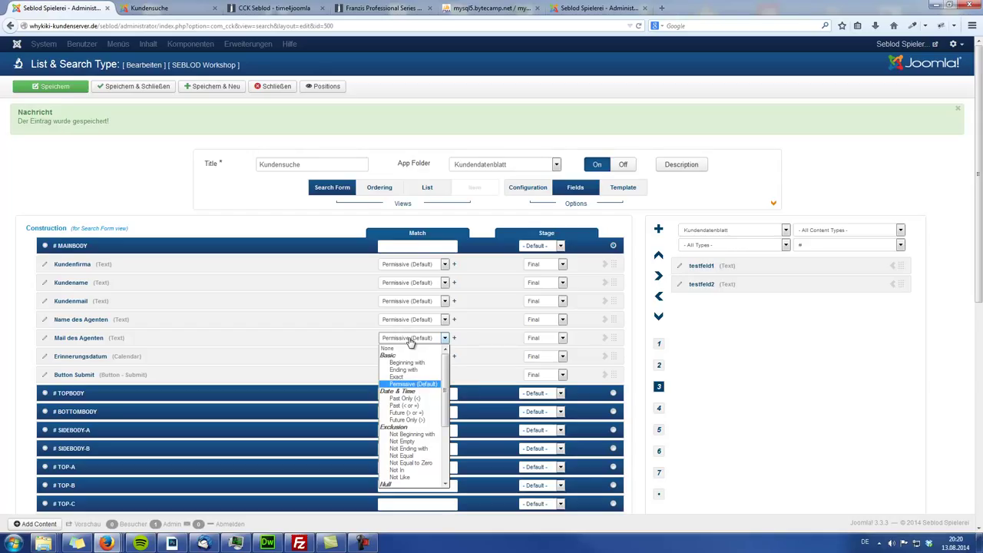
left_click_drag(446, 372, 449, 393)
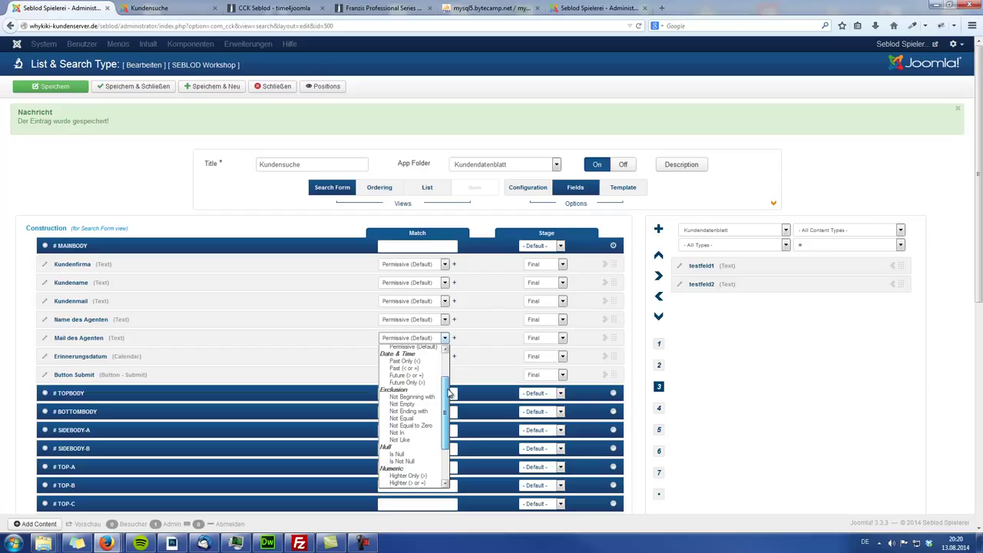
left_click(406, 376)
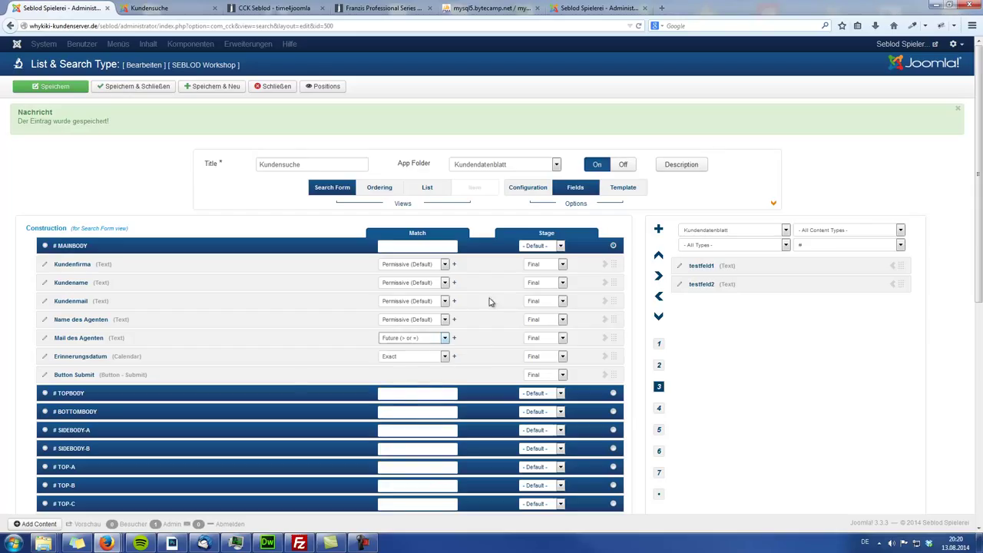
left_click(444, 338)
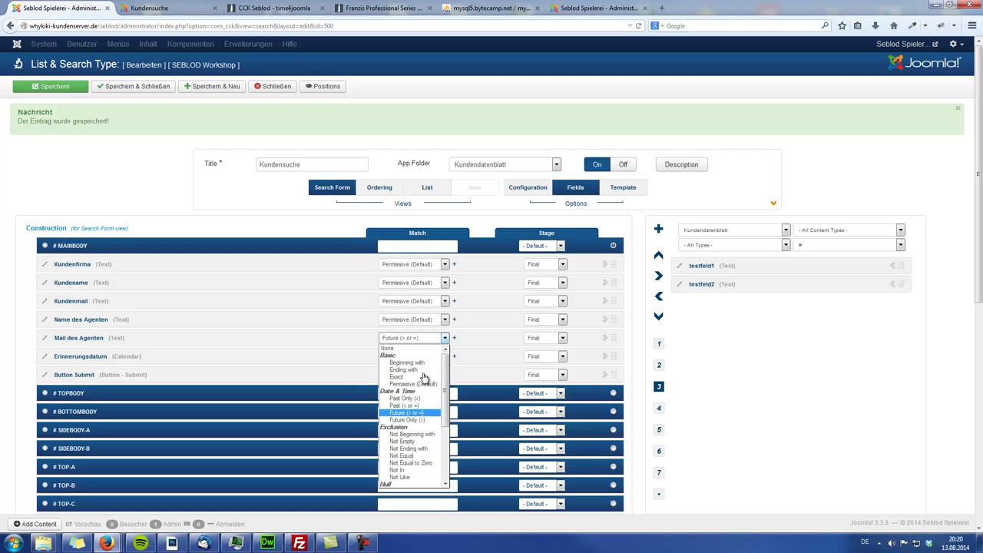
left_click(388, 349)
left_click(410, 340)
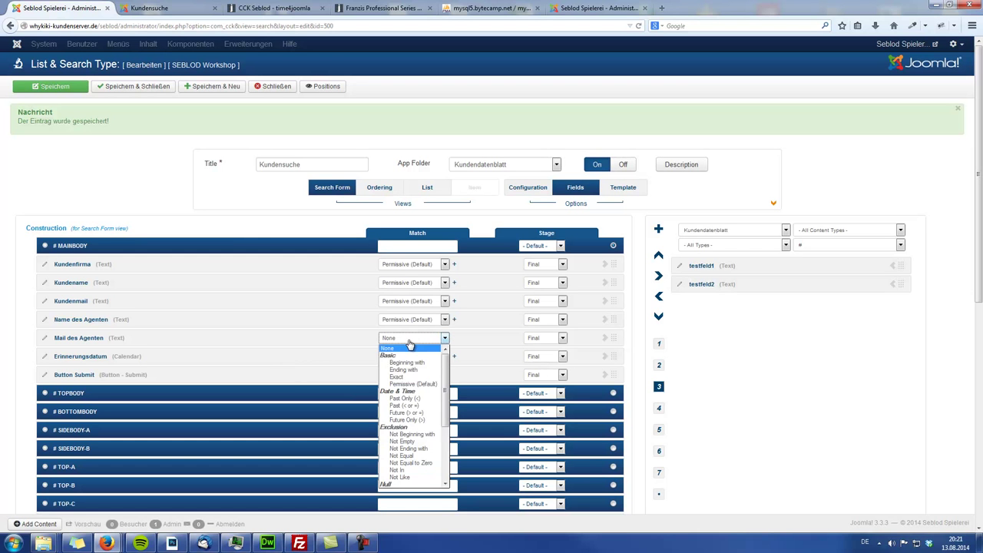
scroll(418, 376, "down", 4)
scroll(436, 429, "up", 5)
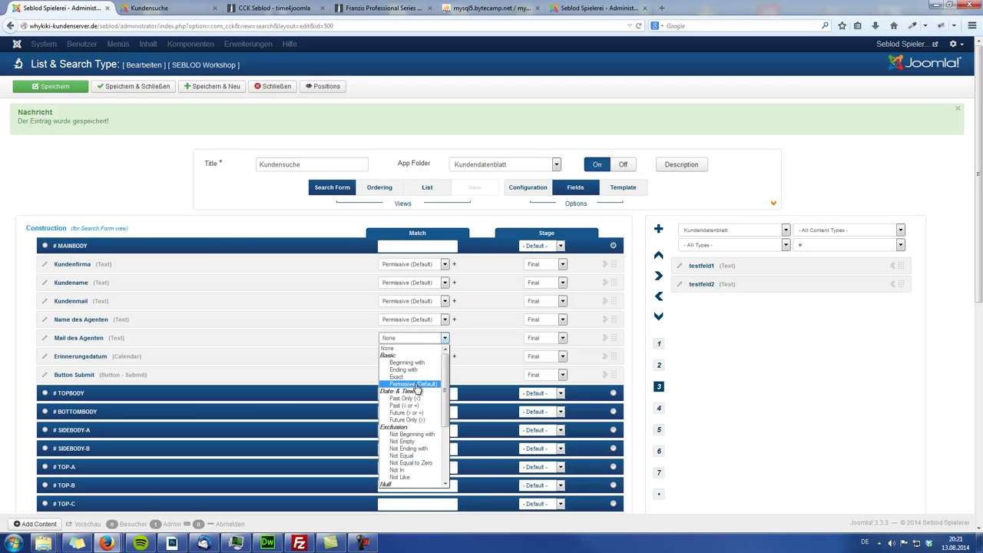
left_click(416, 384)
Set the match of the Erinnerungsdatum search field to Future (> or =) and save the list and search type.
left_click(408, 357)
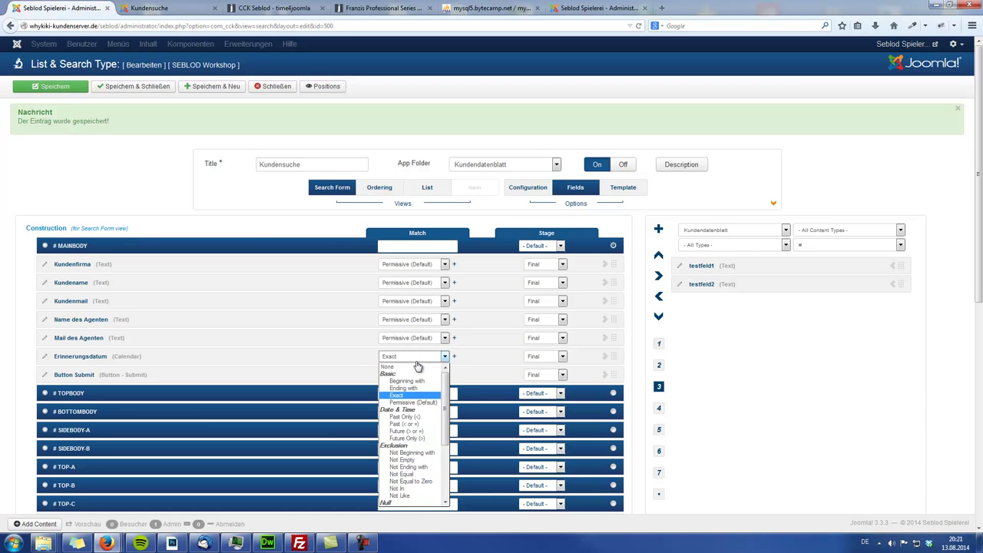
left_click(417, 432)
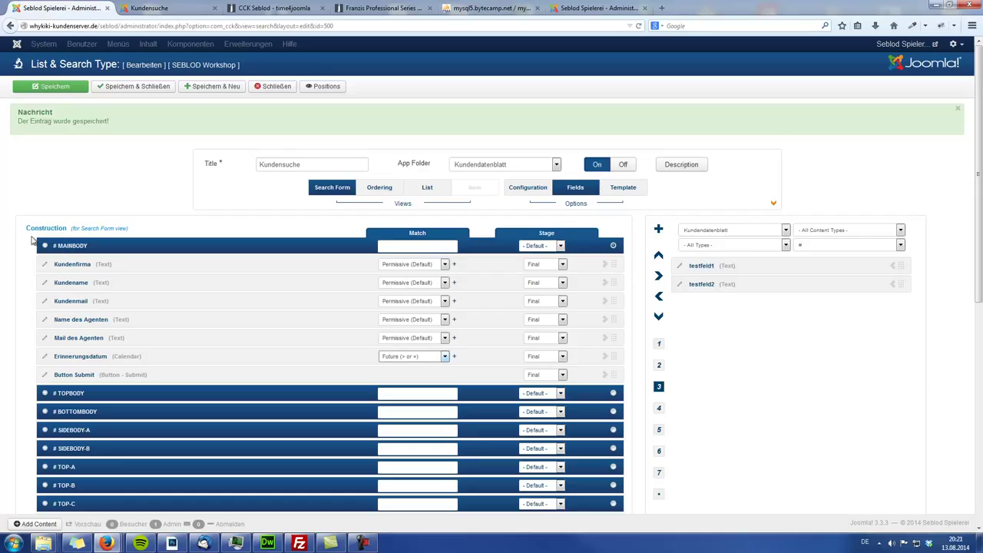
left_click(42, 92)
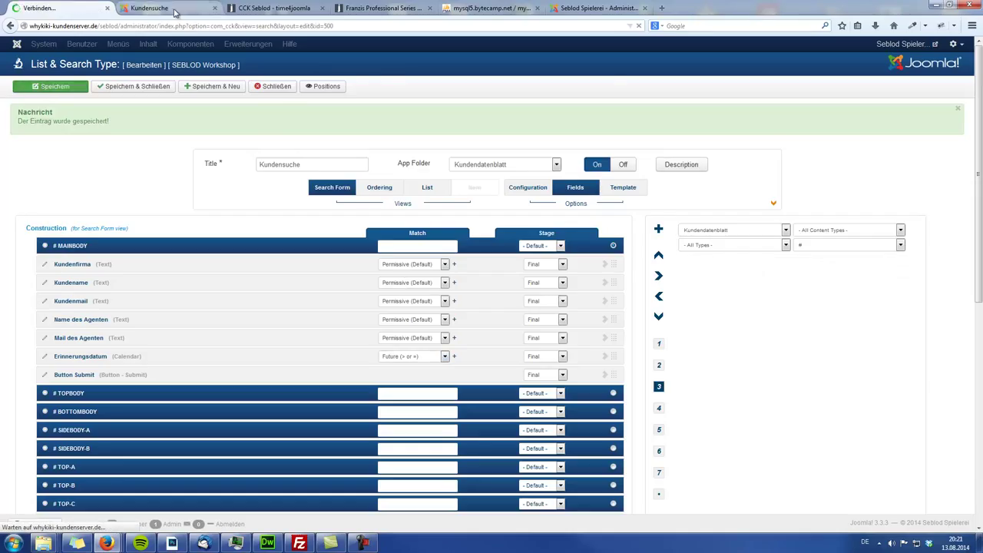
Reload the front-end Kundensuche page, reset and submit the empty form, and search by Erinnerungsdatum 2014-08-14.
left_click(173, 11)
key("F5")
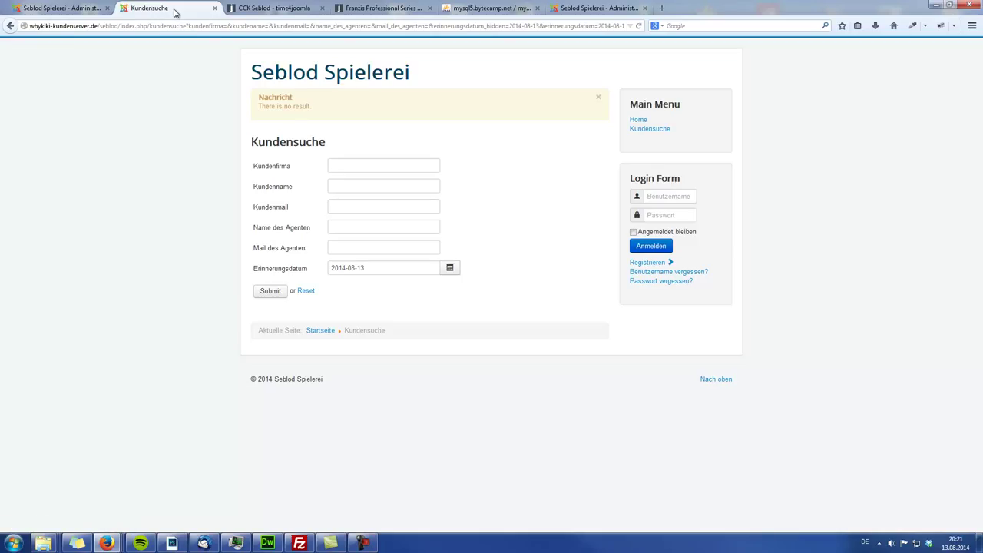
left_click(305, 291)
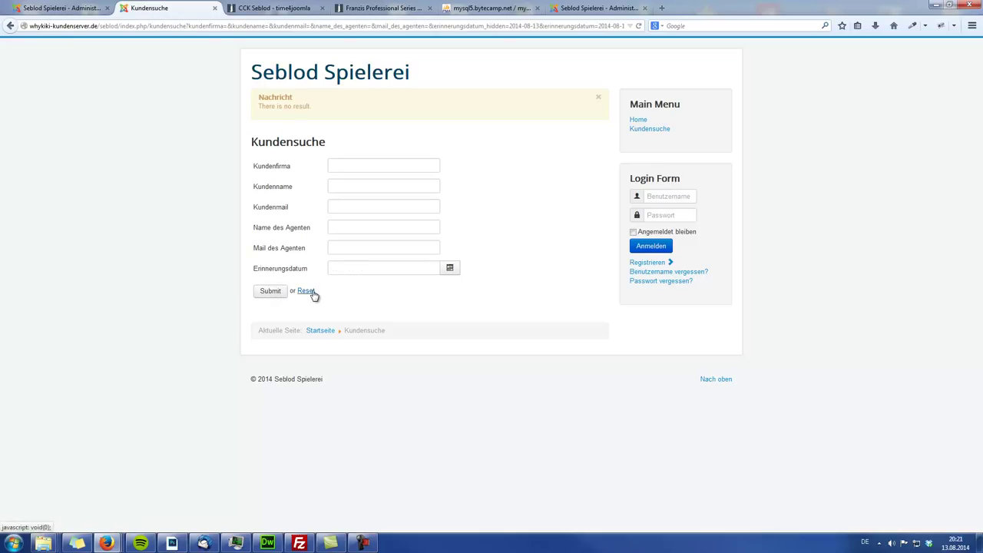
left_click(278, 292)
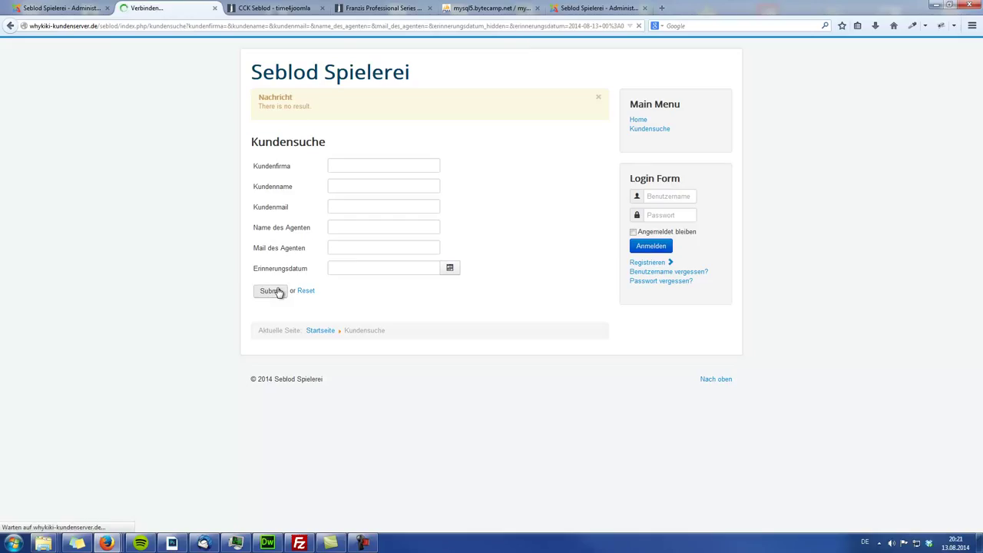
left_click(452, 273)
left_click(411, 319)
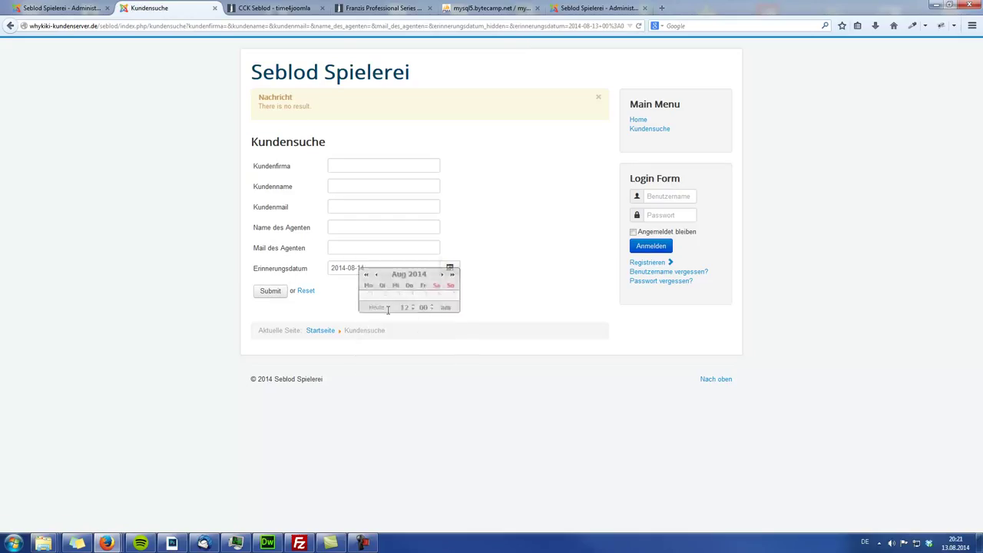
left_click(275, 293)
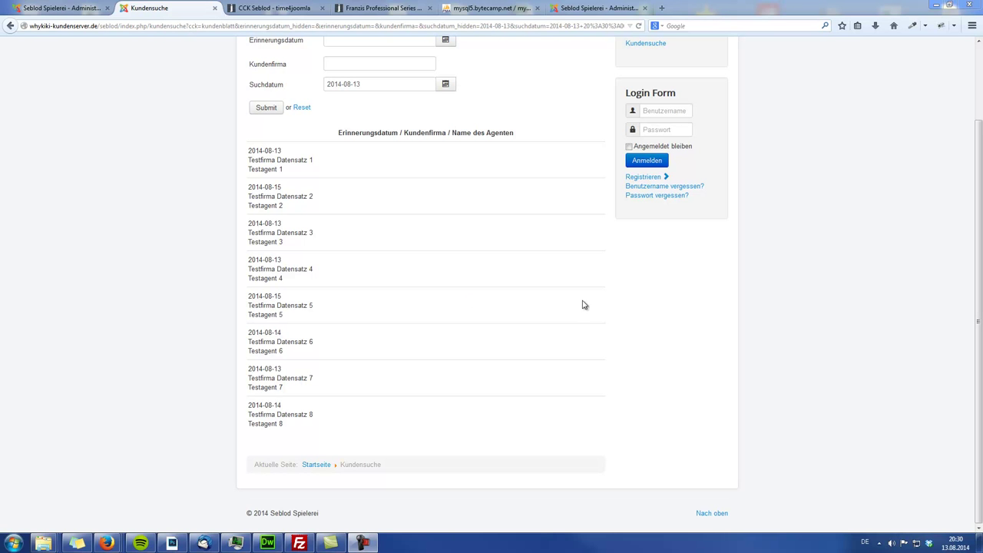
Examine the Kundensuche2 search form and the customer records listed below it on the front end.
scroll(642, 325, "up", 2)
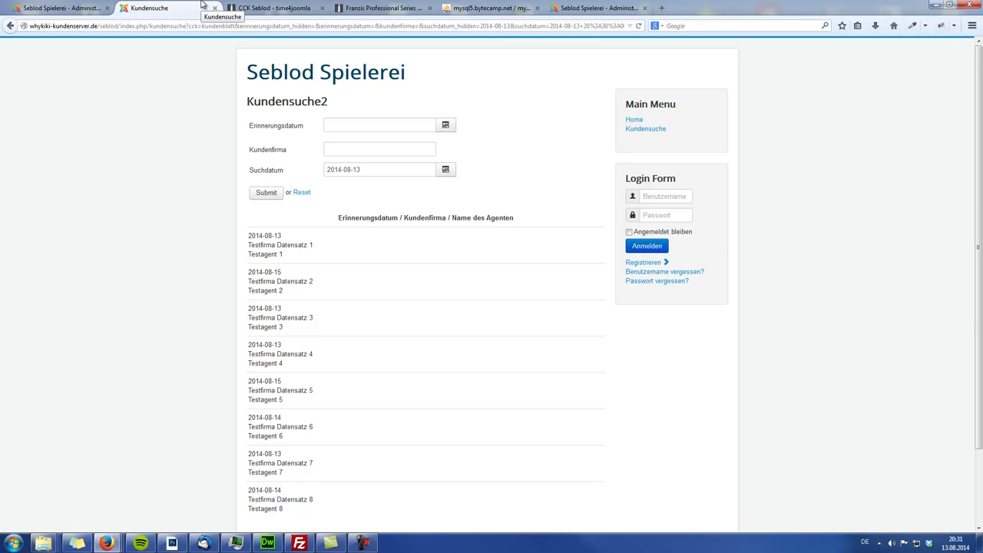
scroll(393, 315, "down", 3)
scroll(393, 316, "up", 2)
scroll(392, 316, "up", 1)
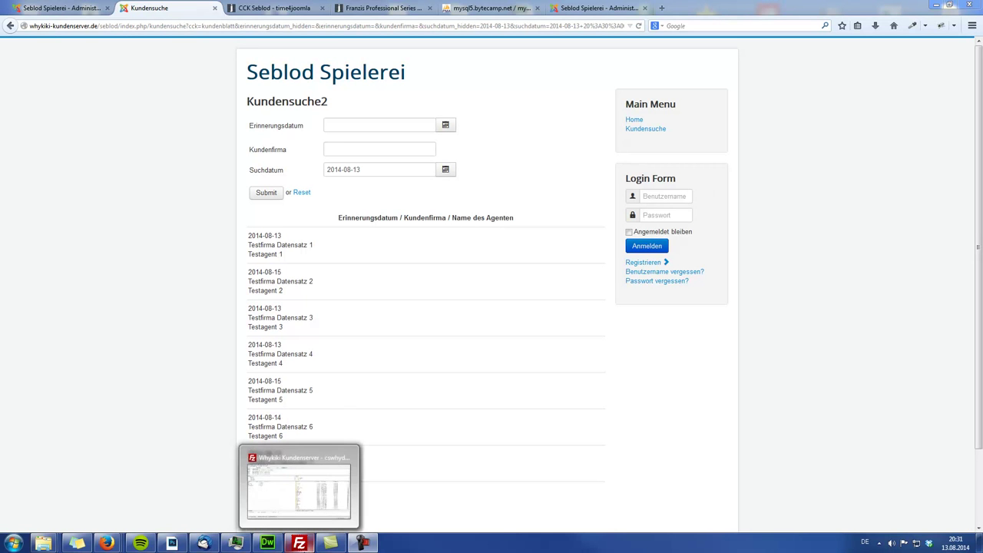
Switch to Dreamweaver and collapse the crontest folder in the remote server's file list.
left_click(267, 543)
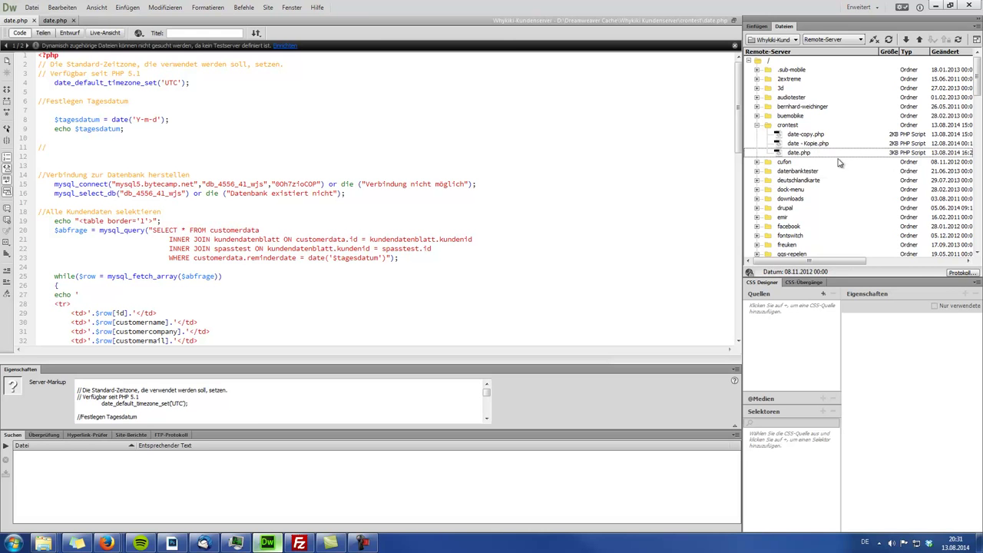
left_click(759, 126)
left_click(758, 127)
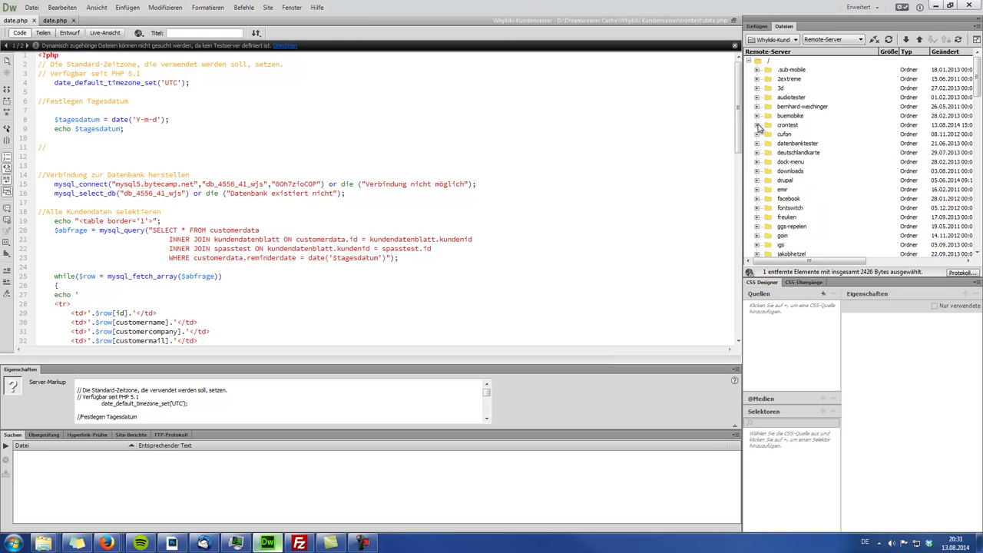
Switch to FileZilla and upload the seblod-cronjob folder from the desktop to the root directory of the Whykiki Kundenserver.
scroll(801, 228, "down", 5)
scroll(801, 227, "down", 4)
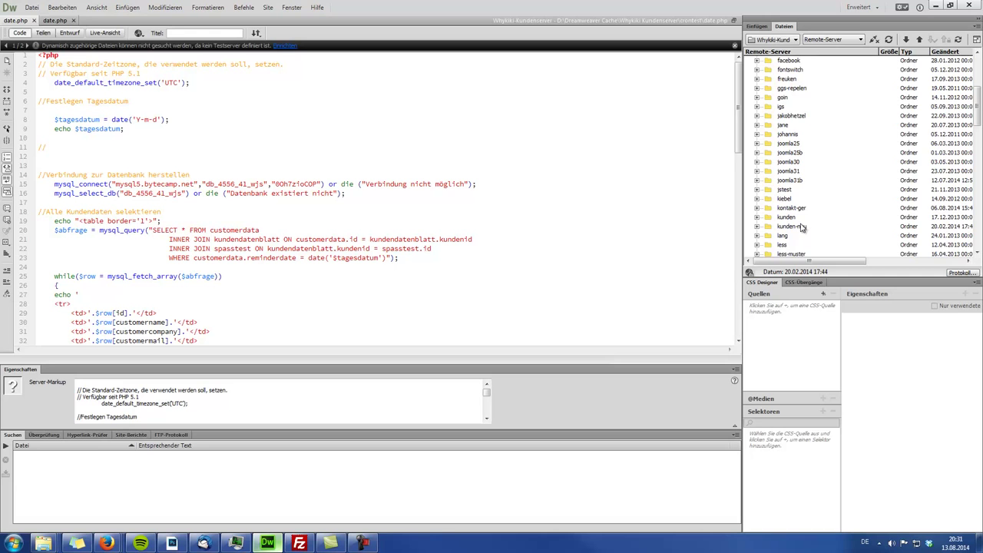
scroll(810, 237, "down", 5)
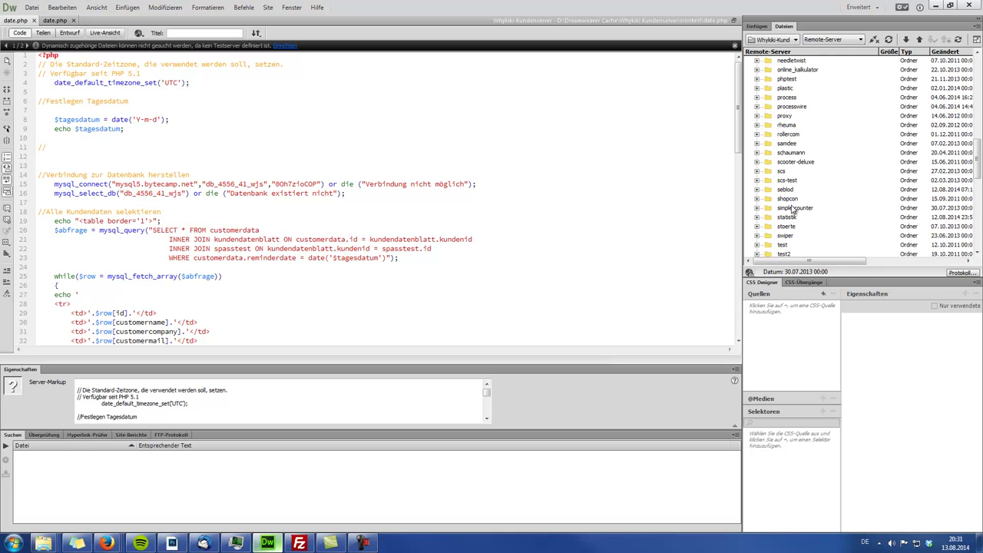
scroll(793, 210, "up", 2)
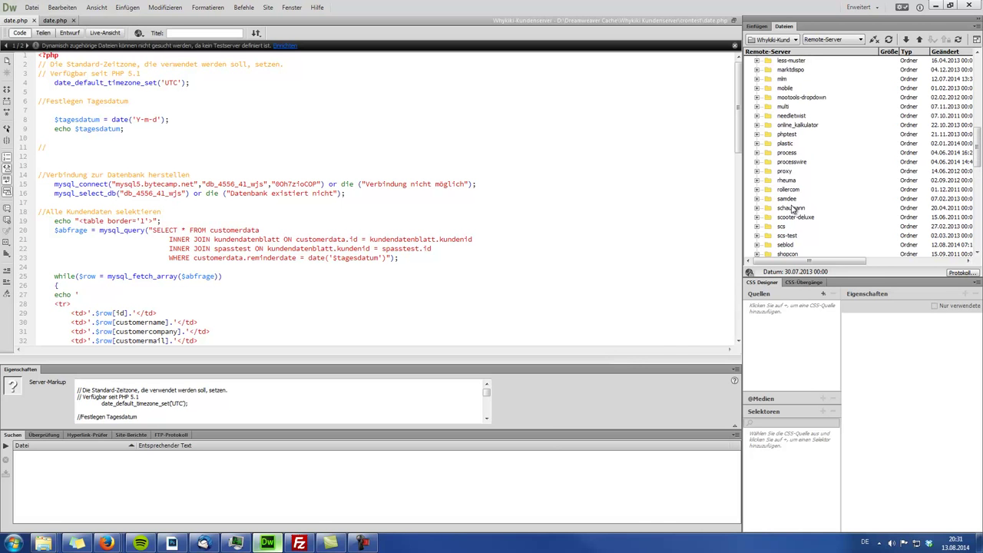
left_click(300, 545)
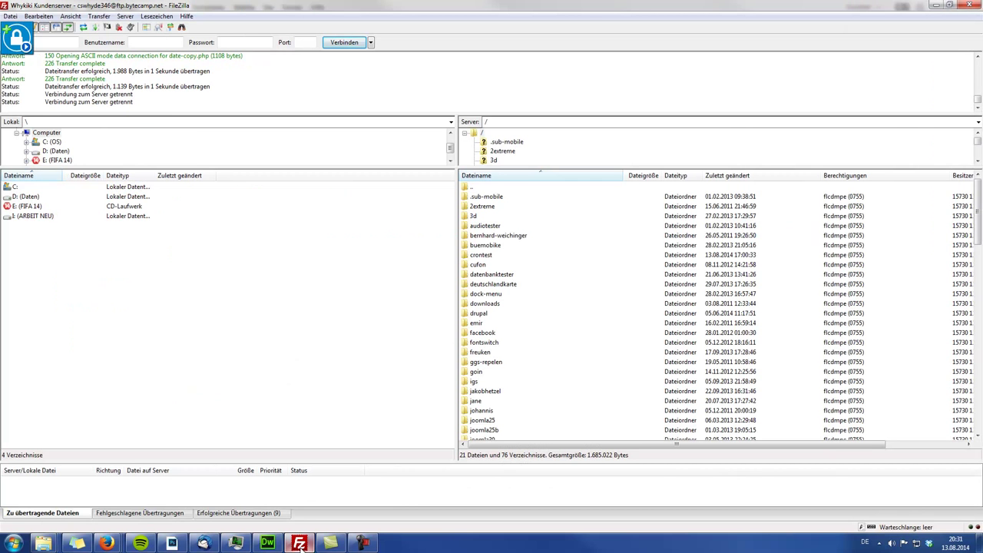
scroll(568, 338, "down", 10)
scroll(575, 363, "down", 1)
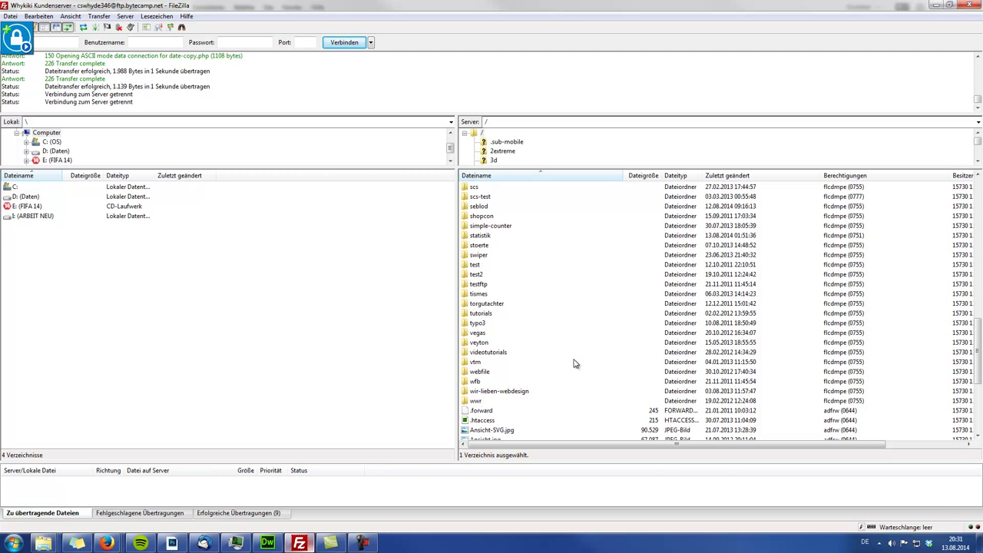
left_click(979, 542)
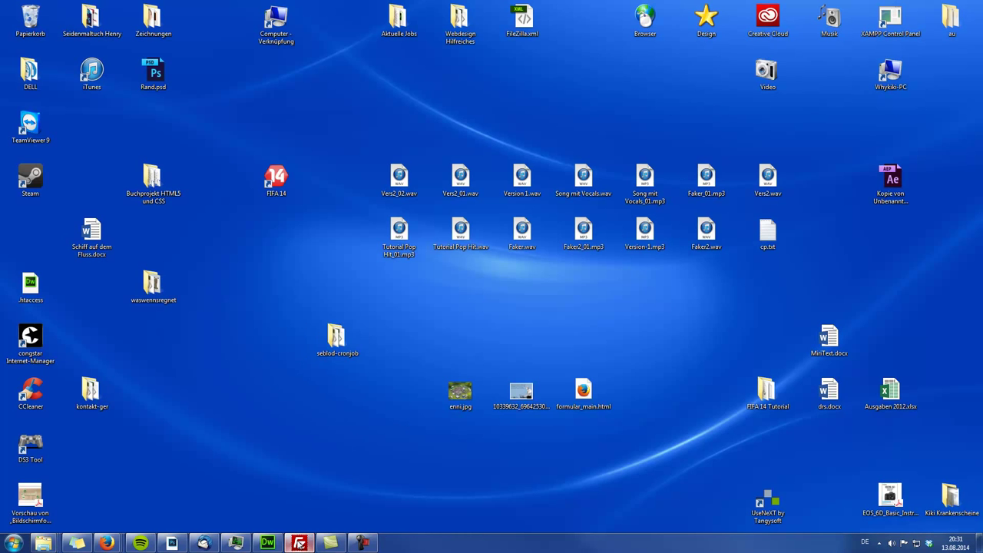
left_click(300, 543)
key("super+shift+Right")
left_click_drag(316, 353, 500, 353)
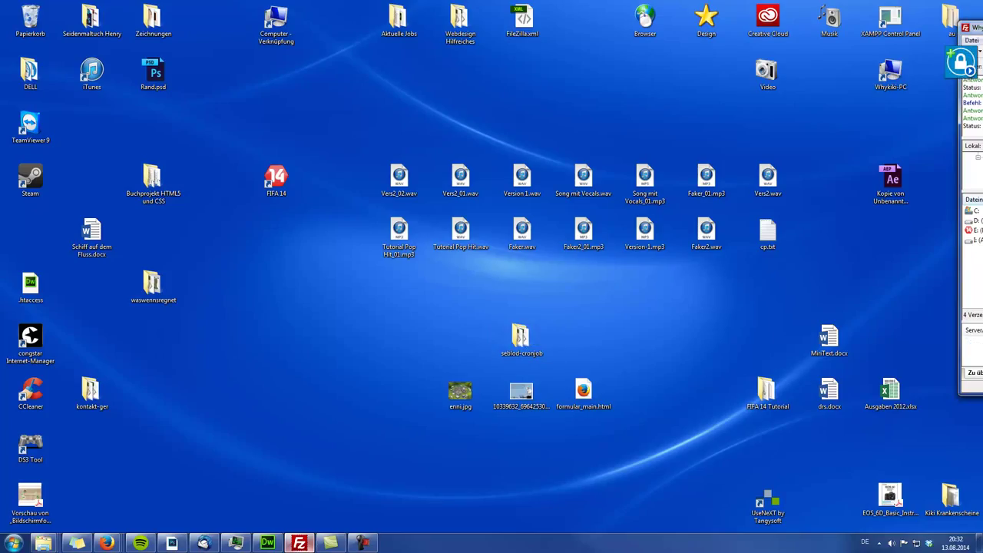
Switch to Dreamweaver, refresh the remote server's file list and open date.php from the seblod-cronjob folder.
left_click(267, 544)
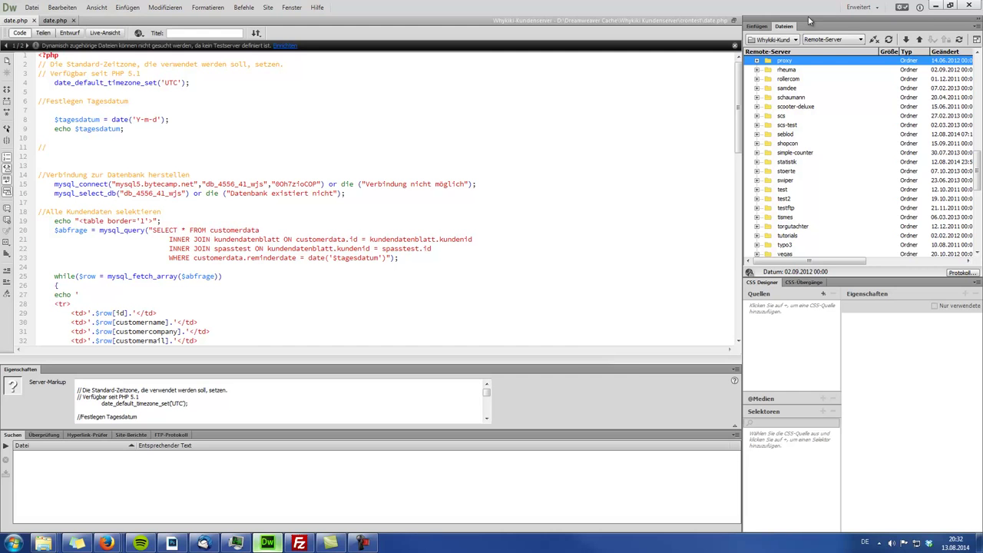
left_click(888, 40)
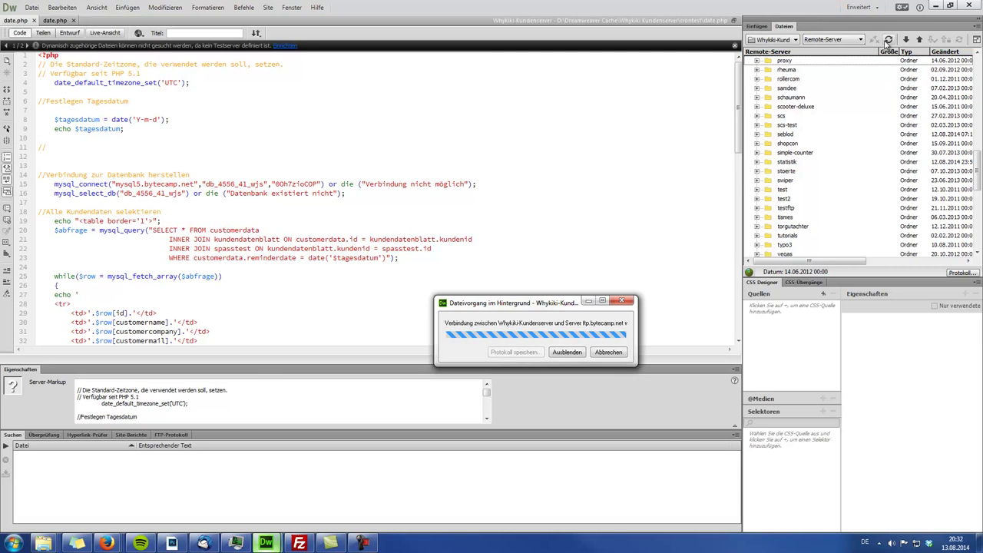
double_click(799, 144)
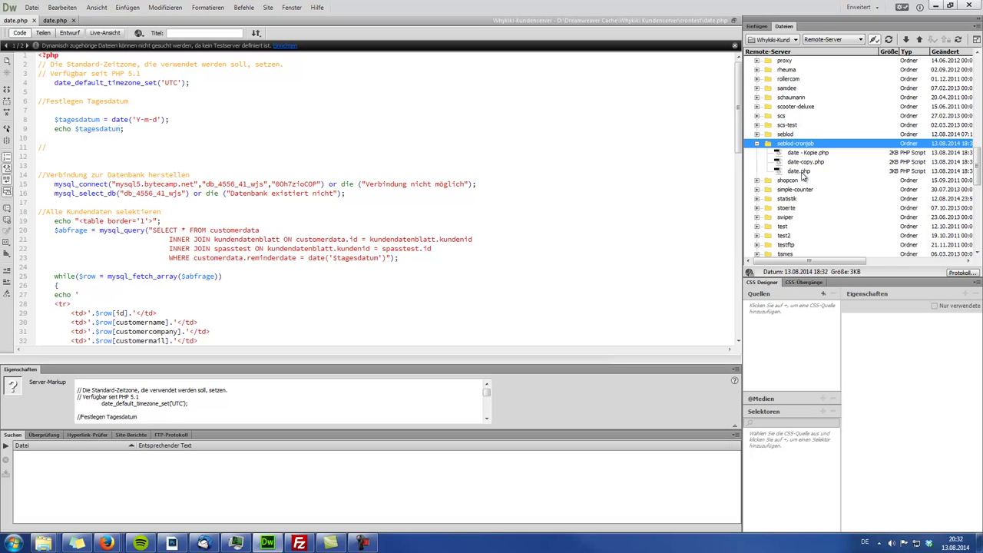
double_click(799, 172)
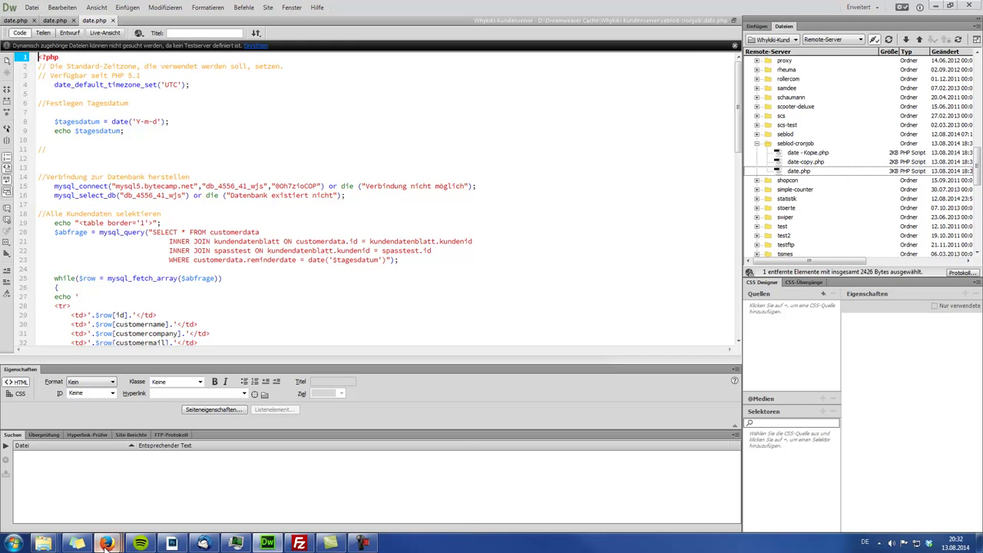
View the bytecamp cronjob overview in Firefox and return to the open date.php in Dreamweaver.
mouse_move(106, 544)
left_click(73, 498)
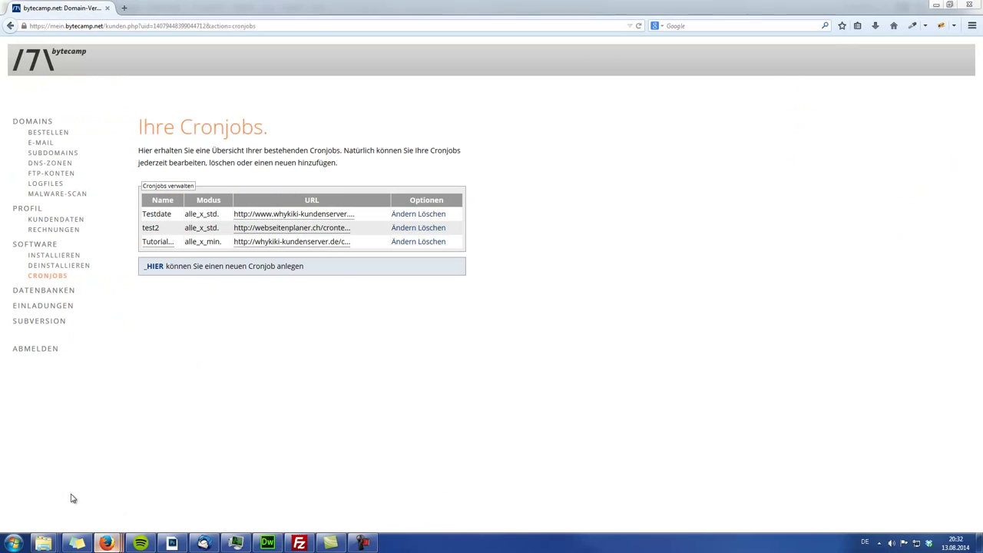
key("alt+Tab")
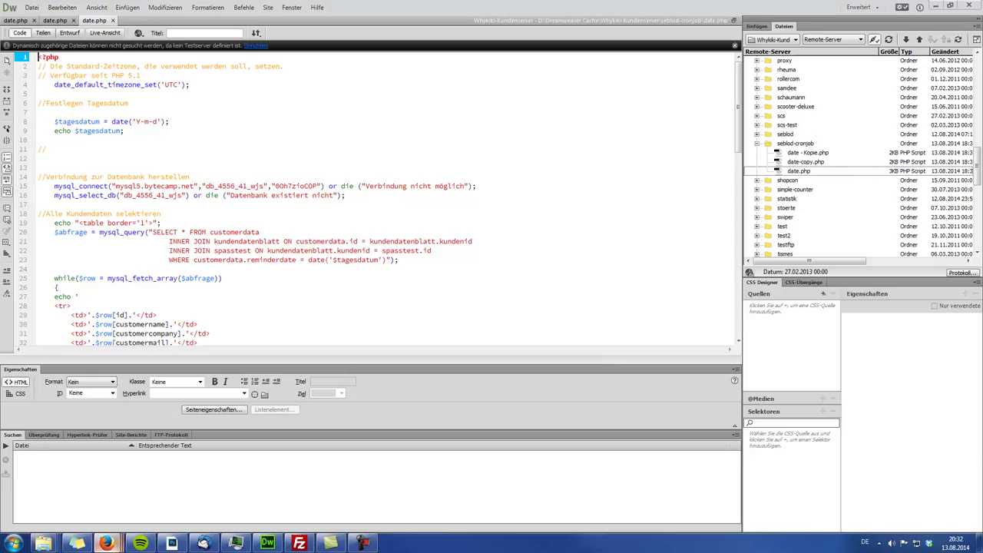
Replace the database user in the mysql_connect call with db_4556_42_bql and paste the new database password.
left_click_drag(204, 186, 265, 186)
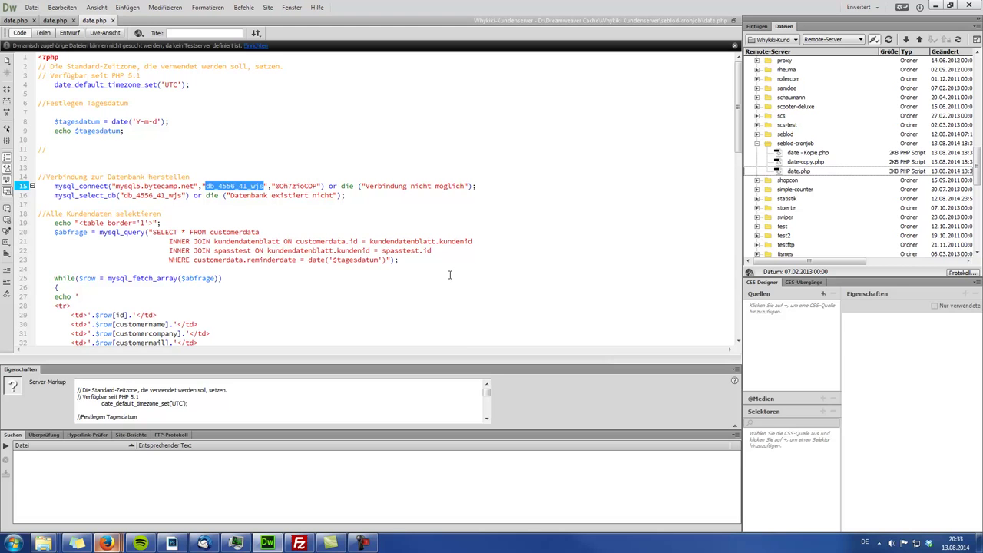
type("db_4556_42_bq")
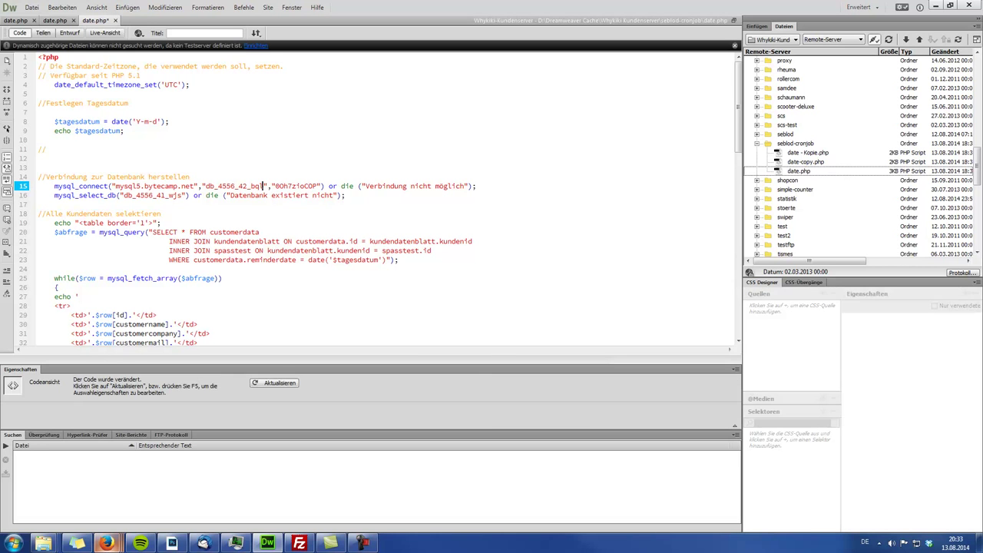
key("F5")
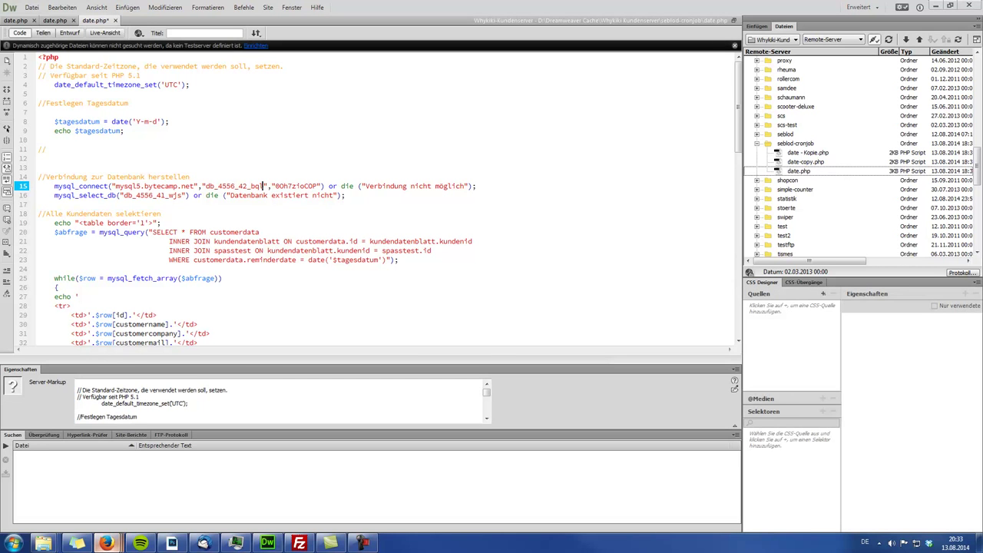
key("ctrl+Right")
key("ctrl+shift+Right")
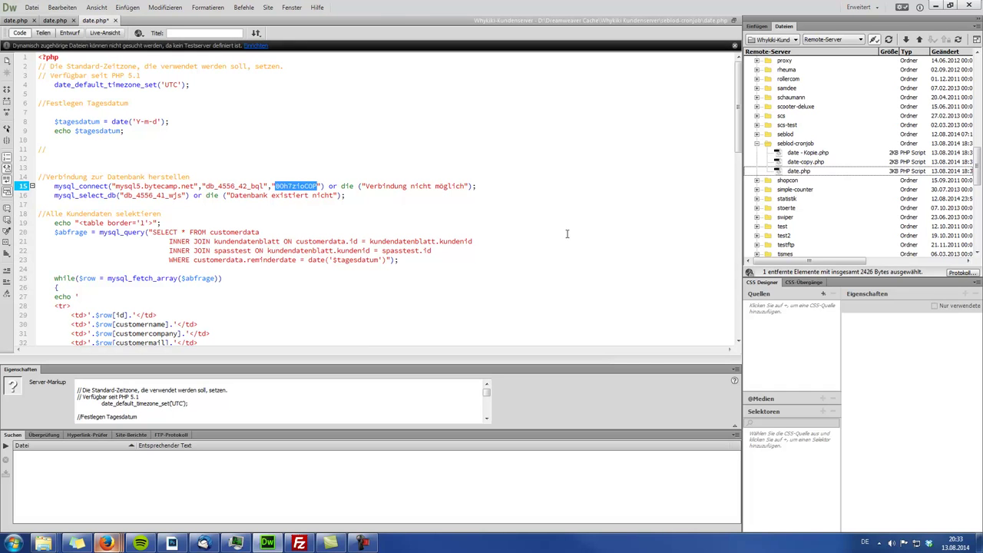
key("ctrl+v")
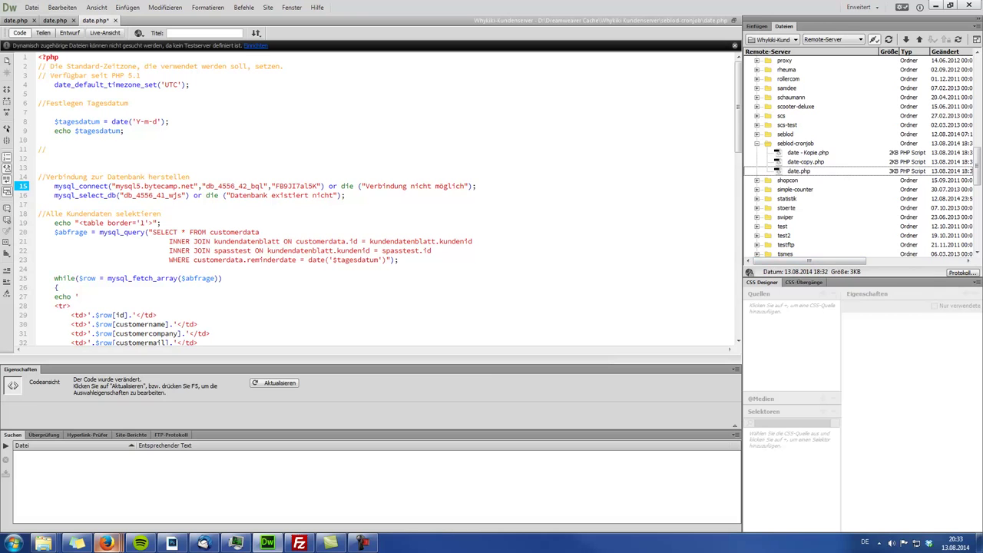
left_click(274, 186)
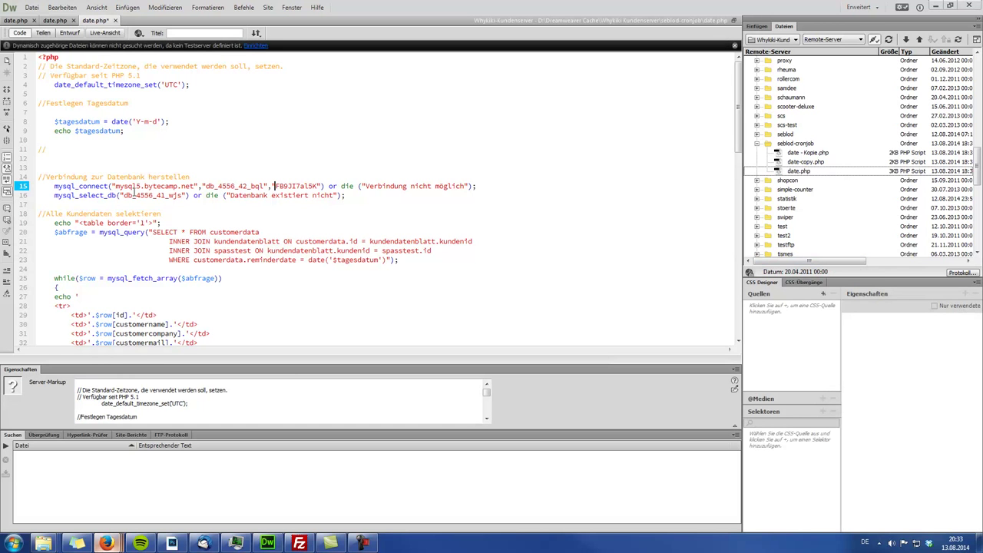
Set the database name in the mysql_select_db call to db_4556_42_bql.
left_click_drag(122, 196, 183, 196)
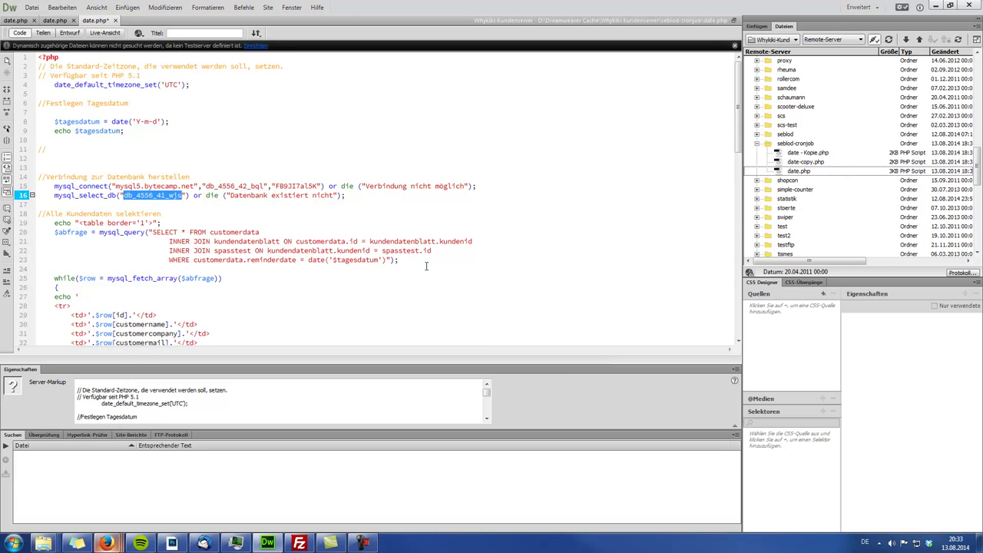
type("db_4556_42_bql")
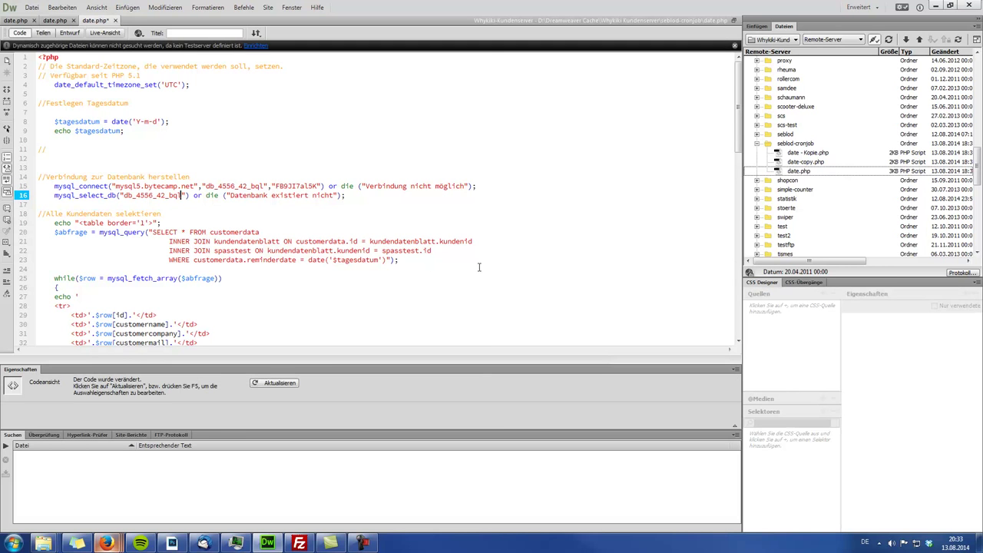